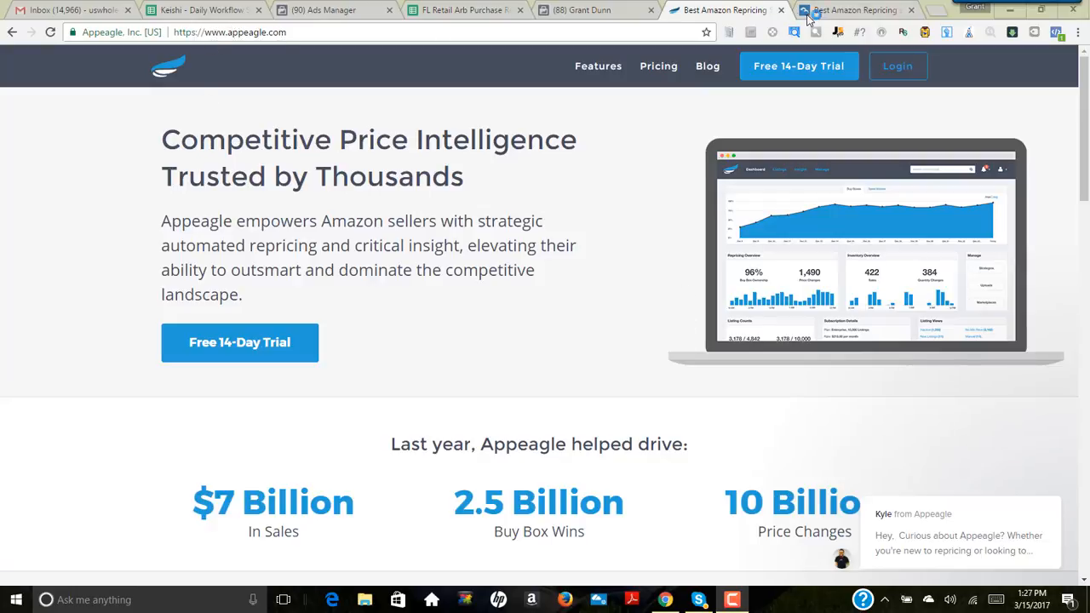
Step: Compare the BQool repricing page with the Appeagle home page
left_click(855, 10)
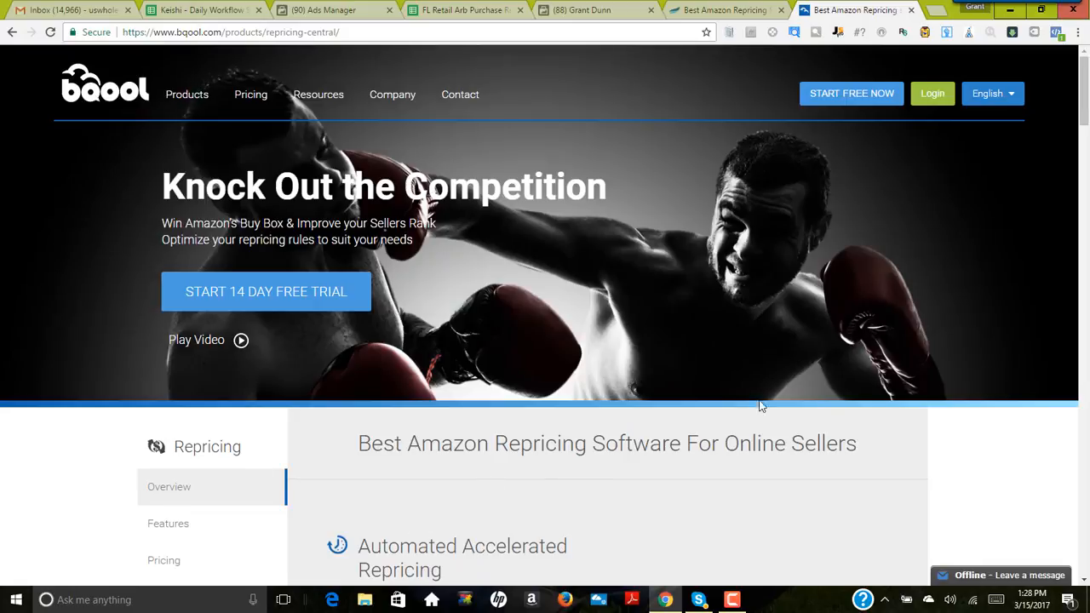
scroll(761, 406, "down", 3)
left_click_drag(1086, 145, 1087, 80)
left_click(722, 11)
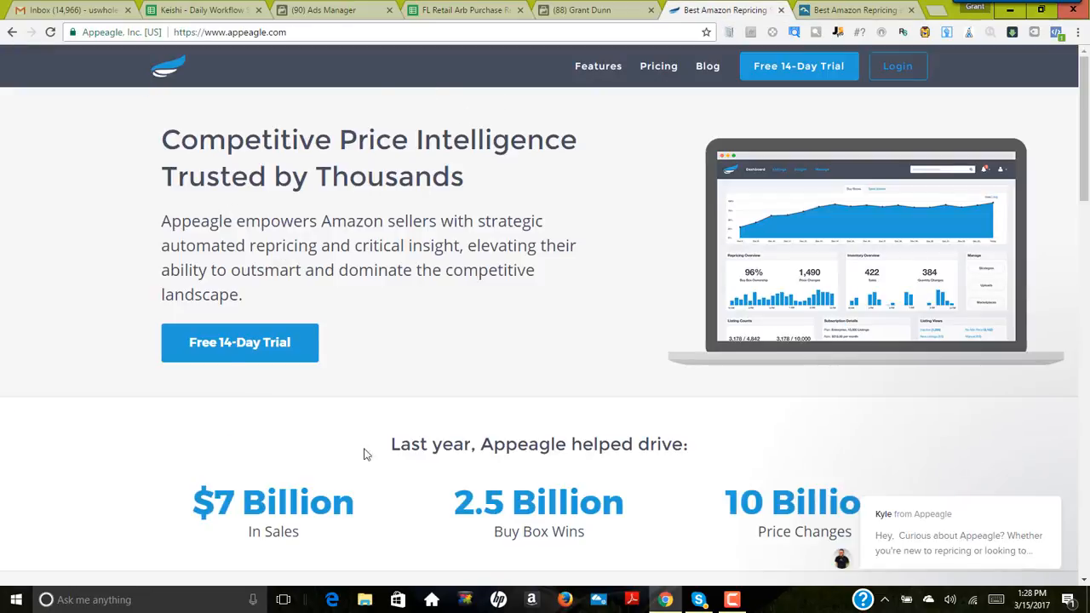
left_click(845, 13)
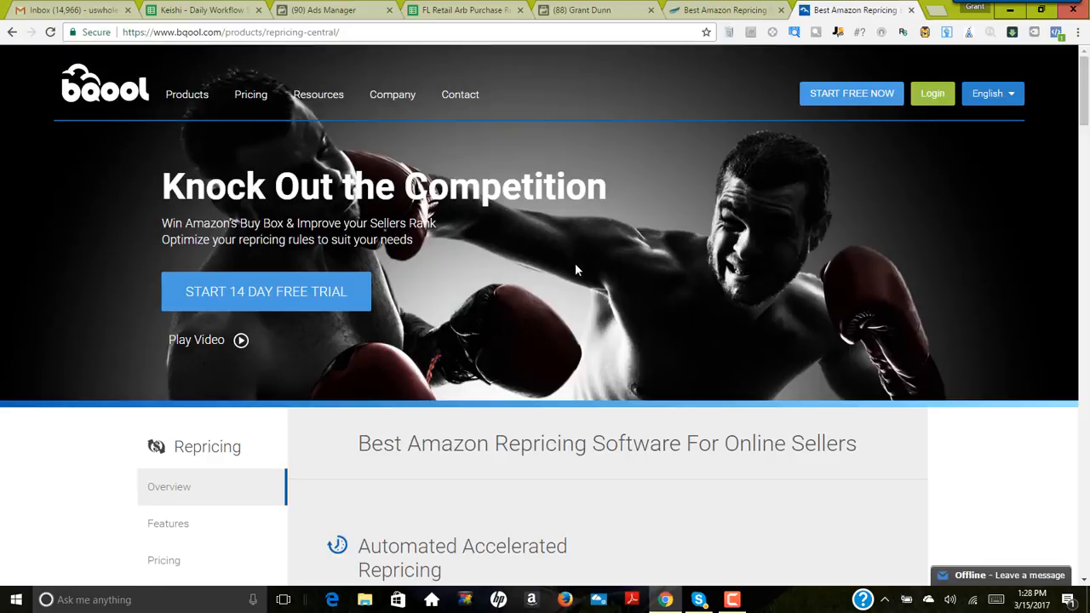
left_click(725, 10)
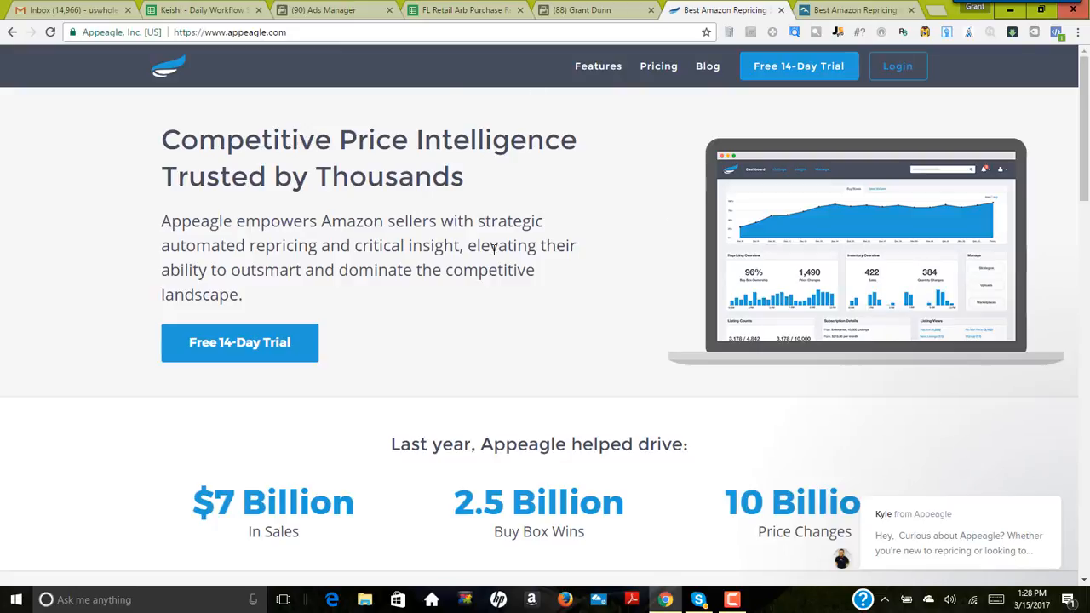
Step: Log in to the Appeagle account and inspect the daily points on the dashboard's Buy Boxes chart
left_click(900, 64)
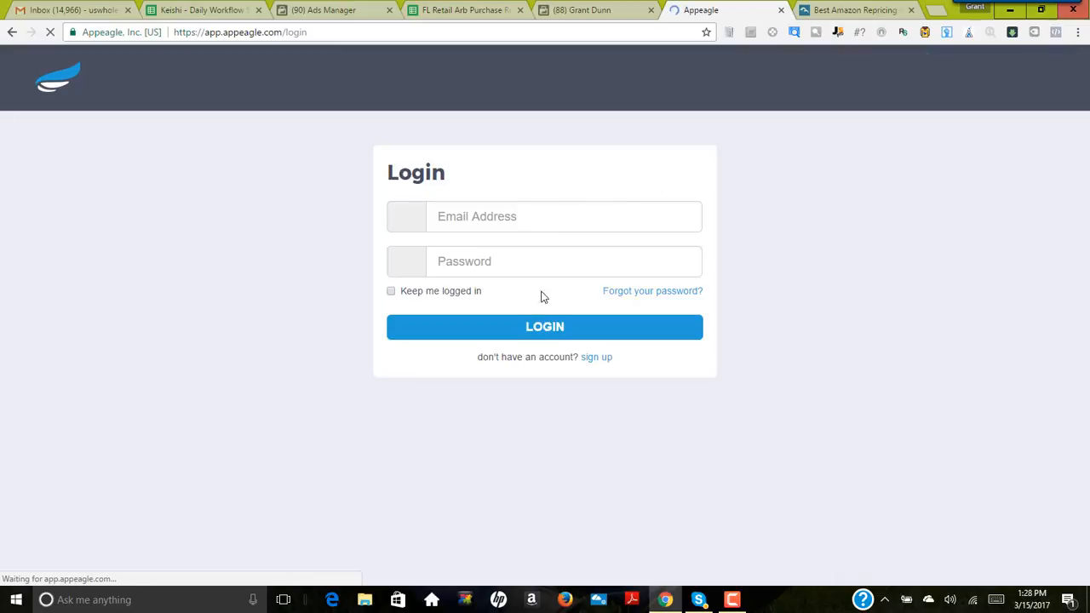
left_click(541, 333)
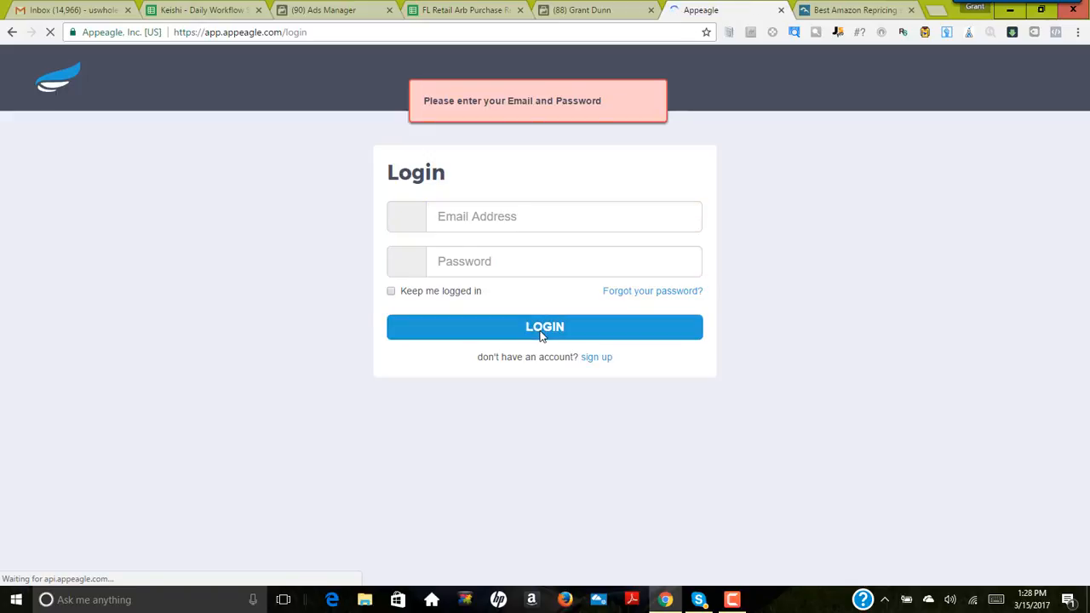
left_click(541, 333)
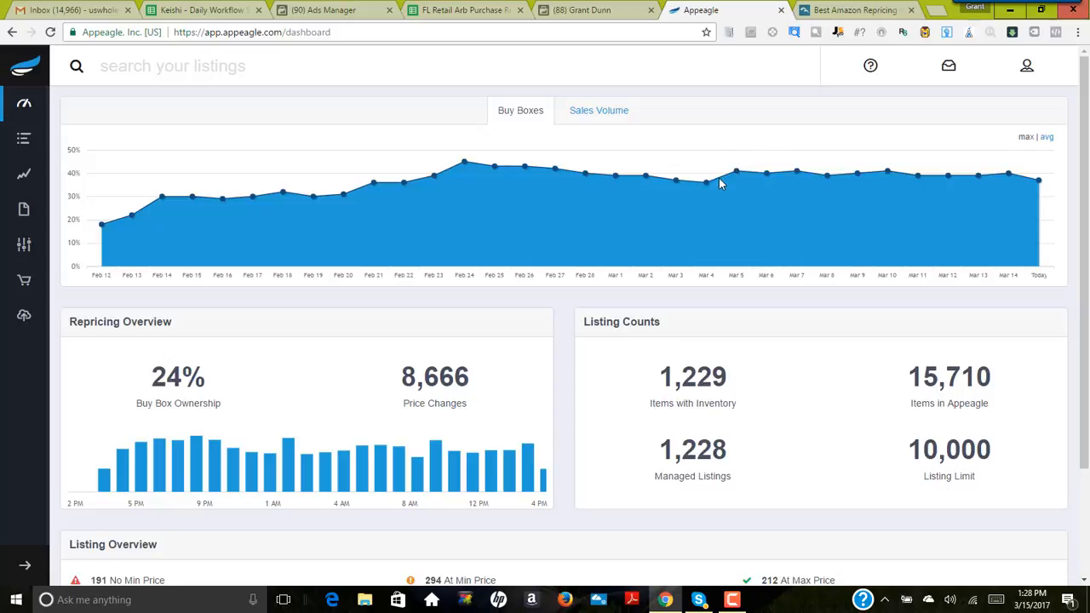
mouse_move(739, 175)
mouse_move(829, 176)
Step: Open amazon.com in a new browser tab
left_click(936, 11)
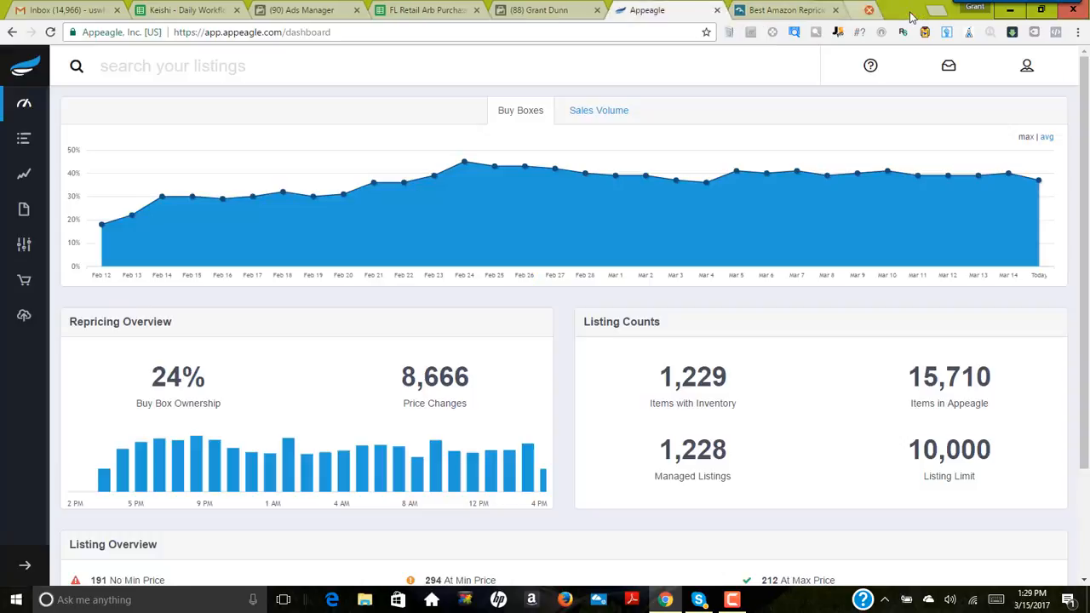
left_click(911, 9)
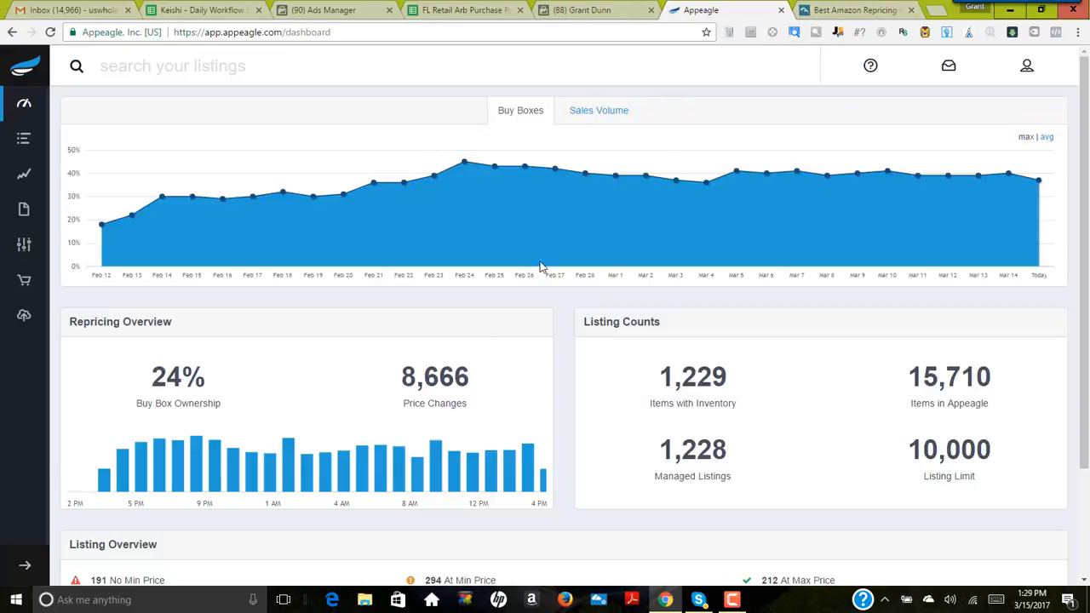
left_click(934, 9)
type("amazon.com")
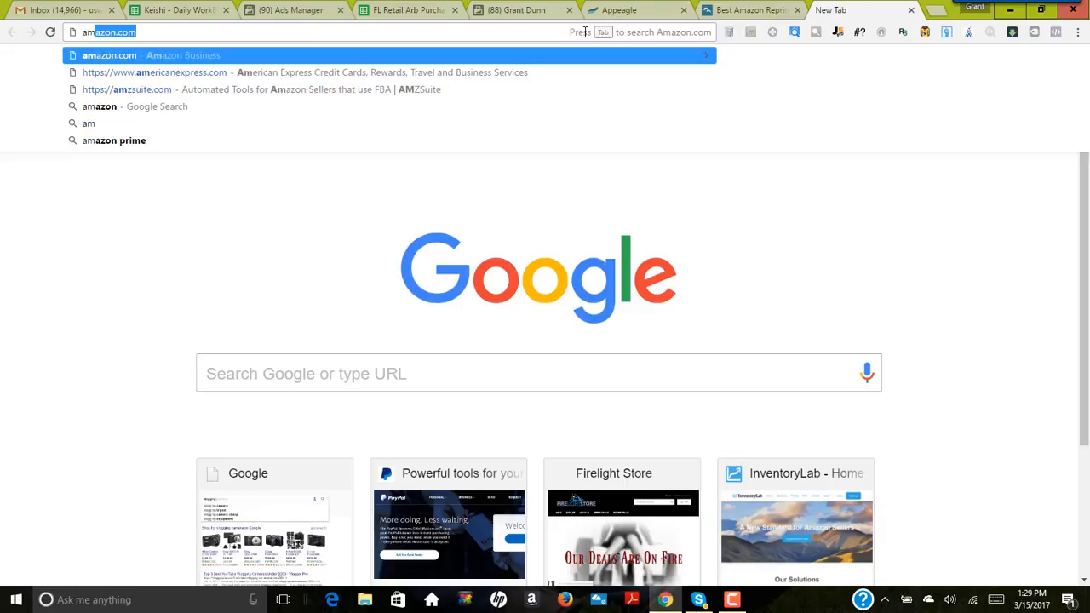
key("Return")
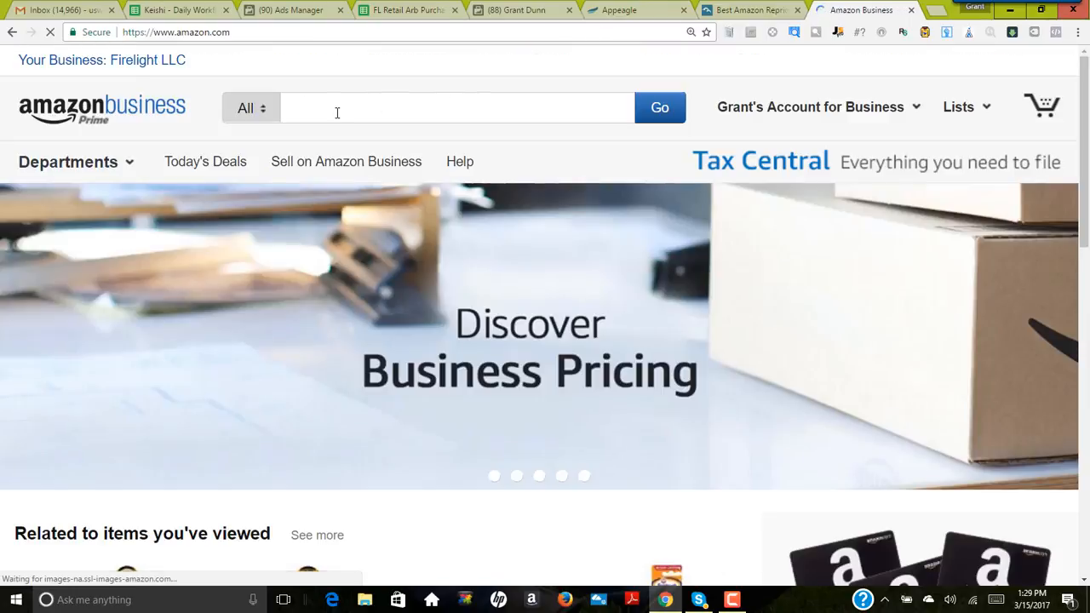
Step: Search Amazon for "lego" and open the LEGO Classic Medium Creative Brick Box 10696 listing
left_click(337, 112)
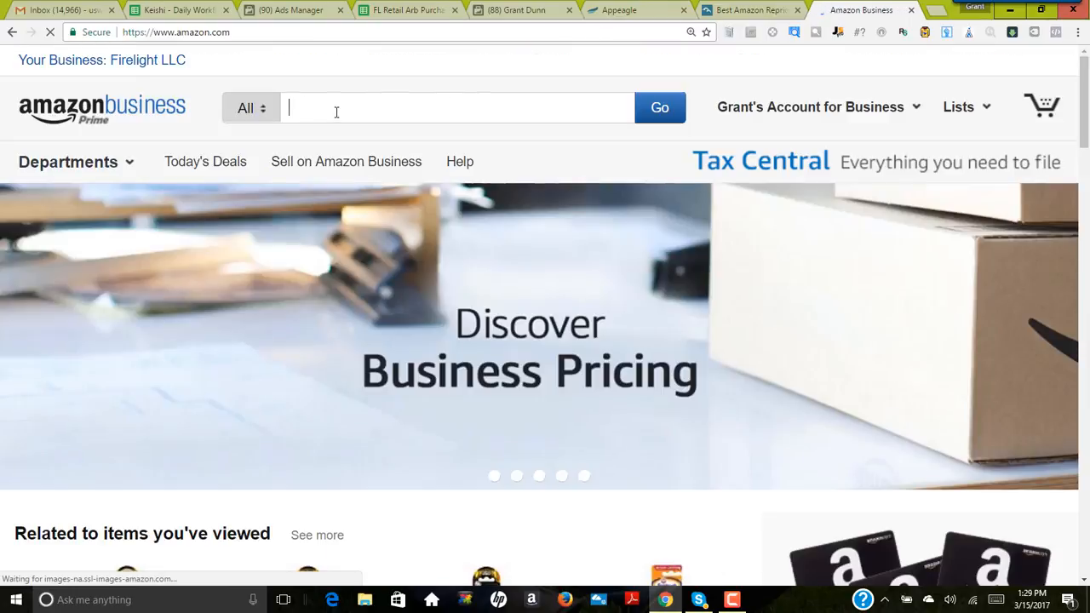
type("lego")
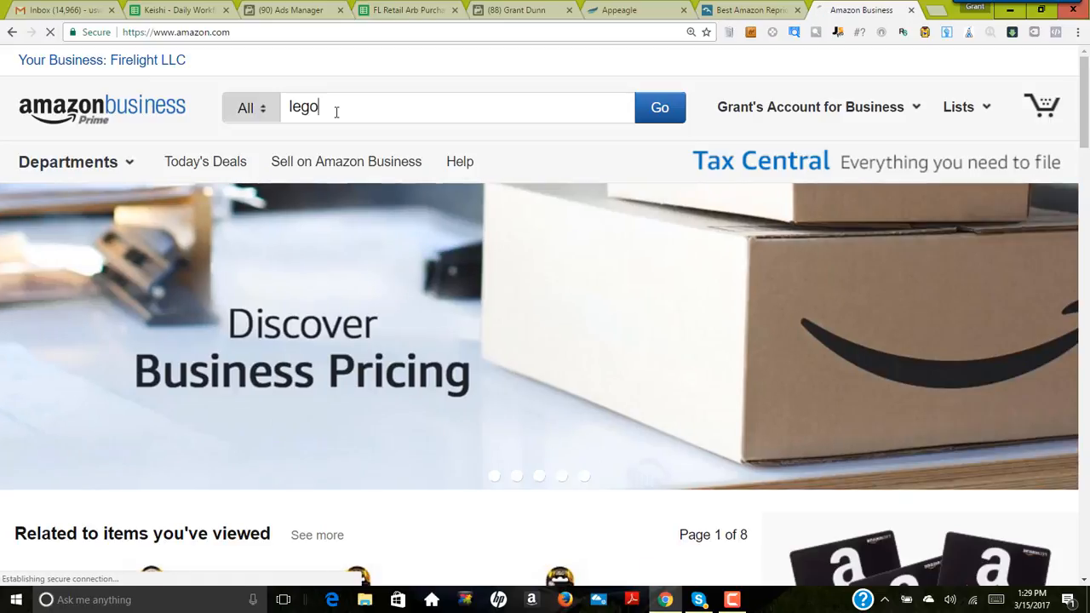
key("Return")
scroll(482, 340, "down", 6)
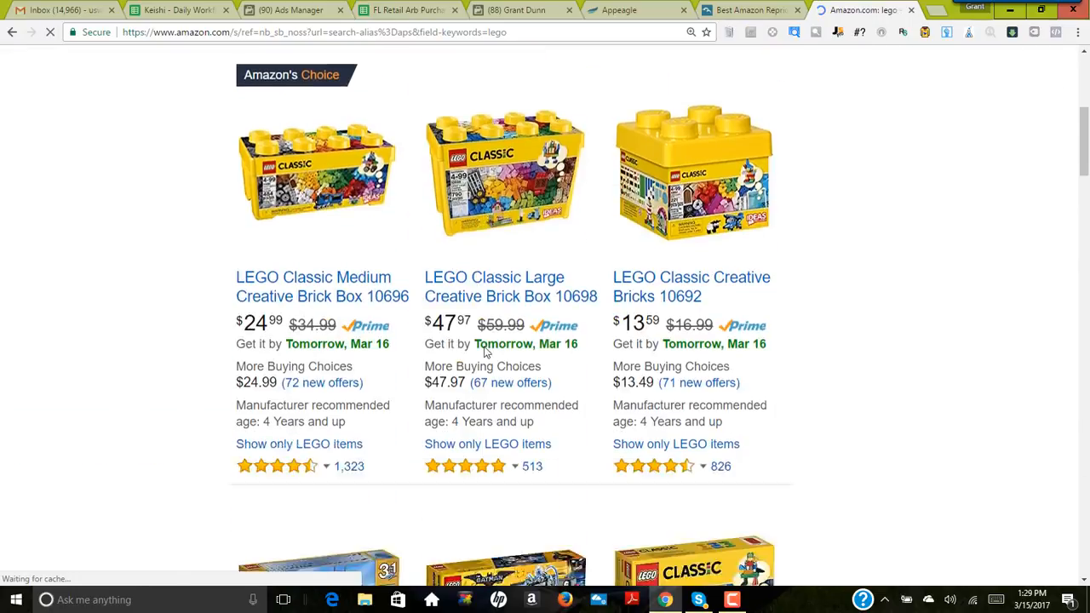
scroll(481, 350, "up", 2)
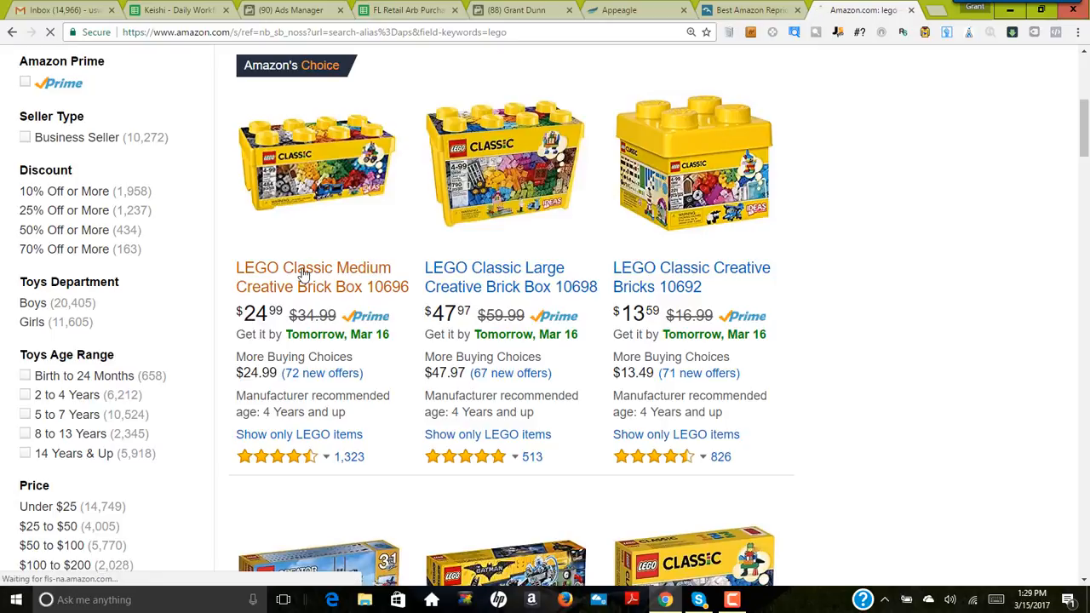
left_click(302, 272)
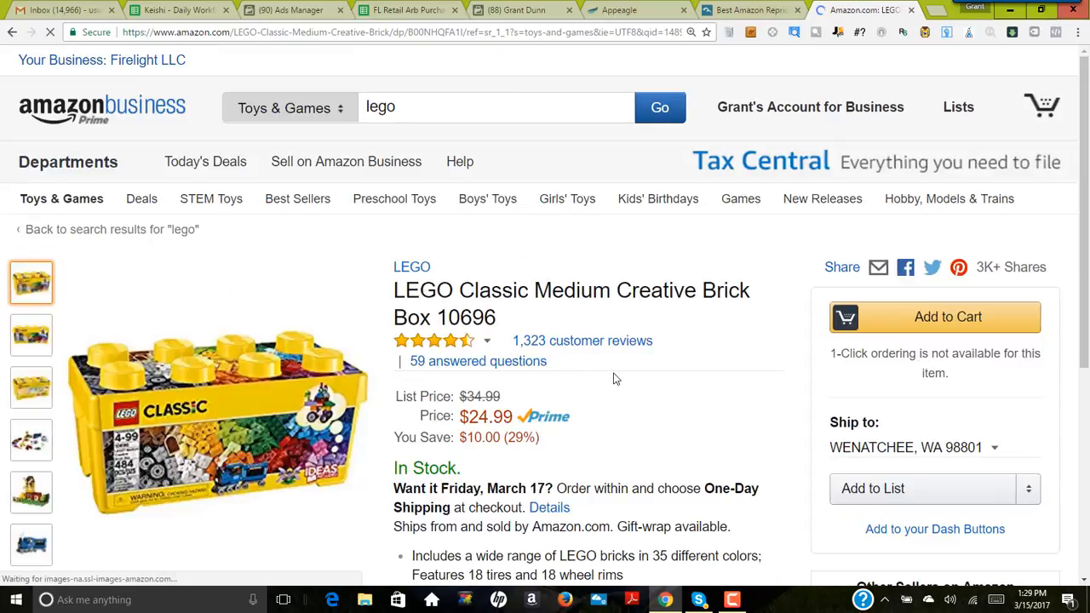
Step: Examine the LEGO listing's price, sales rank, profit estimates and the offers from other sellers
scroll(615, 378, "down", 1)
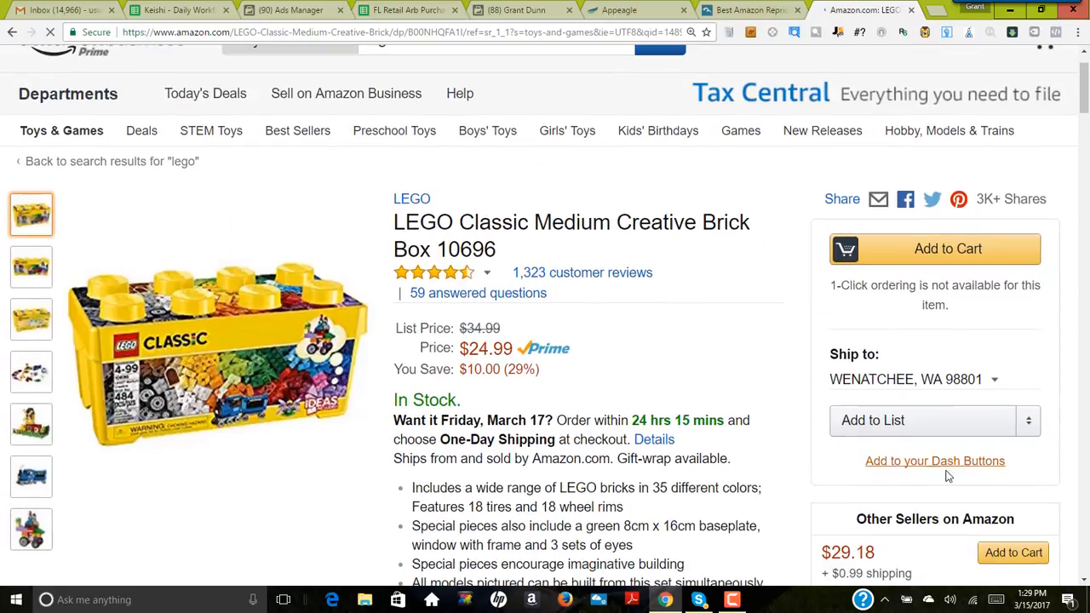
scroll(660, 404, "down", 5)
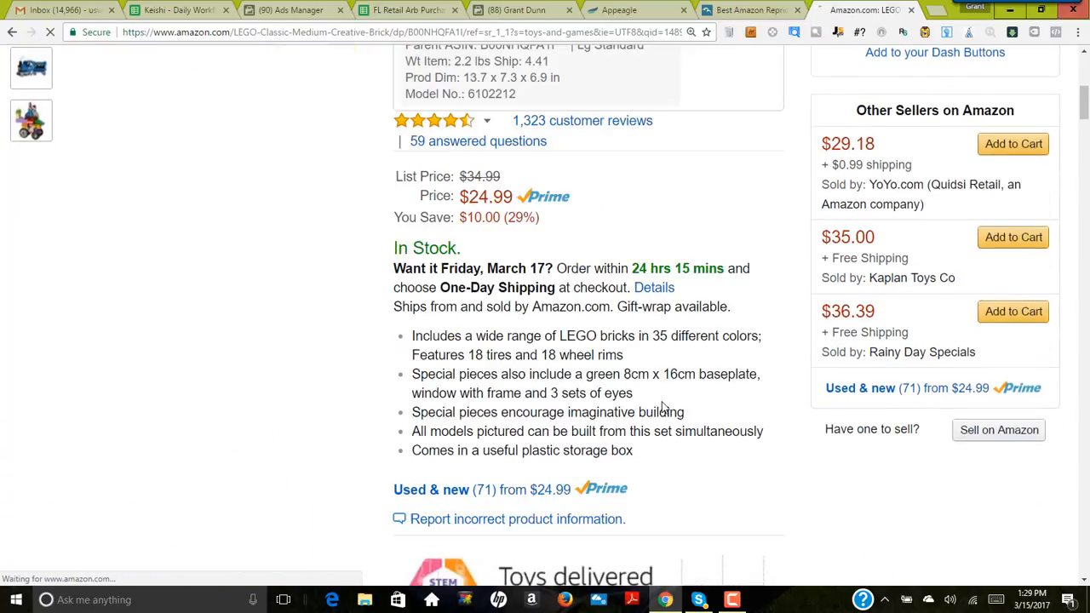
scroll(663, 407, "down", 3)
scroll(663, 407, "up", 3)
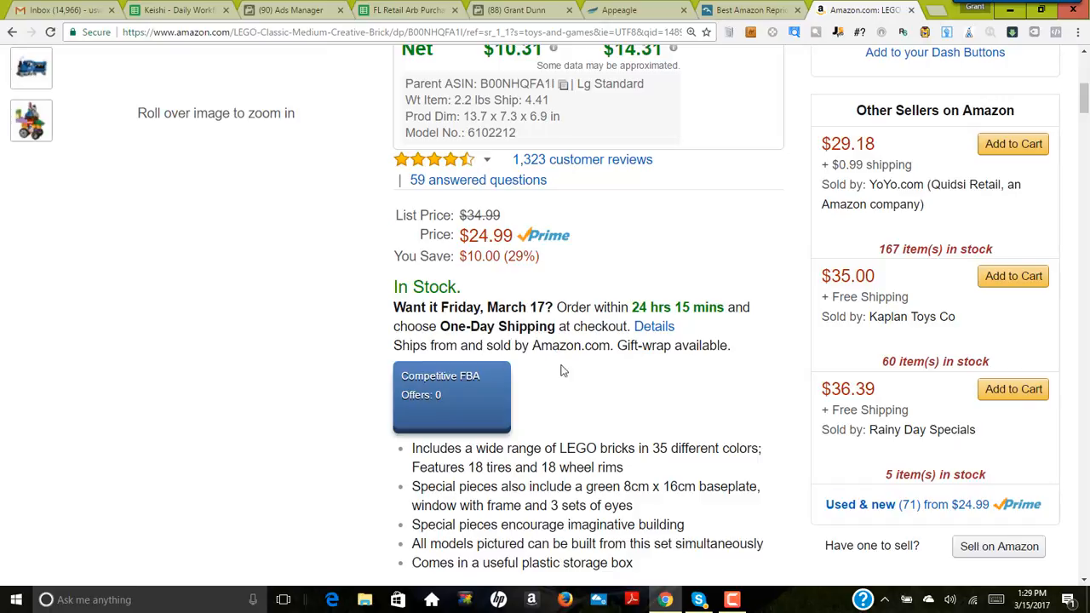
scroll(626, 347, "up", 3)
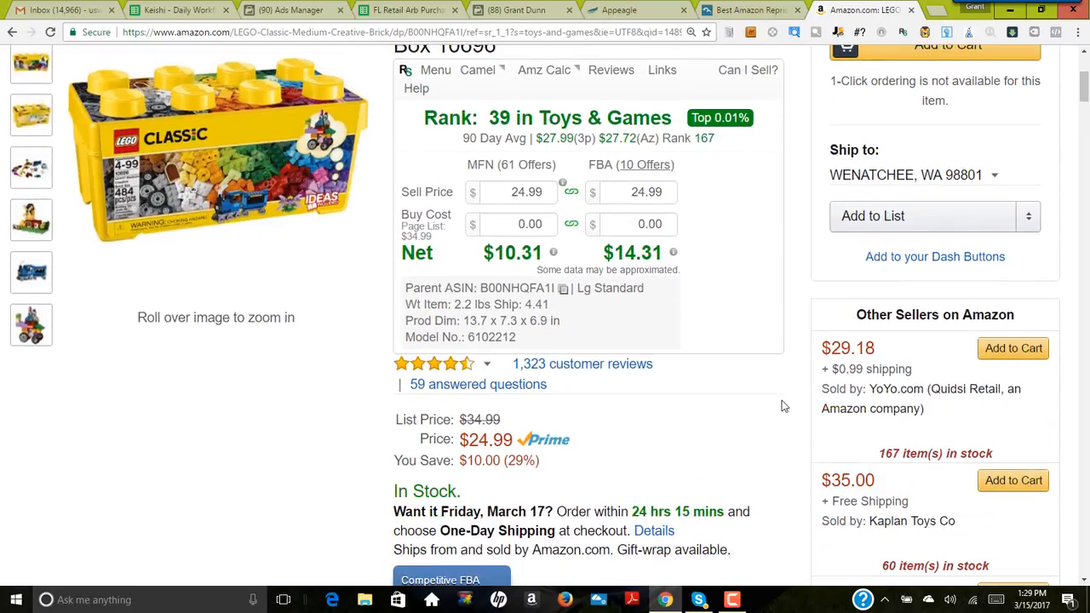
scroll(777, 410, "up", 2)
scroll(732, 406, "down", 4)
scroll(596, 416, "up", 3)
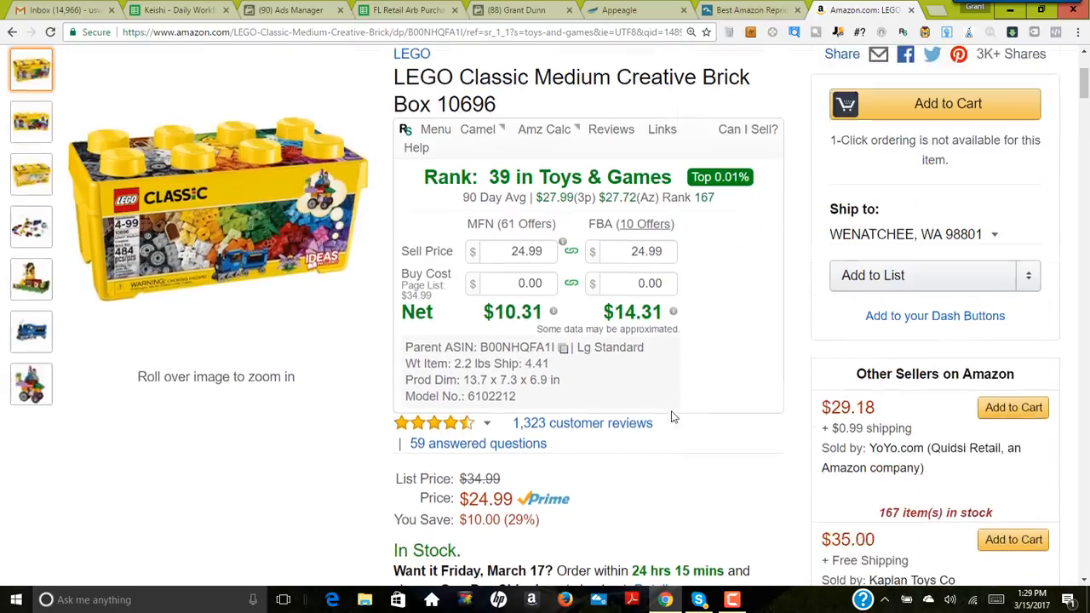
scroll(673, 417, "up", 1)
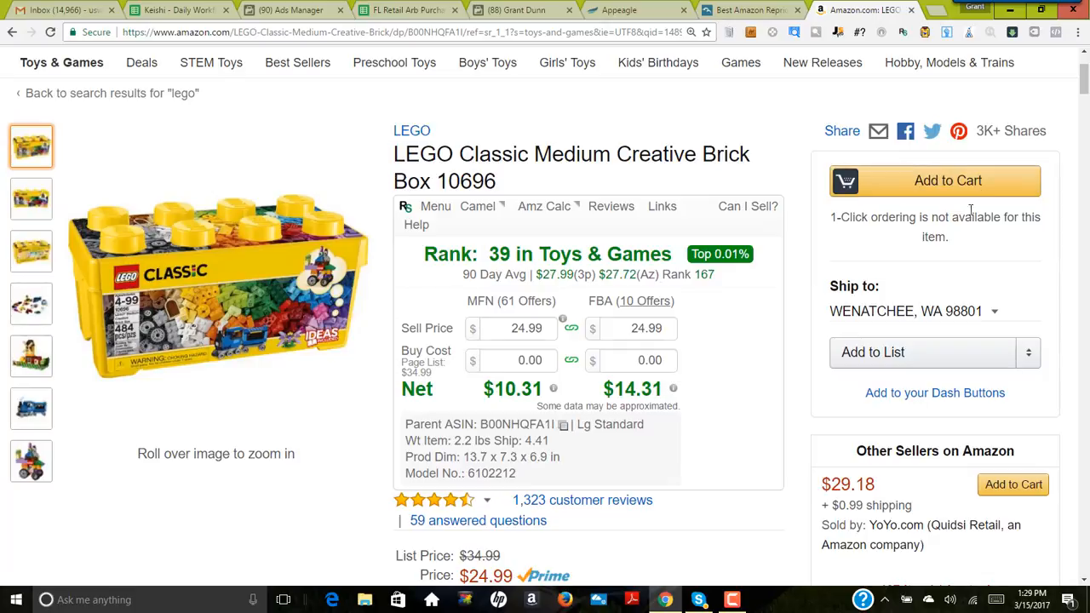
scroll(348, 427, "down", 1)
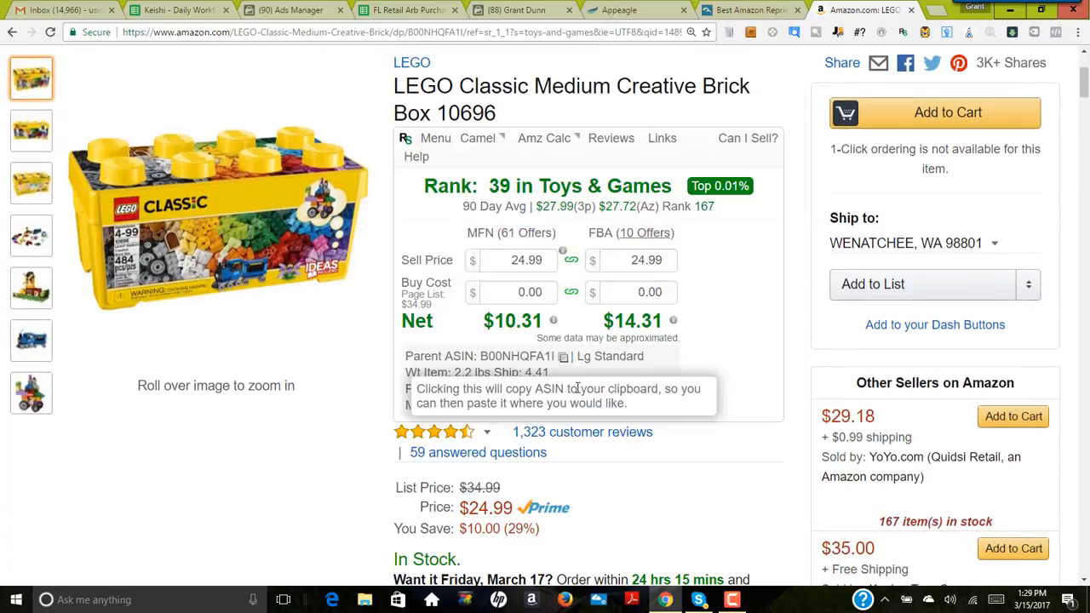
scroll(584, 387, "down", 1)
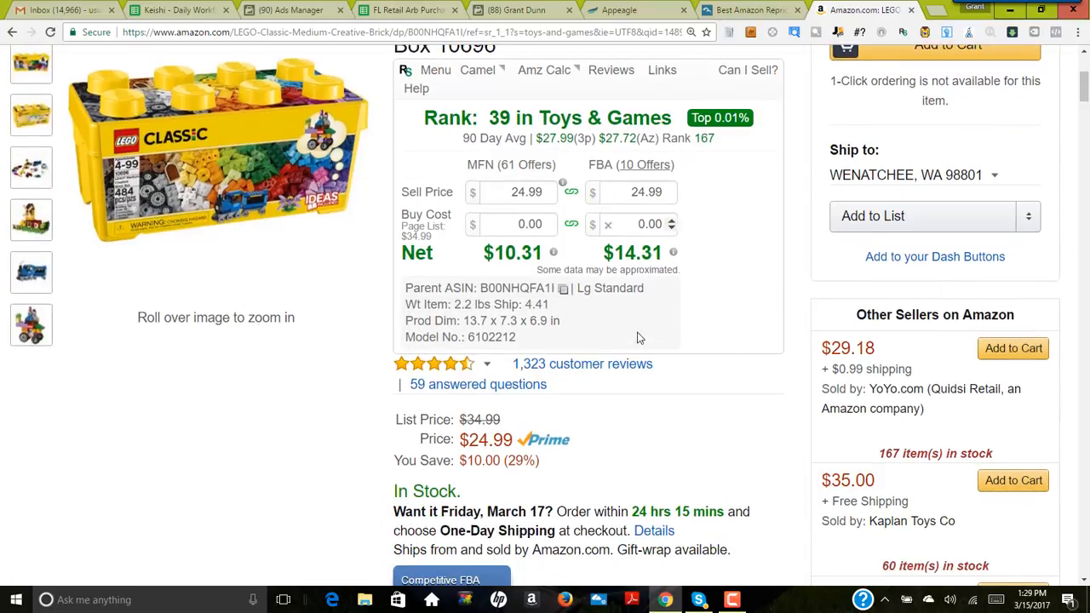
scroll(311, 456, "down", 2)
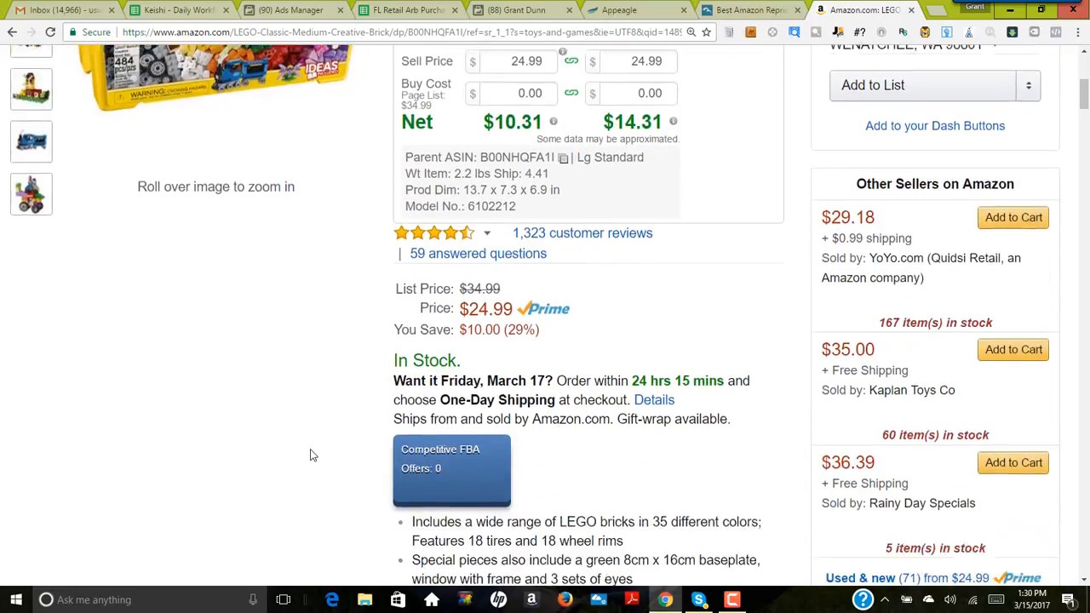
Step: Review the LEGO set's price history chart and compare it with the current offer details
scroll(311, 455, "down", 7)
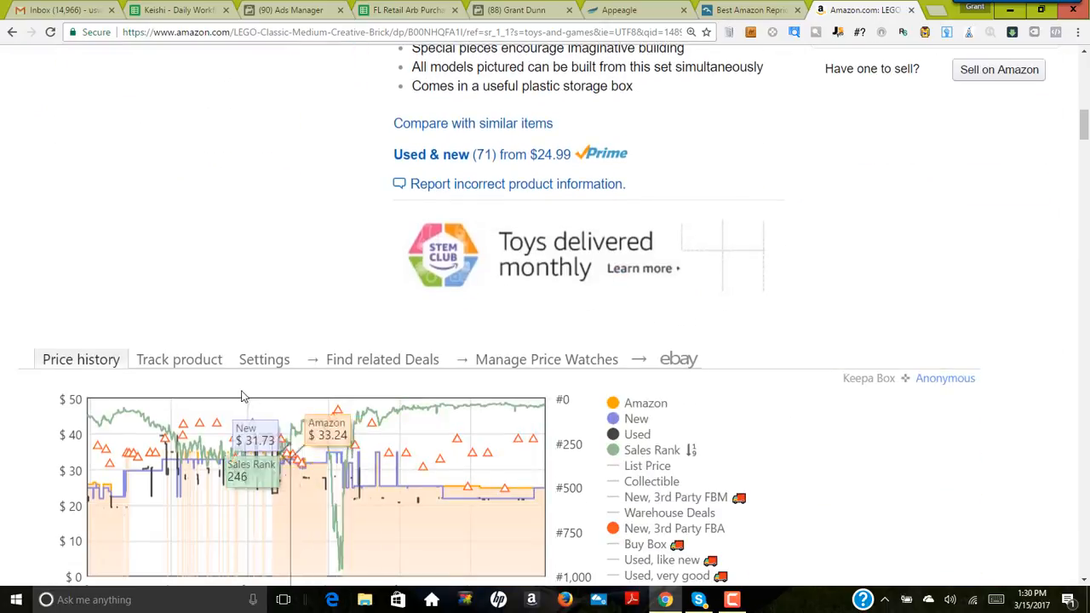
scroll(242, 396, "down", 2)
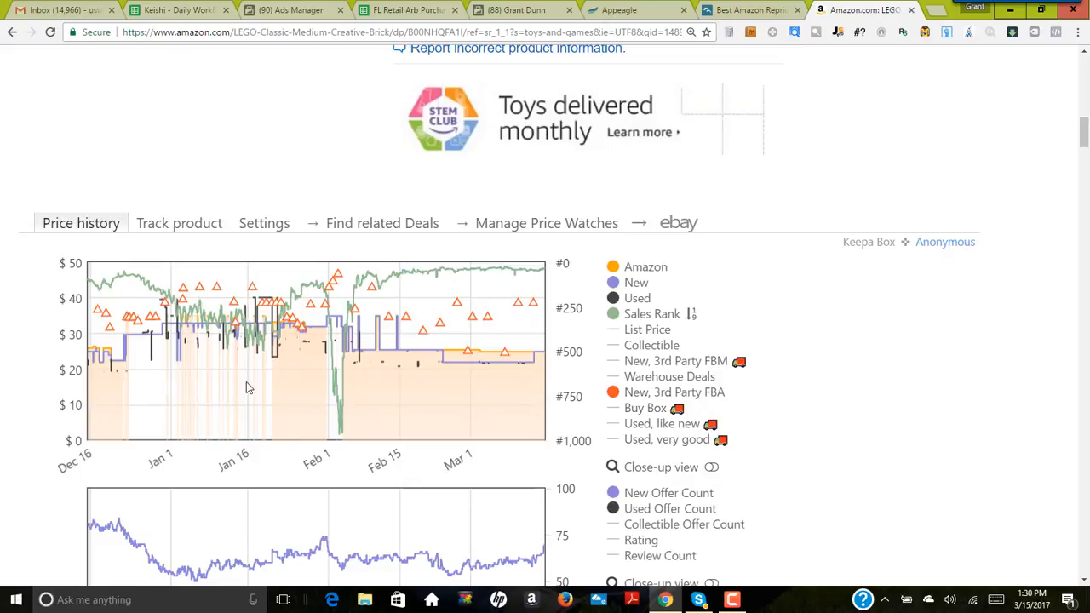
scroll(355, 468, "up", 10)
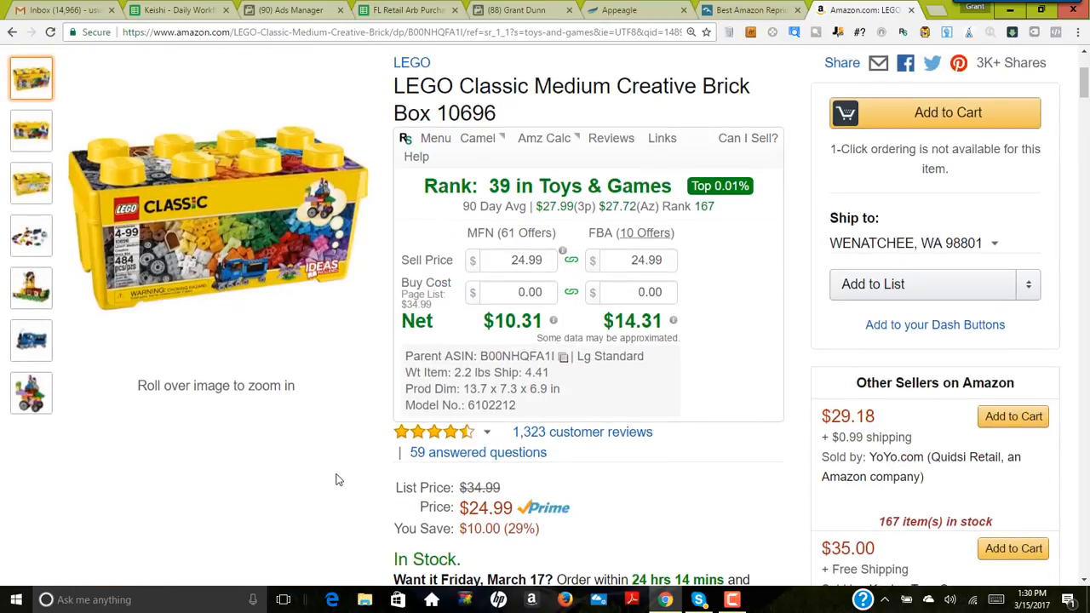
scroll(659, 485, "down", 1)
scroll(659, 484, "up", 1)
Step: Close the Amazon listing and review the repricing overview, listing counts and listing overview on the Appeagle dashboard
left_click(911, 9)
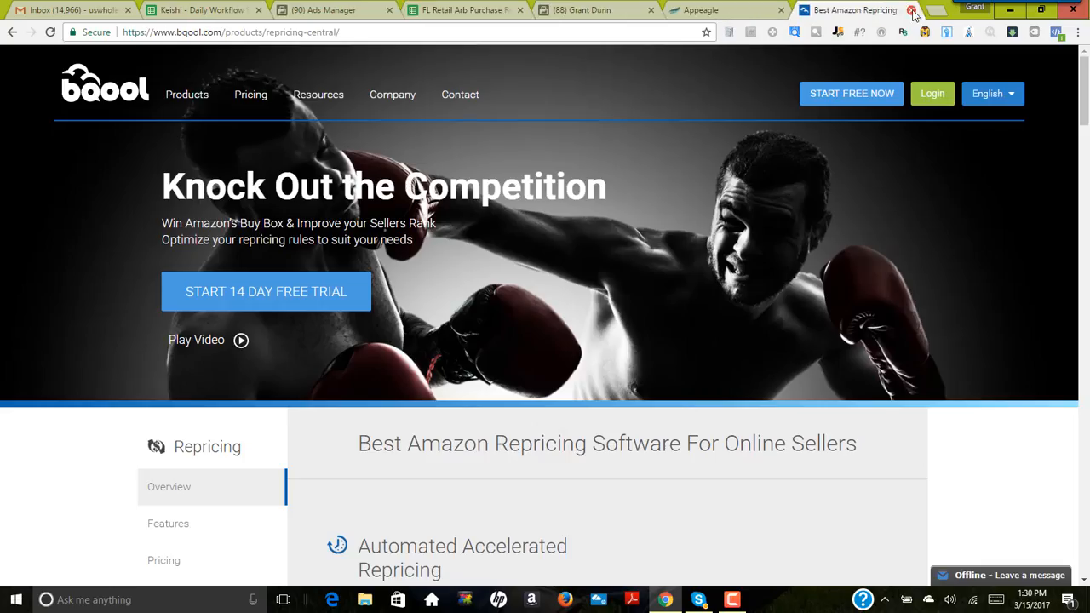
left_click(736, 19)
scroll(507, 374, "down", 2)
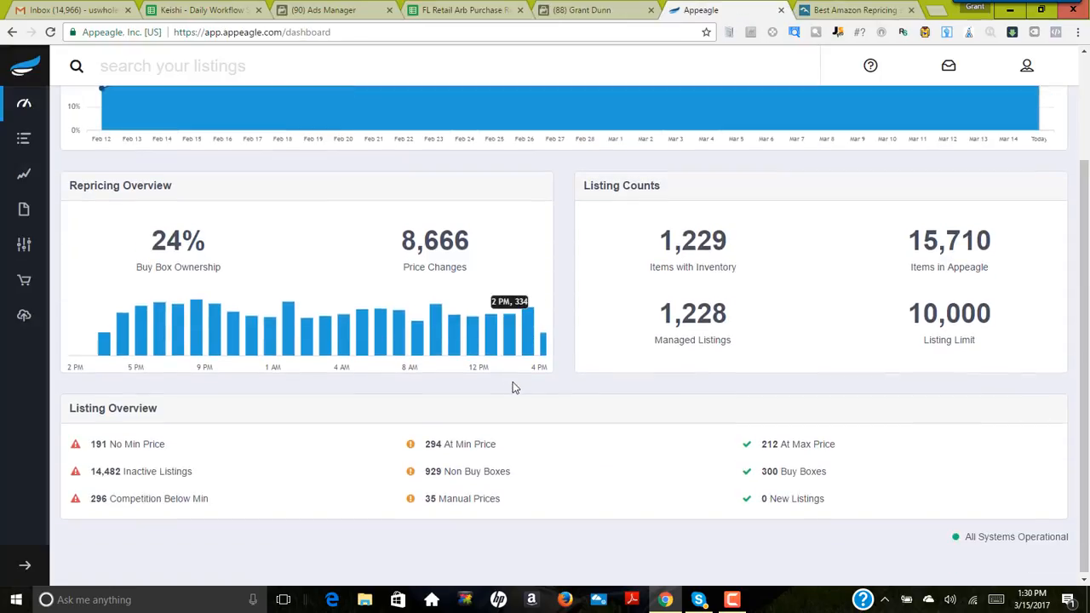
scroll(519, 401, "up", 2)
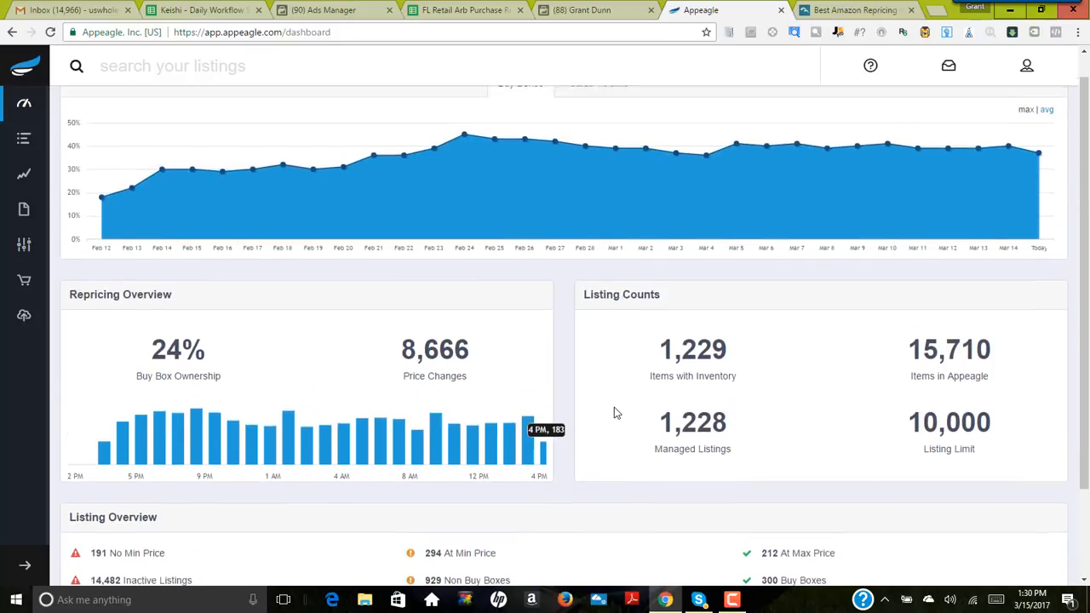
scroll(617, 413, "up", 1)
scroll(617, 413, "down", 1)
scroll(616, 413, "up", 1)
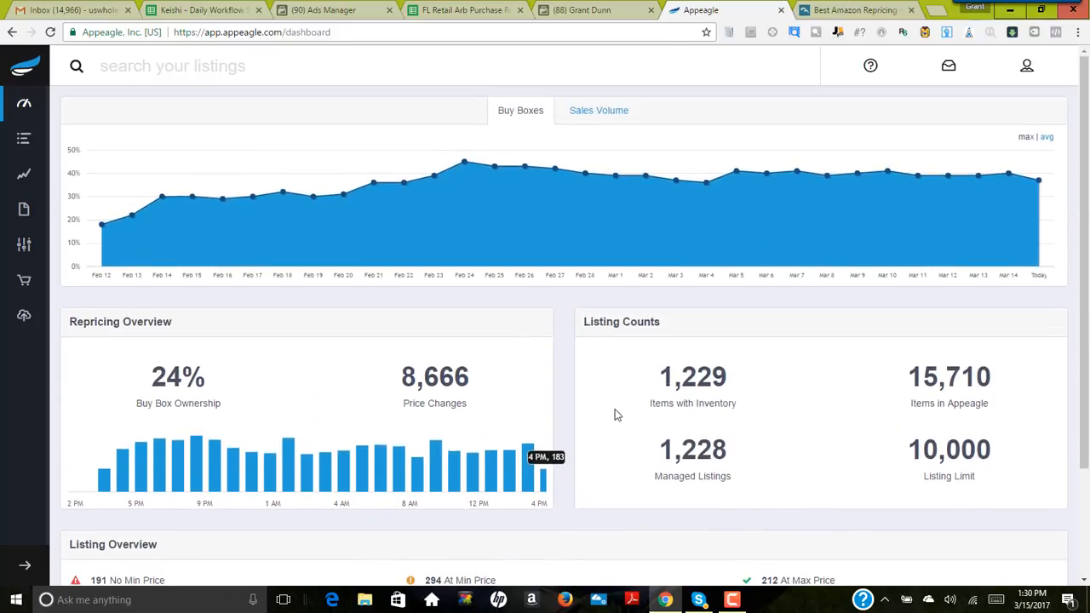
Step: Reload the Appeagle dashboard, expand its navigation to show labels, and open the Strategies page
left_click(20, 75)
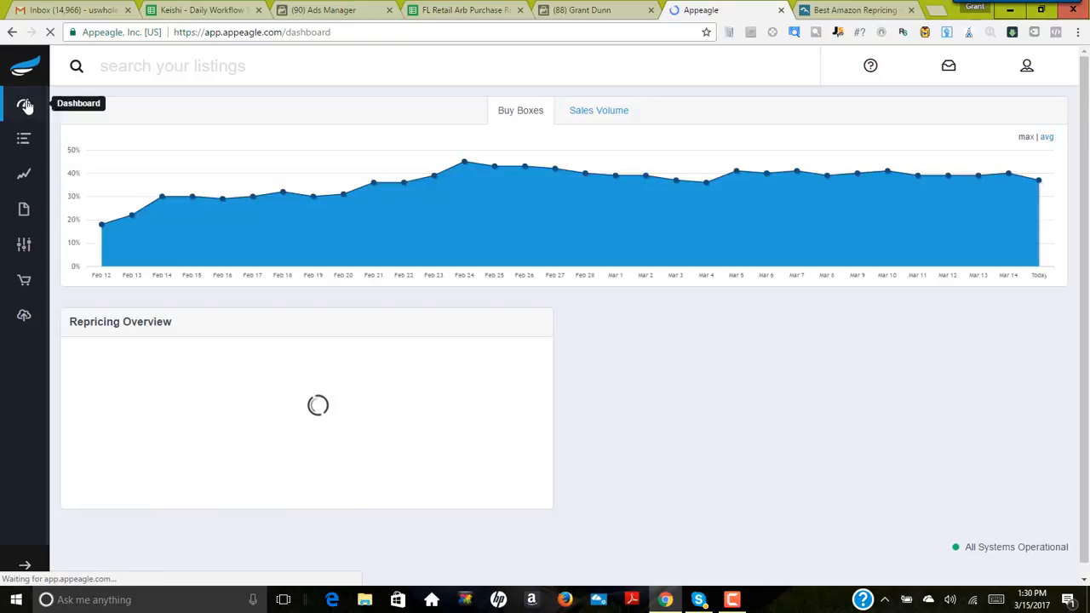
left_click(24, 564)
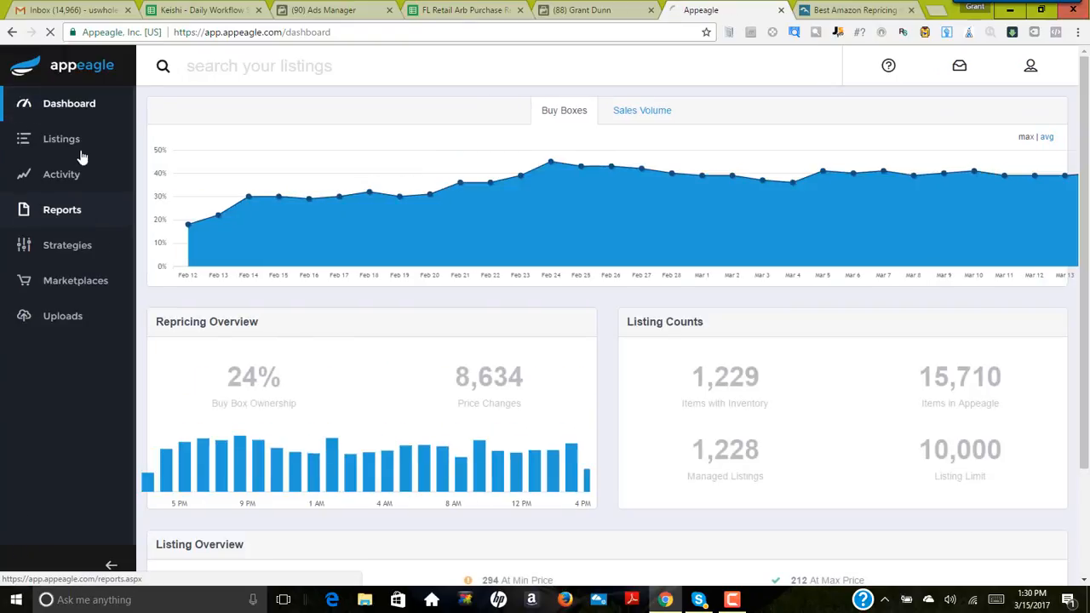
left_click(69, 246)
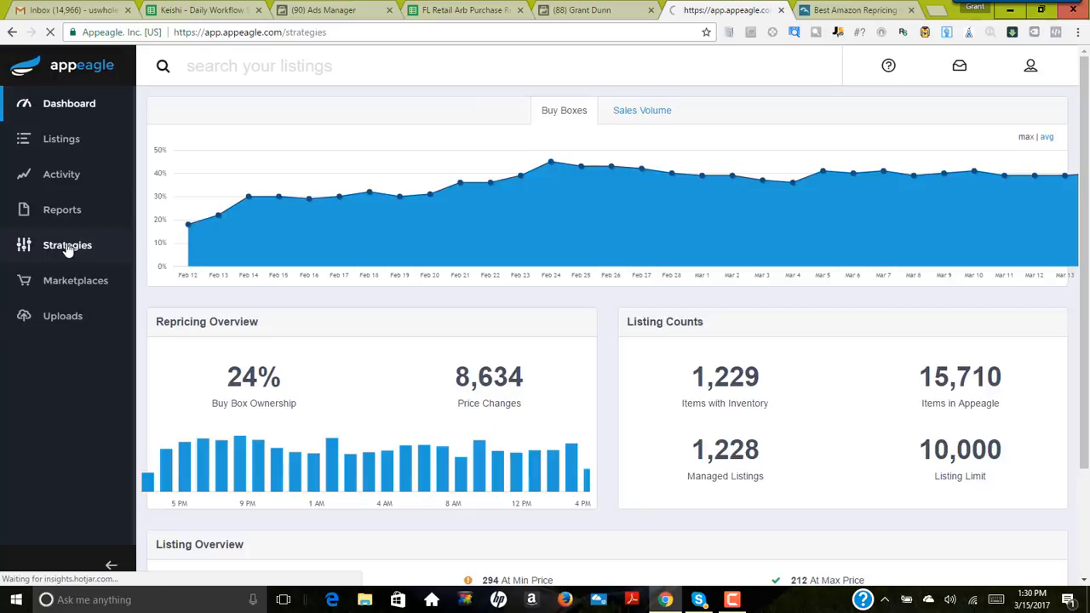
Step: Look through the full list of repricing strategies, from Basic Strategy down to Used Books (Match)
scroll(694, 282, "down", 2)
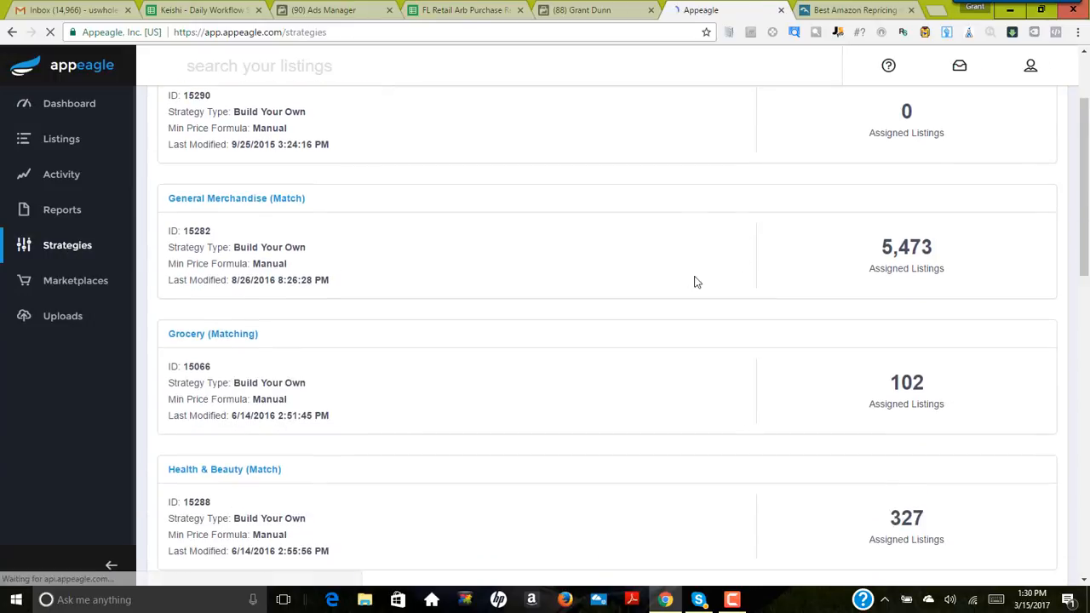
scroll(312, 304, "down", 3)
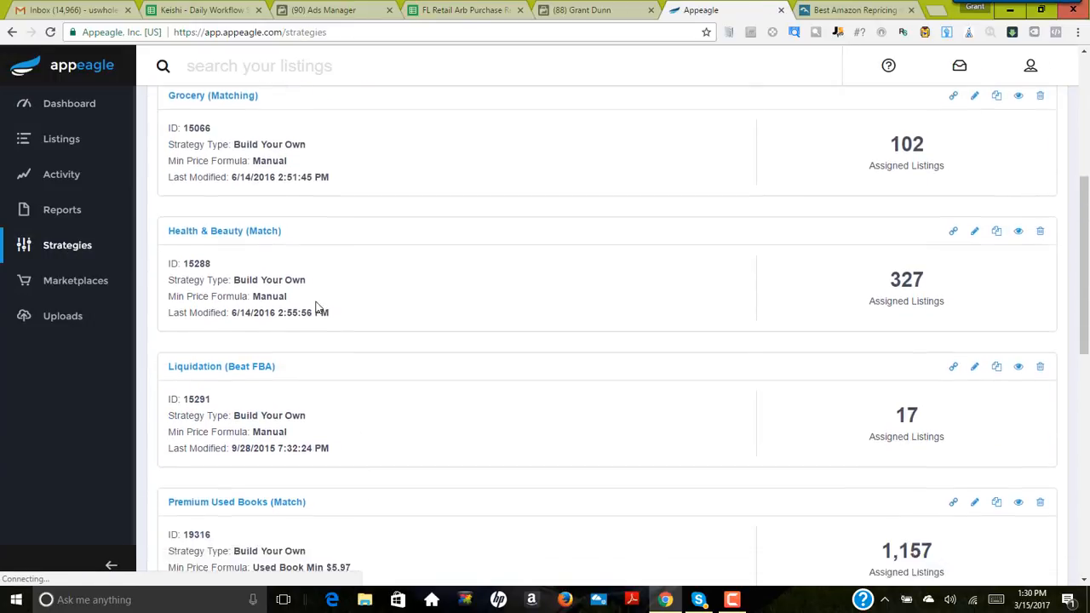
scroll(315, 306, "down", 3)
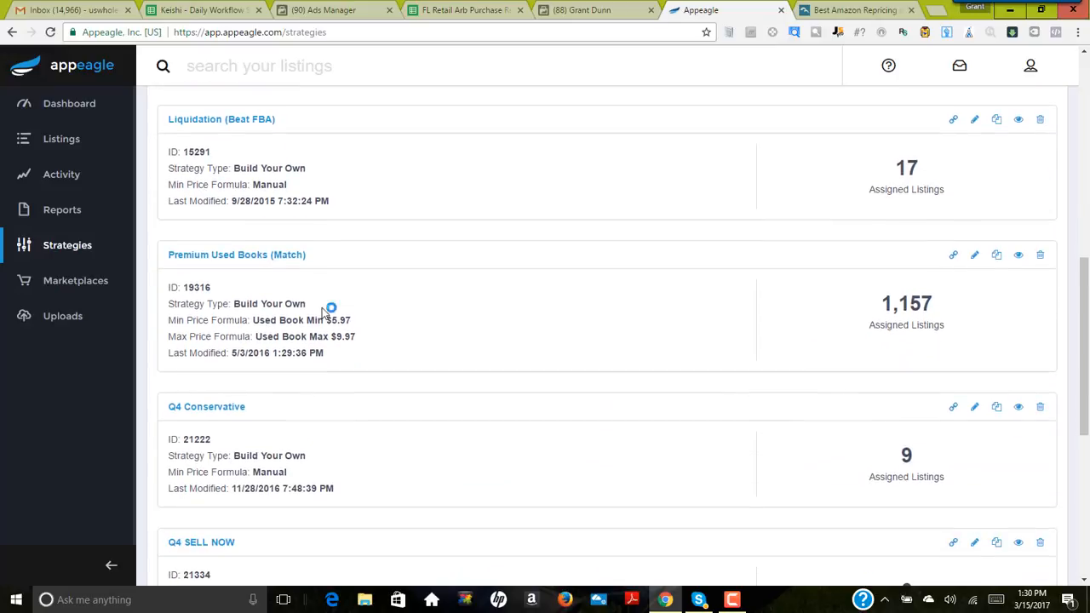
scroll(325, 312, "down", 2)
scroll(349, 347, "down", 3)
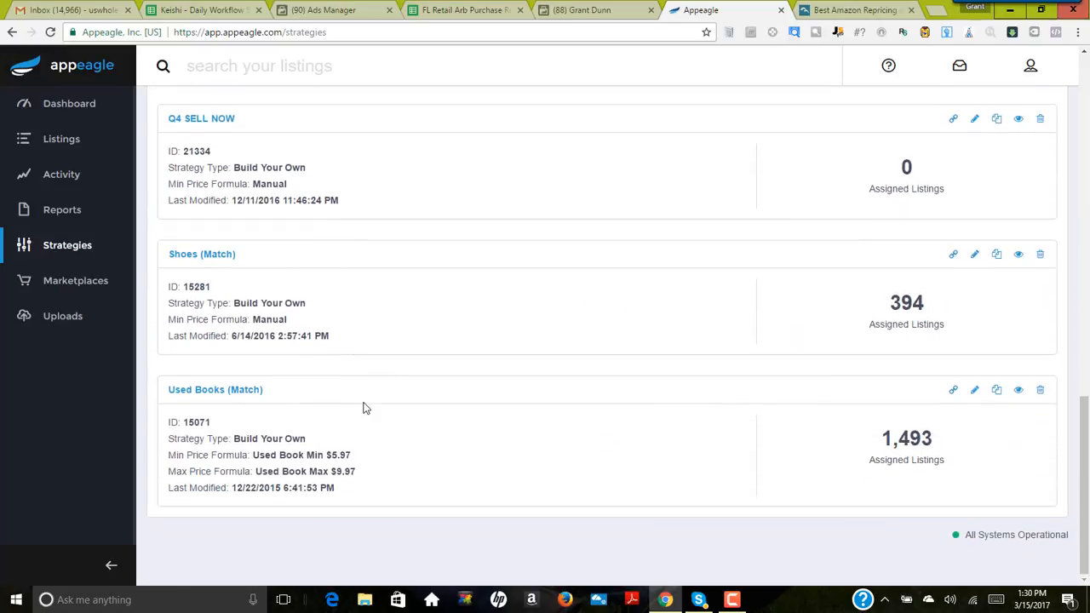
scroll(364, 405, "up", 10)
scroll(365, 405, "up", 4)
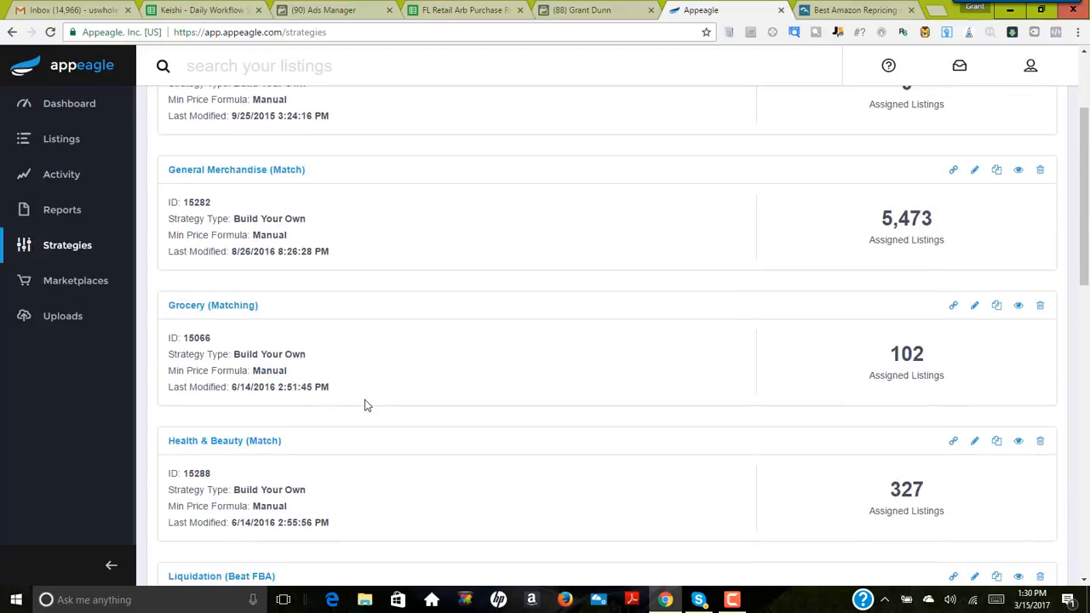
Step: Examine the General Merchandise (Match) strategy's type, minimum price formula and assigned listings
scroll(361, 401, "down", 1)
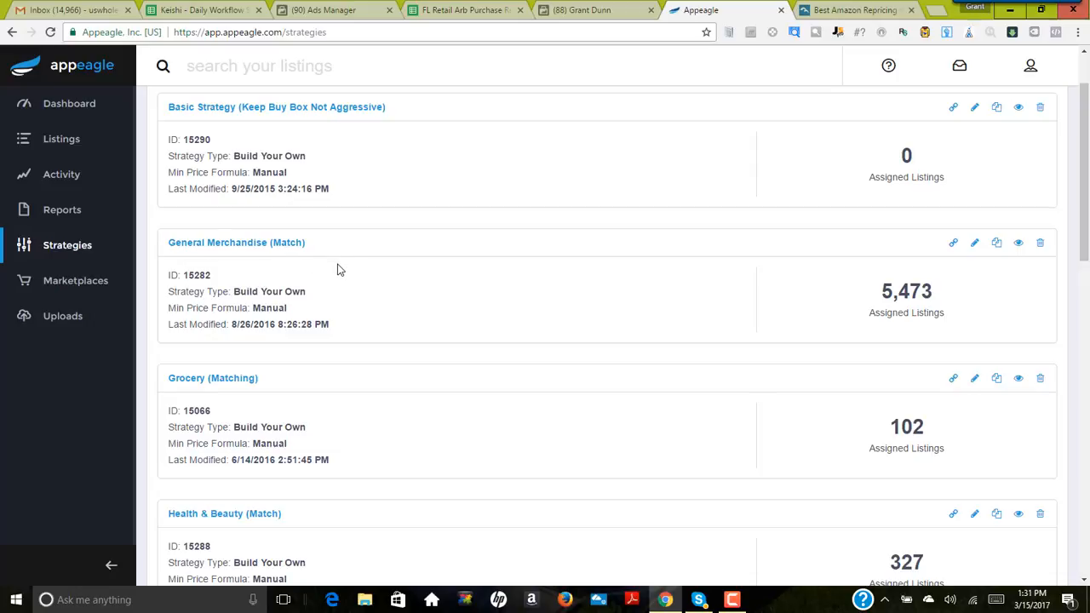
scroll(324, 284, "up", 1)
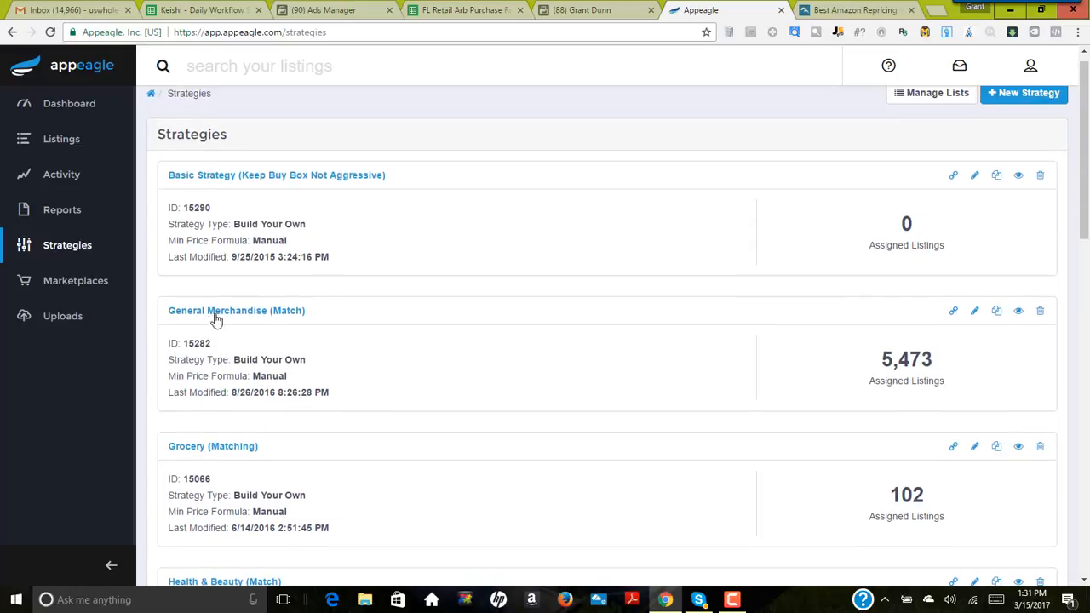
scroll(230, 314, "down", 1)
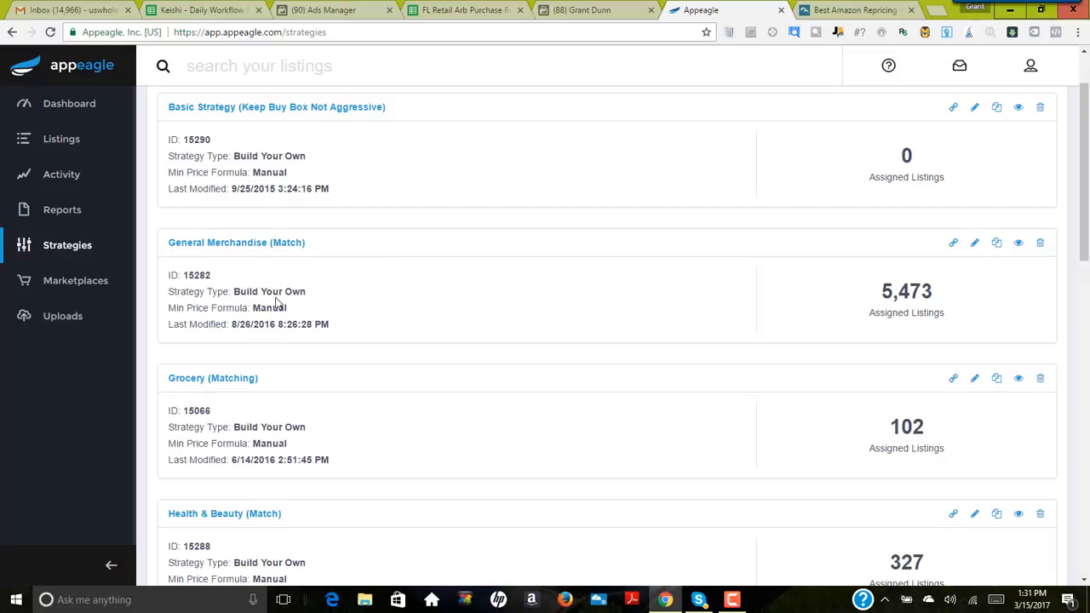
scroll(426, 322, "up", 1)
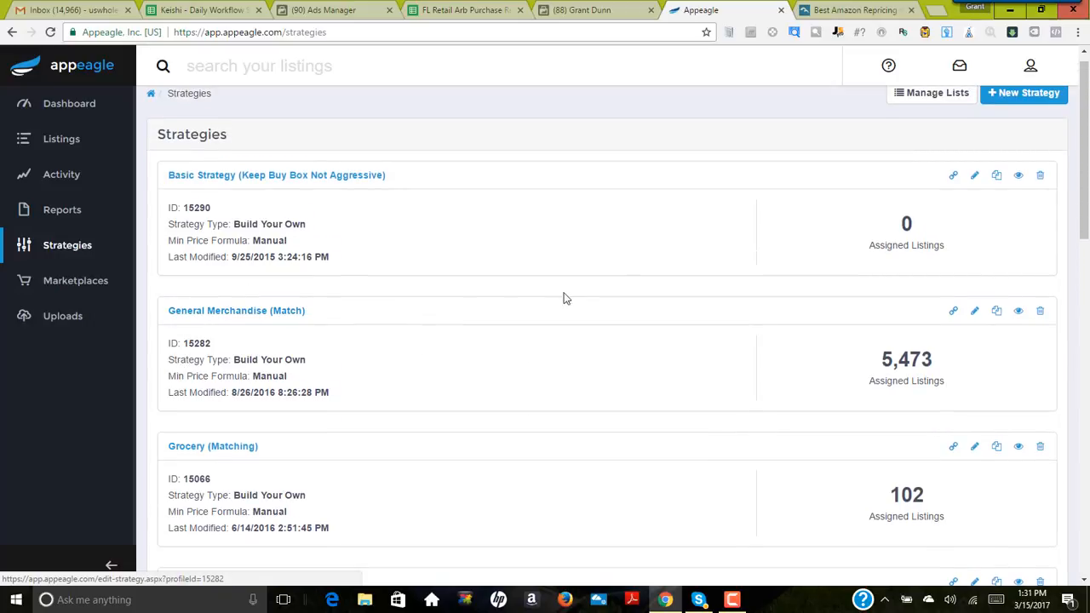
scroll(851, 370, "down", 1)
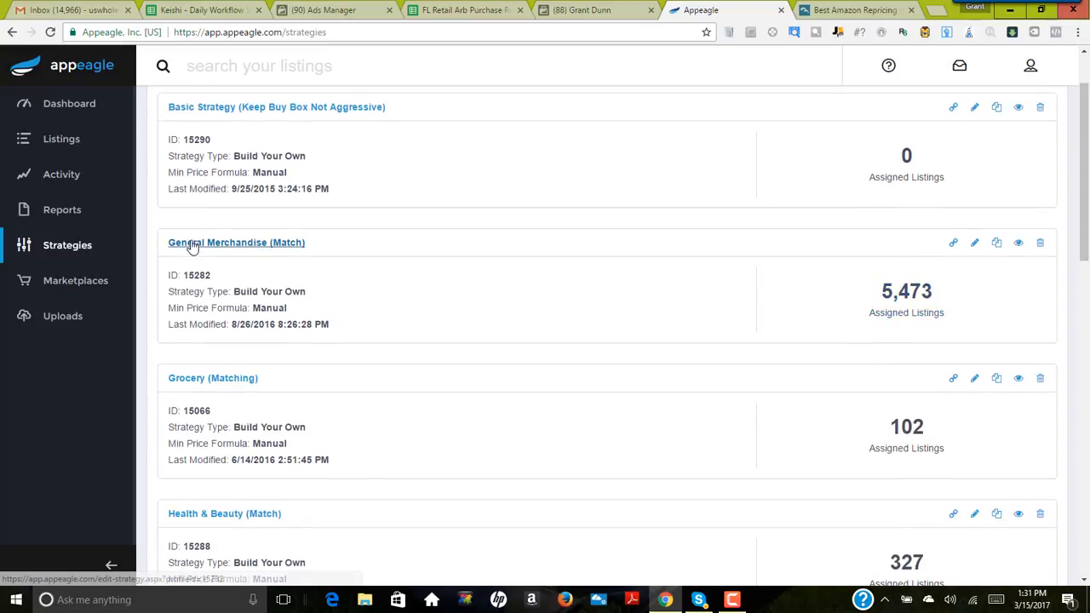
Step: Compare the assigned listings of the Grocery, Health & Beauty, Liquidation and Premium Used Books strategies
scroll(526, 290, "down", 1)
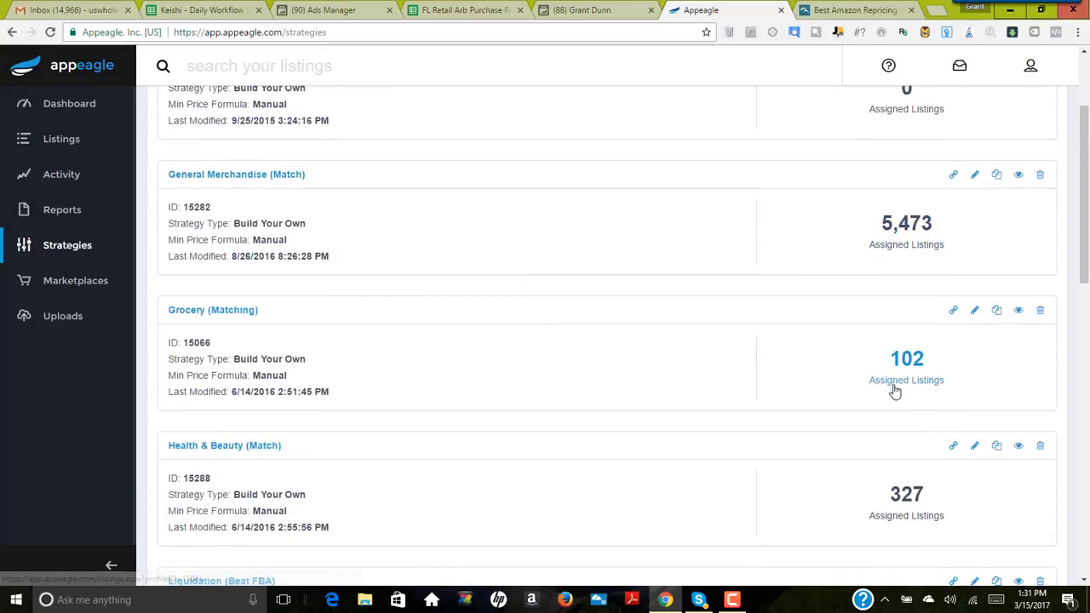
scroll(862, 400, "down", 1)
scroll(903, 450, "down", 2)
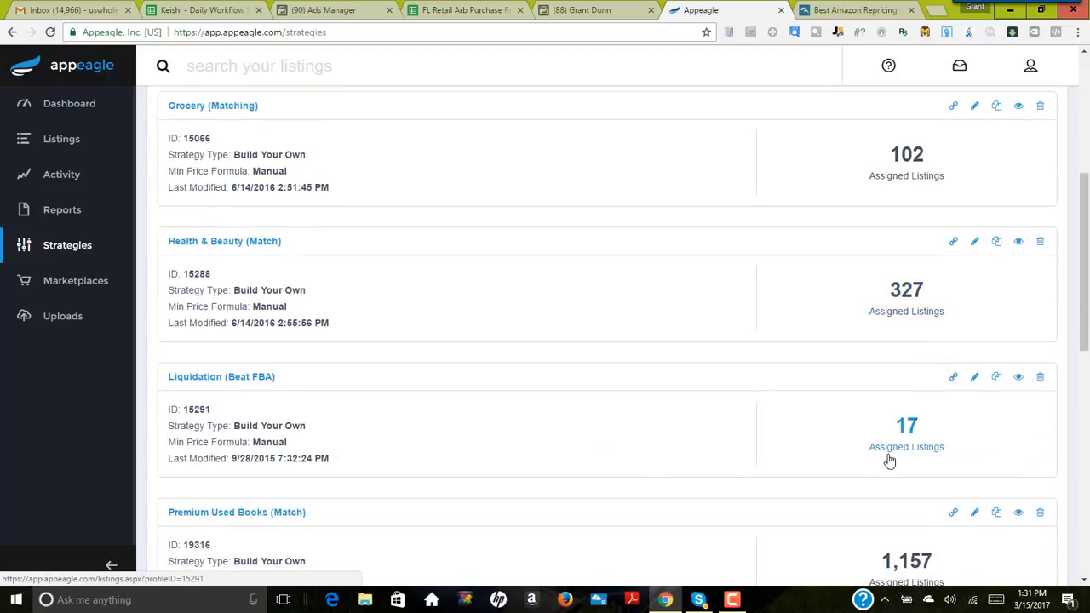
scroll(889, 457, "down", 1)
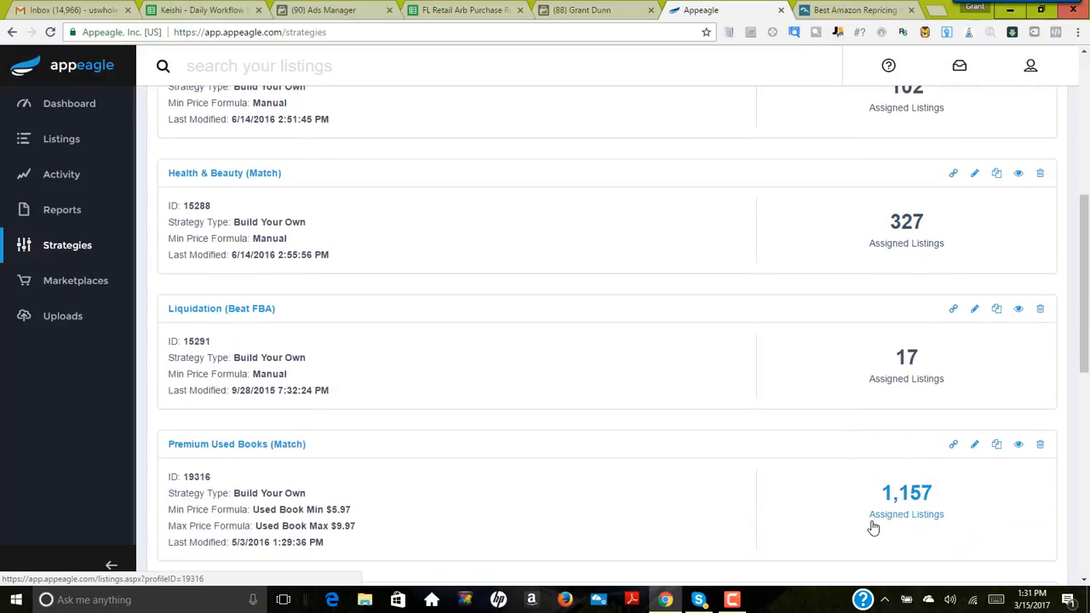
scroll(908, 352, "up", 5)
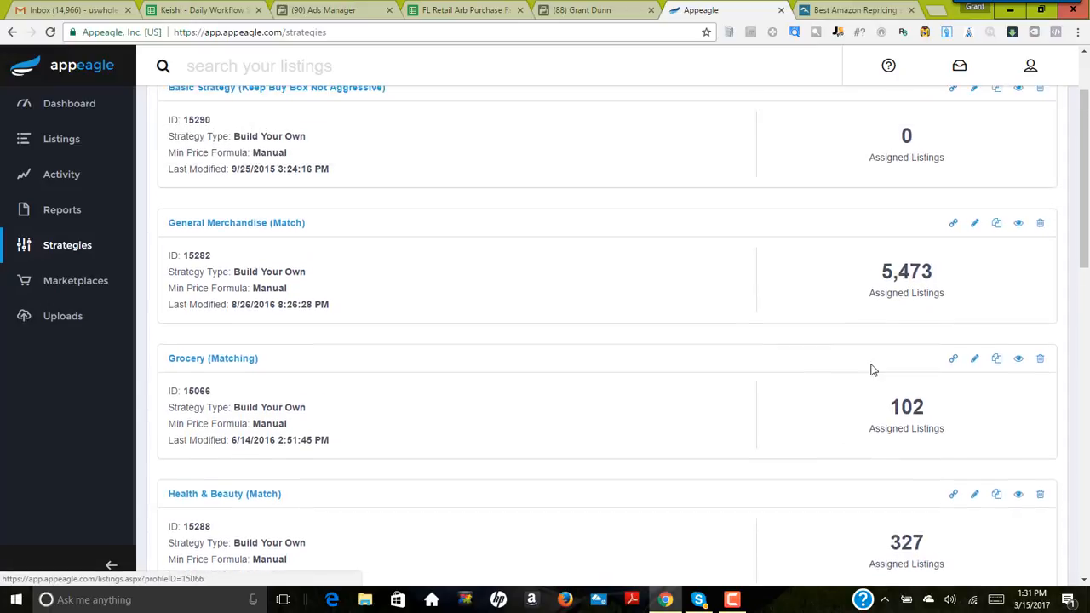
scroll(929, 313, "up", 1)
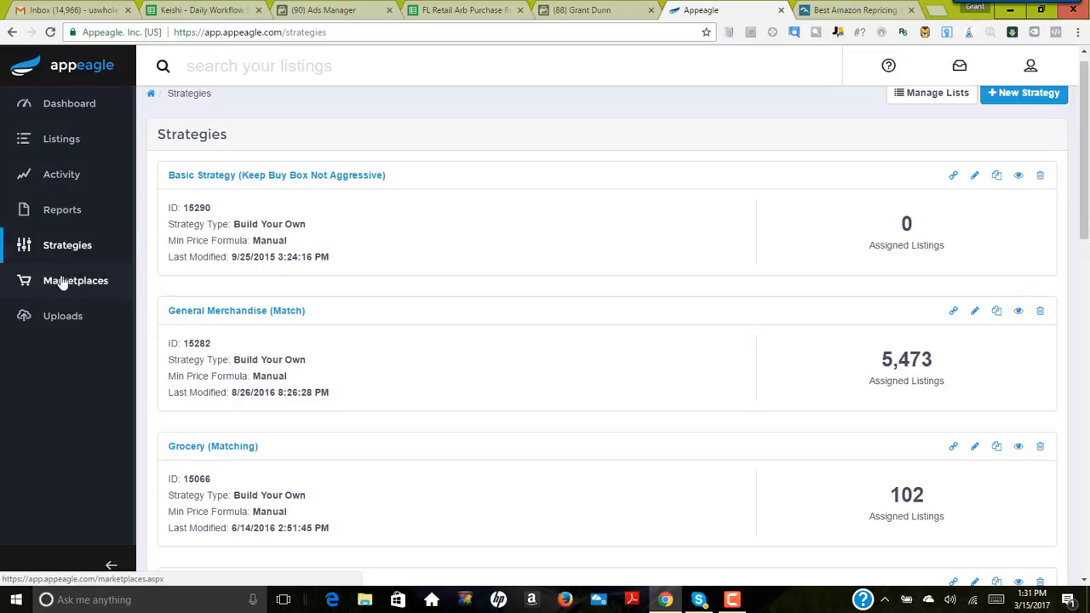
Step: Return to the dashboard, collapse its navigation to icons and review the listing overview
left_click(61, 107)
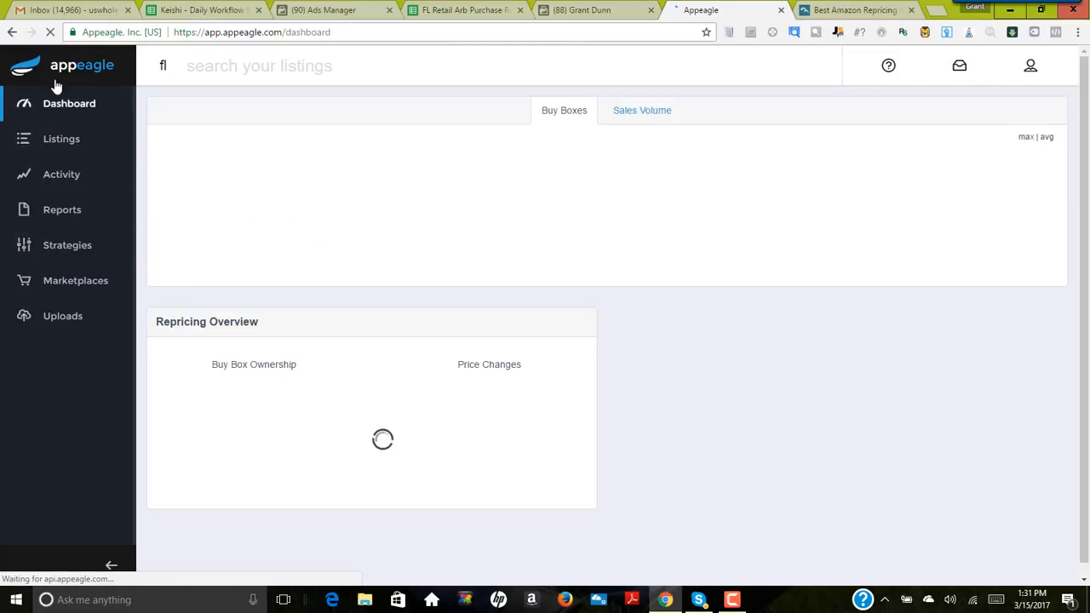
left_click(109, 565)
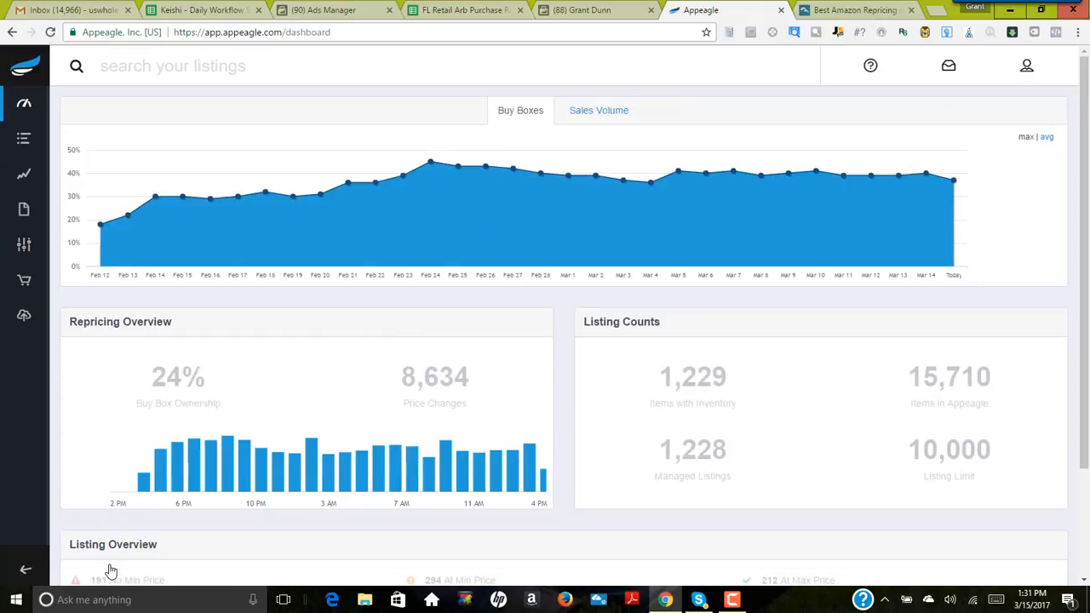
scroll(637, 470, "down", 3)
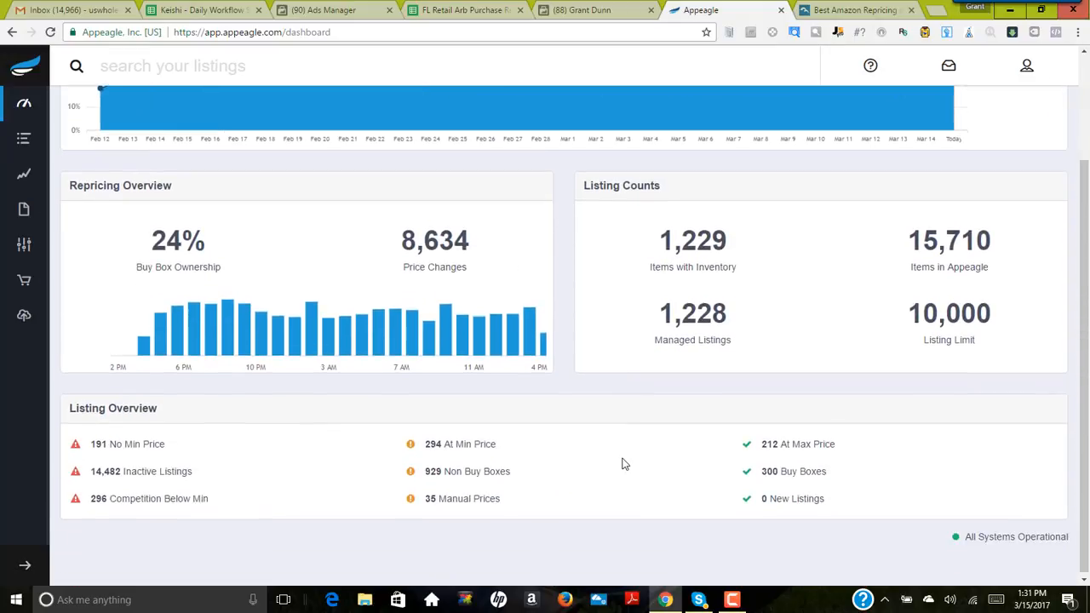
scroll(627, 466, "up", 3)
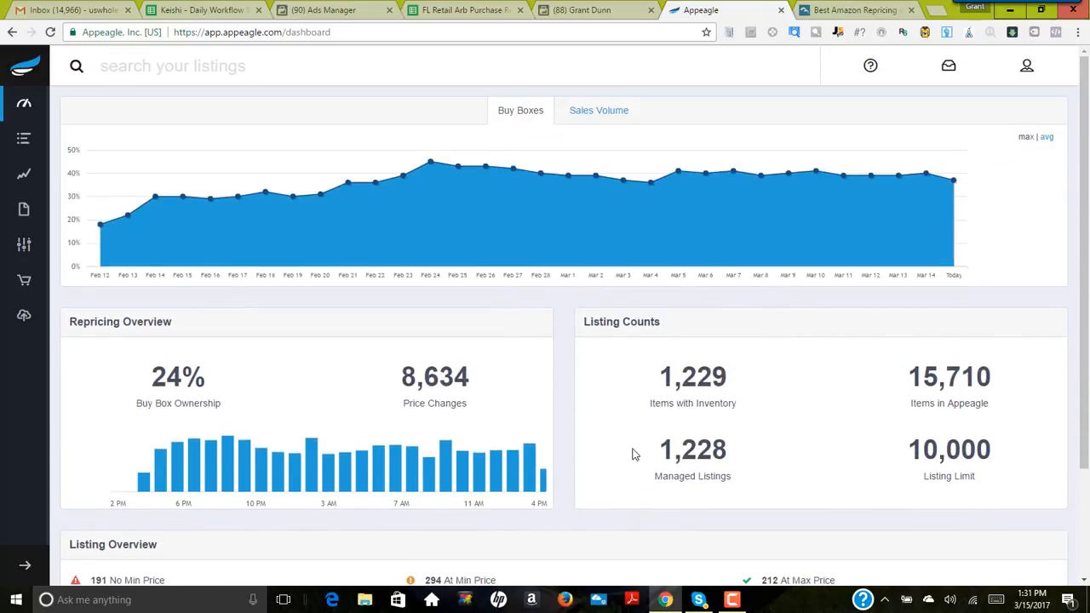
Step: Check the Competition Below Min entry in the Listing Overview and review the dashboard's repricing chart
scroll(632, 460, "down", 3)
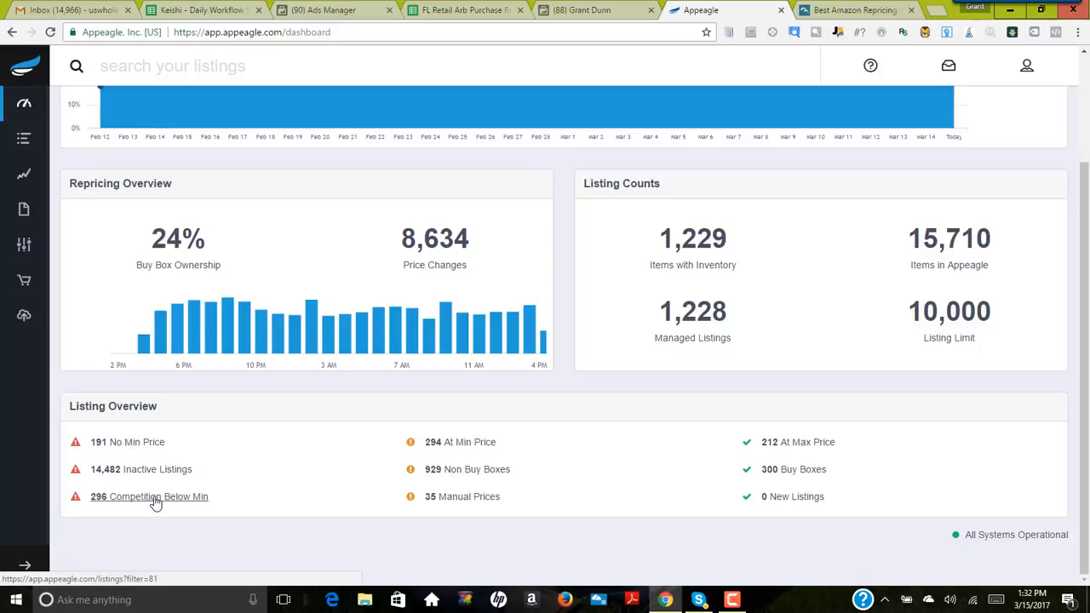
left_click(93, 499)
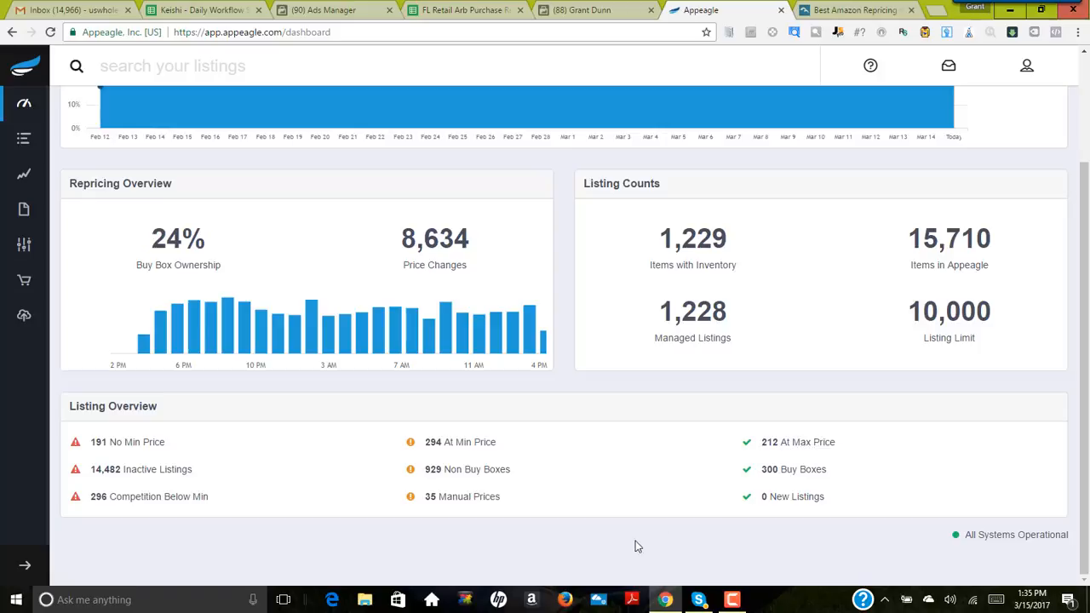
scroll(347, 463, "up", 2)
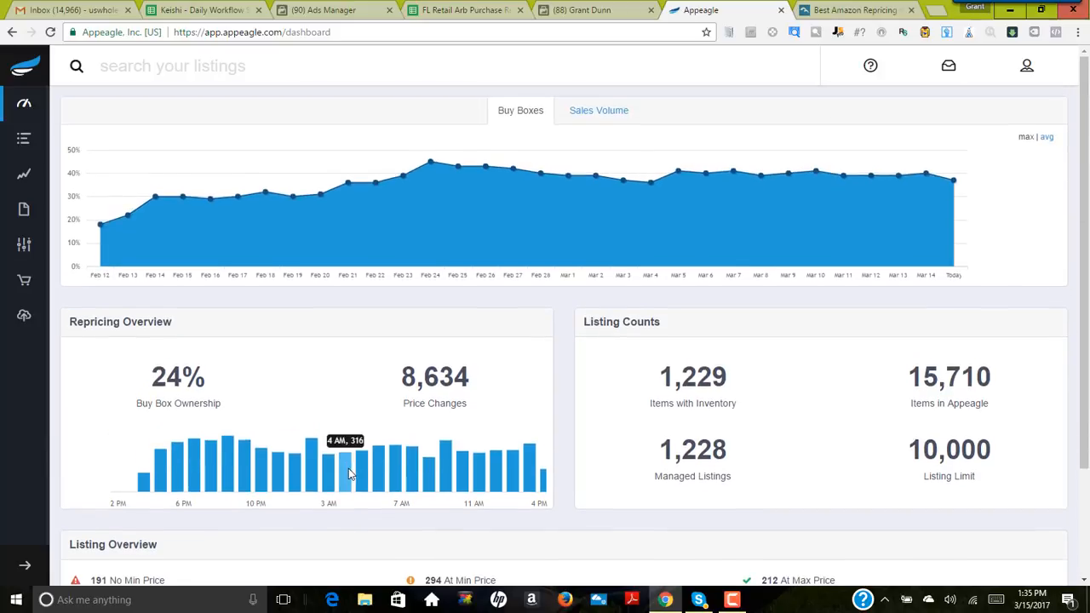
Step: Open the active listings that have no minimum price and examine their prices against the competition and Buy Box
scroll(358, 482, "down", 2)
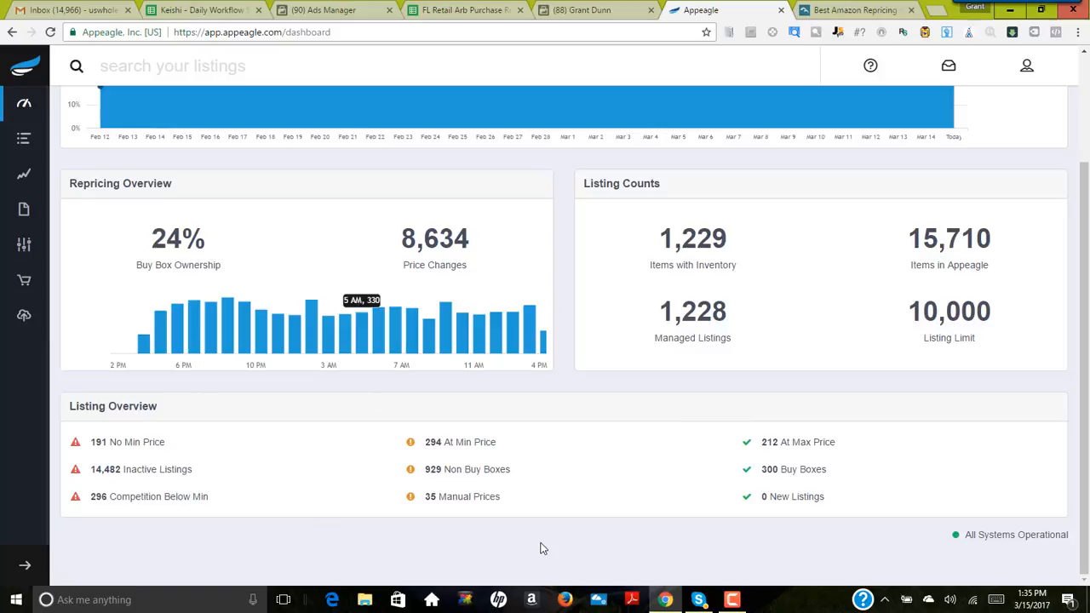
left_click(126, 444)
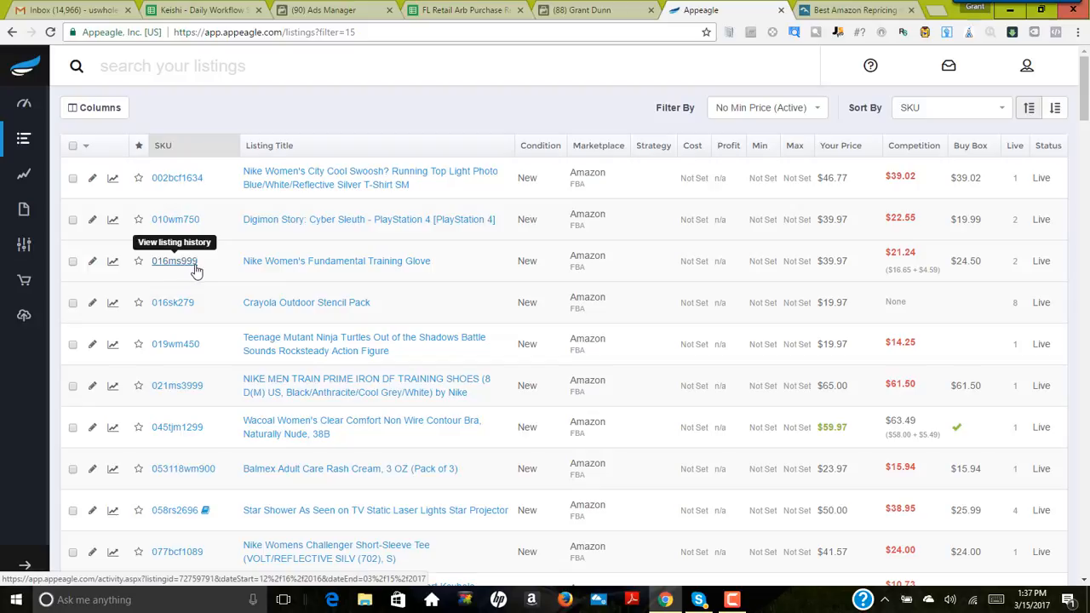
scroll(195, 307, "down", 1)
scroll(195, 321, "up", 1)
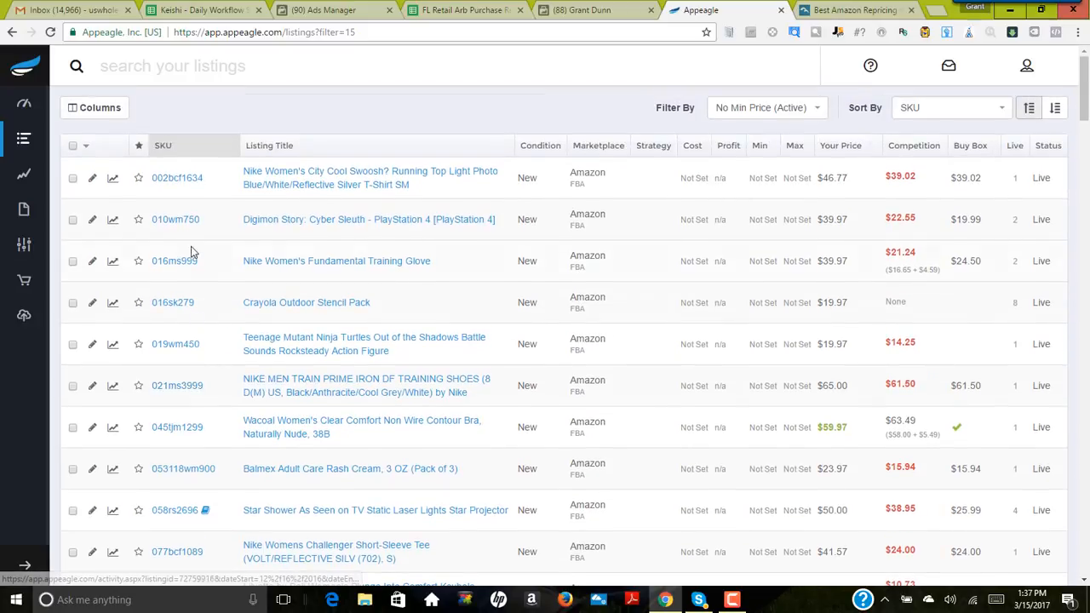
scroll(182, 316, "down", 1)
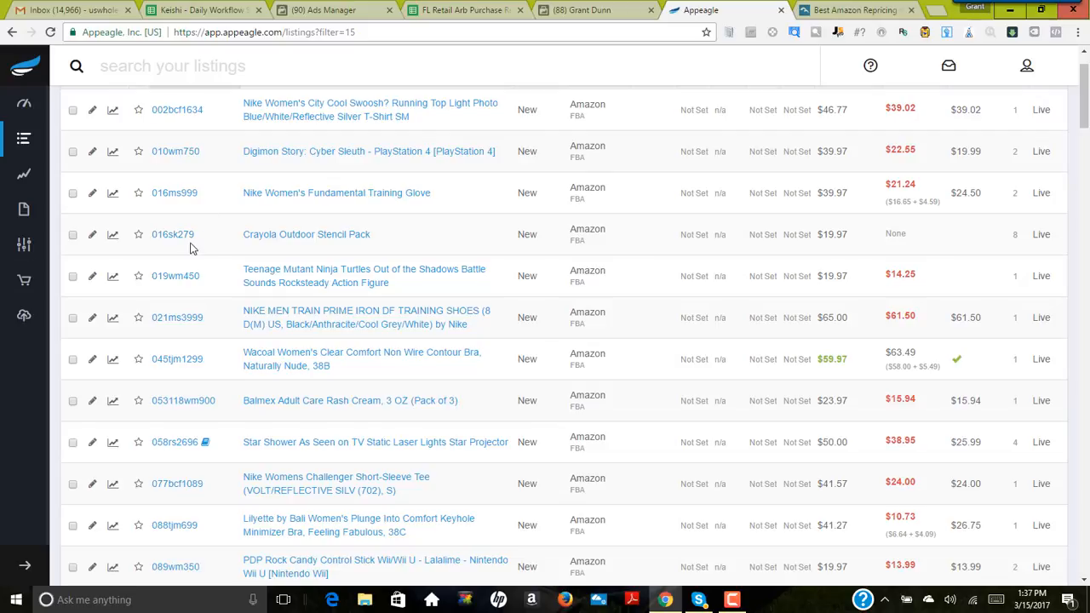
scroll(190, 266, "down", 1)
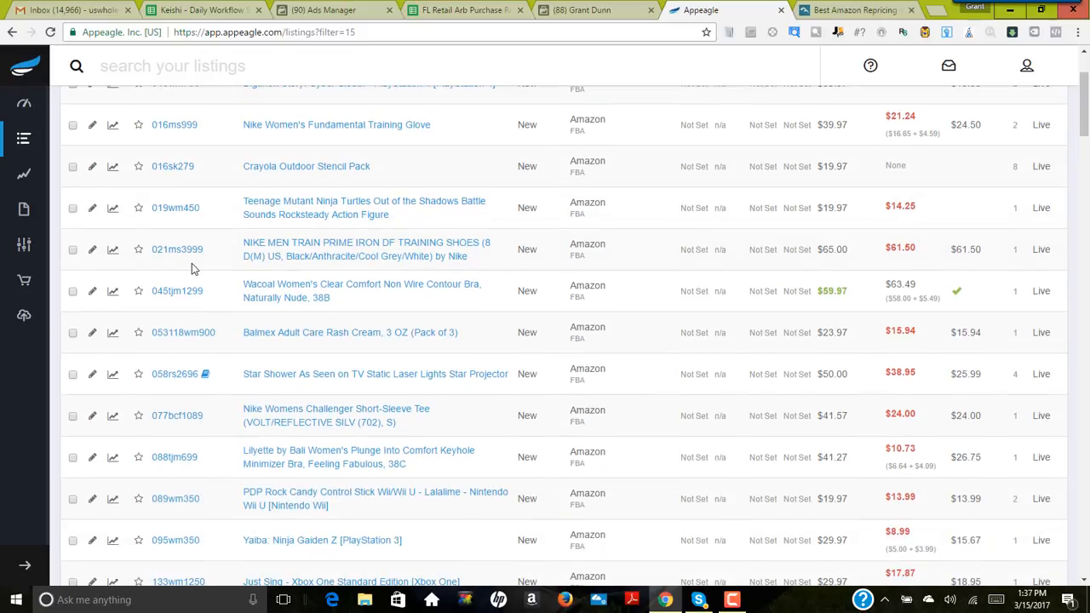
scroll(191, 266, "down", 1)
scroll(194, 263, "down", 1)
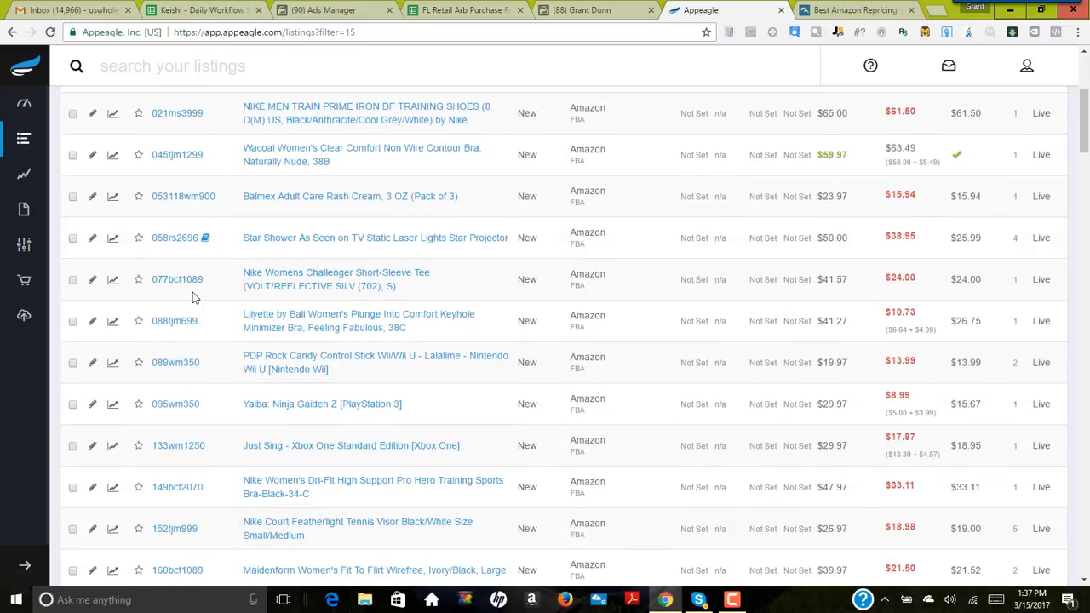
scroll(194, 289, "up", 4)
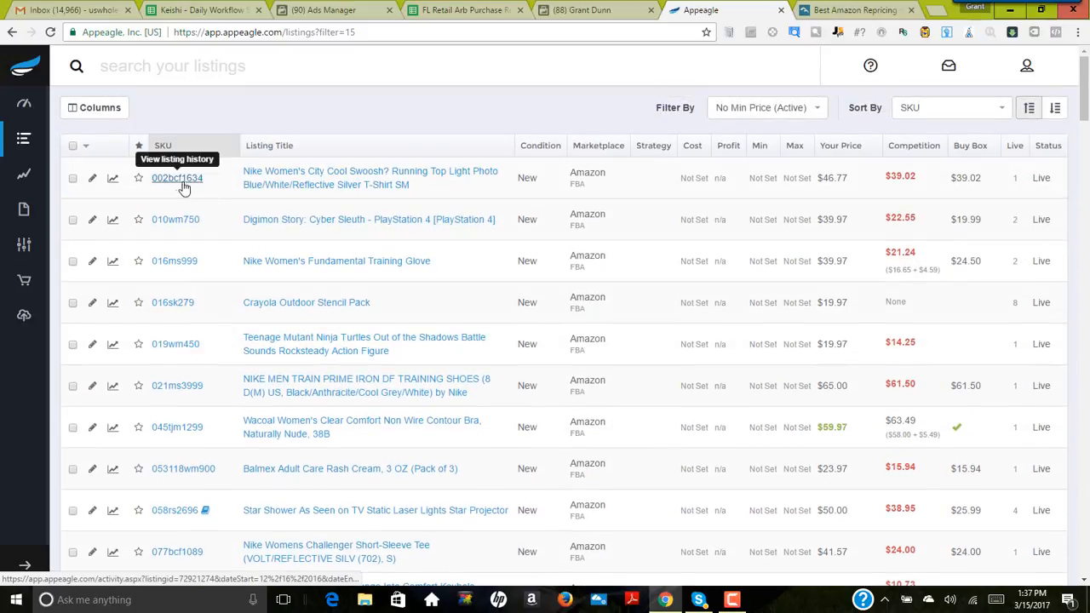
scroll(182, 263, "down", 1)
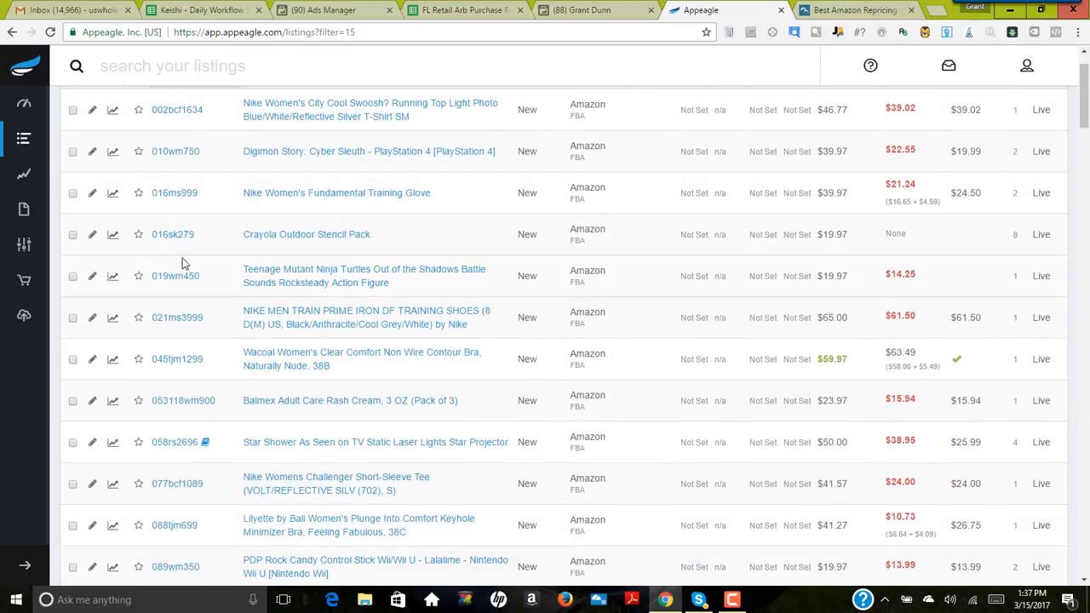
scroll(182, 272, "up", 1)
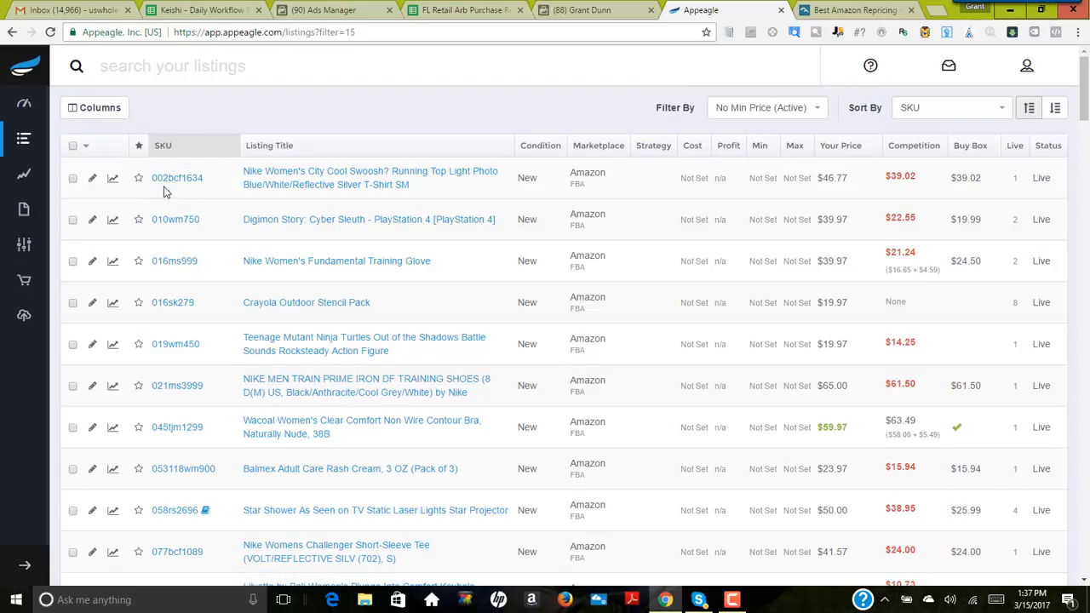
Step: Open the Amazon page of the Nike Women's City Cool Swoosh T-shirt and examine the offers from other sellers
left_click(338, 174)
left_click(631, 10)
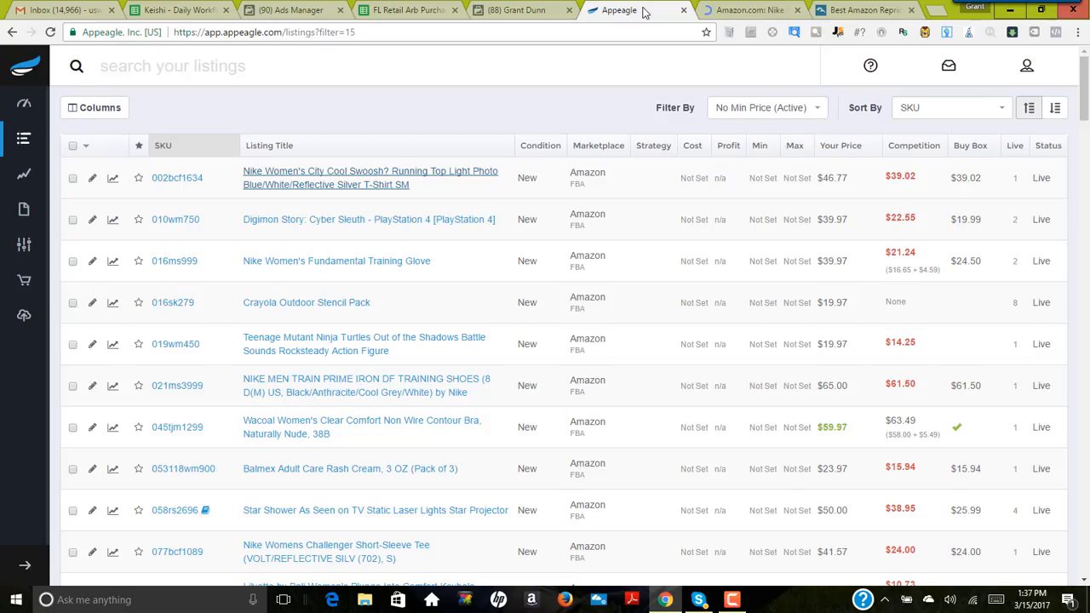
left_click(404, 189)
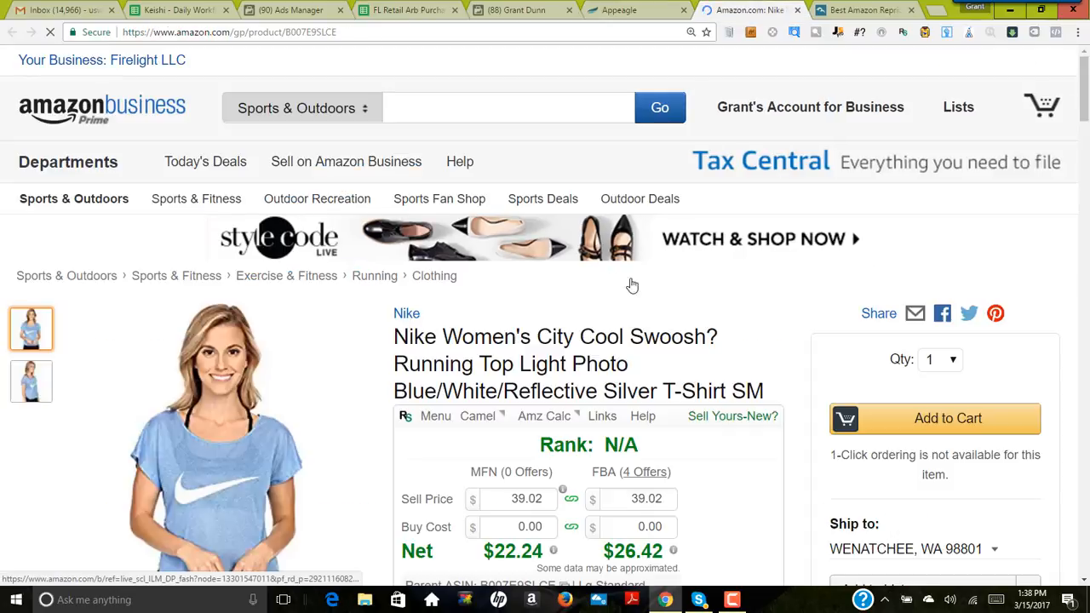
scroll(789, 340, "down", 5)
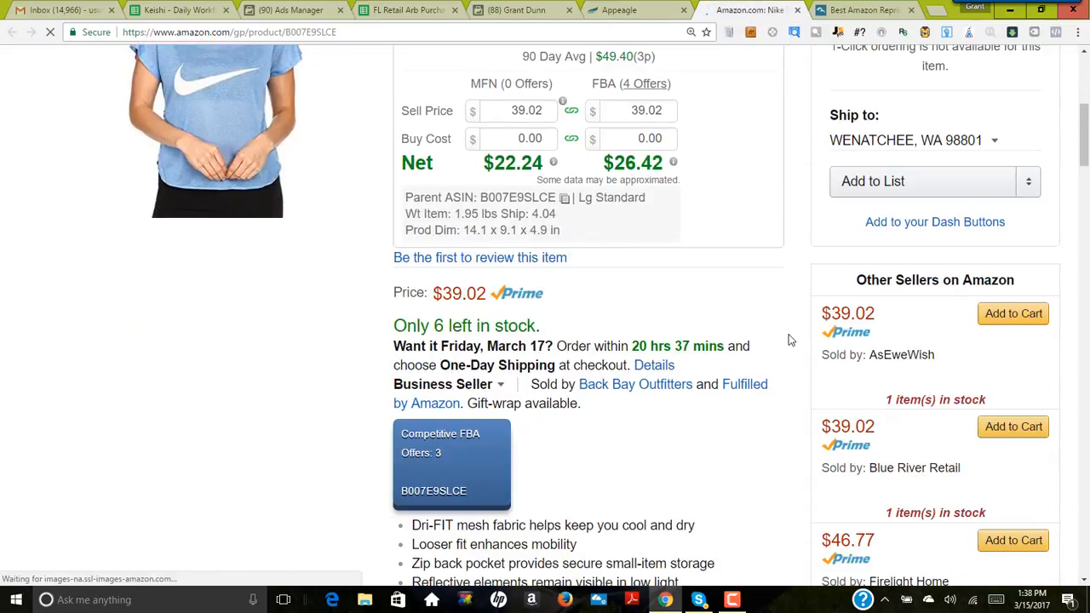
scroll(789, 340, "down", 5)
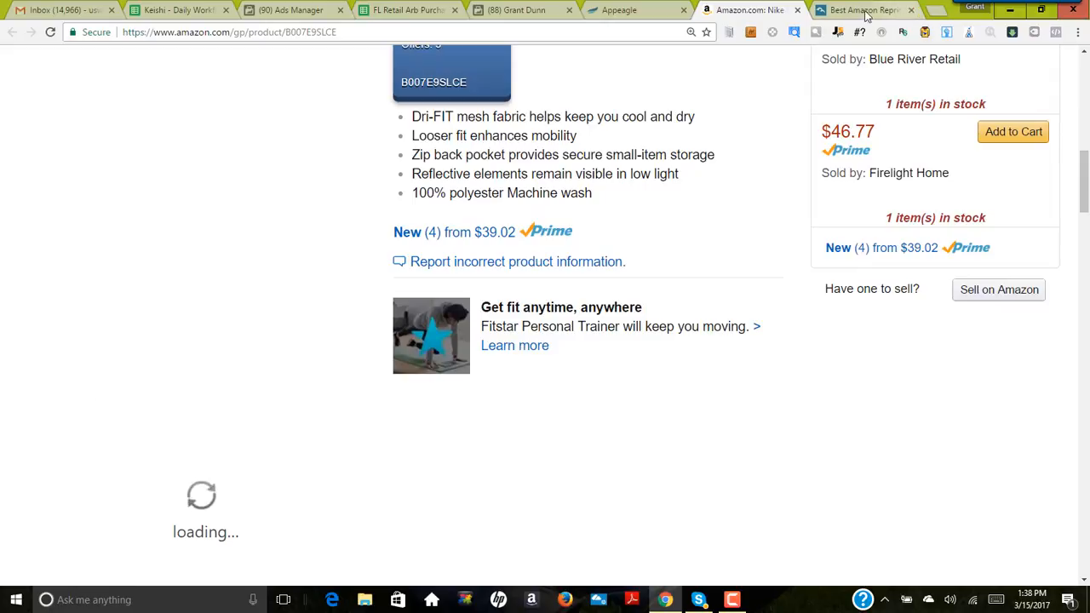
Step: Move the BQool browser tab ahead of the Appeagle tab and review the Nike T-shirt's Amazon price and seller offers
left_click_drag(860, 10, 634, 10)
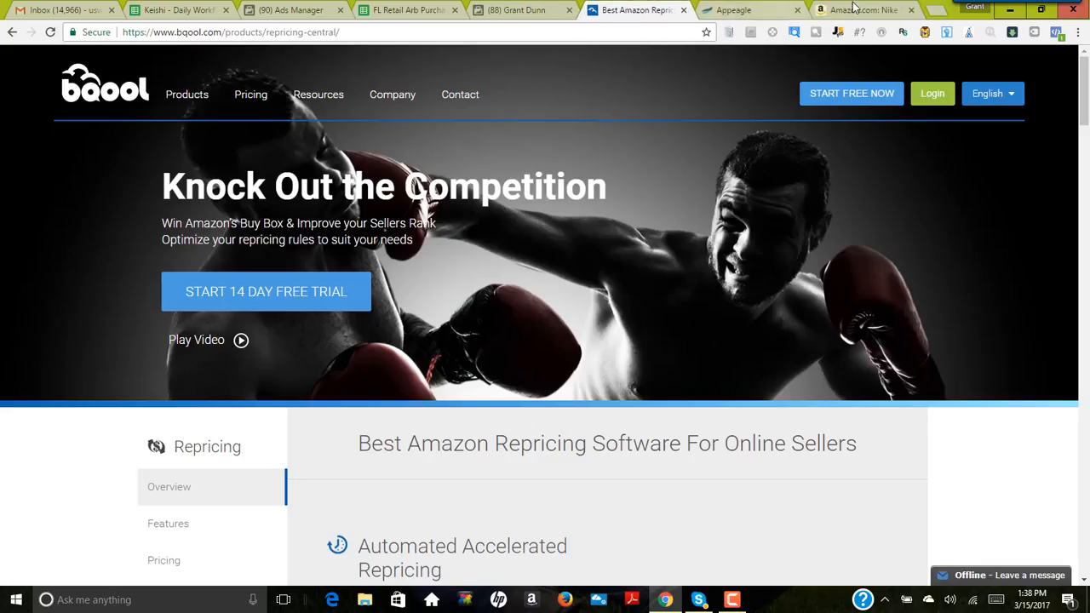
left_click(858, 10)
scroll(494, 306, "down", 2)
scroll(474, 309, "up", 8)
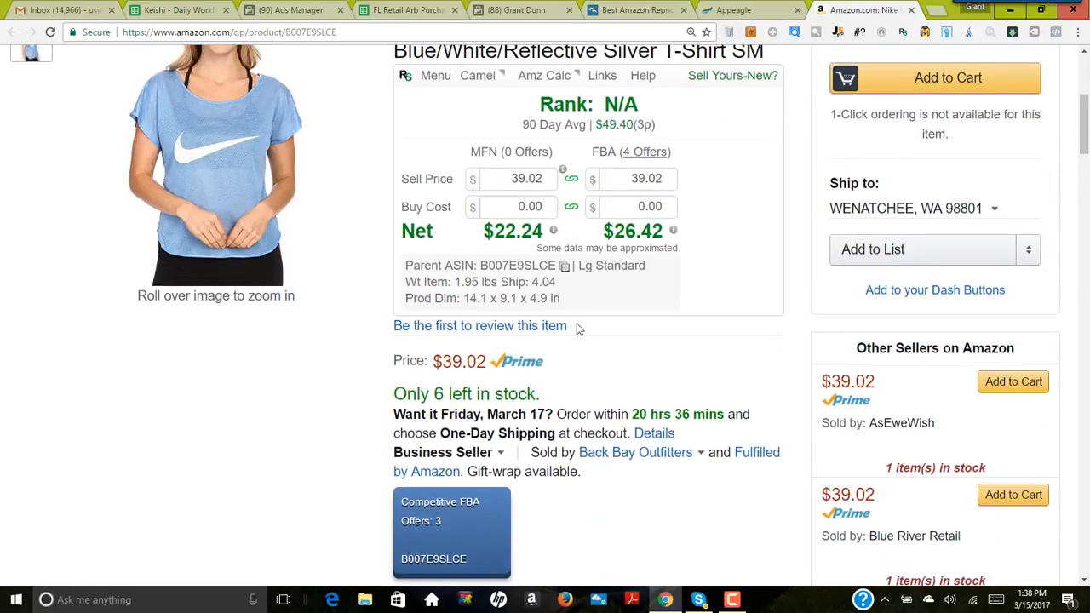
scroll(576, 328, "up", 2)
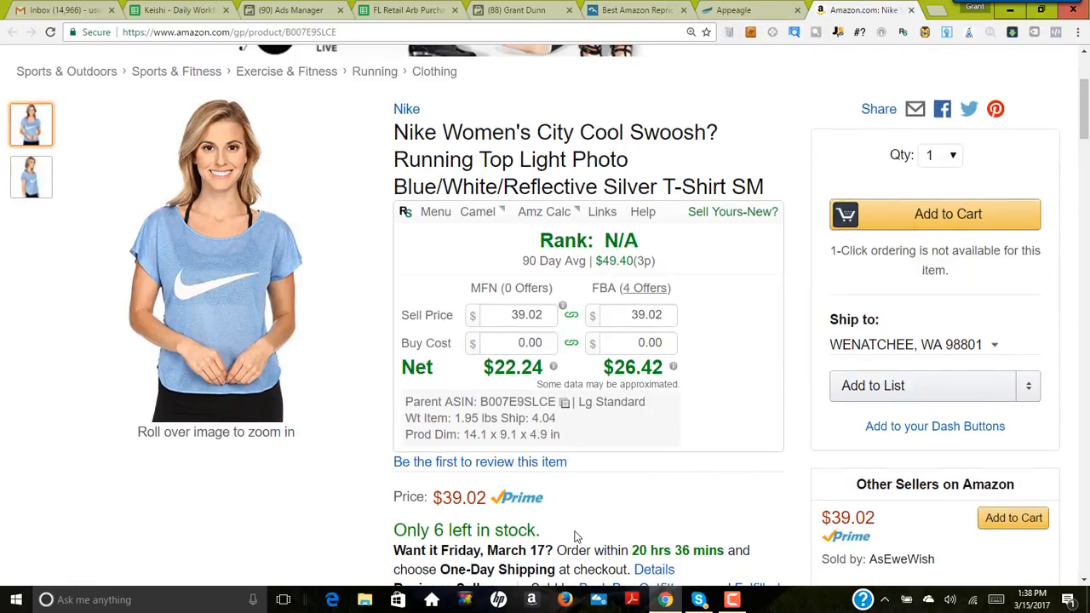
scroll(577, 537, "down", 1)
scroll(579, 426, "up", 1)
scroll(631, 406, "down", 10)
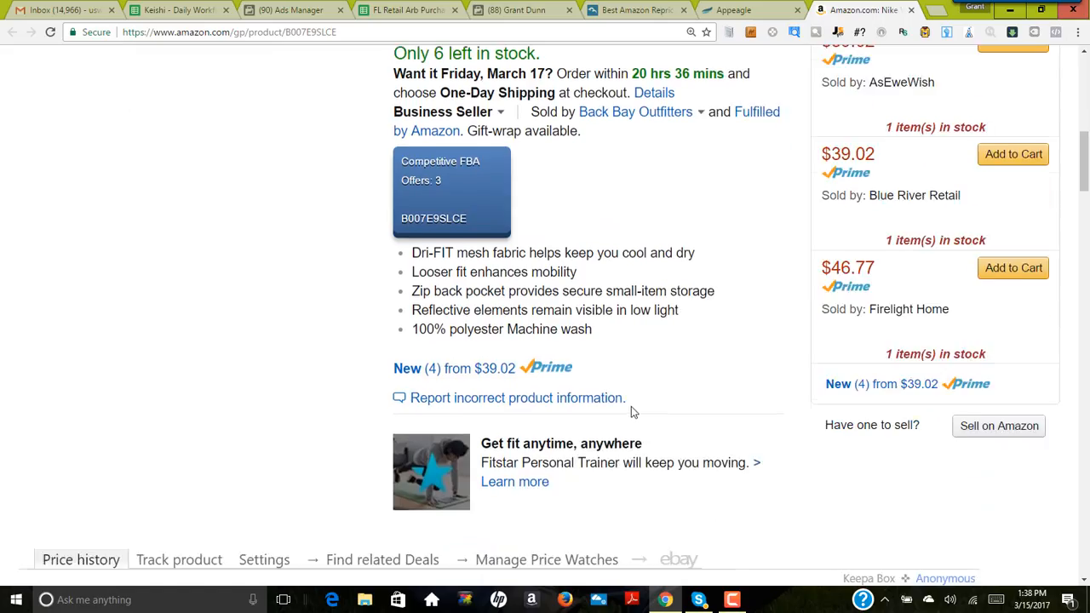
Step: Examine the T-shirt's three-month price history and new offer count charts on its Amazon page
scroll(627, 412, "down", 2)
scroll(624, 409, "up", 1)
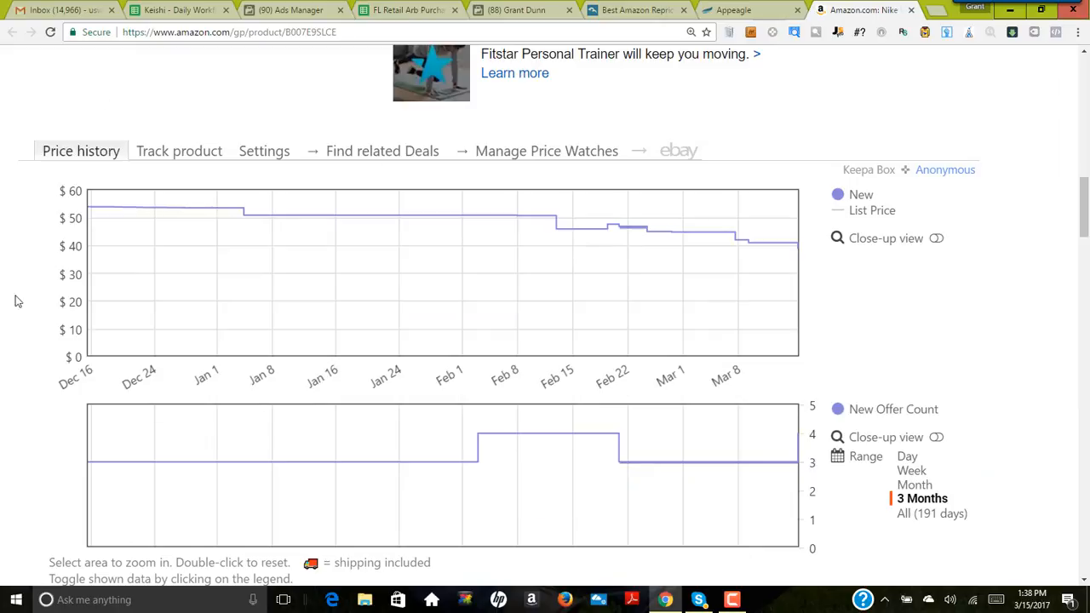
scroll(741, 476, "down", 1)
scroll(693, 428, "up", 10)
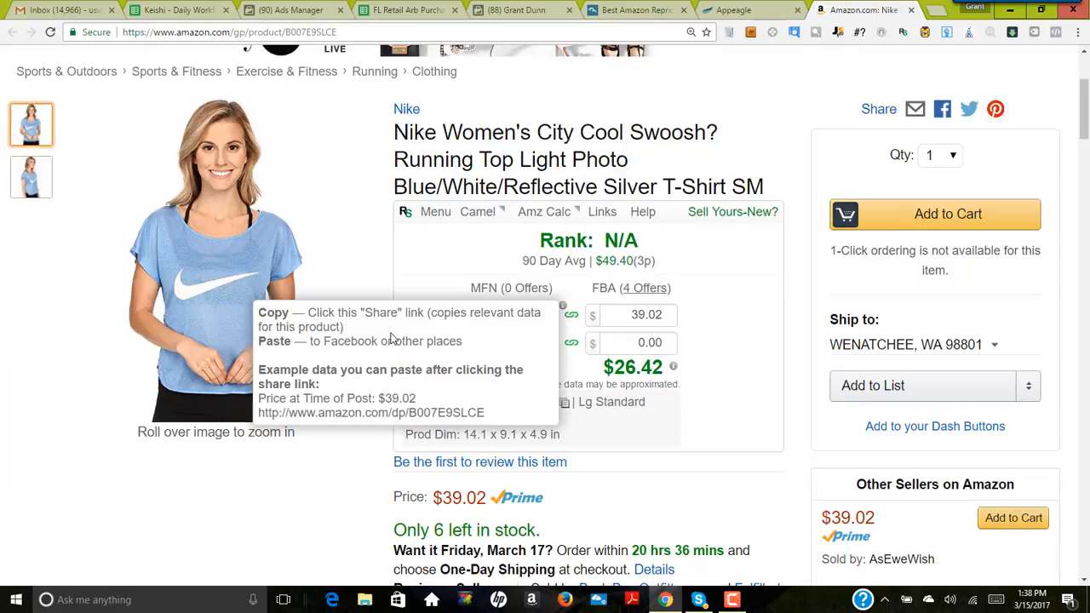
scroll(260, 511, "down", 5)
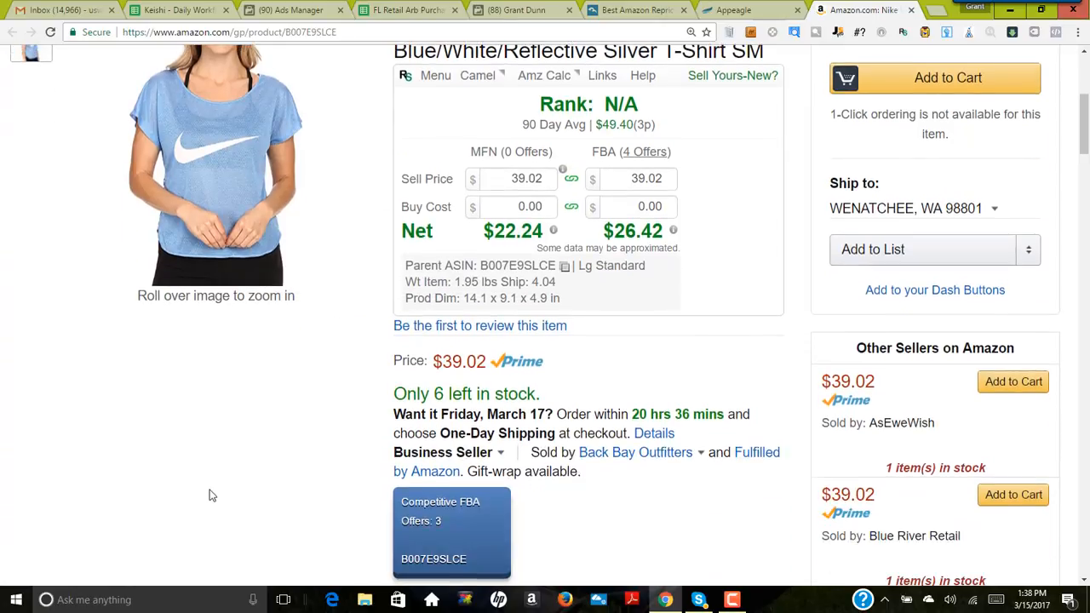
scroll(202, 485, "down", 4)
scroll(178, 467, "down", 2)
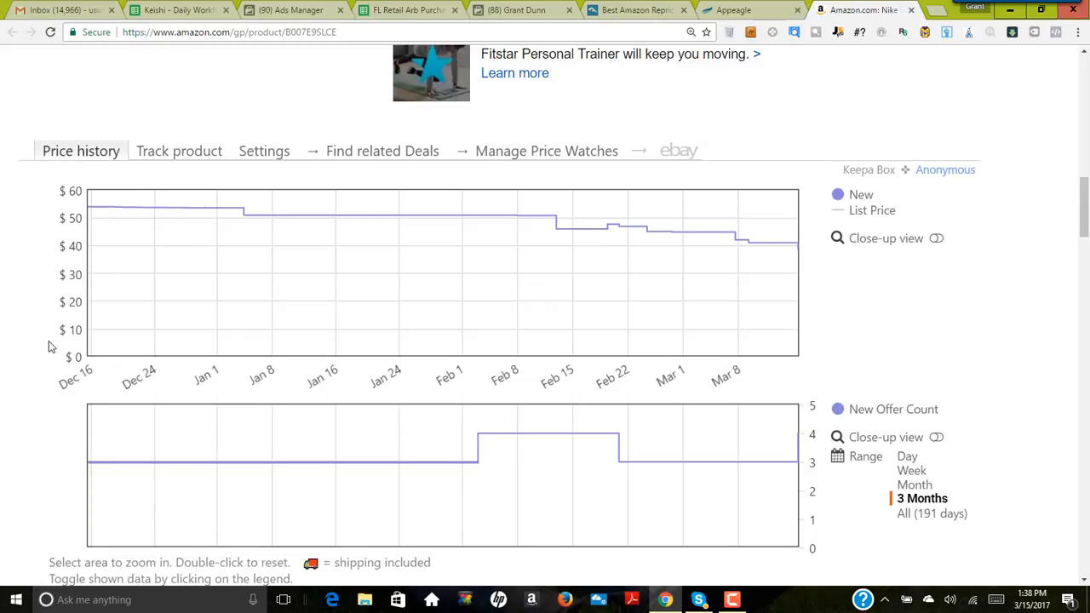
scroll(49, 347, "down", 2)
scroll(47, 351, "up", 2)
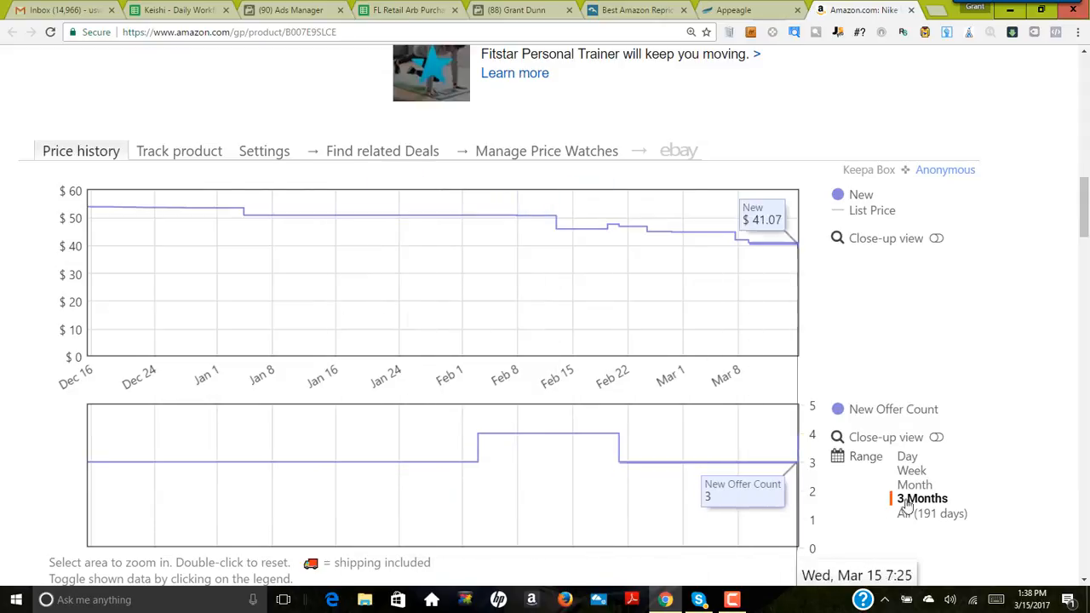
scroll(630, 460, "up", 5)
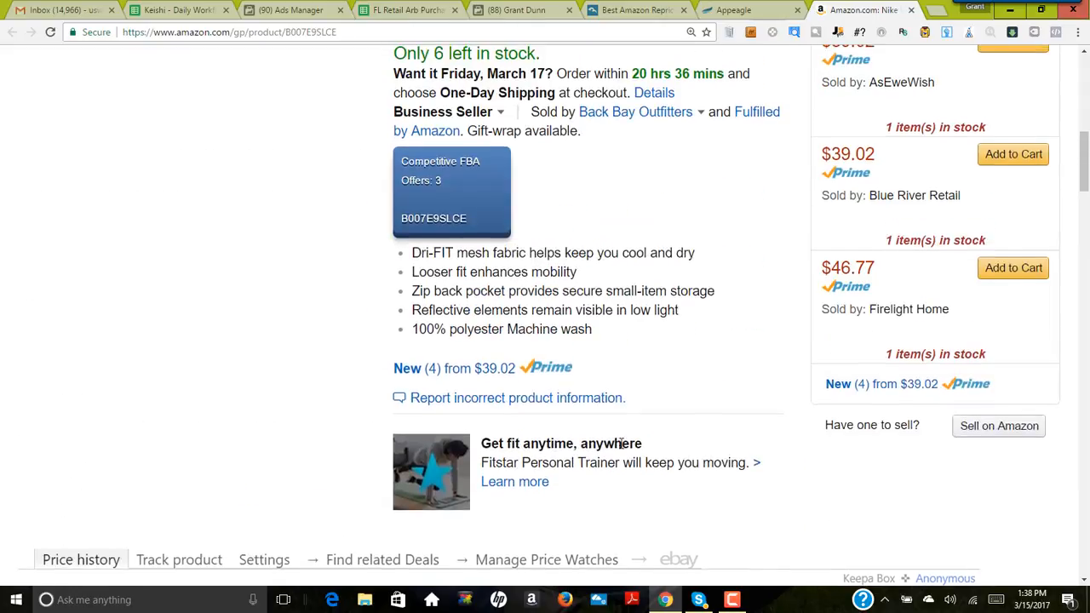
scroll(620, 442, "up", 5)
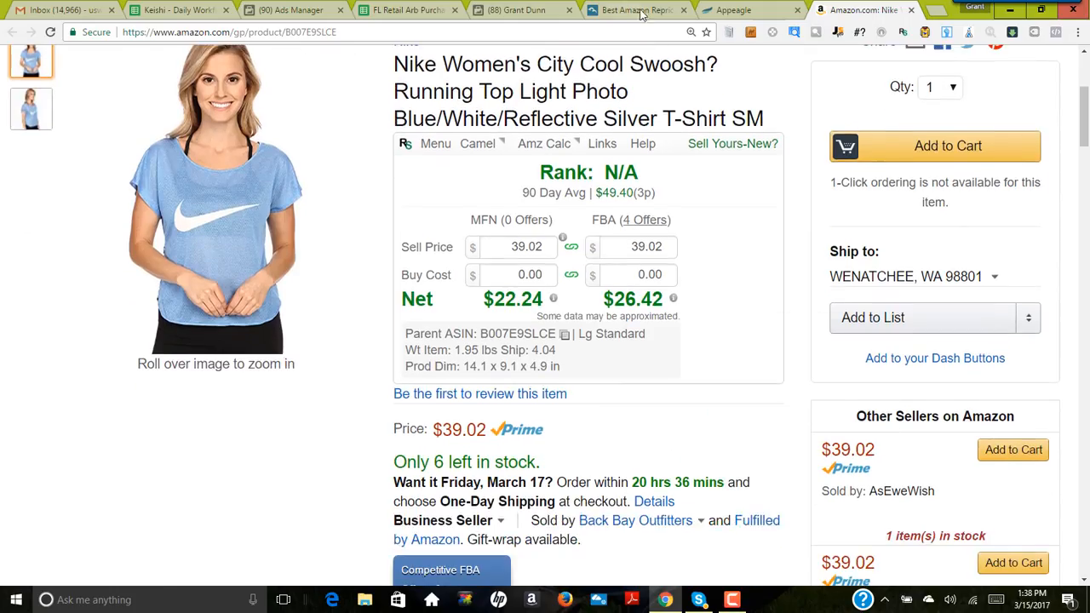
Step: Check the T-shirt's listing in Appeagle, enter a buy cost of 16.34 in the Amazon page's profit calculator and review the returns
left_click(730, 10)
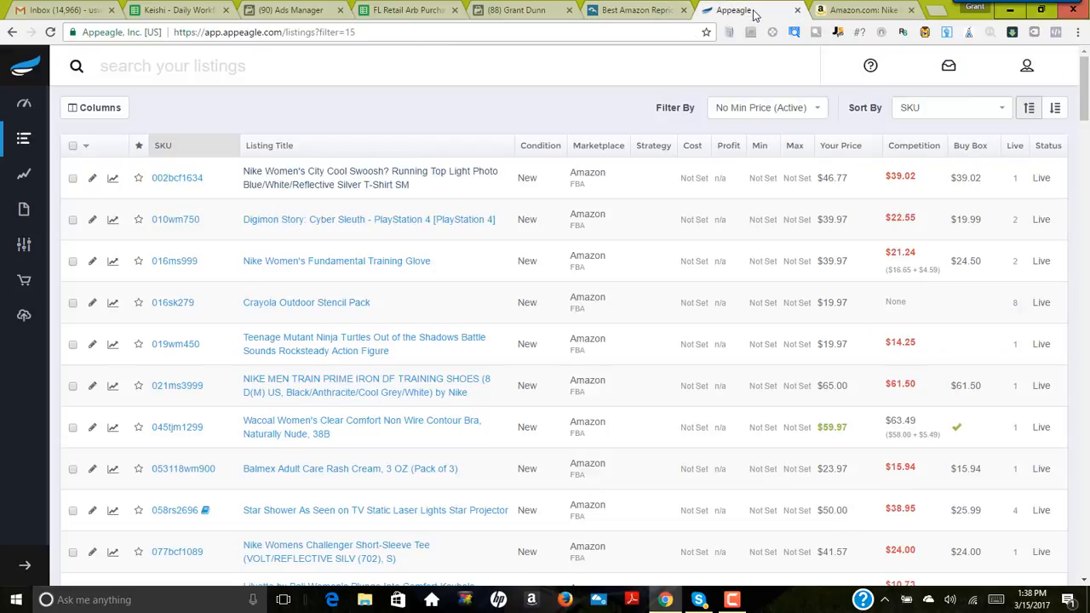
left_click(822, 12)
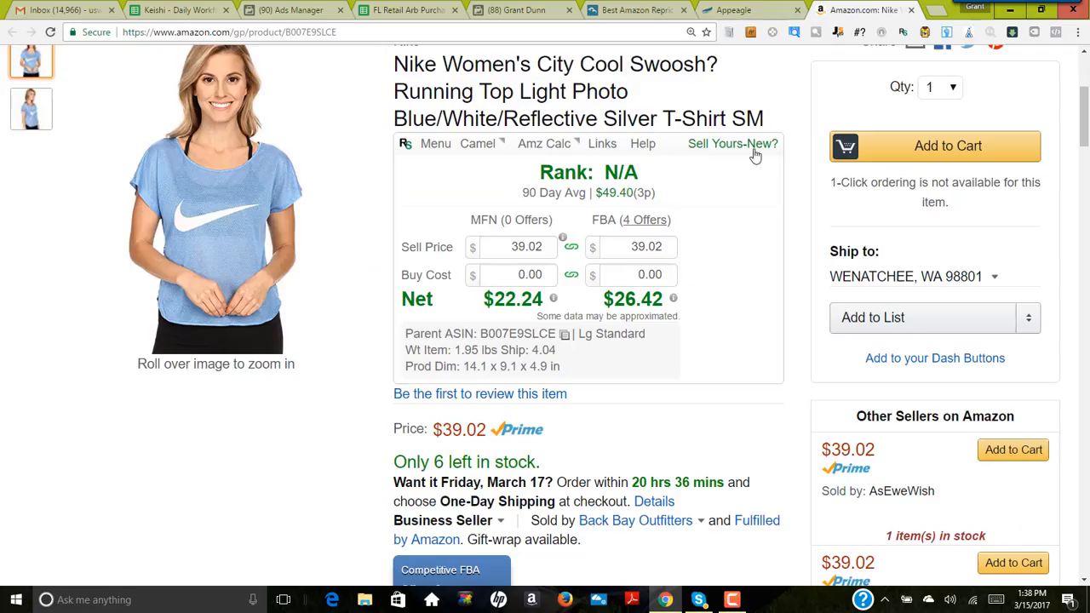
left_click(692, 280)
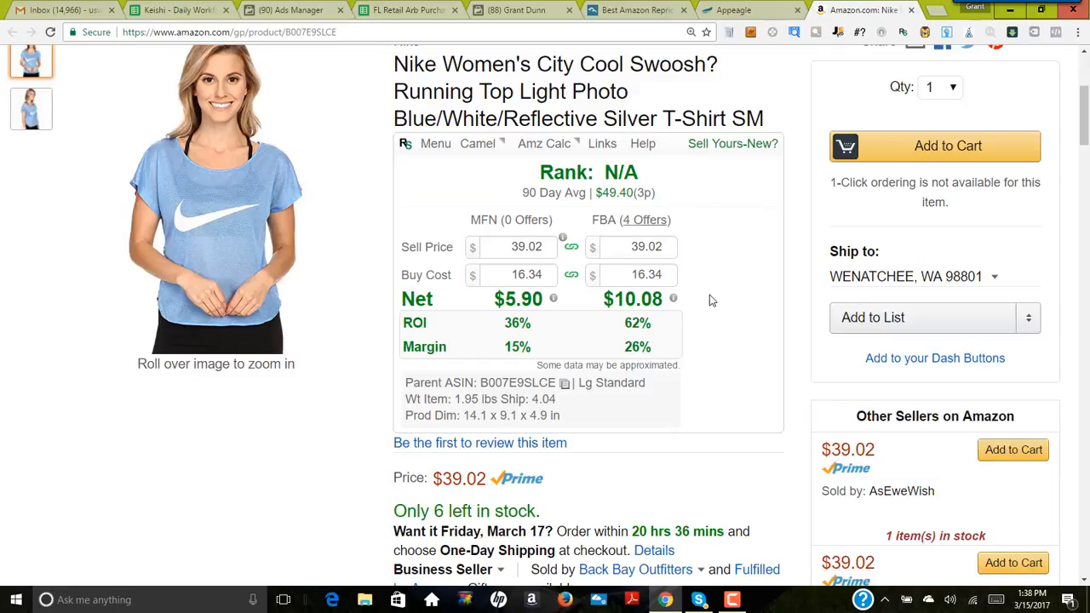
scroll(711, 300, "down", 2)
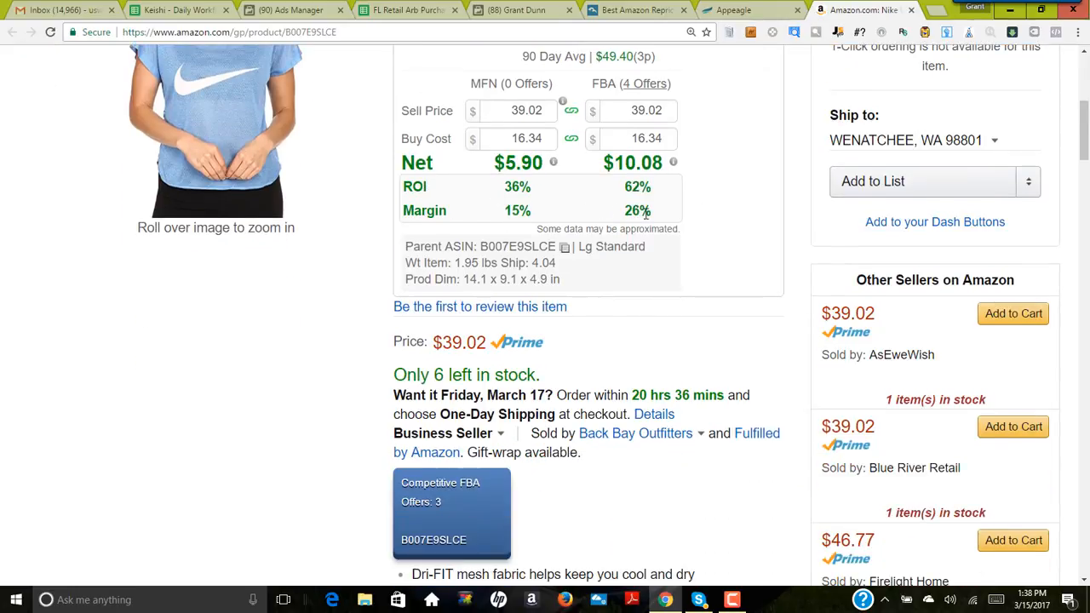
scroll(721, 233, "down", 1)
scroll(750, 308, "down", 1)
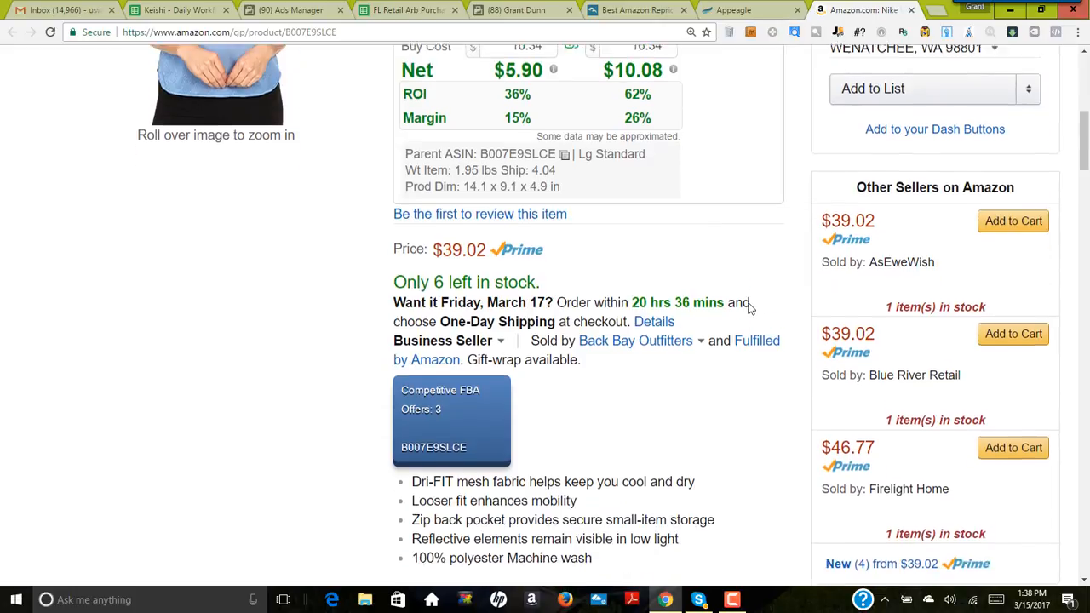
scroll(747, 309, "up", 1)
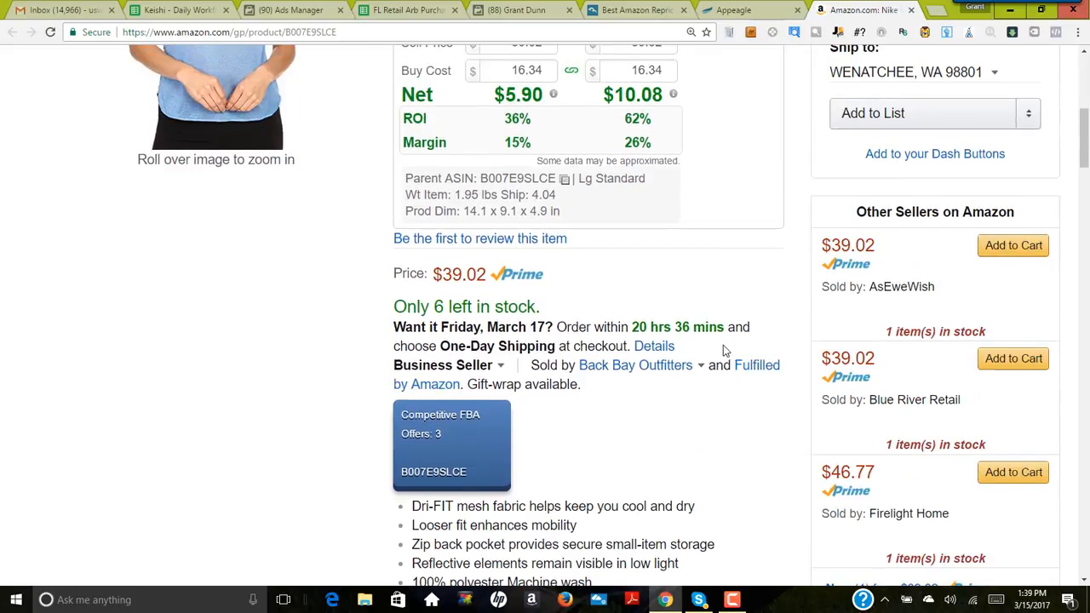
Step: Lower the FBA sell price in the profit calculator to 29.00 and check the net profit
scroll(723, 345, "up", 2)
left_click(671, 183)
left_click(671, 183)
left_click(672, 183)
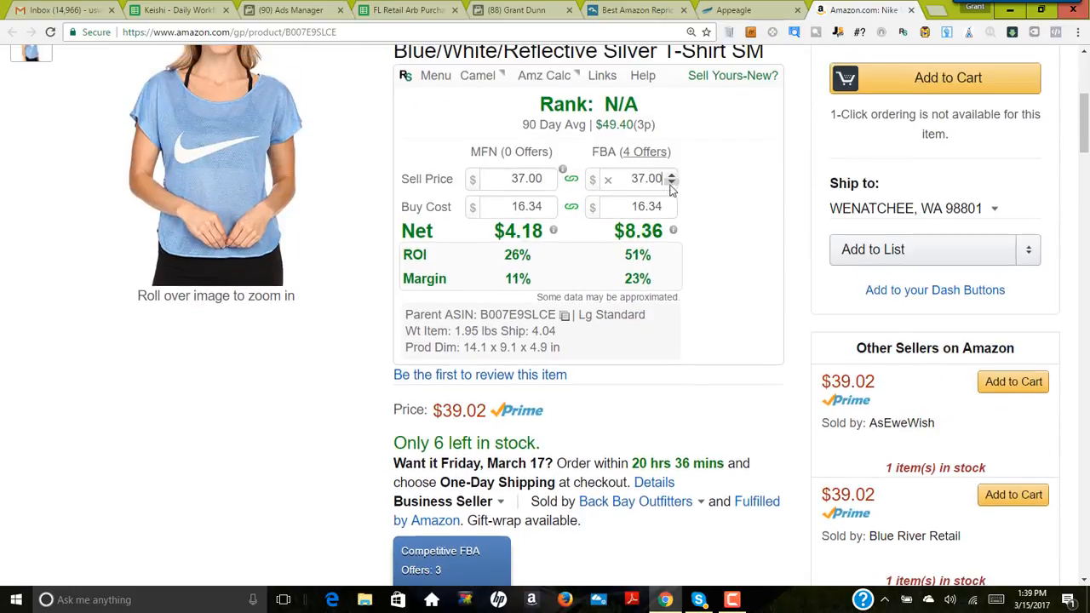
left_click(671, 185)
left_click(670, 185)
left_click(670, 184)
left_click(670, 185)
left_click(670, 185)
left_click(670, 185)
left_click(670, 185)
double_click(670, 184)
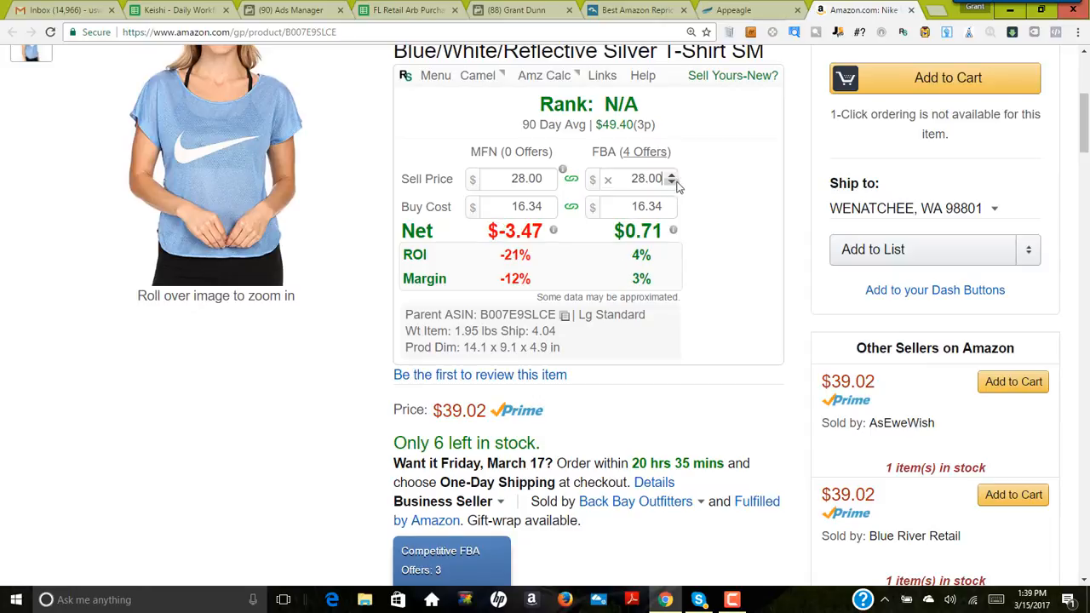
left_click(670, 175)
mouse_move(639, 233)
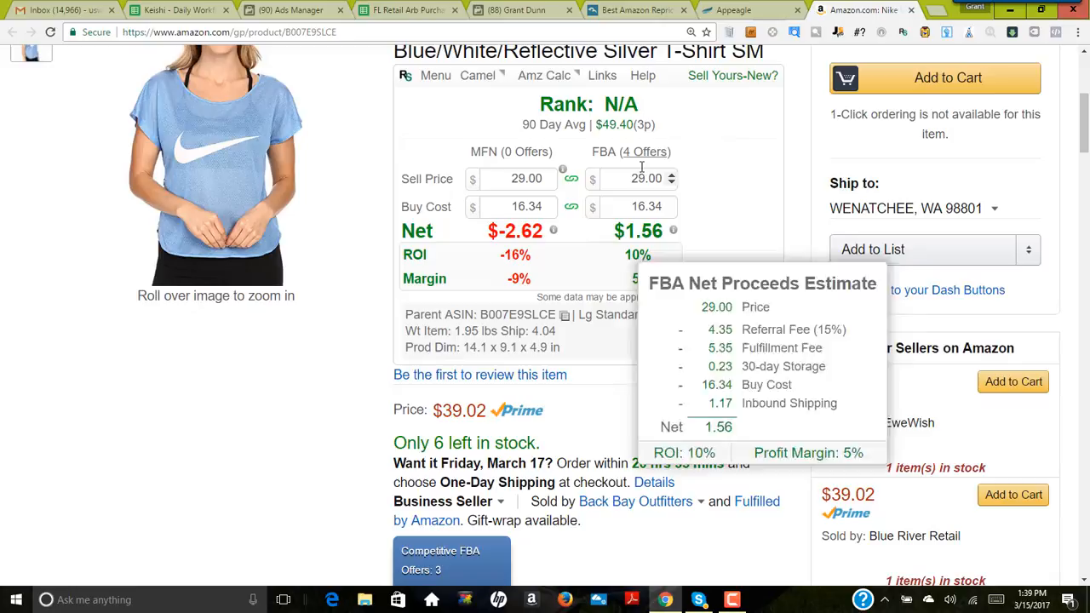
Step: Switch to Appeagle, open the Nike T-shirt listing for editing and set its minimum price to 29
left_click(733, 10)
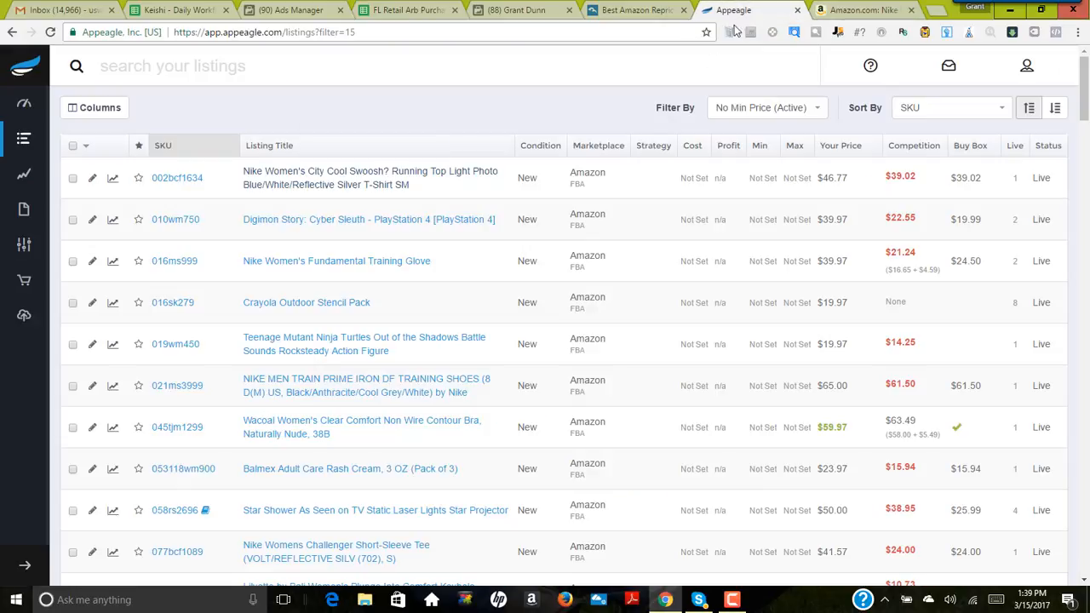
left_click(763, 179)
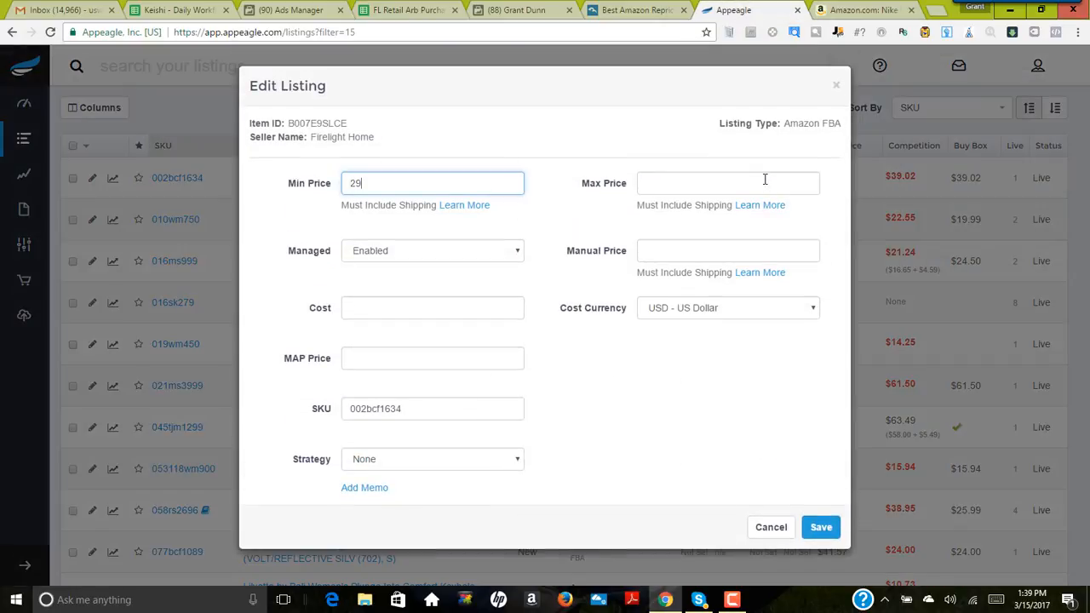
Step: Compare the competing offers on the T-shirt's Amazon page and set the listing's maximum price in Appeagle to 42
left_click(885, 10)
scroll(779, 281, "down", 6)
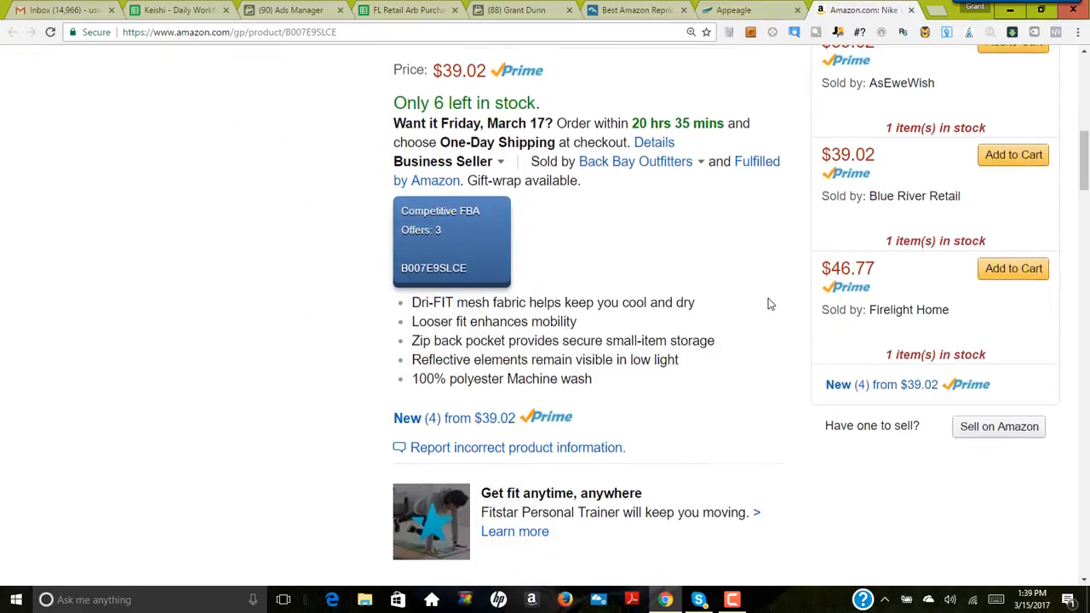
scroll(796, 279, "up", 5)
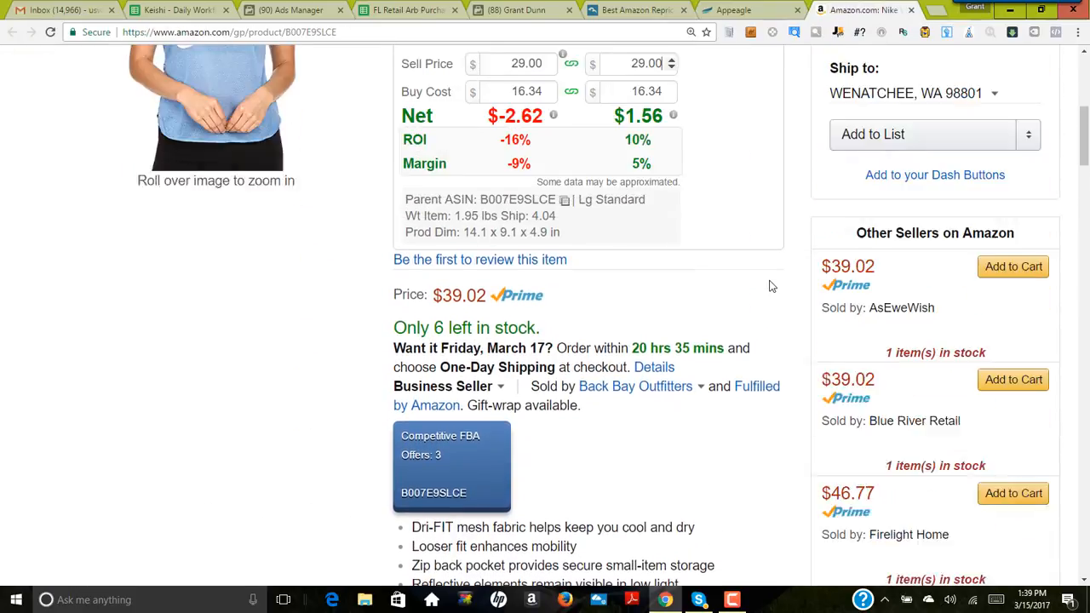
scroll(702, 268, "up", 2)
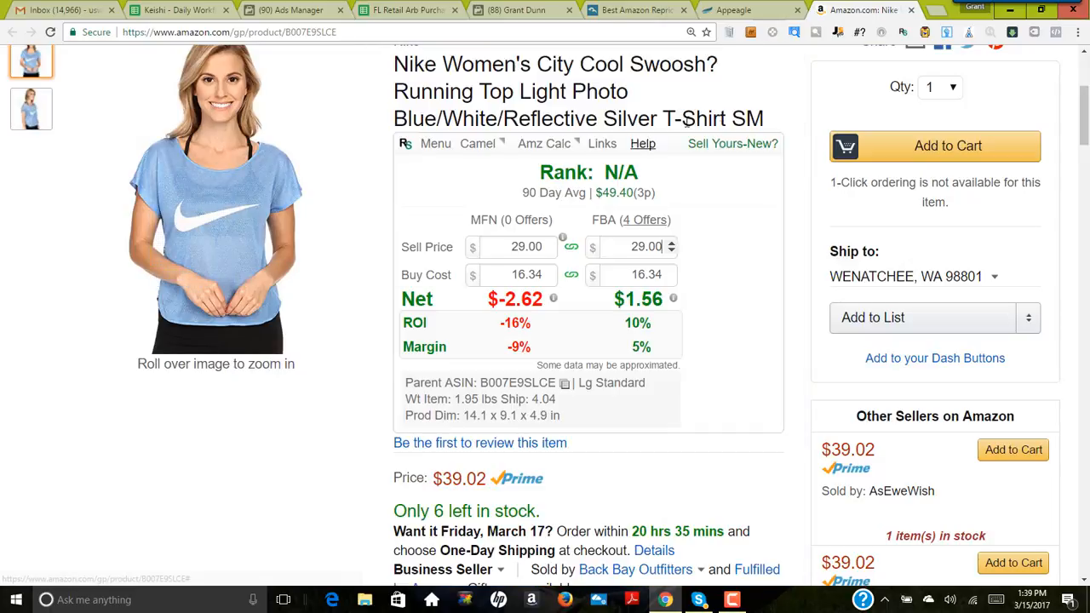
left_click(737, 10)
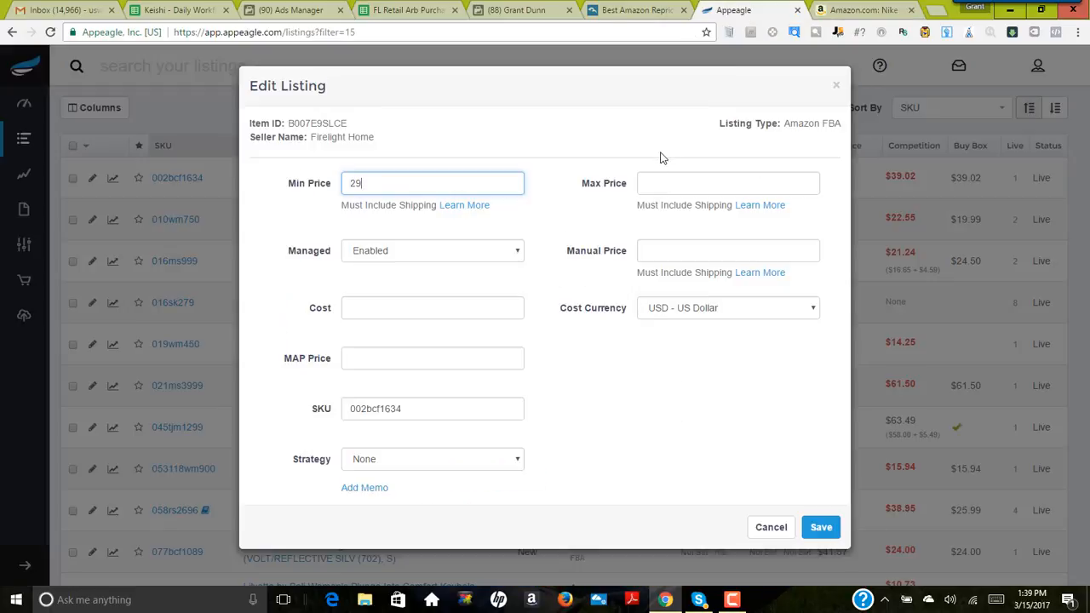
left_click(664, 187)
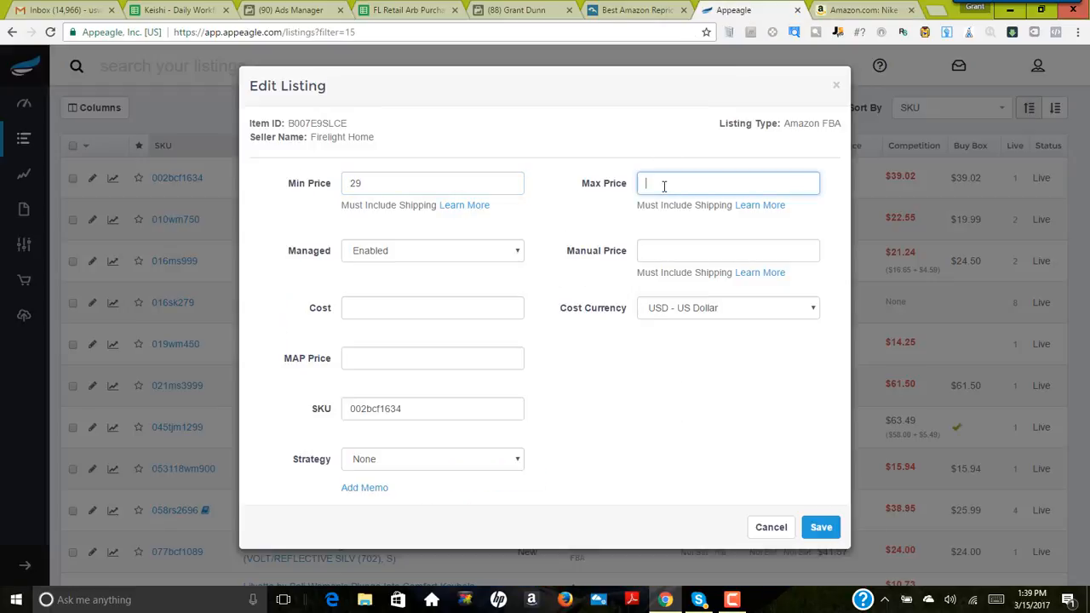
left_click(845, 11)
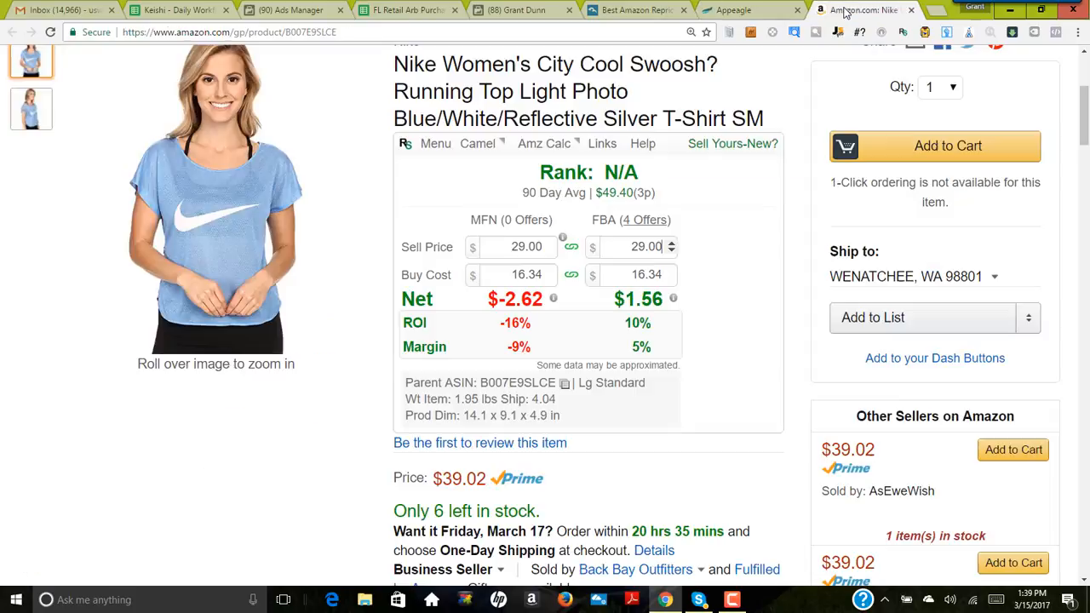
scroll(758, 349, "down", 2)
mouse_move(886, 354)
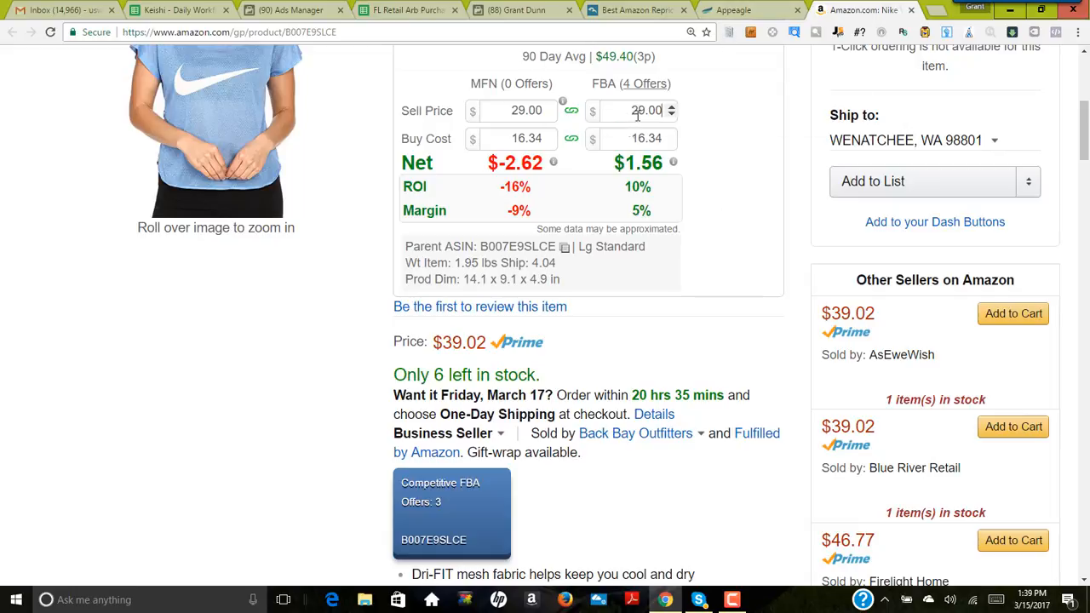
left_click(761, 10)
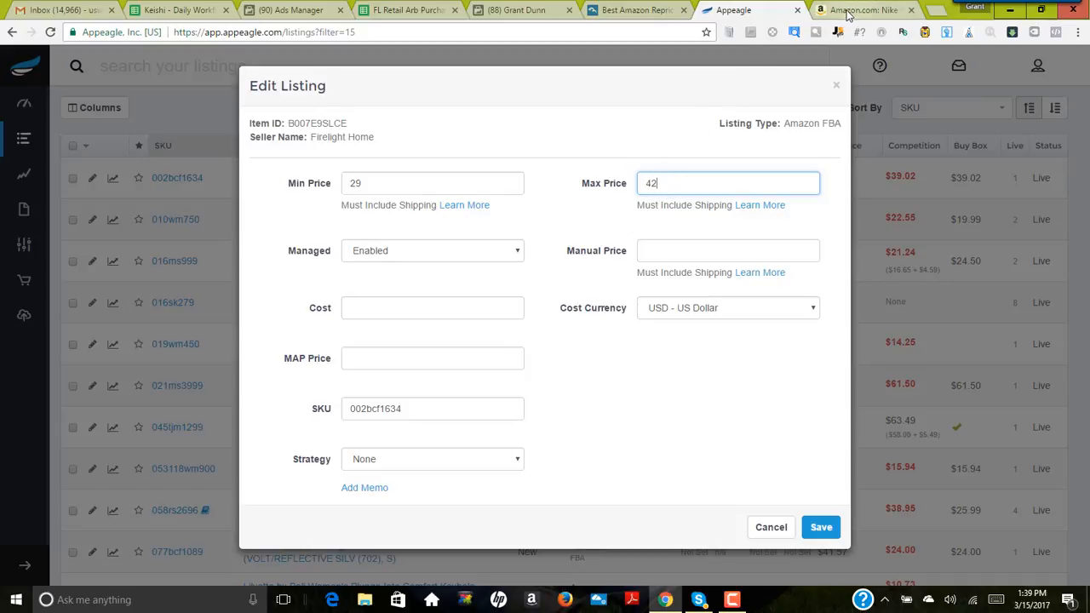
Step: Return to the T-shirt's Amazon page and examine the Buy Box seller and the other sellers' offers
left_click(854, 12)
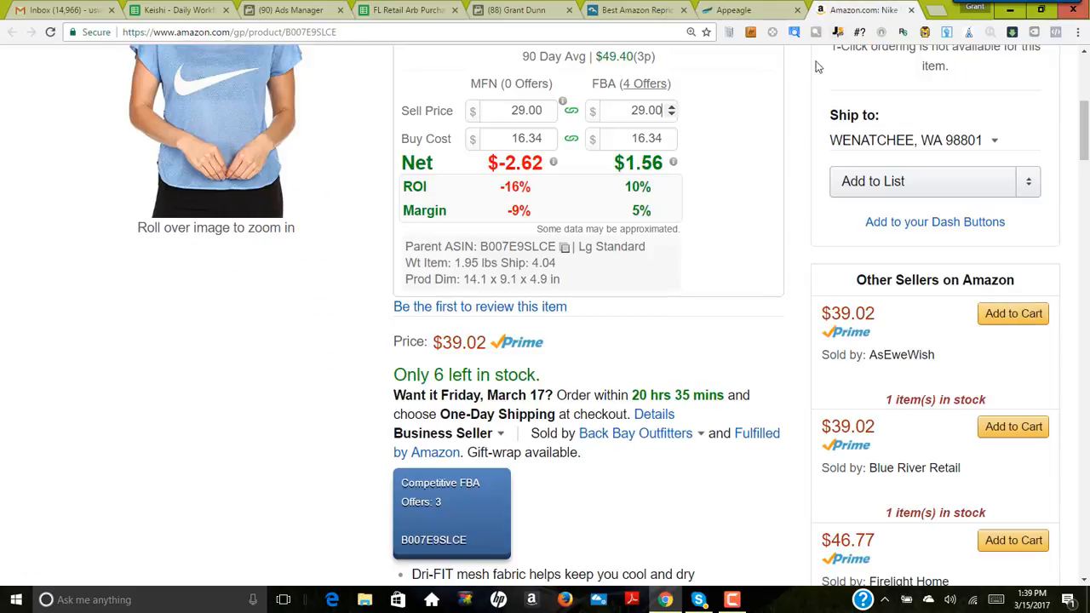
scroll(711, 335, "down", 1)
mouse_move(894, 286)
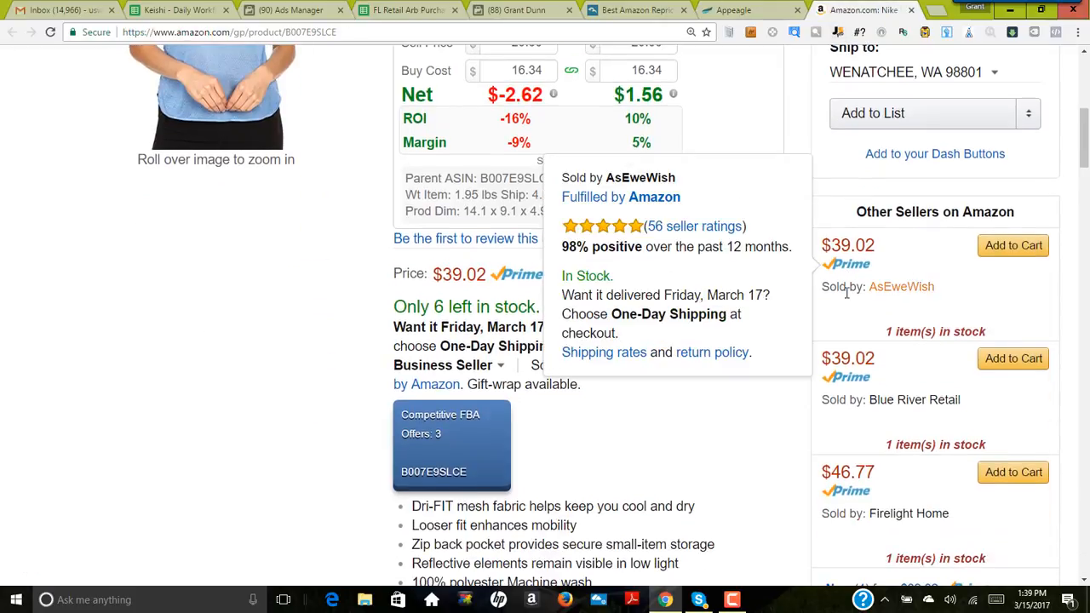
scroll(757, 390, "down", 2)
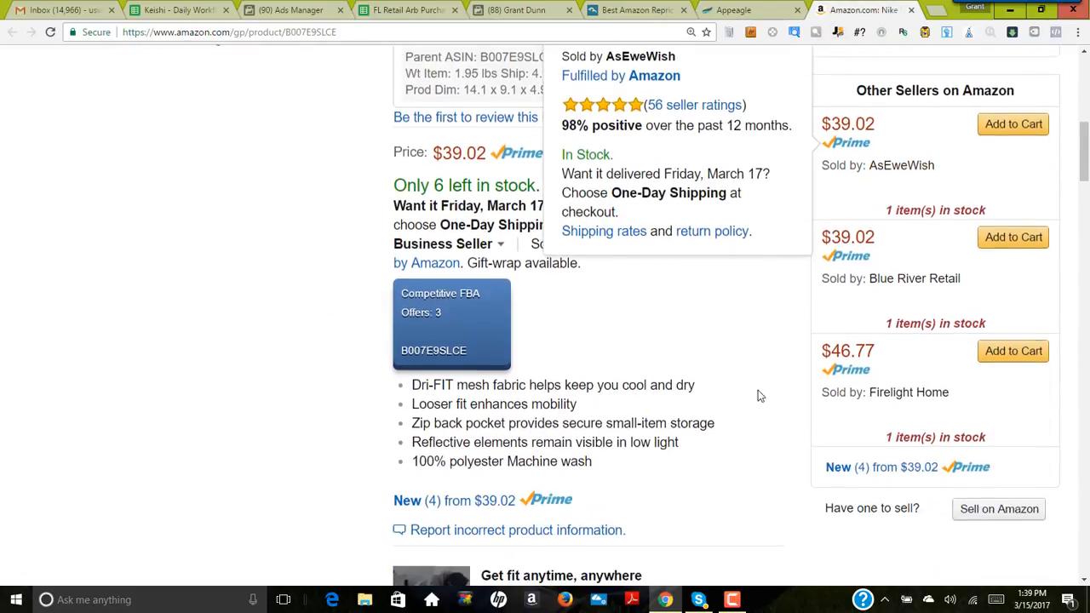
scroll(745, 373, "up", 9)
scroll(747, 399, "down", 6)
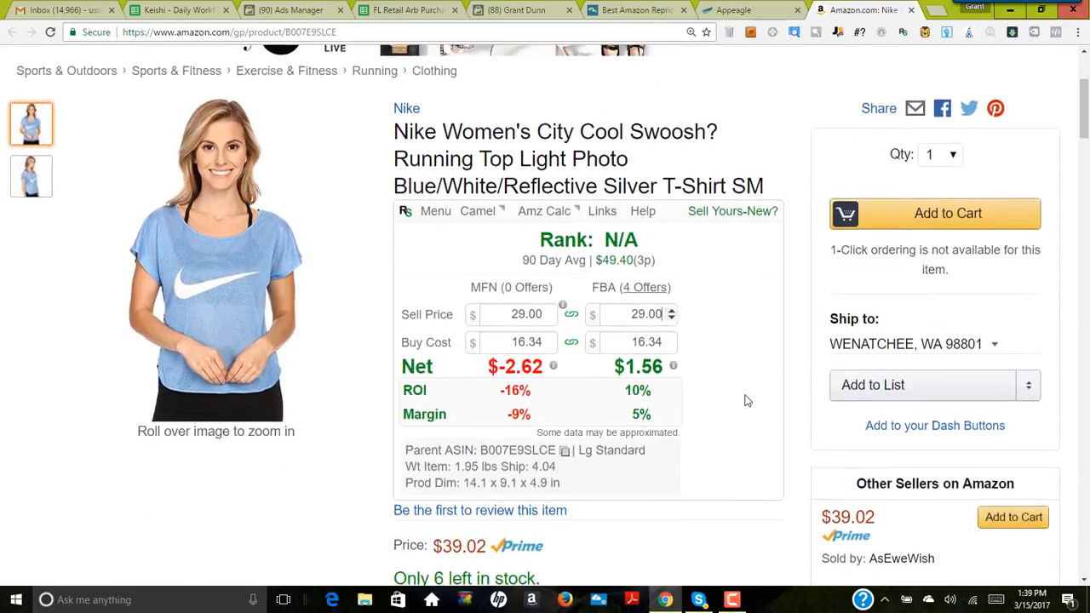
scroll(745, 398, "down", 1)
mouse_move(639, 366)
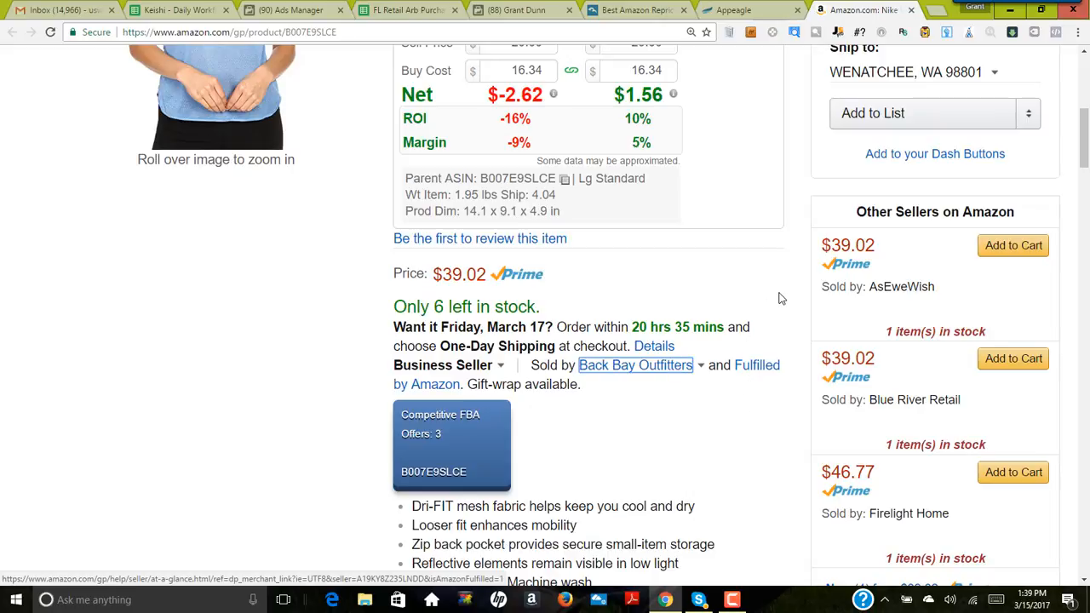
Step: Compare the T-shirt's Buy Box price with the Prime offers of the other sellers, including Firelight Home's seller details
scroll(782, 298, "up", 1)
scroll(787, 308, "down", 1)
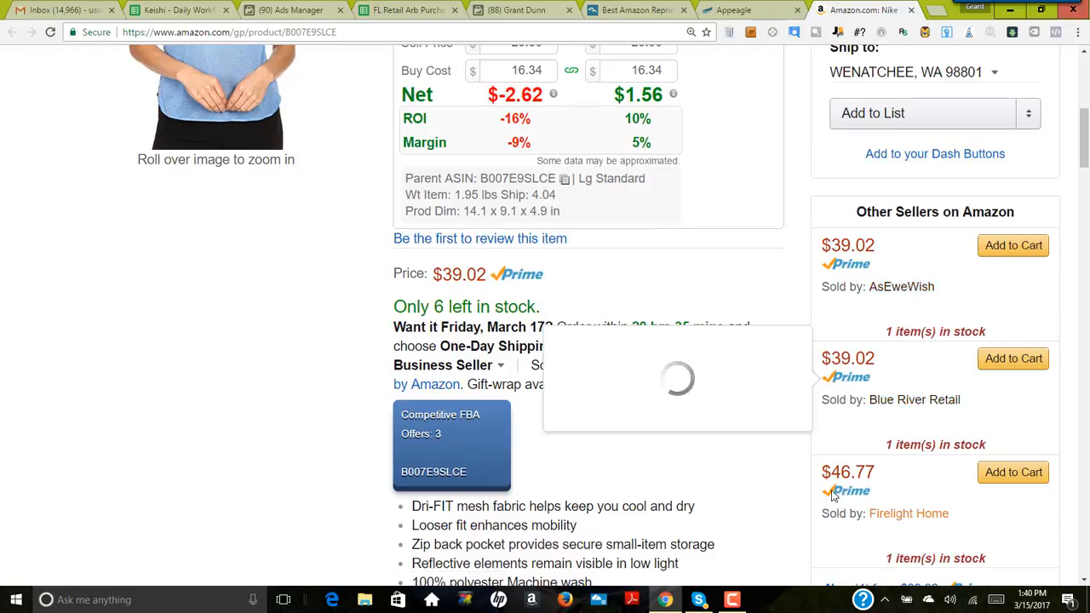
scroll(861, 485, "down", 2)
scroll(883, 384, "up", 2)
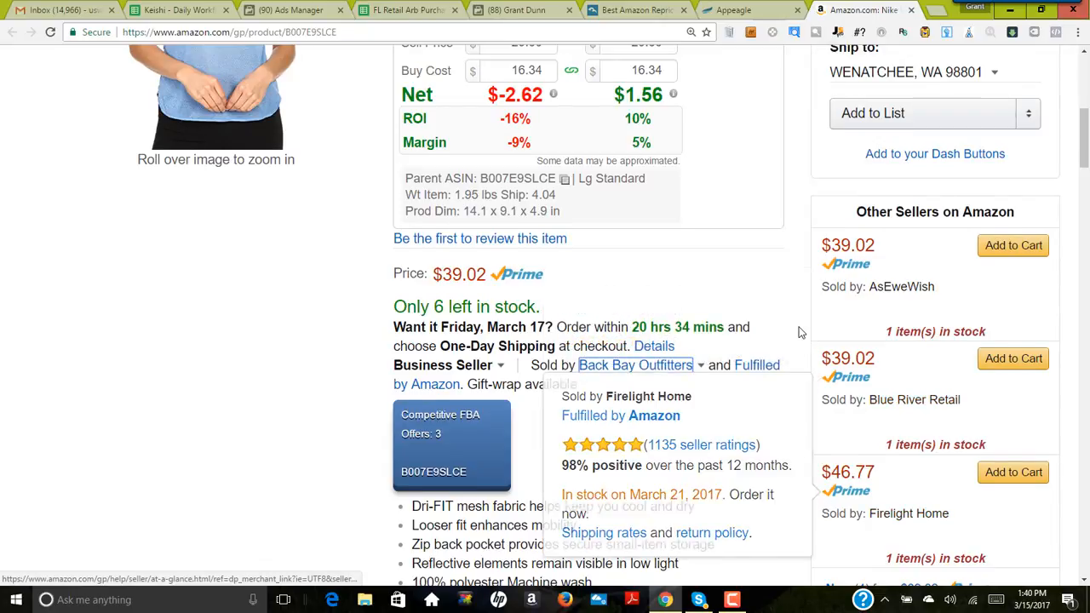
scroll(798, 329, "up", 2)
scroll(804, 243, "up", 1)
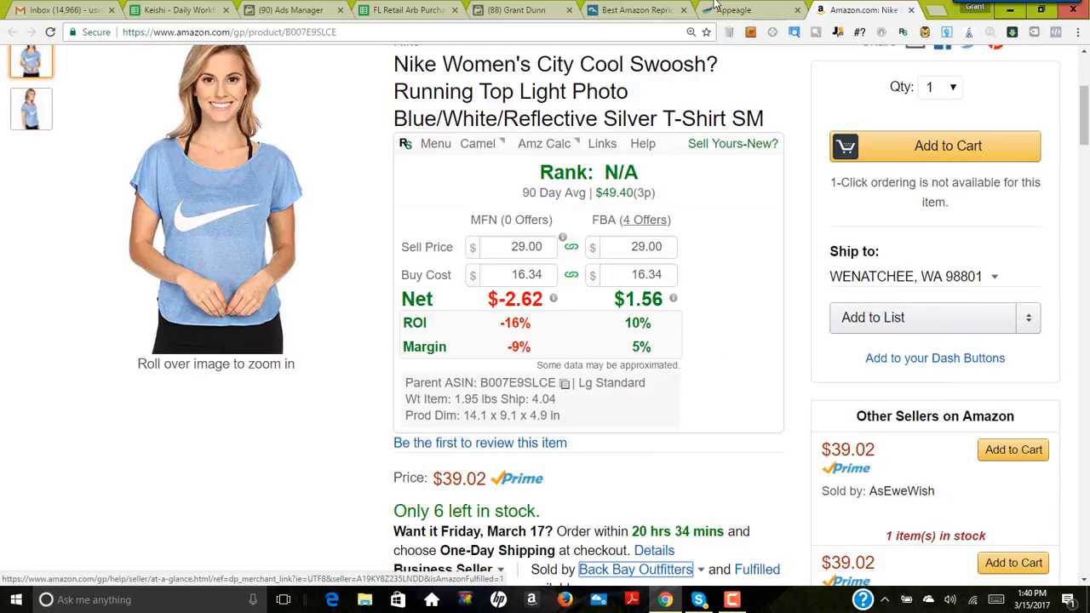
Step: Switch to Appeagle, set the T-shirt listing's strategy to General Merchandise (match) and save the listing
left_click(755, 12)
left_click(441, 460)
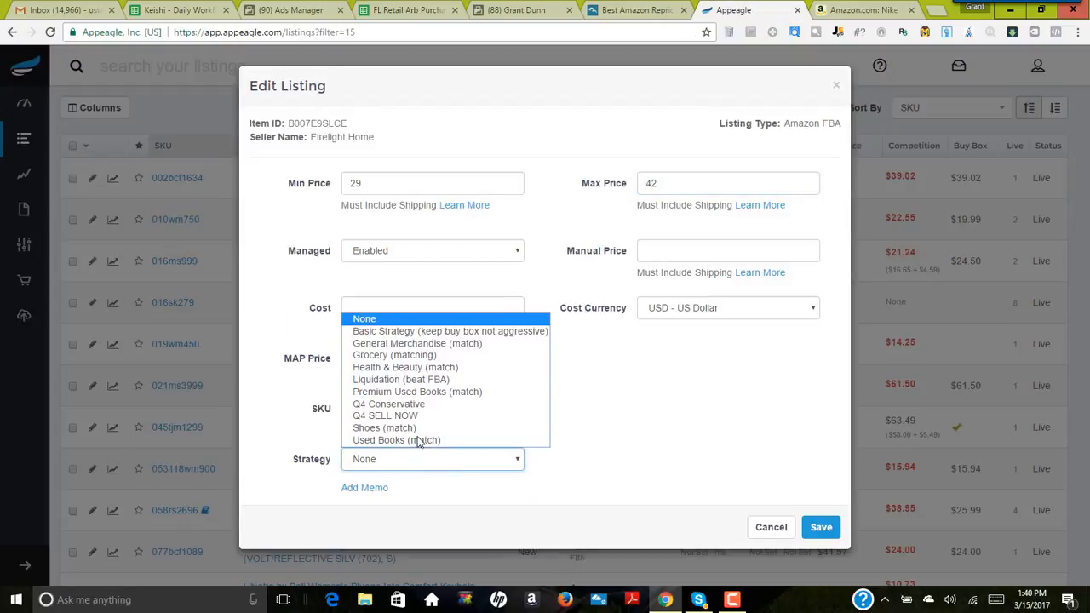
left_click(414, 344)
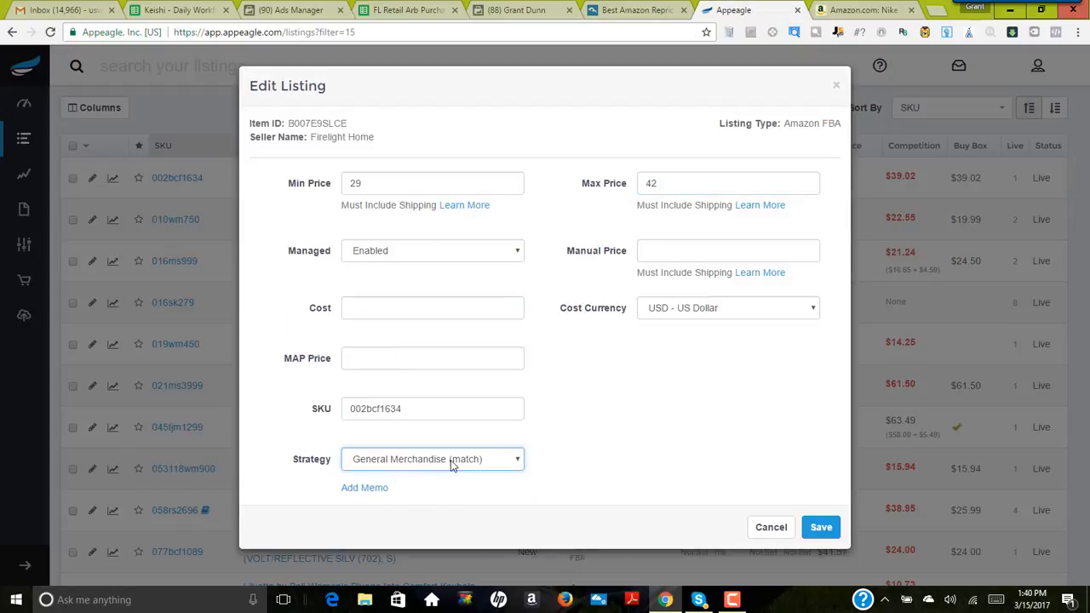
left_click(514, 464)
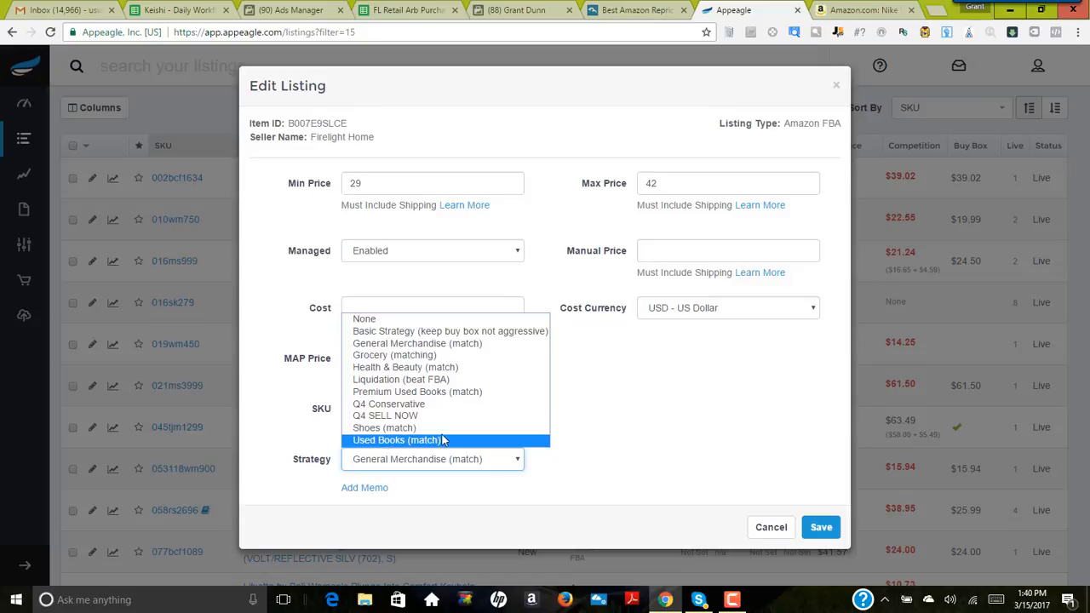
left_click(712, 433)
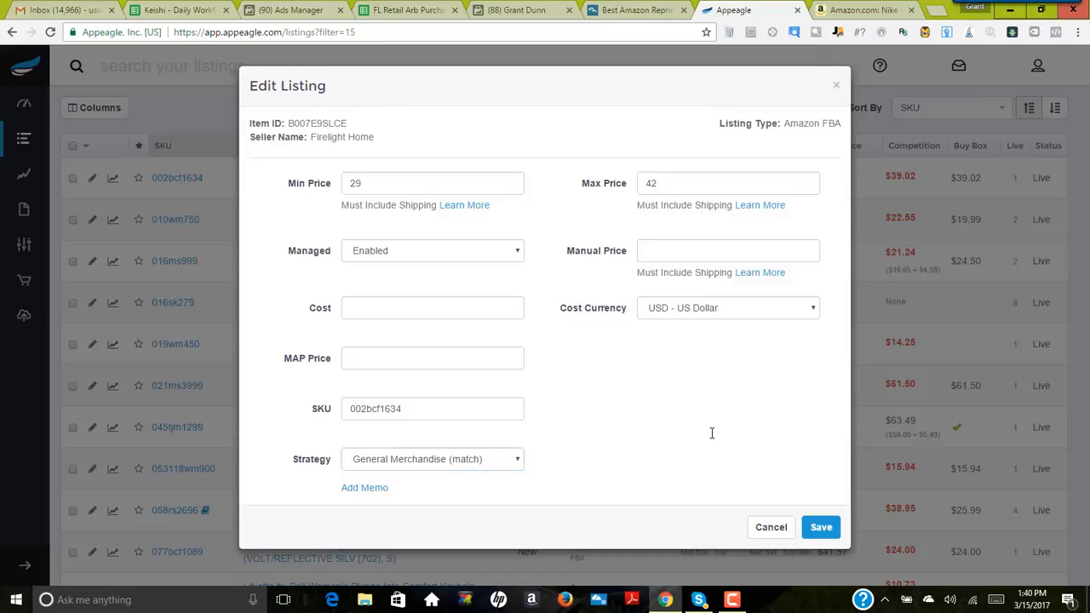
left_click(821, 528)
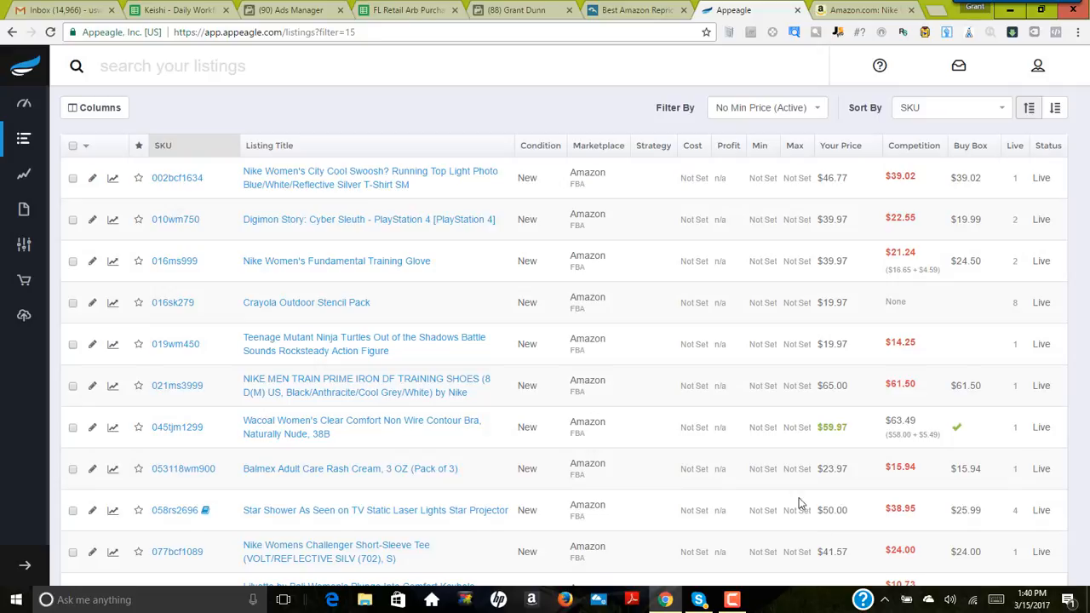
Step: Open the Amazon page of the Digimon Story: Cyber Sleuth listing and set the profit calculator's buy cost to 7.50
left_click(345, 223)
left_click(912, 11)
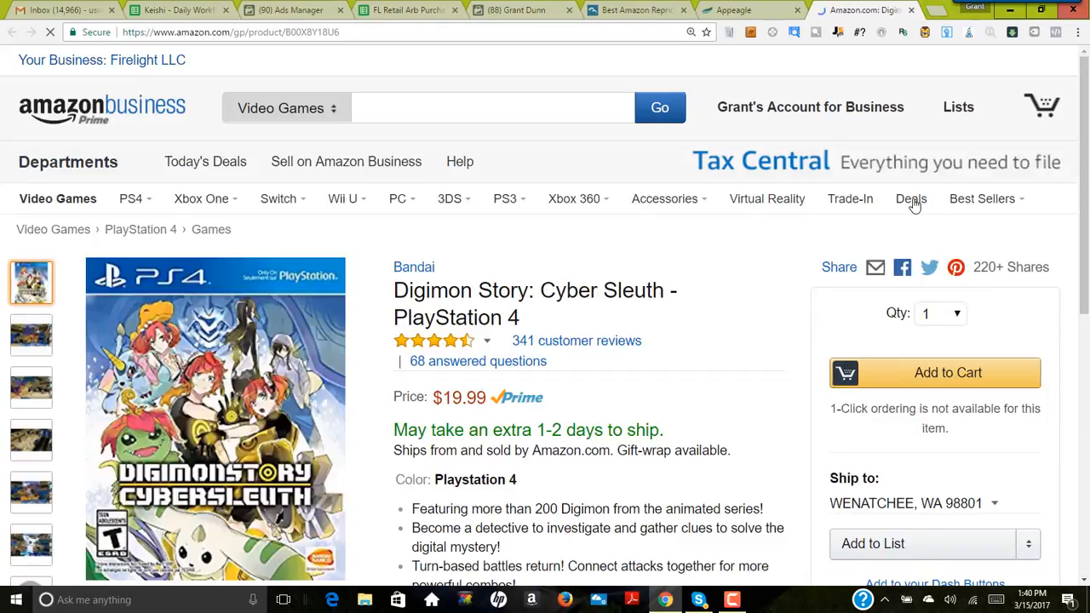
scroll(833, 258, "down", 4)
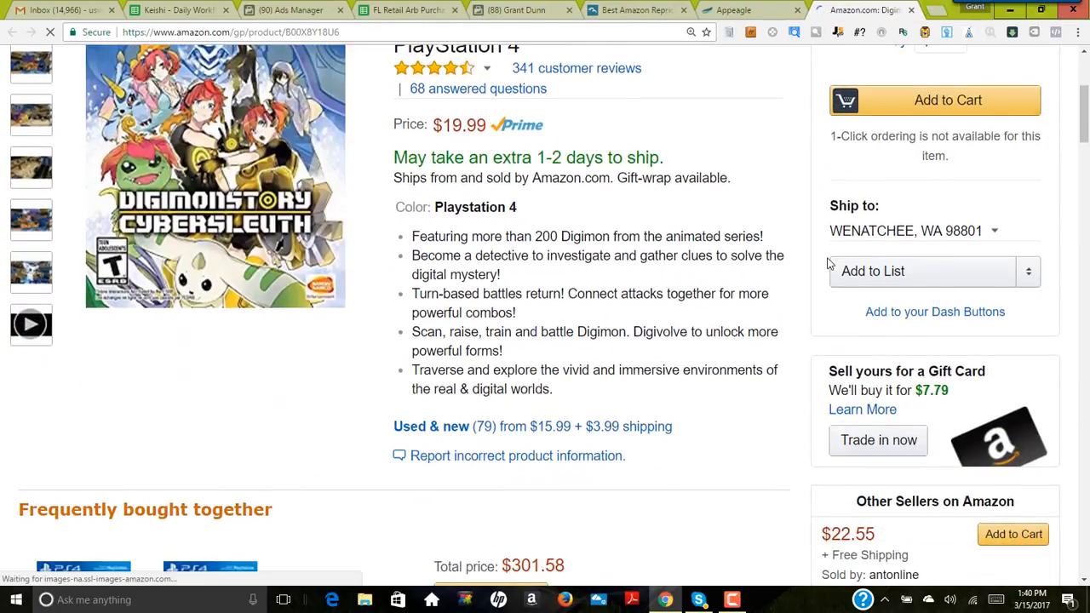
scroll(830, 263, "down", 5)
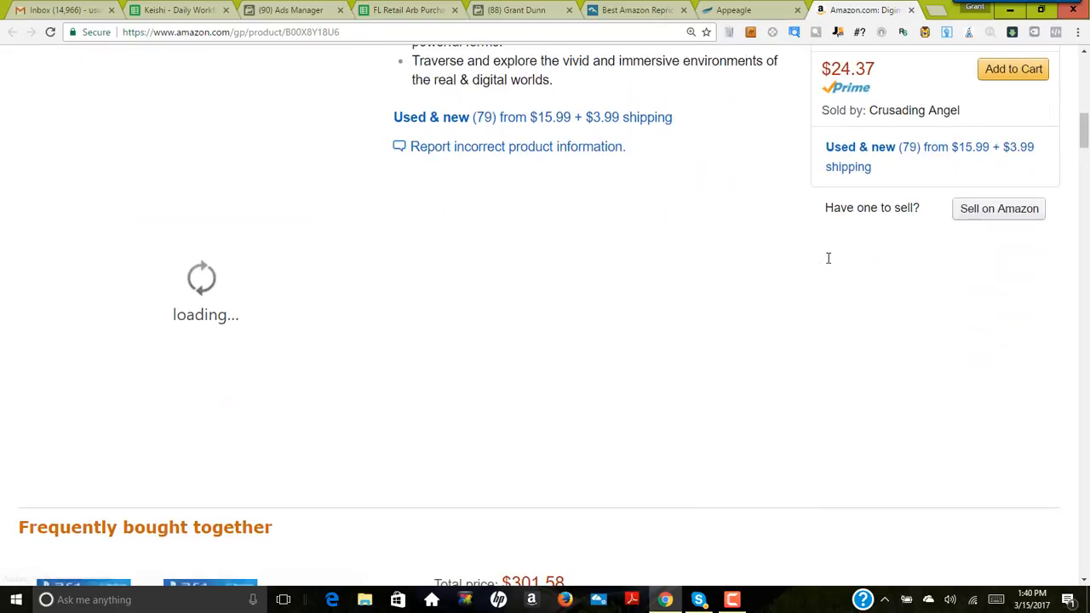
scroll(827, 260, "up", 7)
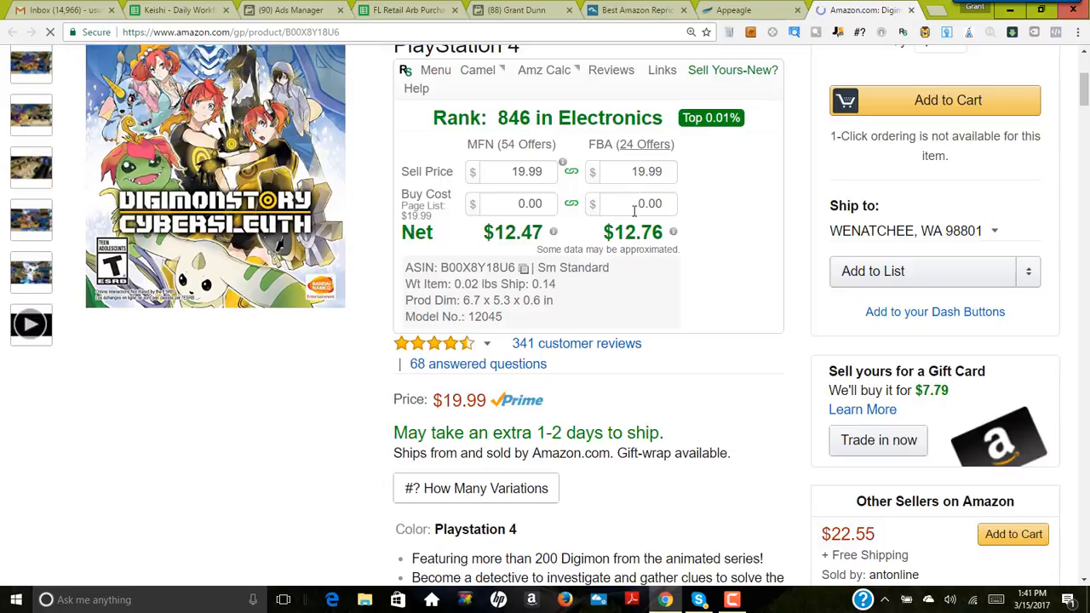
left_click(639, 205)
type("7.5")
left_click(770, 219)
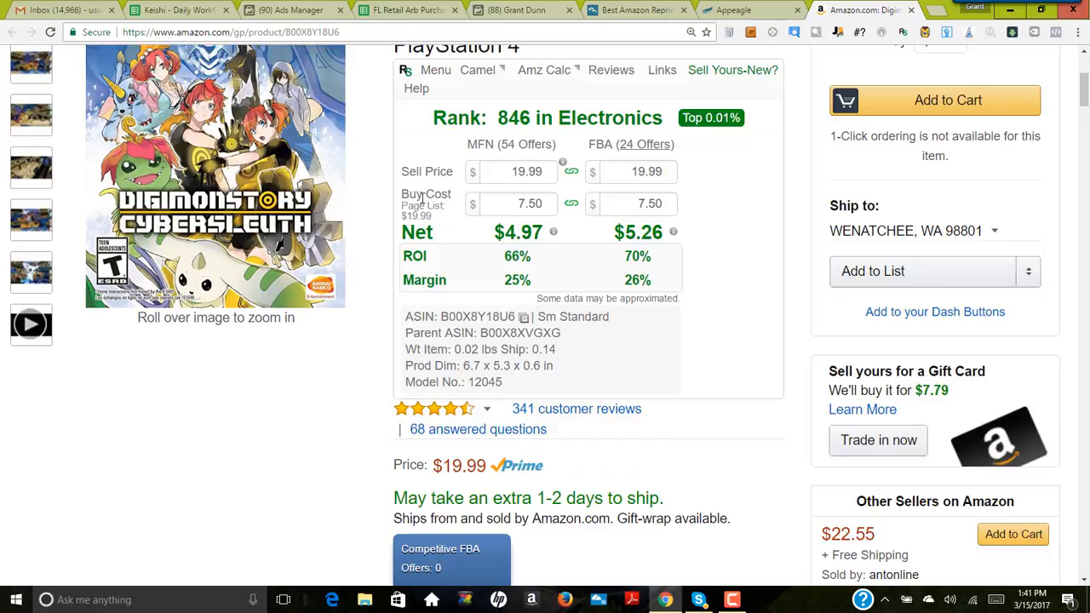
Step: Set the calculator's FBA sell price to 15.00, then set the Digimon listing's minimum price in Appeagle to 15
left_click(672, 177)
left_click(673, 176)
left_click(673, 176)
left_click(673, 176)
left_click(672, 176)
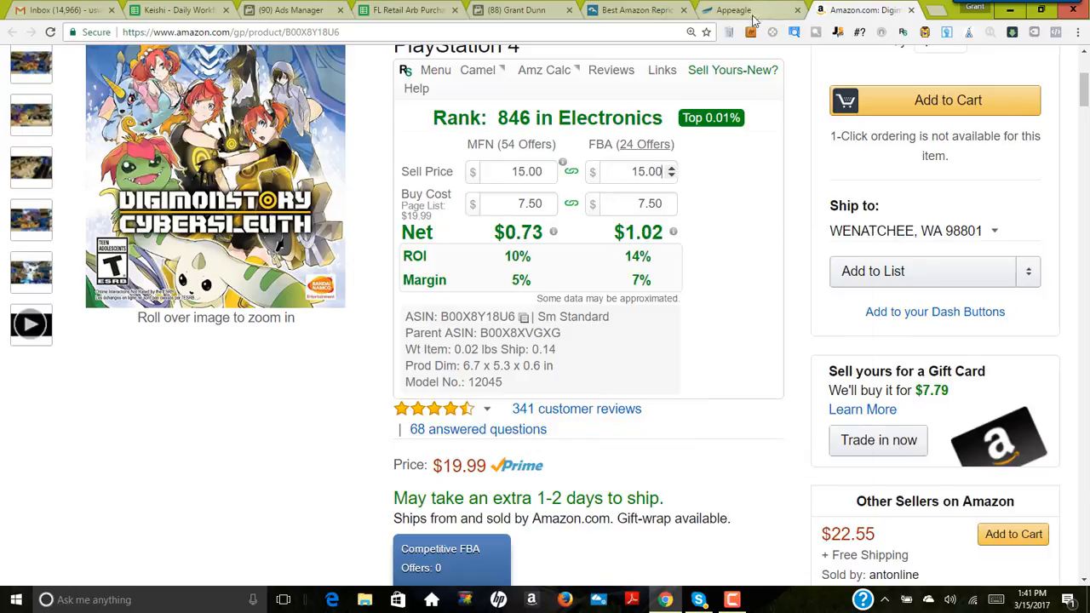
left_click(752, 19)
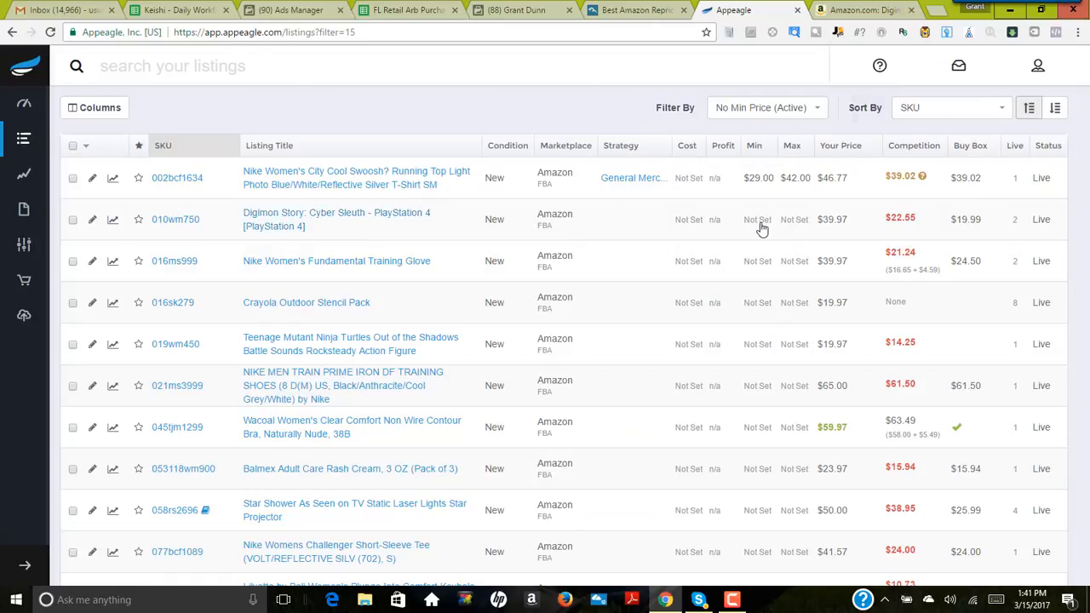
left_click(762, 226)
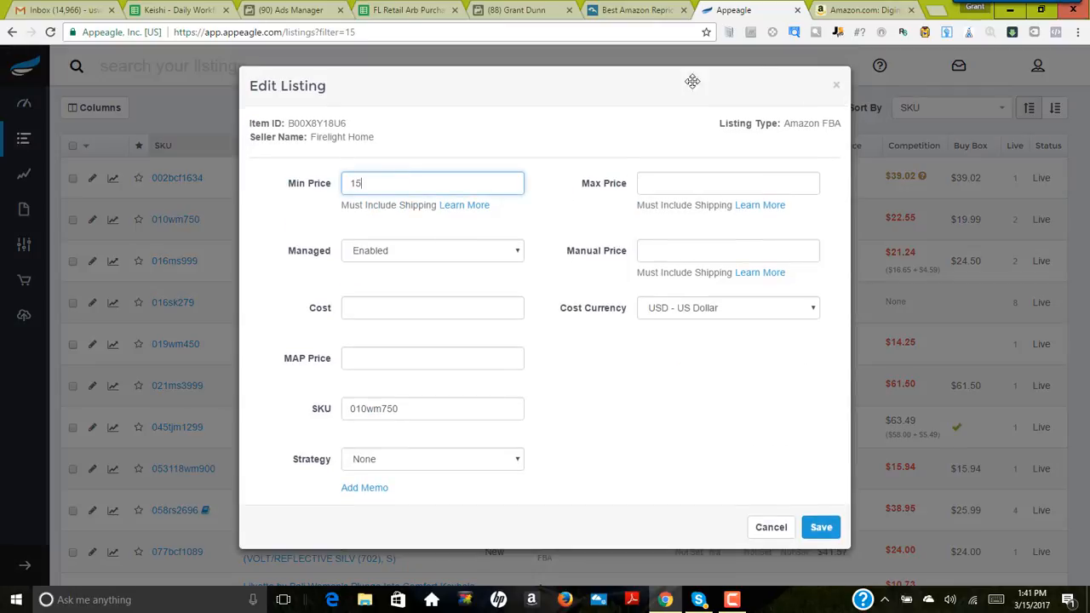
Step: Return to the Digimon game's Amazon page and check its price and the other sellers' offers
left_click(856, 10)
scroll(735, 342, "down", 10)
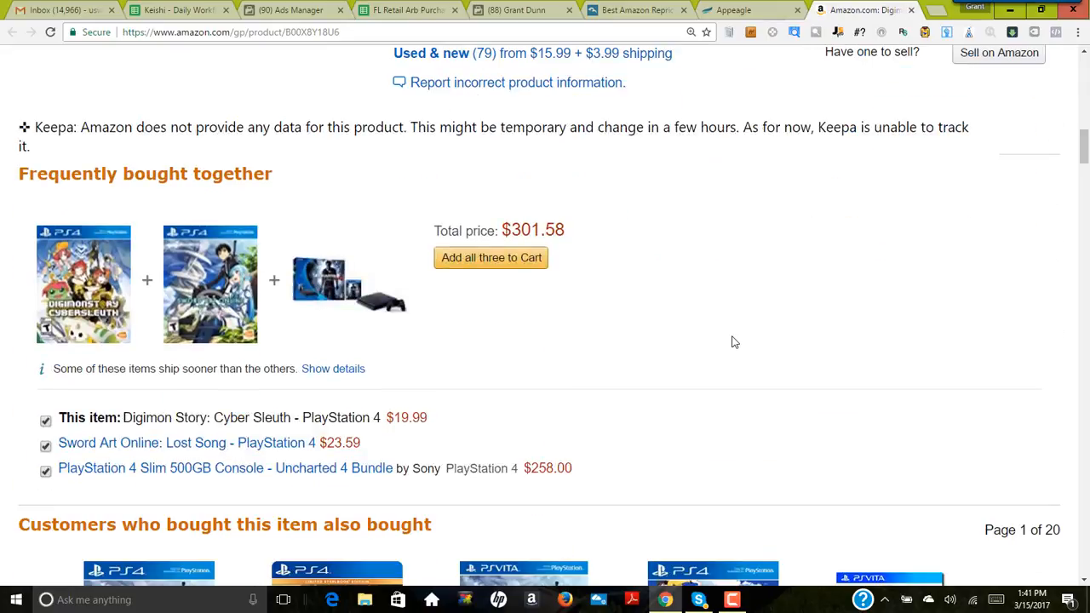
scroll(735, 342, "up", 9)
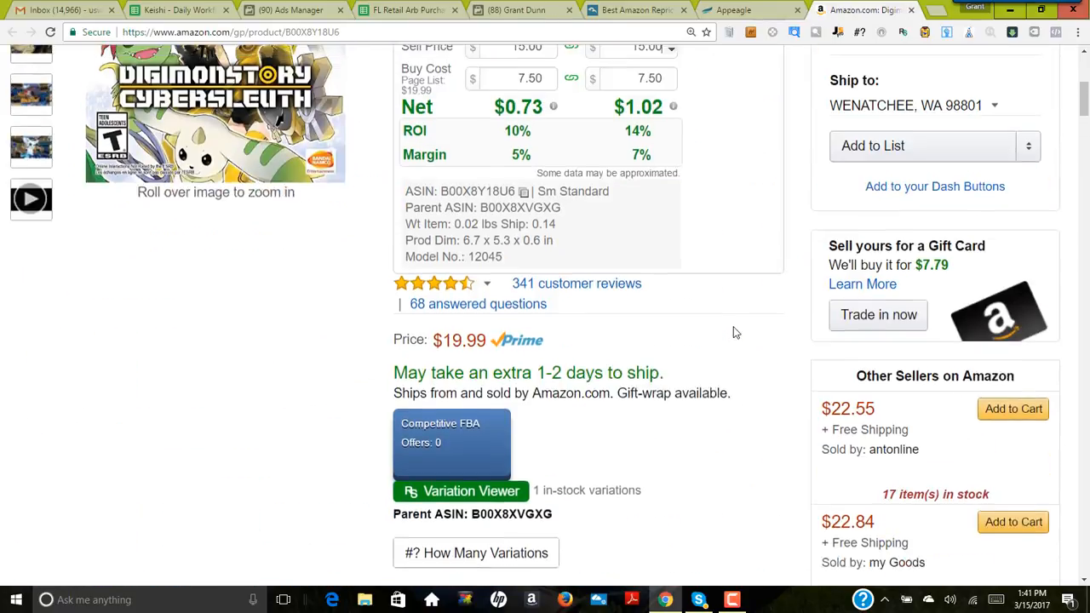
scroll(736, 333, "down", 1)
scroll(738, 335, "up", 4)
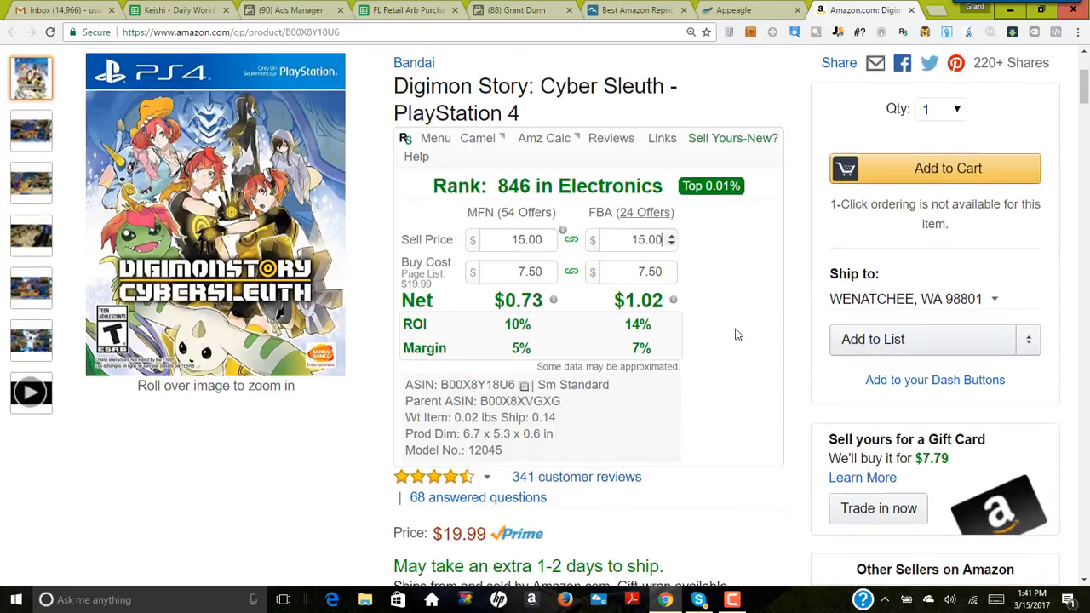
Step: Open the game's list of FBA offers and examine the Prime prices, delivery terms and sellers
left_click(638, 220)
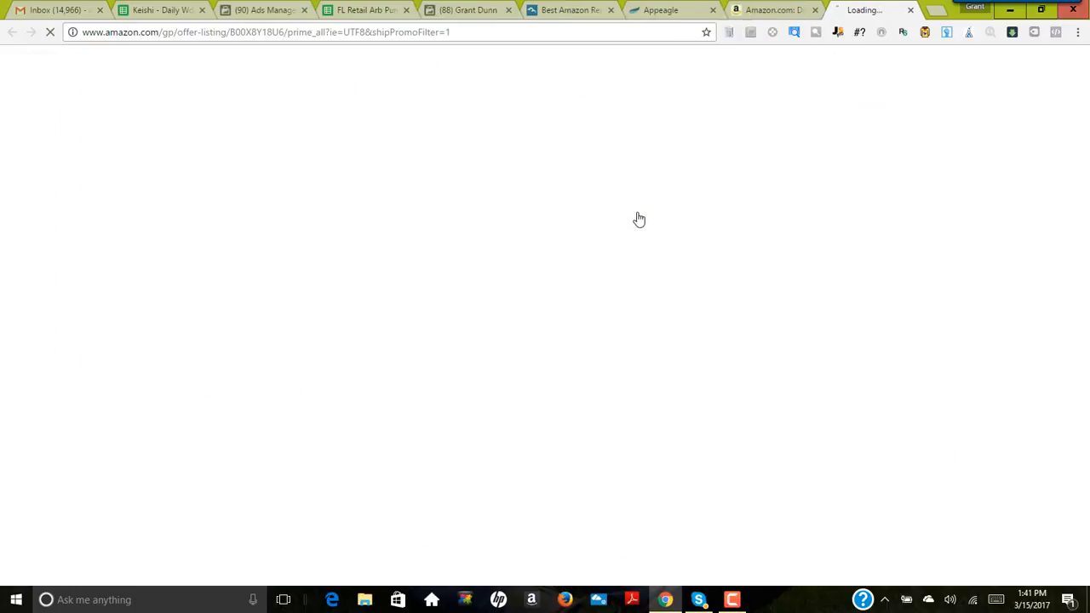
scroll(727, 295, "down", 2)
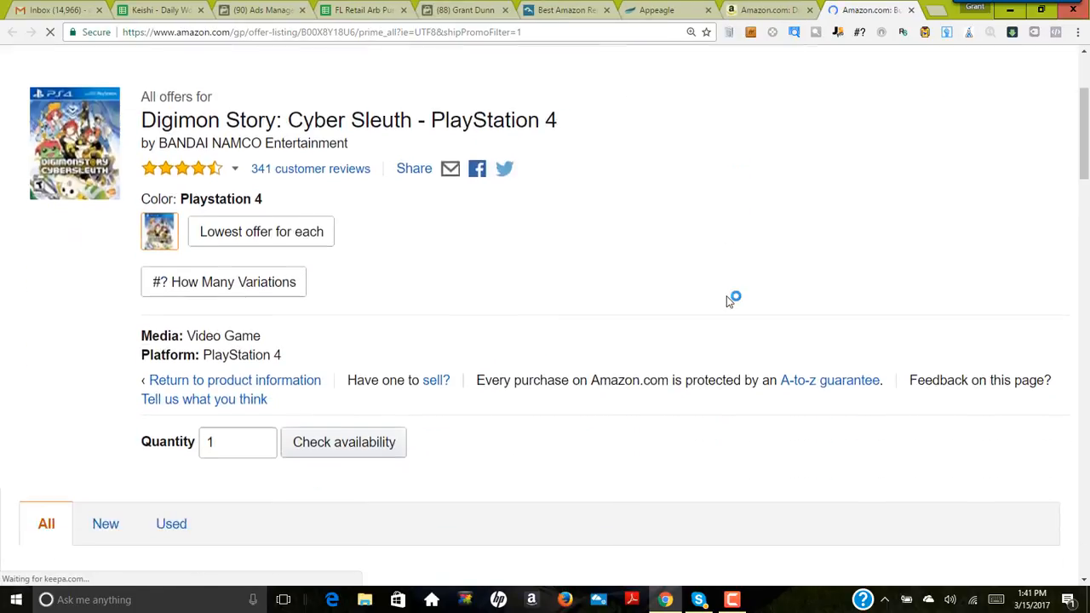
scroll(726, 296, "down", 4)
scroll(611, 294, "down", 5)
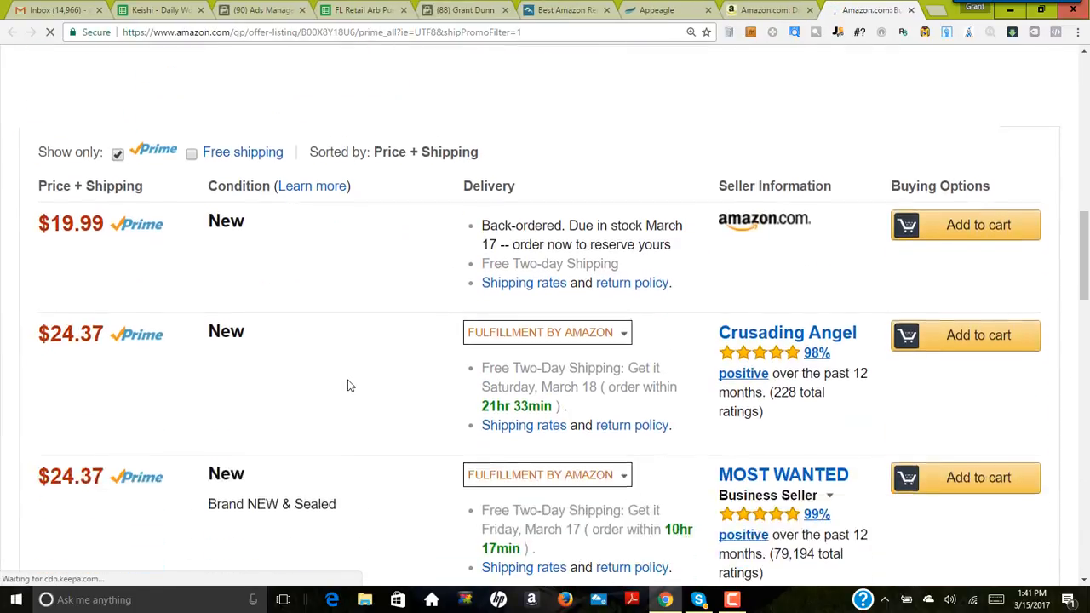
scroll(318, 361, "down", 2)
scroll(318, 360, "up", 2)
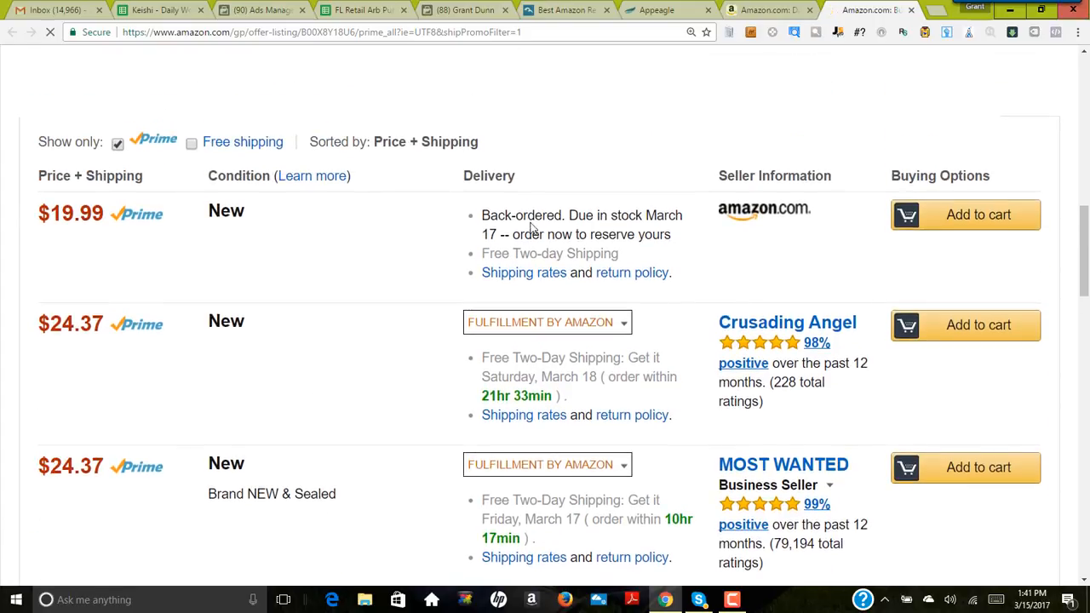
scroll(477, 259, "down", 3)
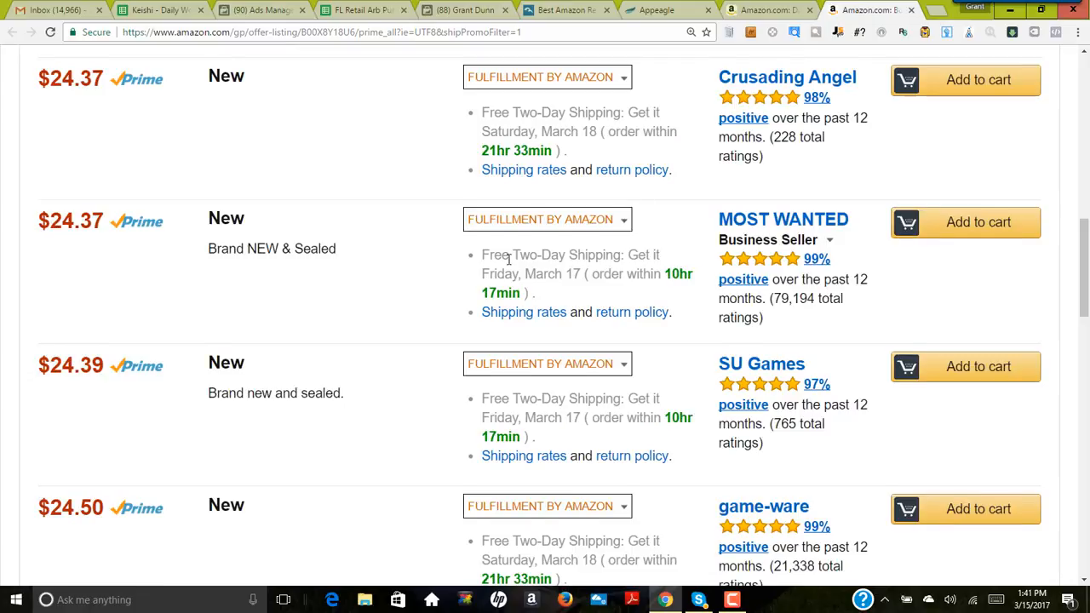
scroll(459, 285, "up", 3)
scroll(424, 315, "down", 1)
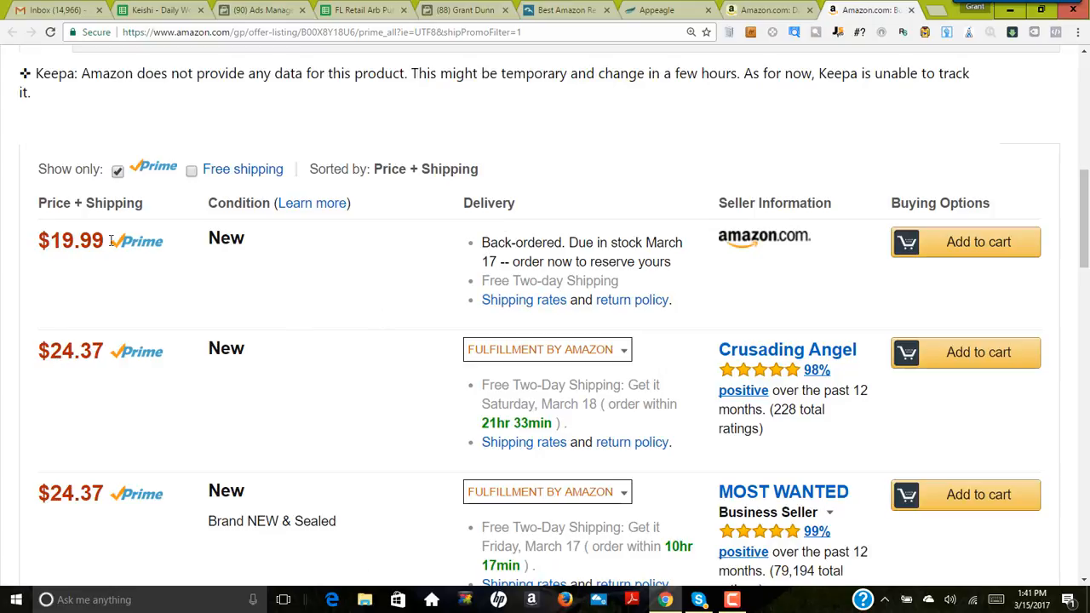
Step: Compare Amazon's own offer for the game with the next lowest FBA sellers' prices in the offer list
left_click(775, 10)
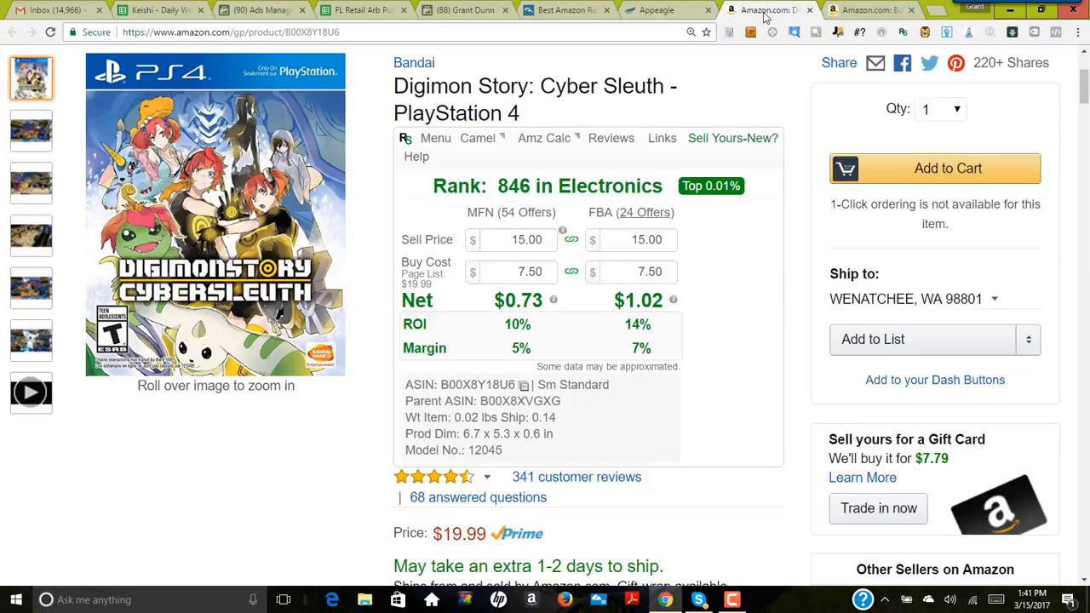
left_click(673, 13)
left_click(868, 10)
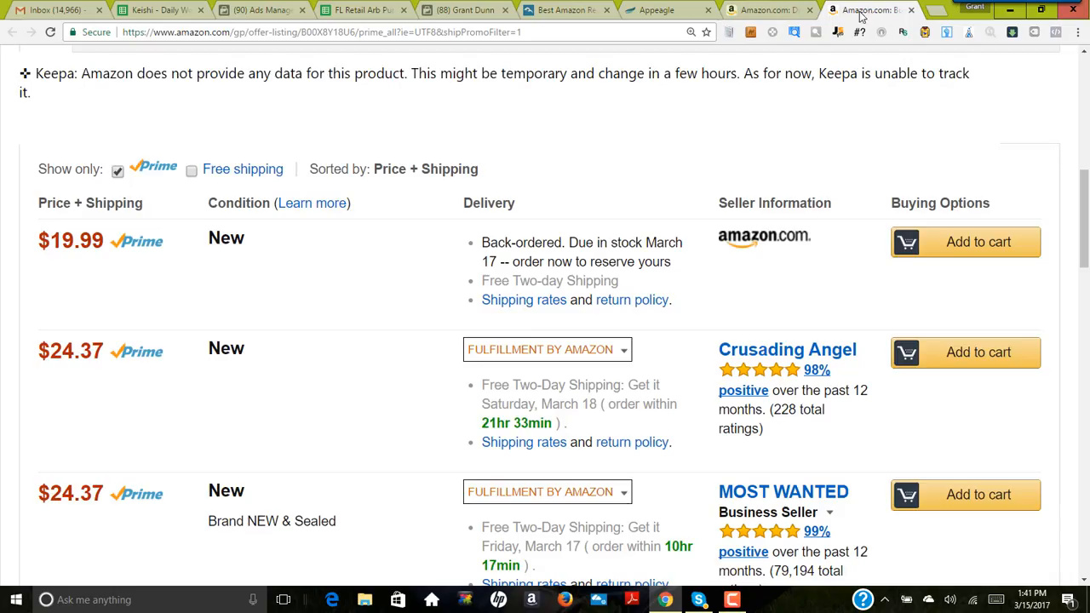
scroll(664, 298, "down", 1)
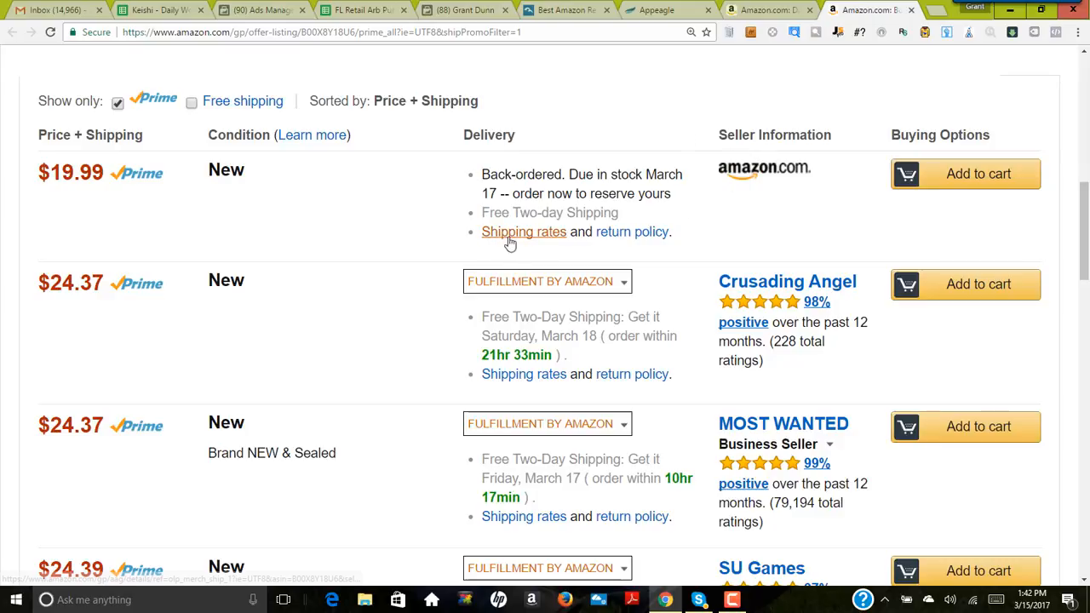
scroll(466, 189, "down", 1)
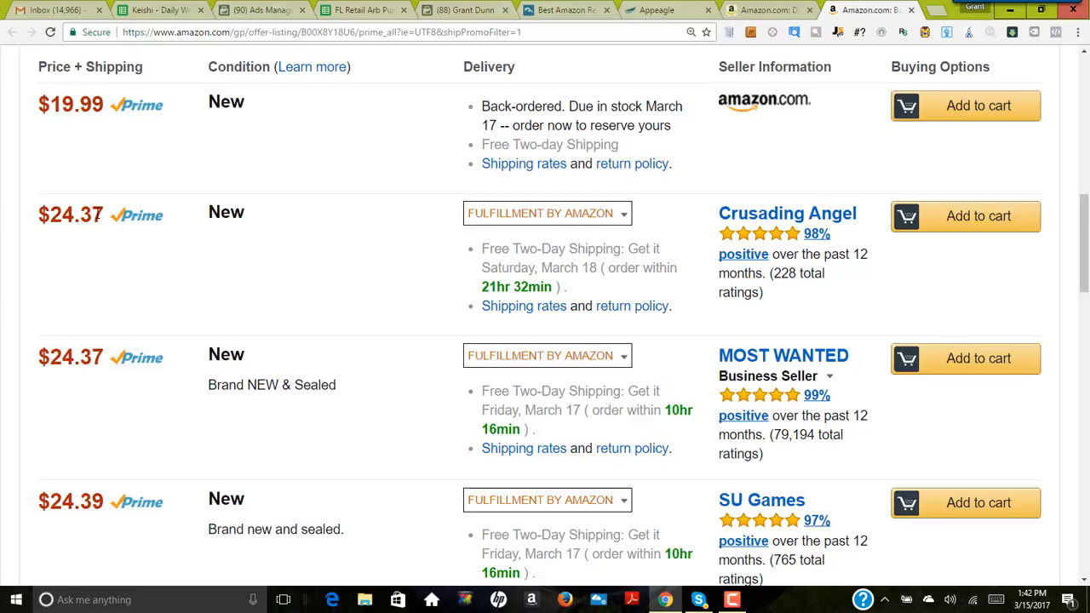
scroll(201, 308, "down", 1)
scroll(196, 306, "up", 2)
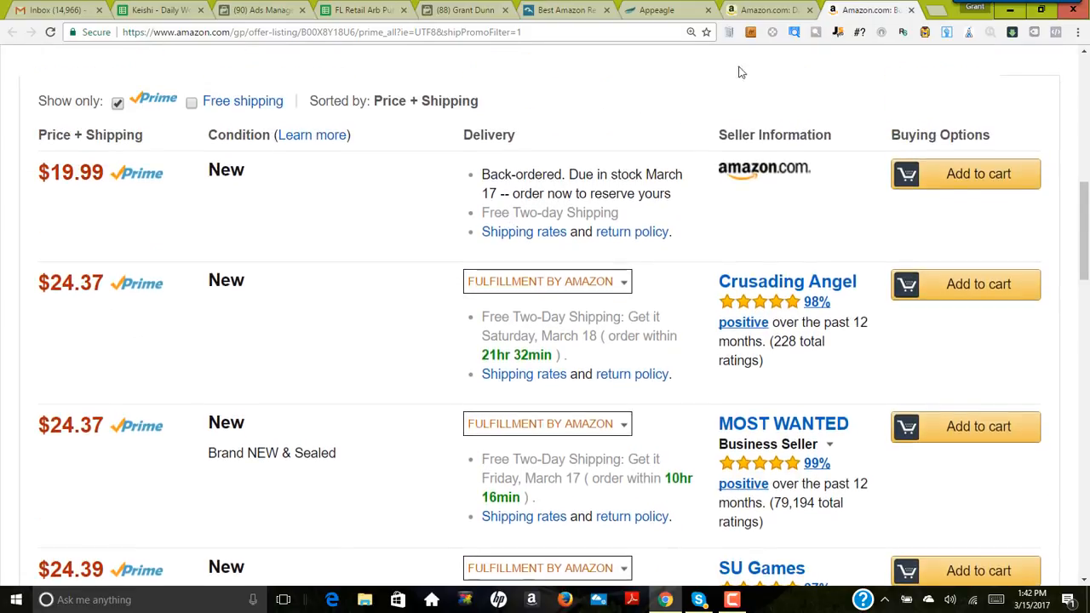
left_click(769, 10)
left_click(868, 10)
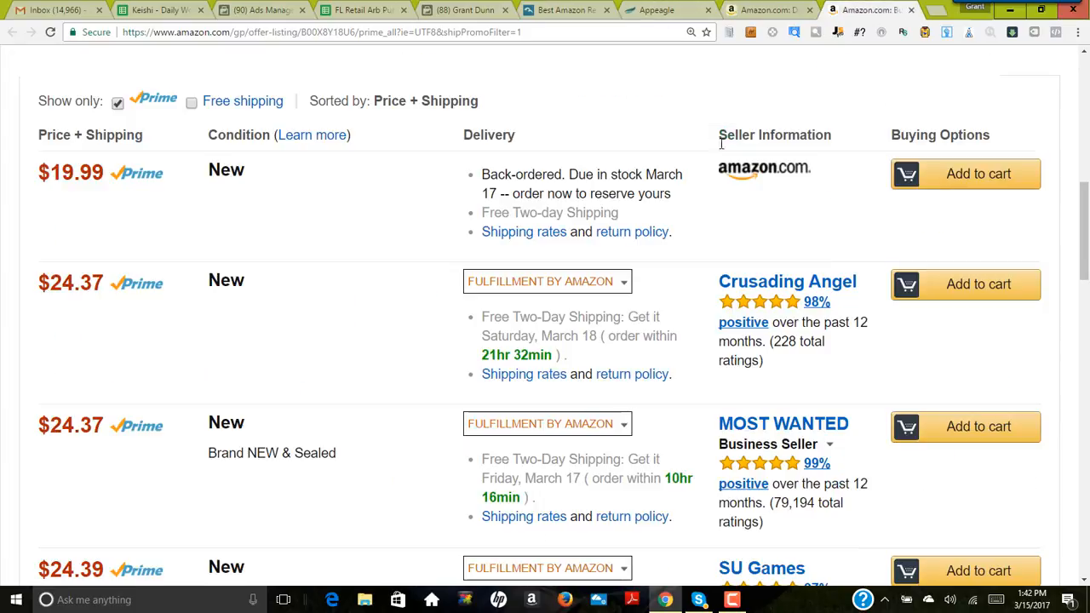
Step: Go back to the game's product page and examine the Buy Box price, shipping delay and competing sellers
left_click(768, 11)
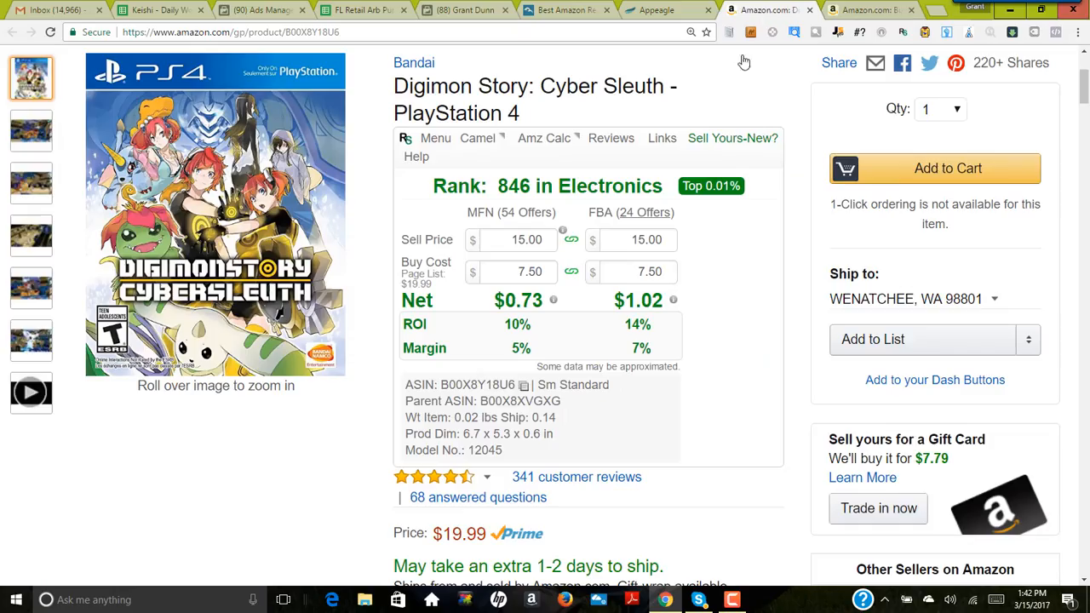
scroll(687, 352, "down", 3)
scroll(593, 339, "down", 1)
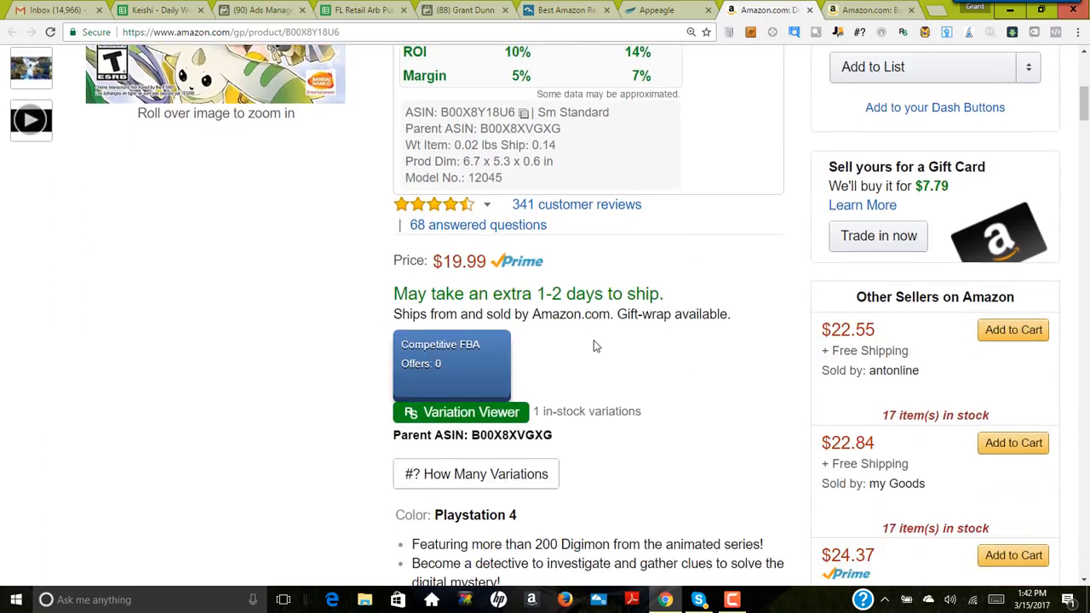
scroll(596, 350, "up", 2)
scroll(608, 375, "up", 1)
scroll(608, 375, "up", 1)
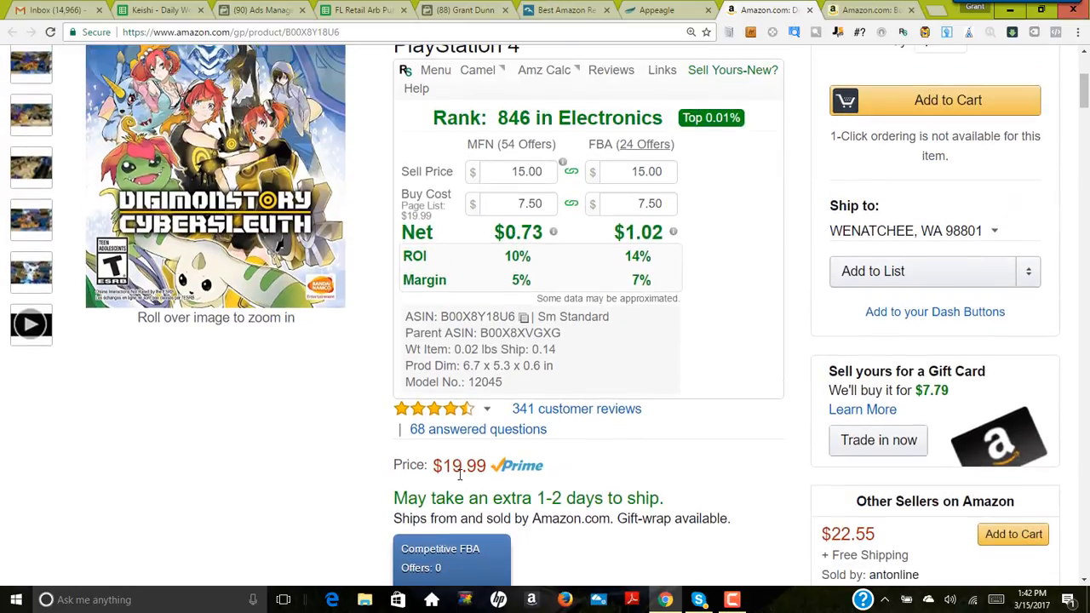
scroll(404, 414, "down", 2)
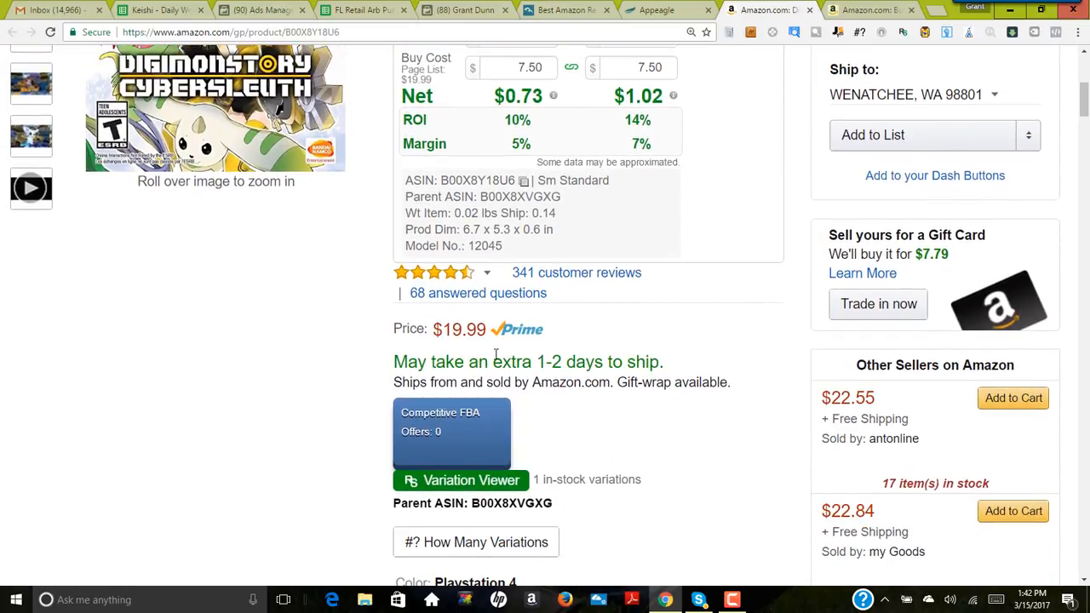
Step: Examine the profit estimate, Amazon's price and the other sellers' offers on the game's product page
scroll(618, 393, "down", 1)
scroll(710, 400, "down", 2)
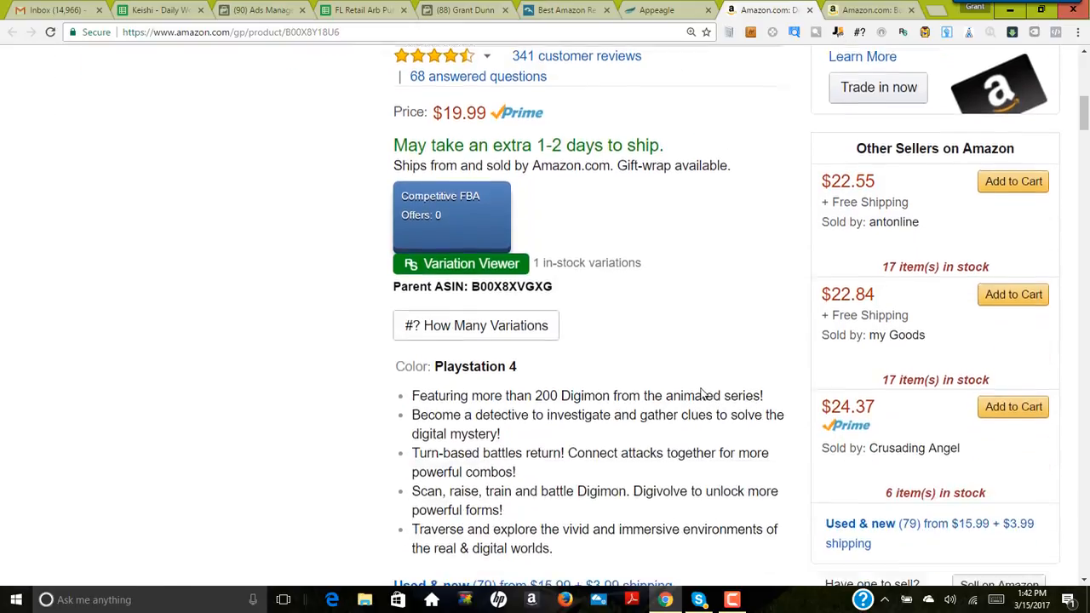
scroll(702, 393, "down", 5)
scroll(694, 384, "up", 10)
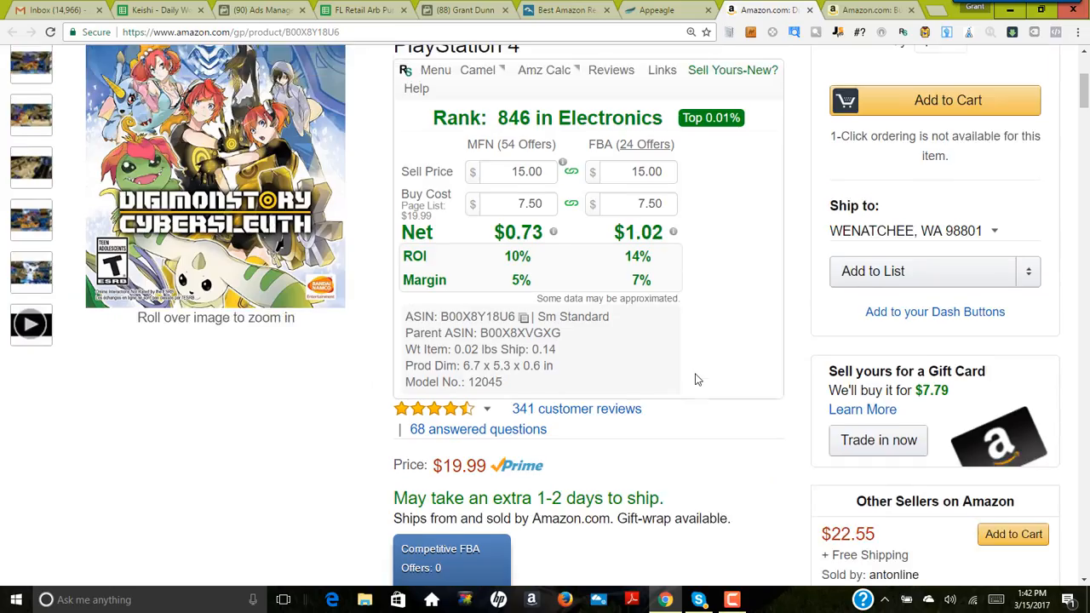
scroll(695, 379, "down", 2)
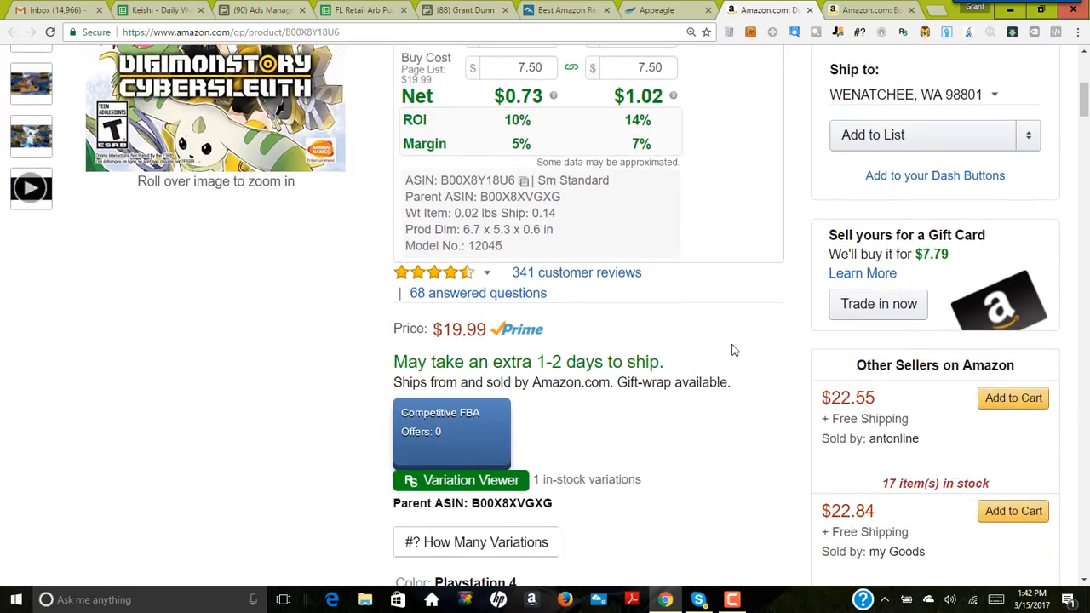
scroll(732, 349, "up", 1)
scroll(685, 397, "up", 1)
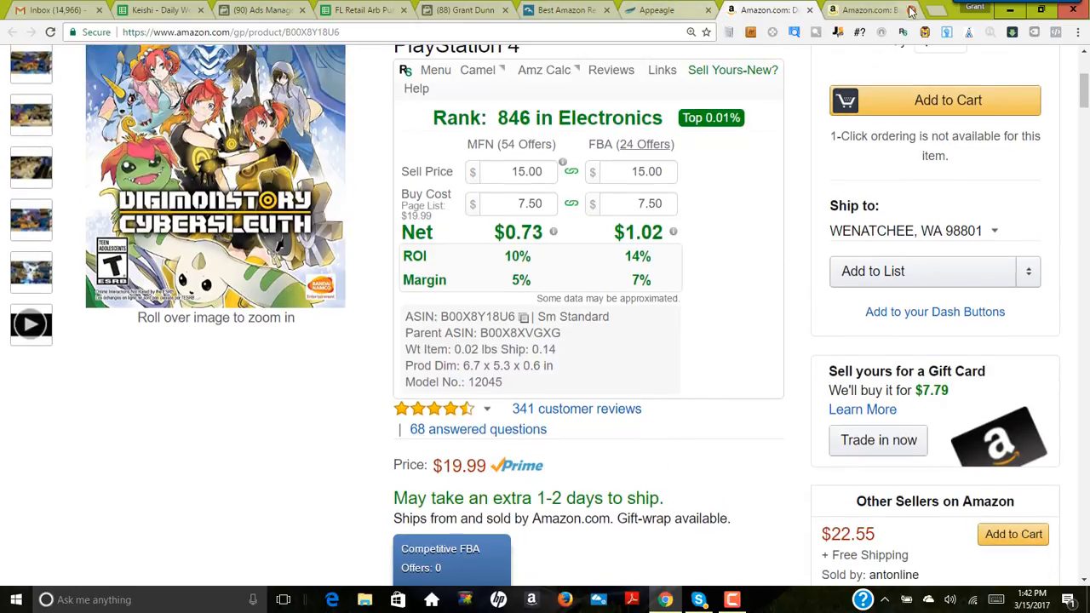
Step: Compare the game's Prime offers with the open Appeagle listing form to work out a suitable maximum price
left_click(873, 9)
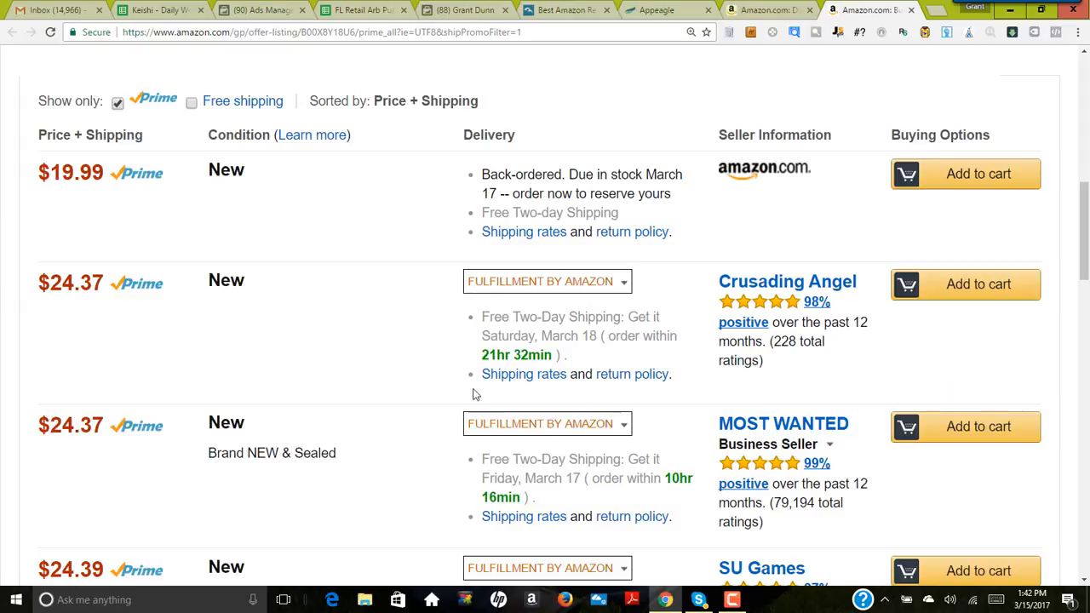
left_click(775, 12)
left_click(662, 12)
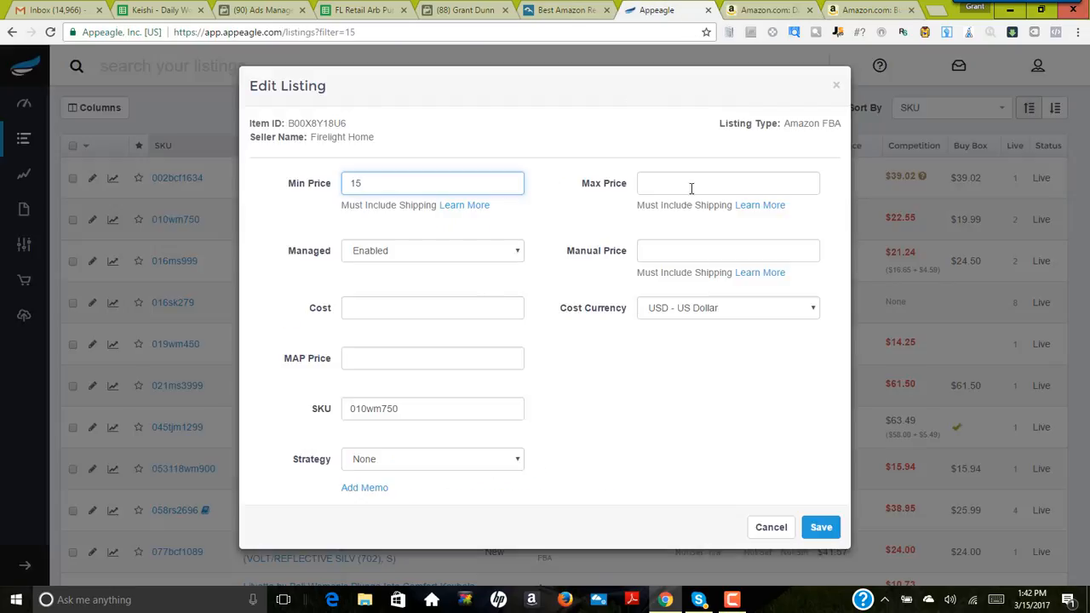
left_click(869, 10)
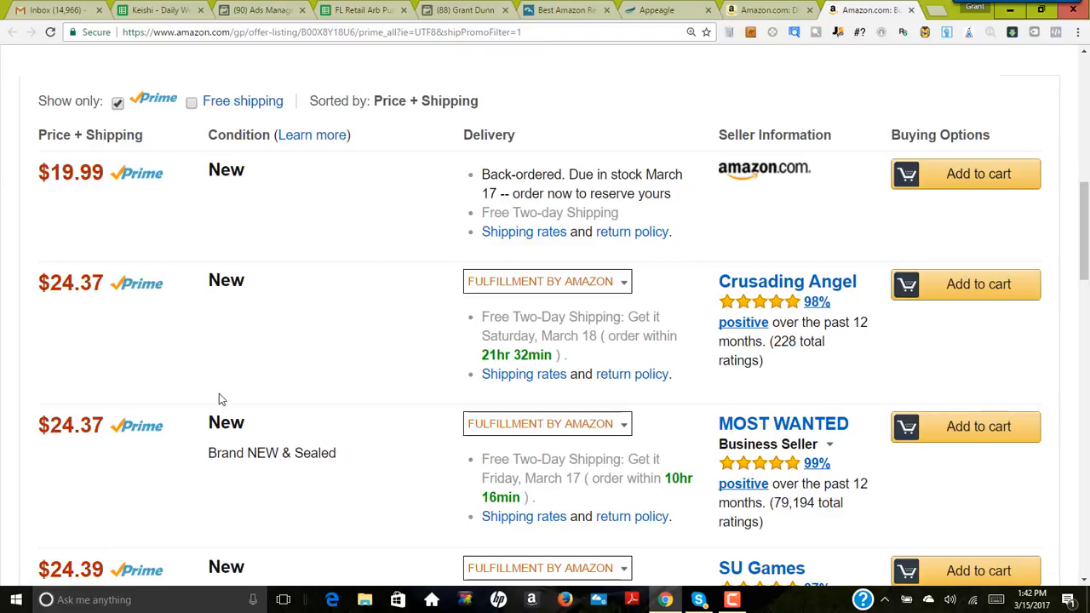
scroll(181, 424, "down", 3)
scroll(179, 424, "up", 8)
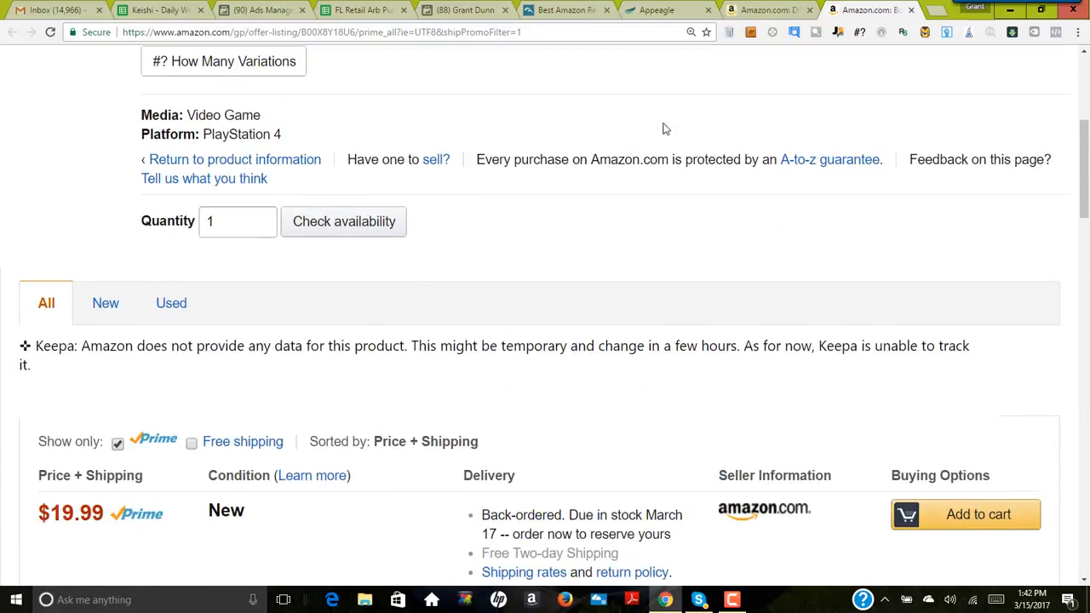
Step: Set the Digimon listing's maximum price to 32 and its strategy to General Merchandise (match) in Appeagle
left_click(657, 11)
left_click(655, 176)
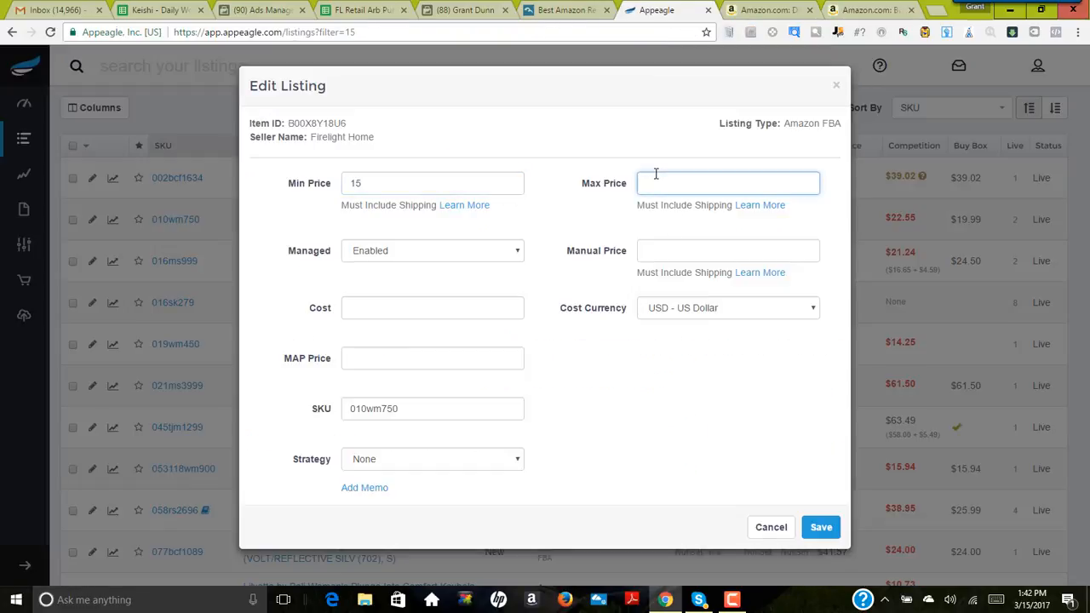
left_click(445, 462)
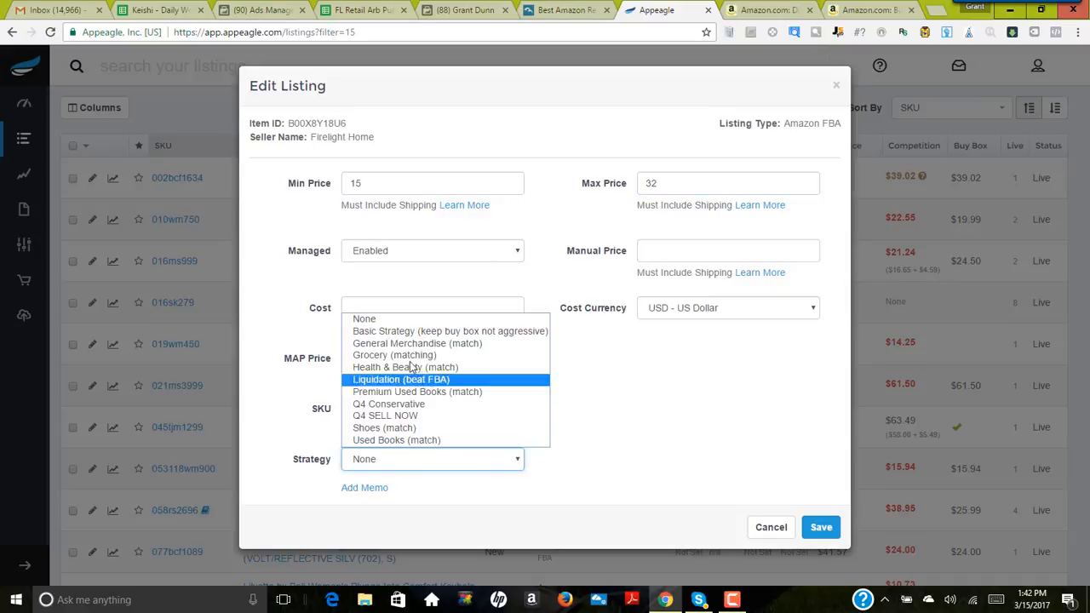
left_click(415, 349)
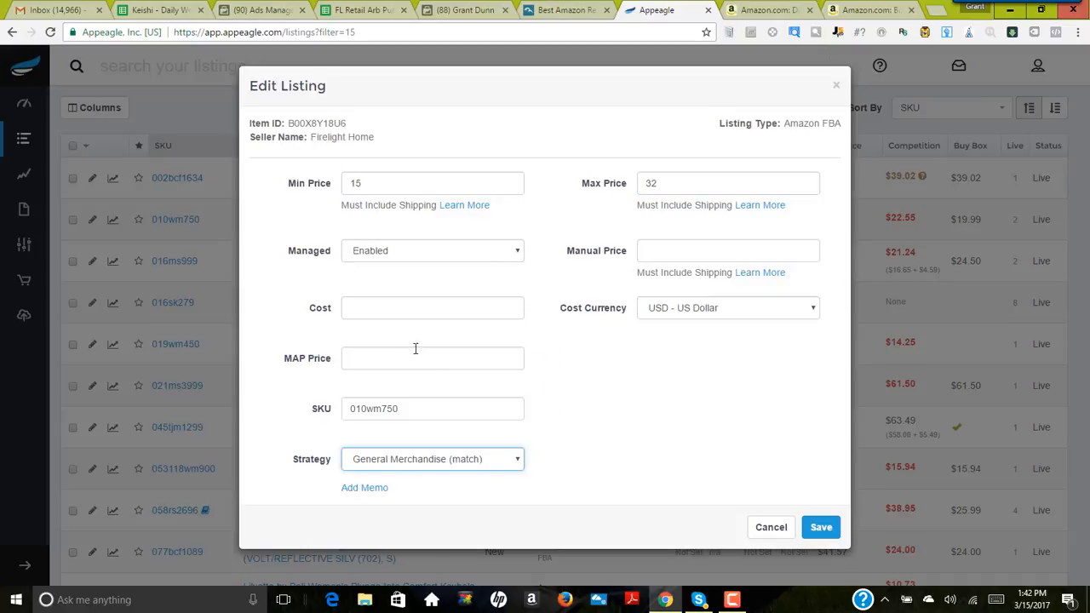
left_click(660, 183)
double_click(649, 184)
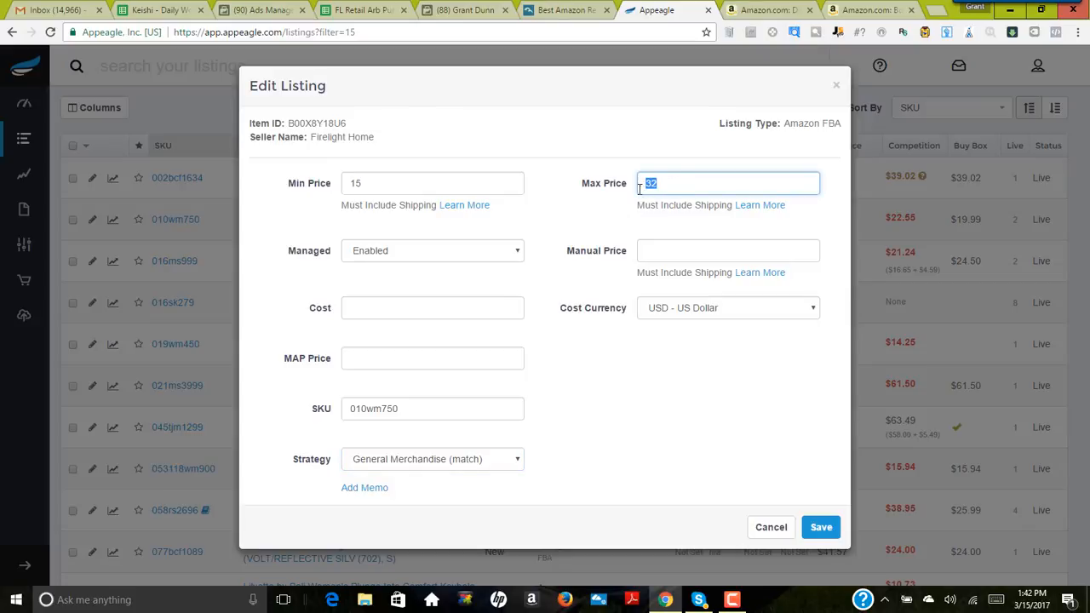
left_click(625, 216)
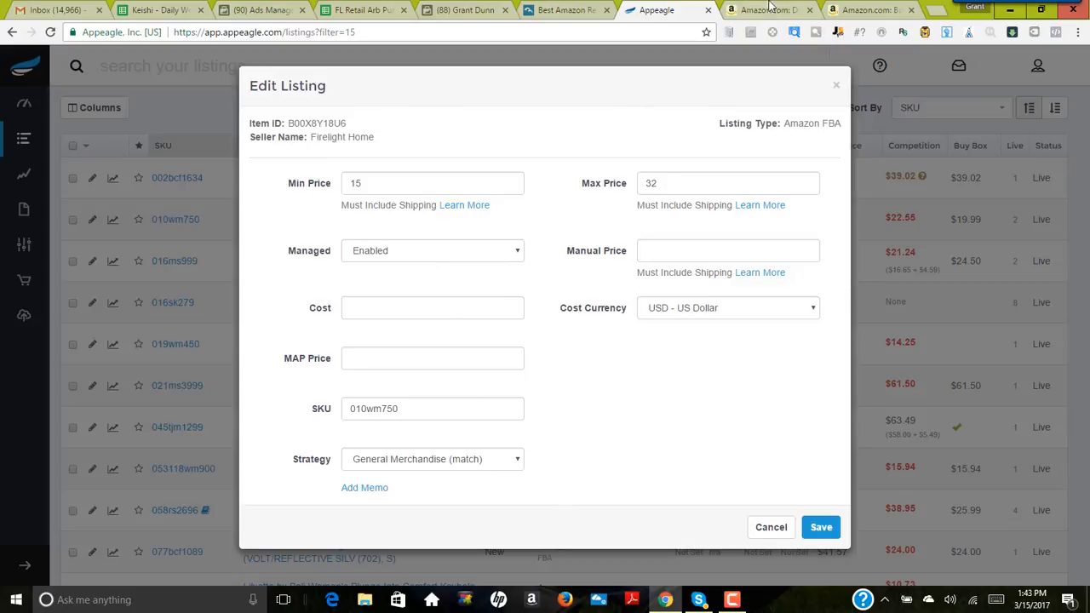
Step: Return to the game's Prime offer list and compare Amazon's back-ordered offer with the lowest FBA offers
left_click(769, 9)
left_click(855, 12)
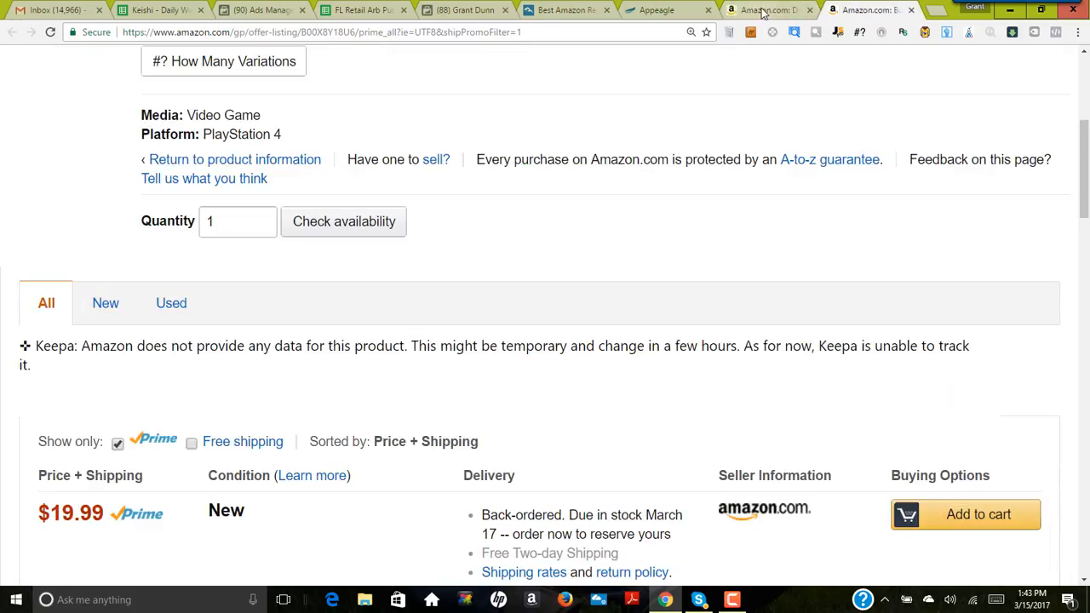
scroll(572, 419, "down", 5)
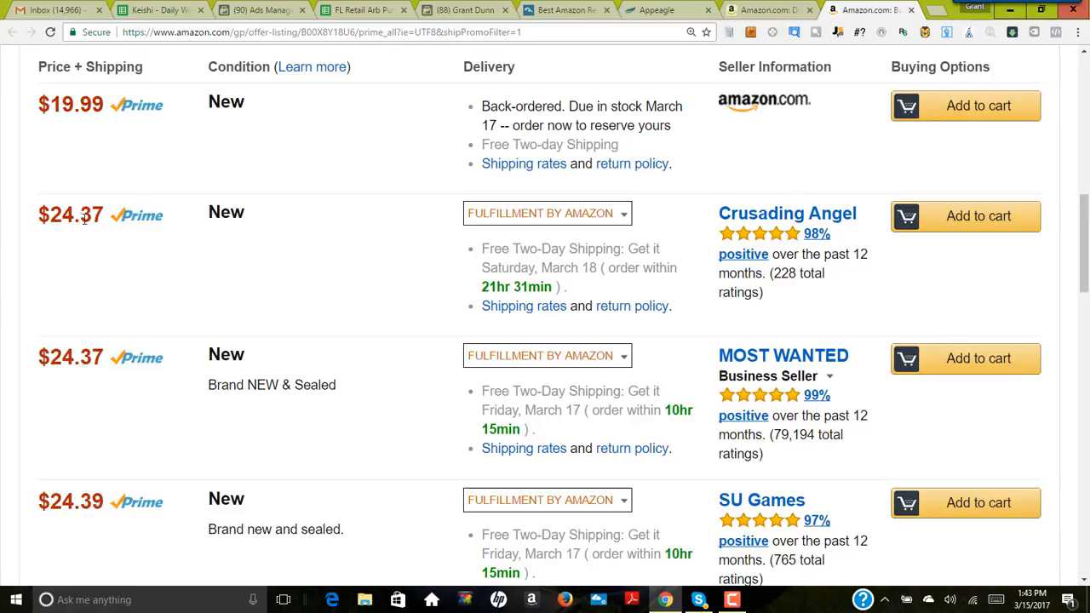
scroll(336, 303, "up", 10)
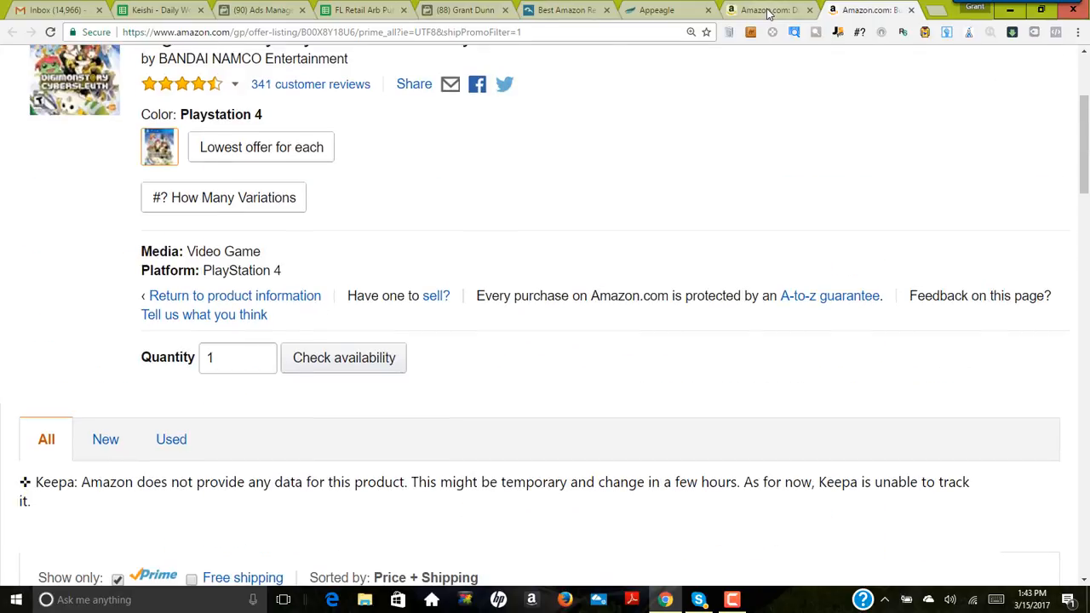
Step: Review the game's product page for its sales rank, profit estimate, shipping delay and competing sellers
left_click(766, 9)
scroll(541, 188, "up", 1)
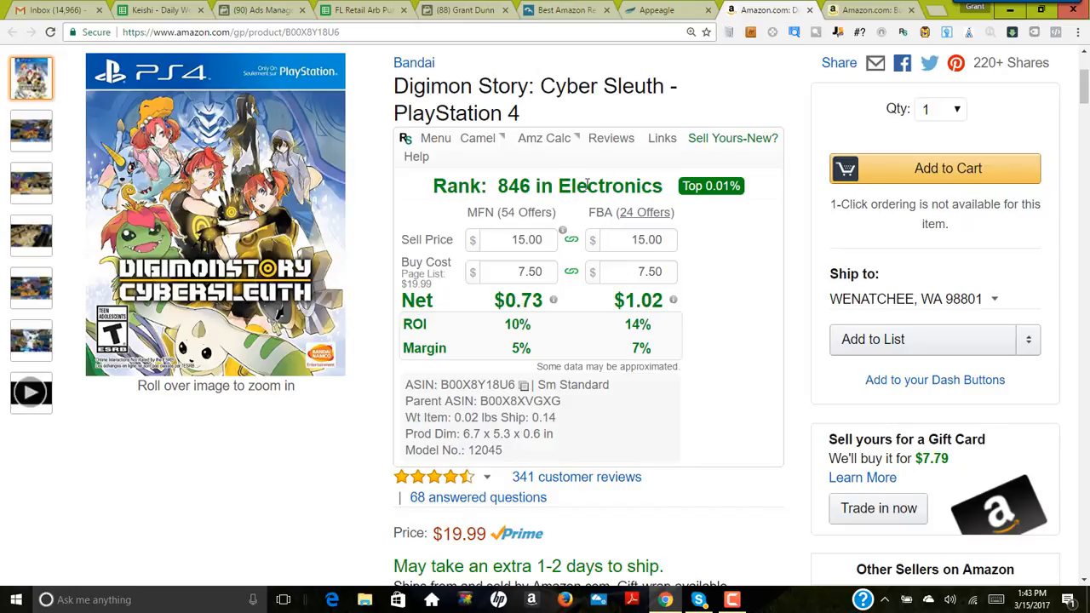
scroll(566, 190, "down", 2)
scroll(545, 191, "up", 2)
scroll(725, 289, "down", 8)
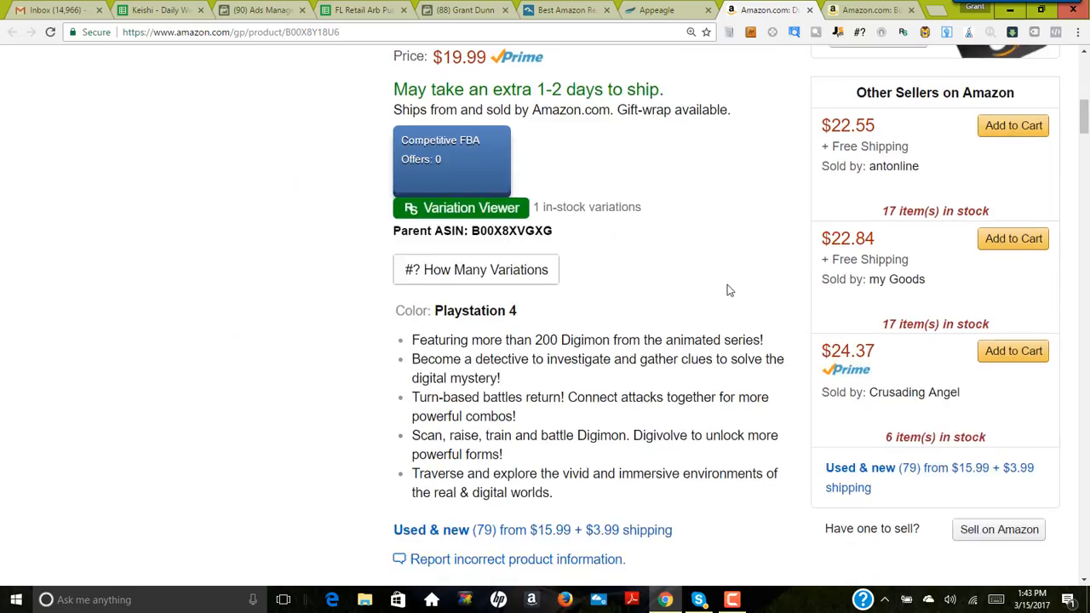
scroll(733, 298, "up", 5)
scroll(737, 307, "up", 2)
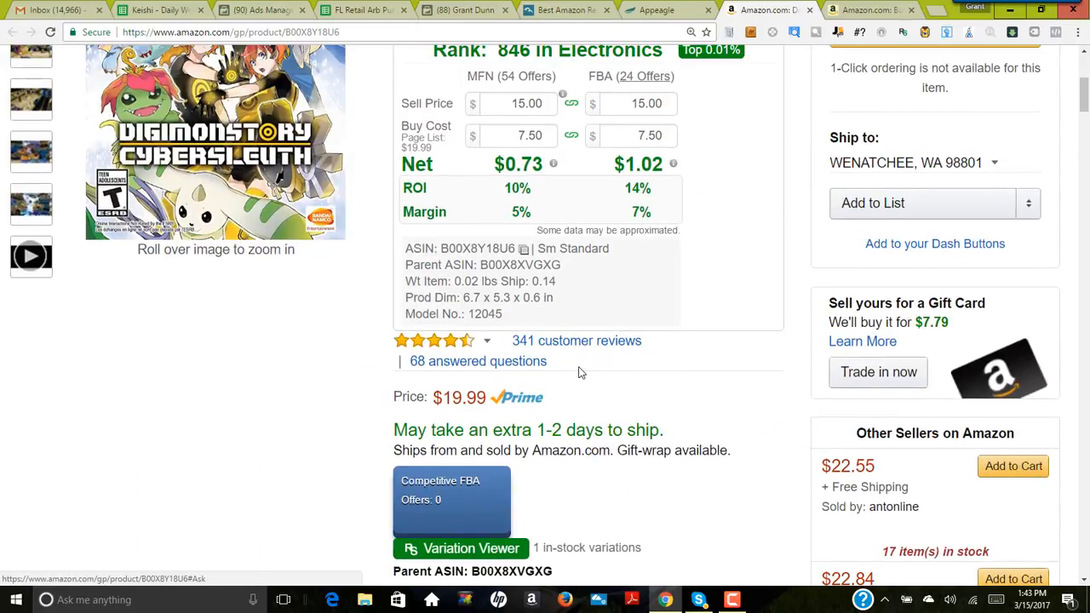
scroll(545, 349, "up", 2)
mouse_move(230, 281)
scroll(559, 424, "down", 2)
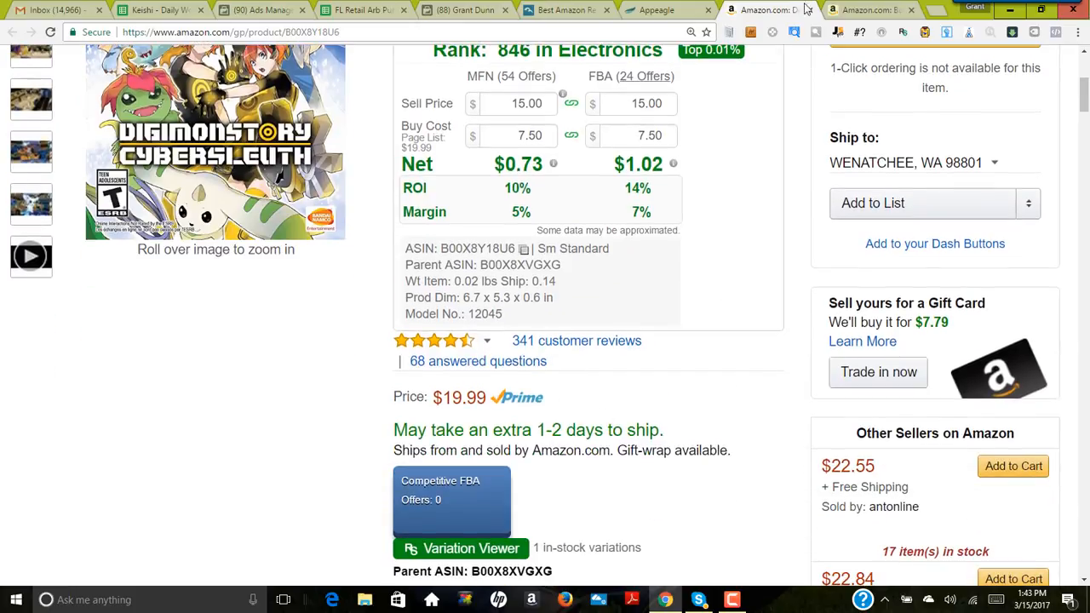
Step: Go through the game's Prime offers and compare the FBA sellers' prices from the lowest to the higher ones
left_click(862, 9)
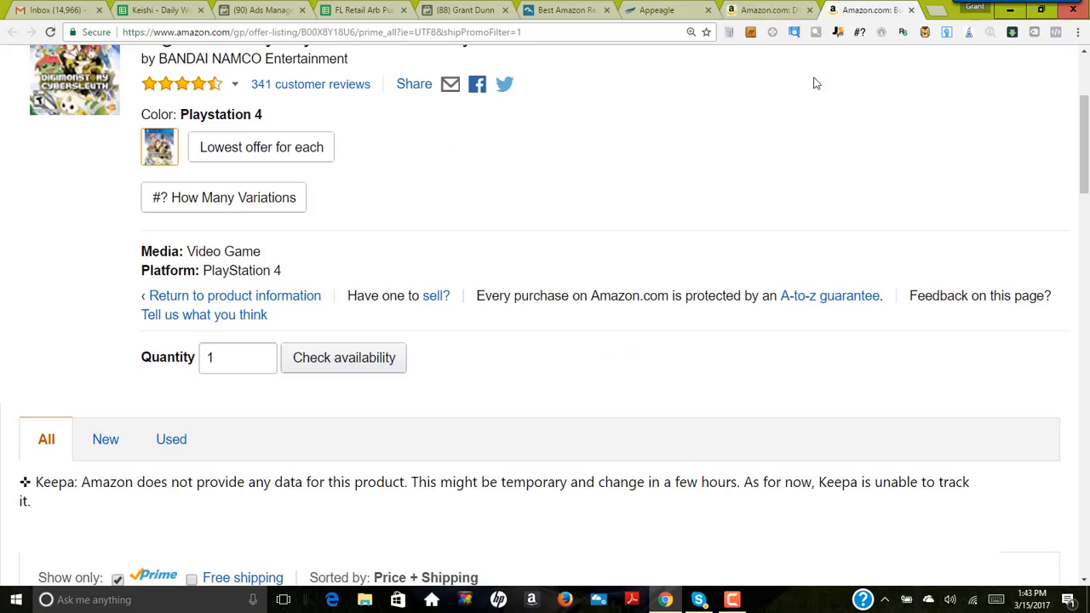
scroll(610, 291, "down", 2)
scroll(610, 291, "down", 6)
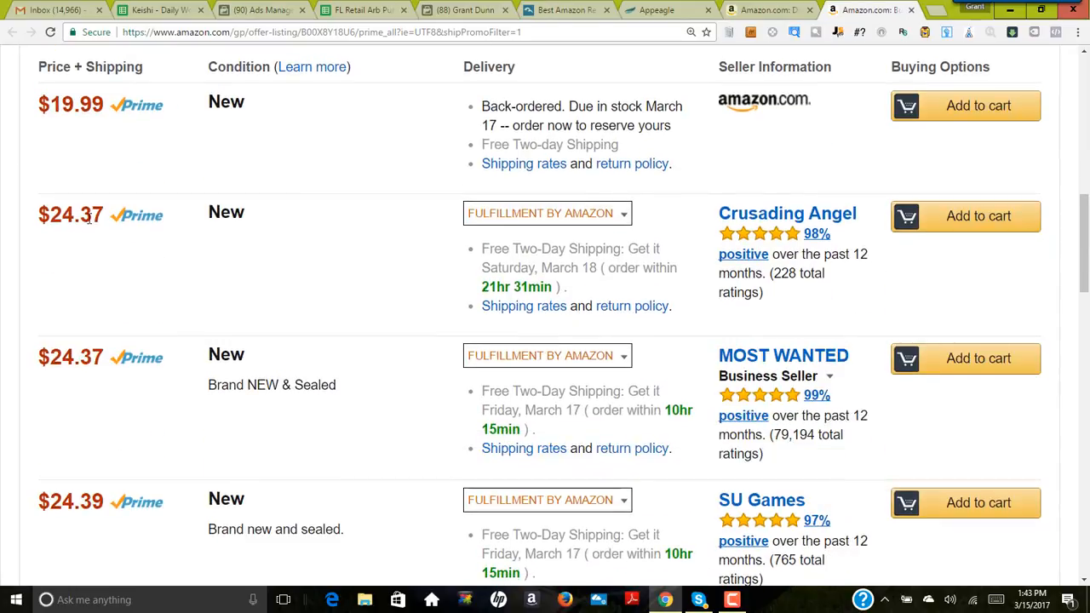
scroll(110, 273, "down", 6)
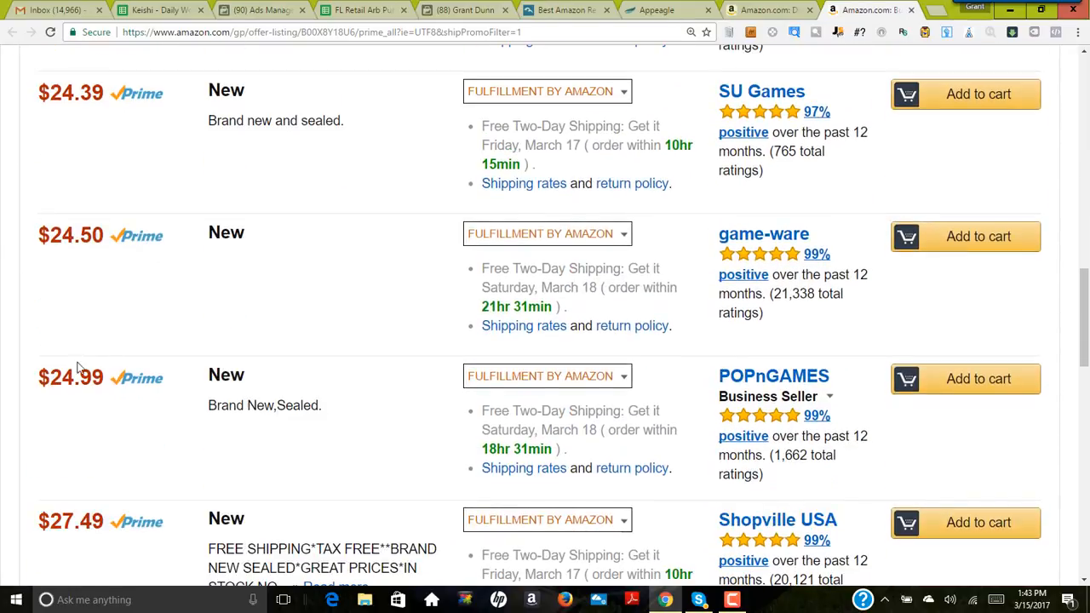
scroll(77, 367, "down", 3)
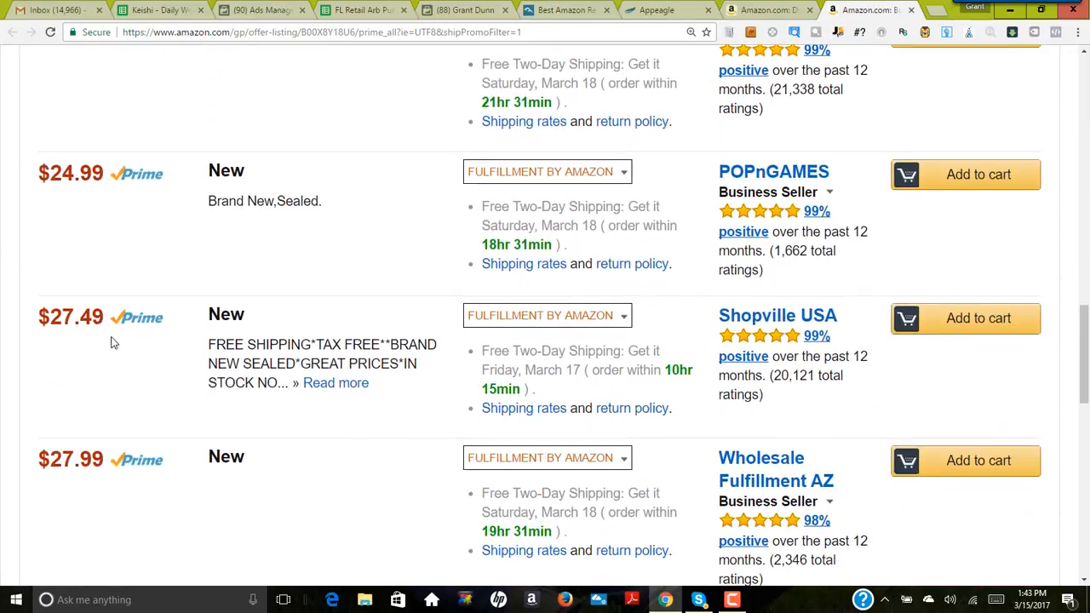
scroll(114, 342, "down", 1)
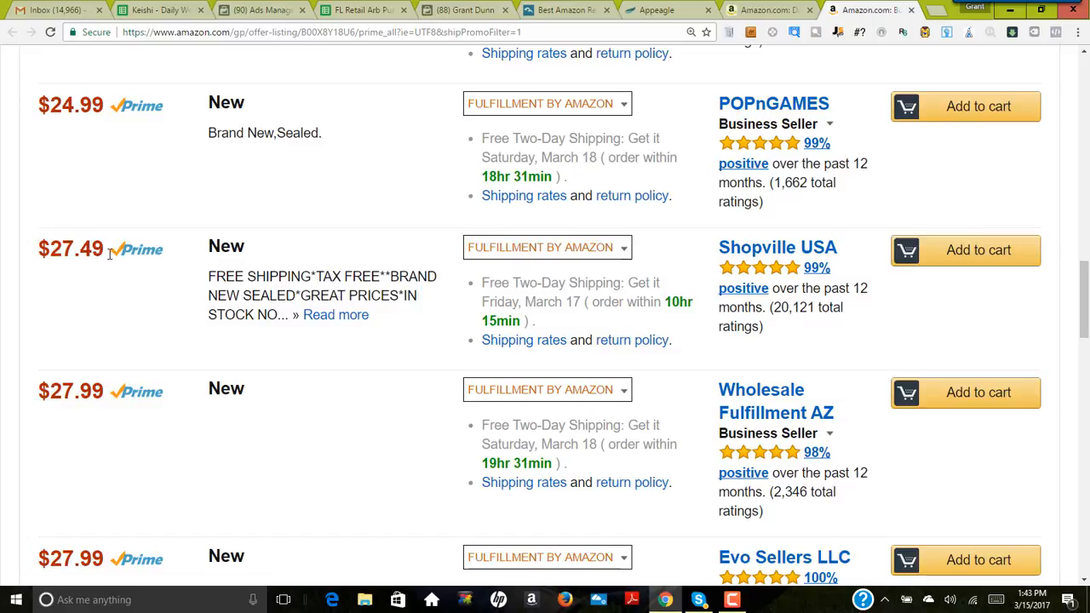
scroll(98, 255, "up", 8)
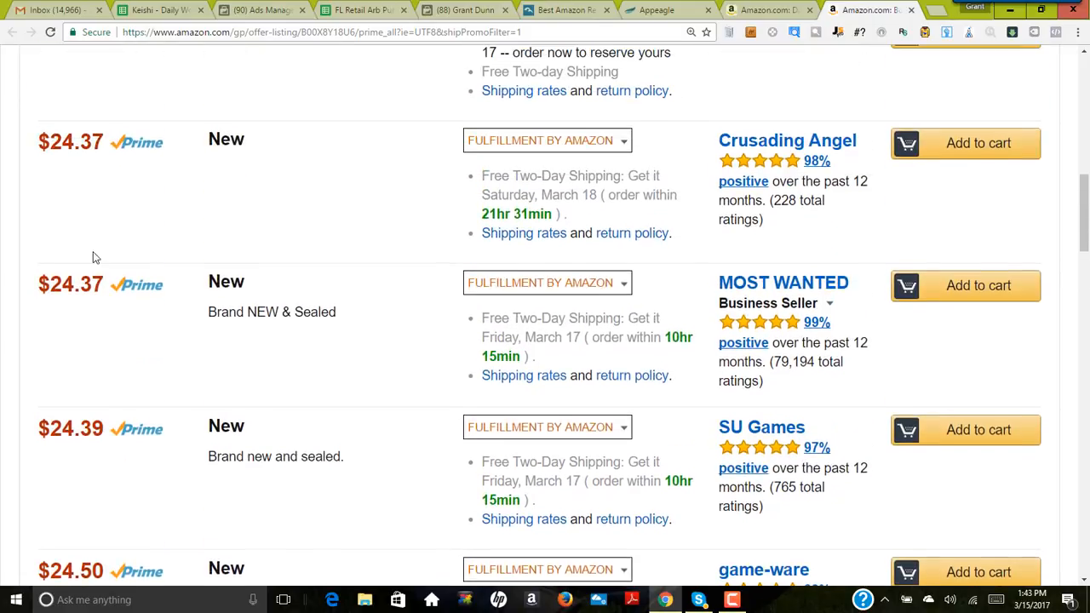
scroll(68, 153, "up", 1)
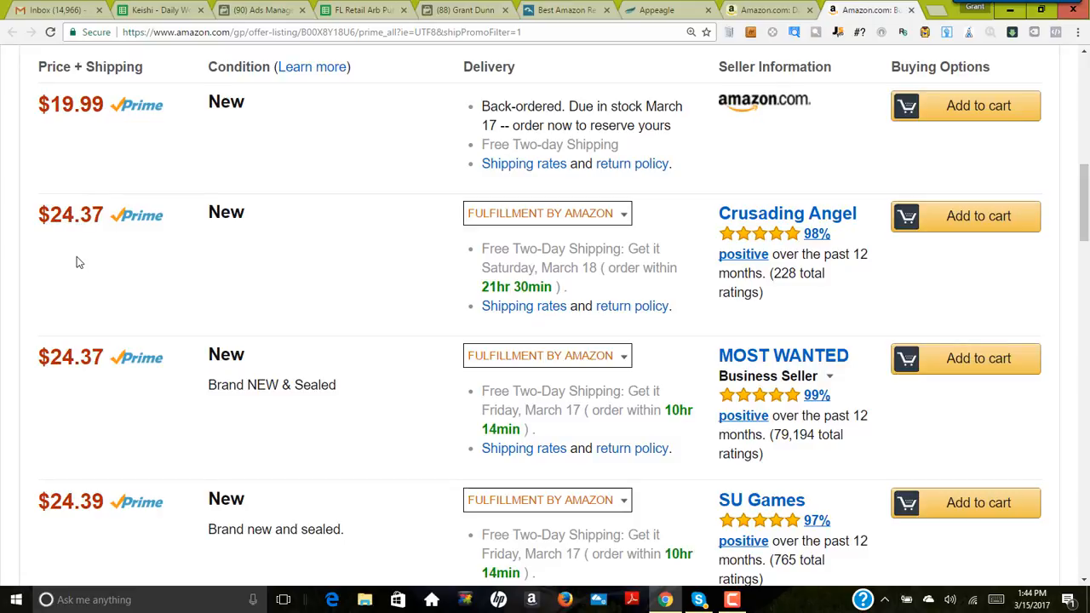
scroll(161, 306, "up", 5)
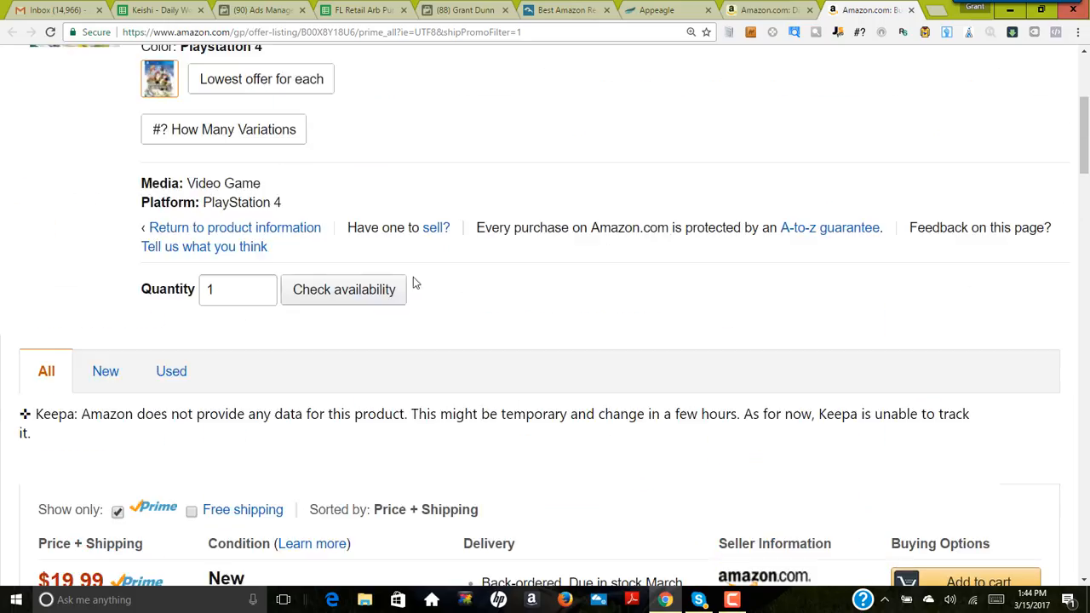
scroll(392, 365, "down", 12)
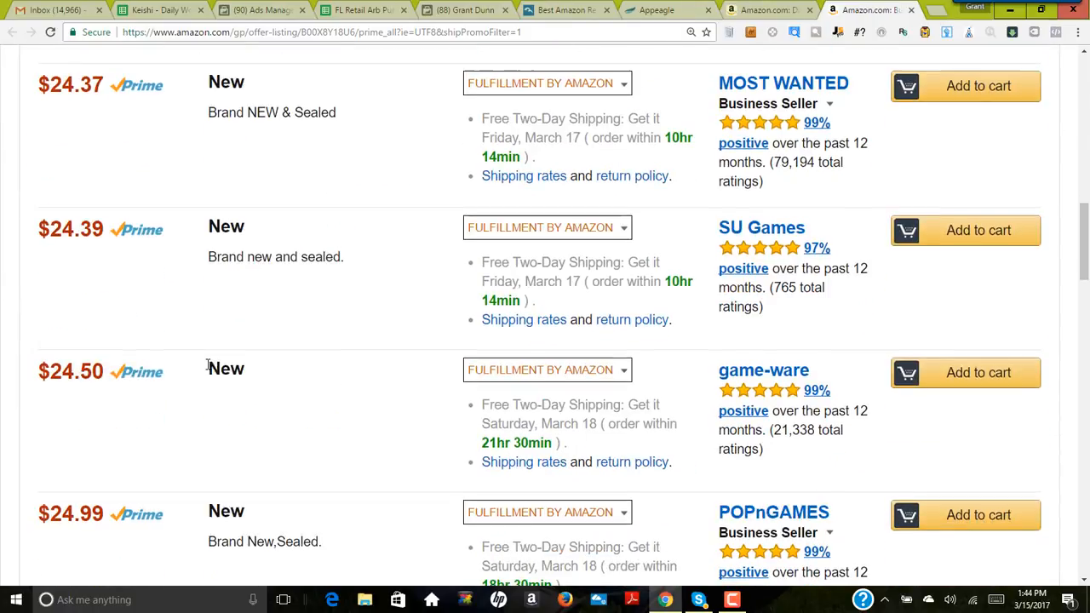
scroll(119, 343, "down", 4)
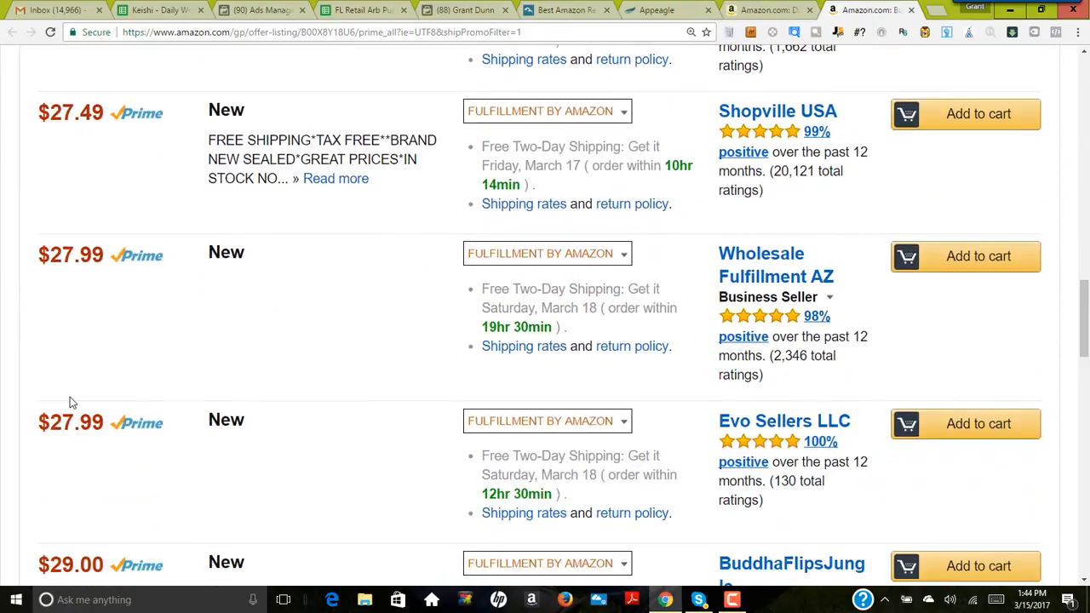
scroll(72, 412, "up", 8)
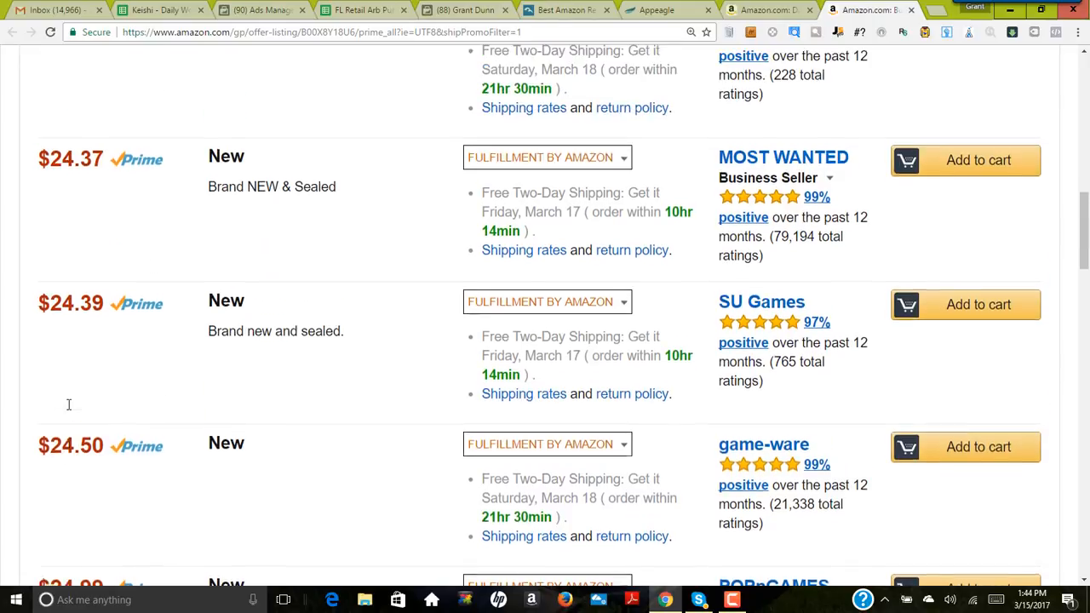
scroll(247, 313, "up", 3)
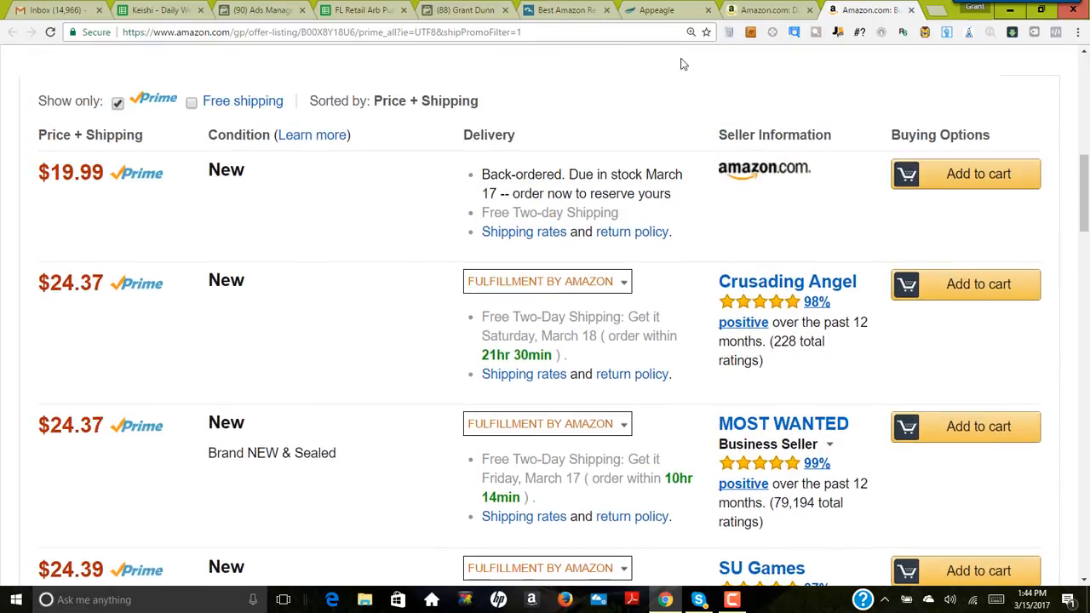
Step: Switch back to Appeagle and save the Digimon listing's price and strategy settings
left_click(769, 10)
left_click(654, 10)
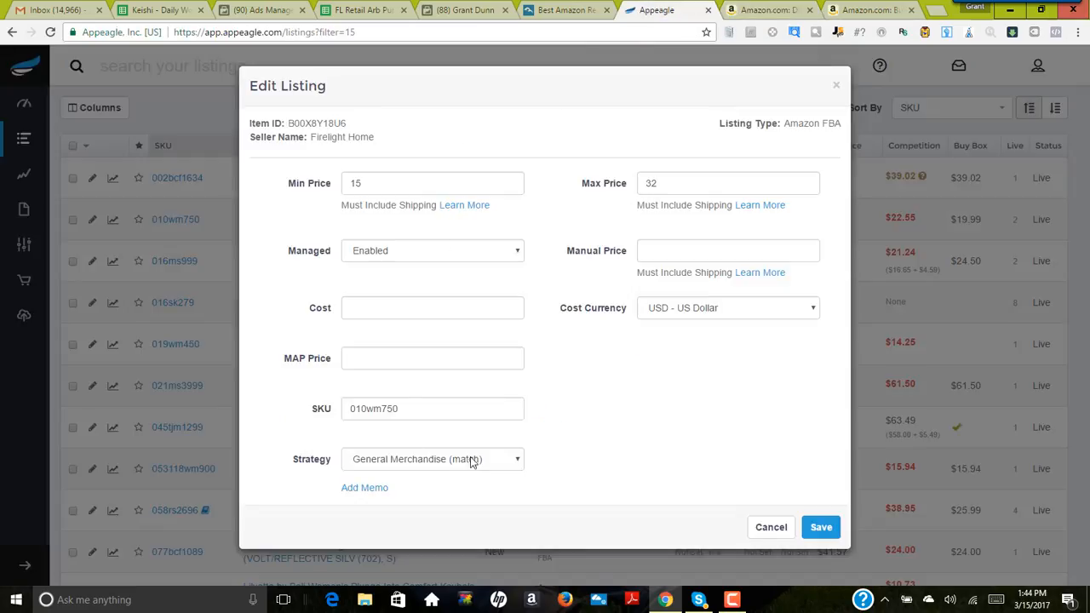
left_click(822, 529)
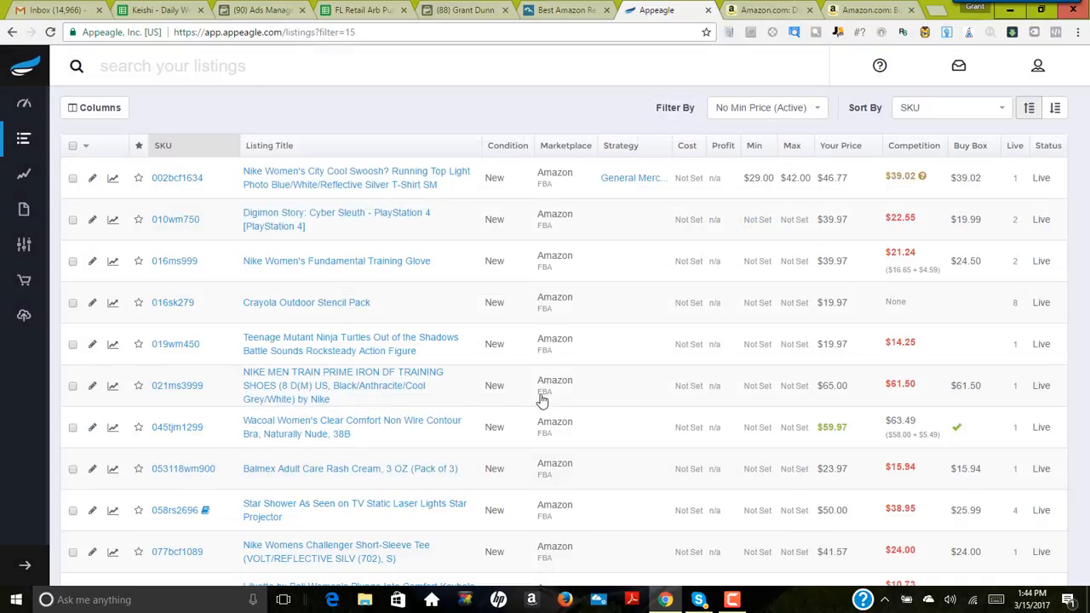
Step: Open the Amazon product page of the Nike Women's Fundamental Training Glove listing
left_click(335, 263)
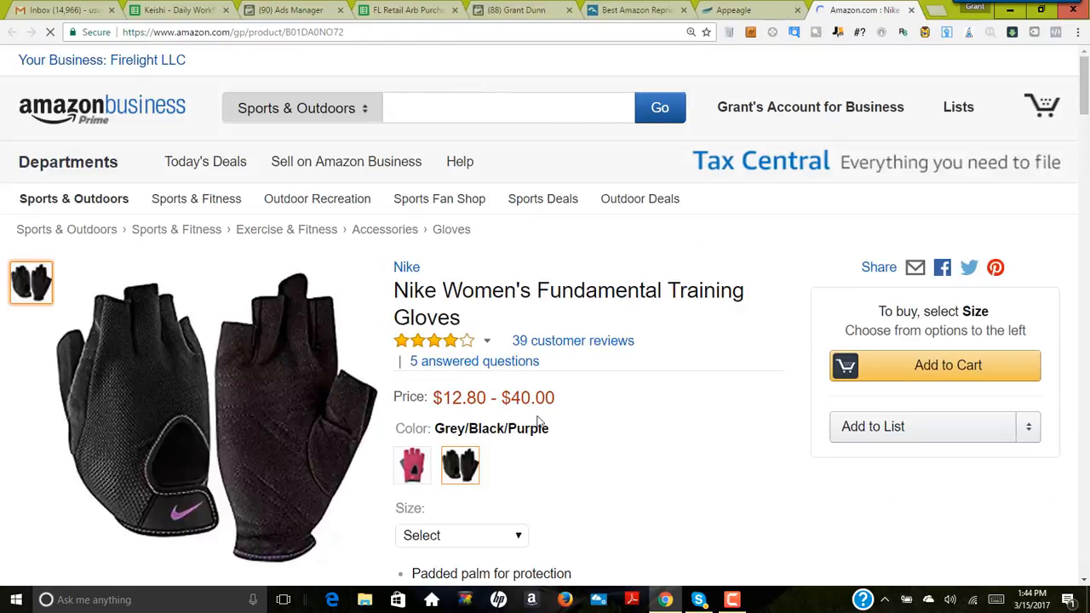
Step: Check the glove's size options on Amazon, and open its competing offers from the listing's competition price in Appeagle
scroll(546, 385, "down", 2)
scroll(545, 385, "down", 3)
left_click(484, 245)
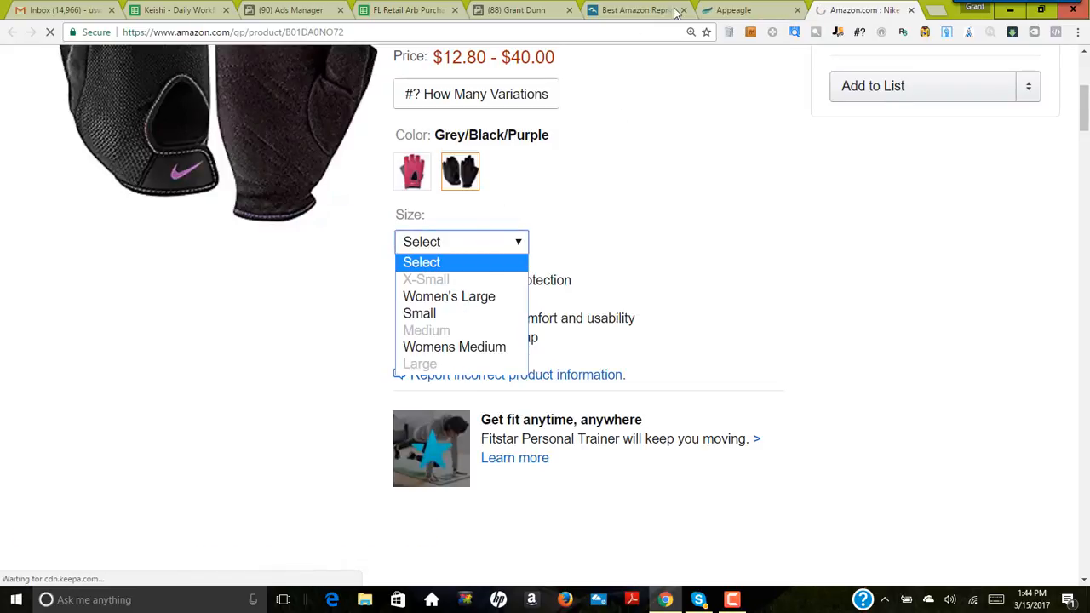
left_click(751, 15)
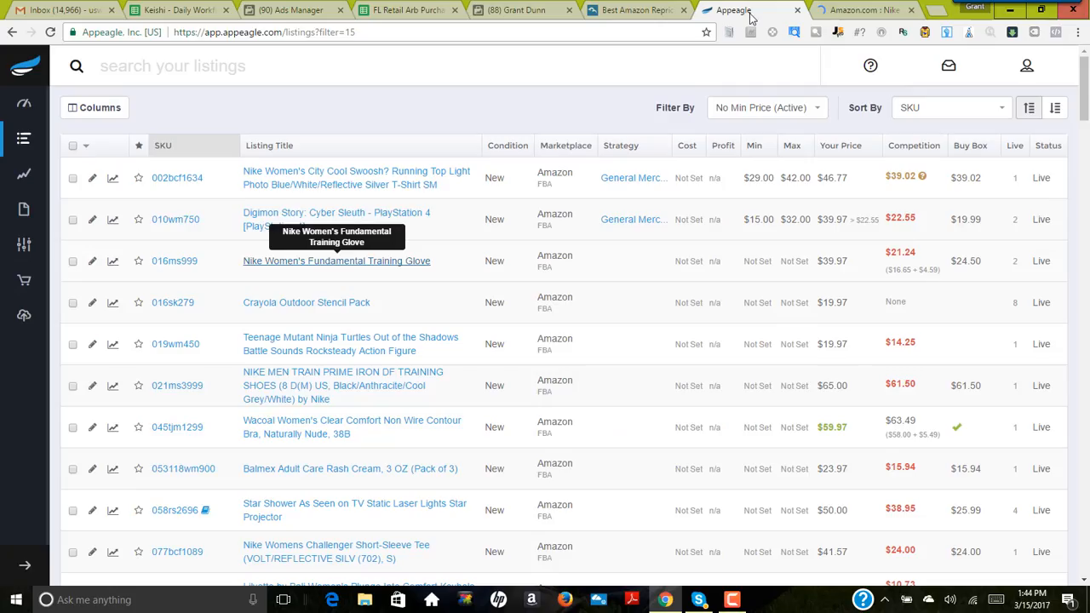
left_click(903, 257)
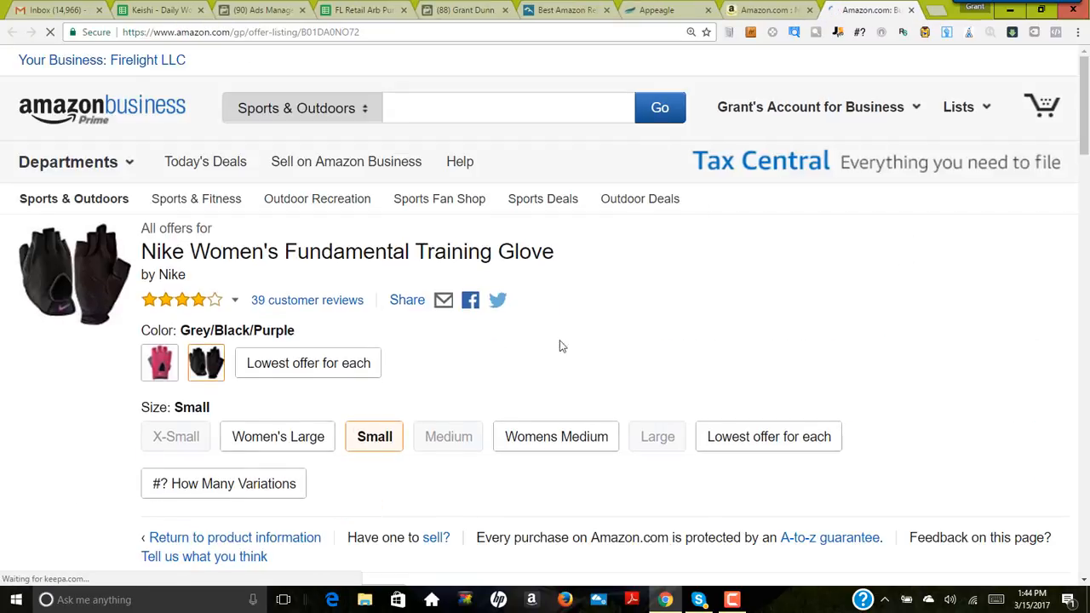
Step: Return to the glove's Amazon product page and select the size Small
left_click(778, 12)
scroll(581, 380, "down", 7)
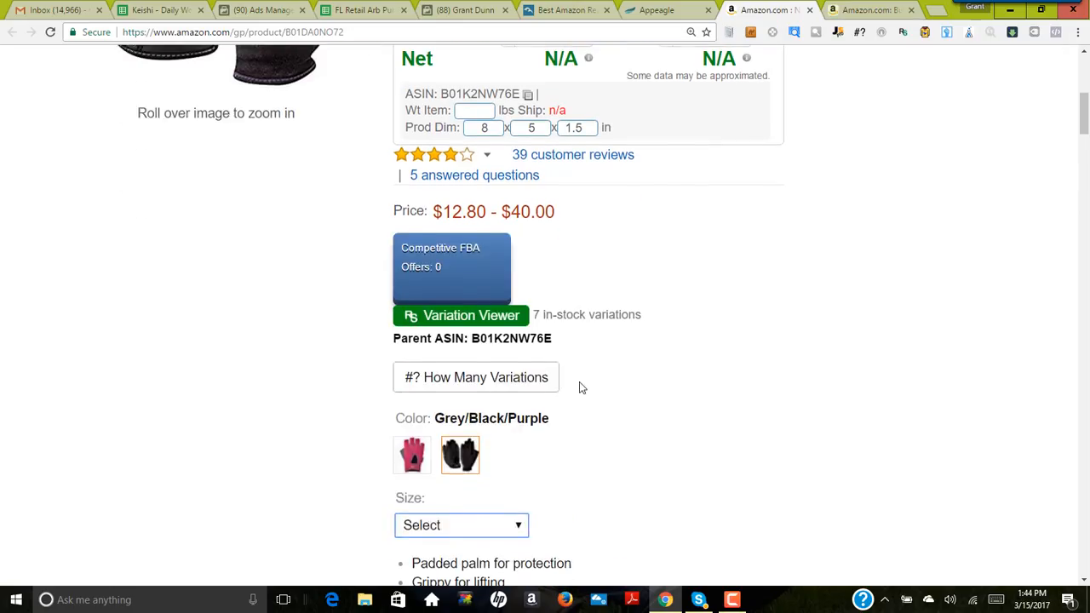
left_click(507, 171)
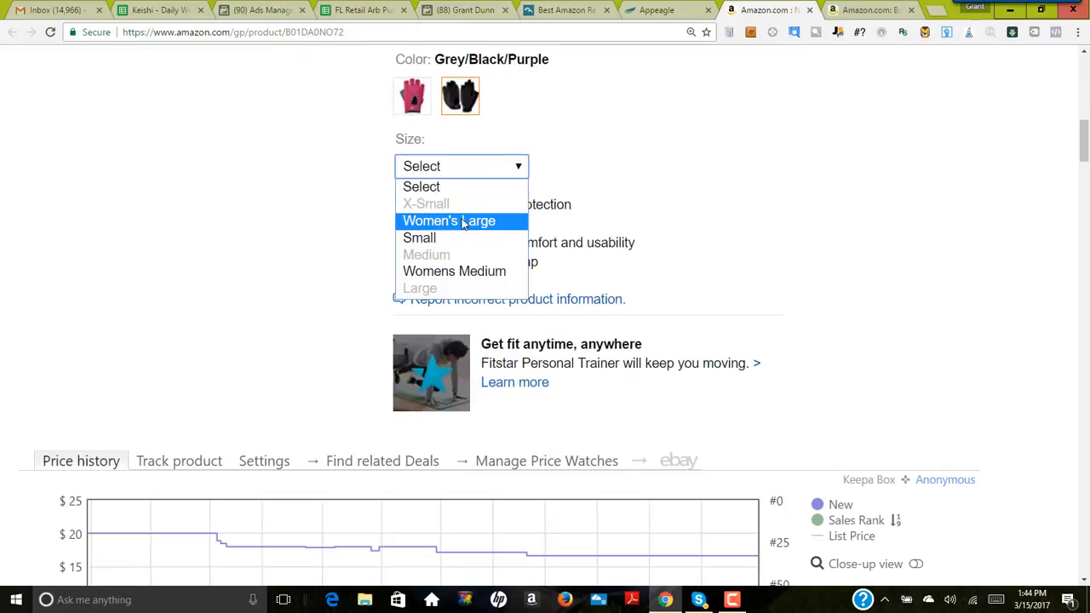
left_click(425, 236)
Step: Compare the glove's competition price in Appeagle with the sellers' prices and selected size on its Amazon offer listing
left_click(656, 11)
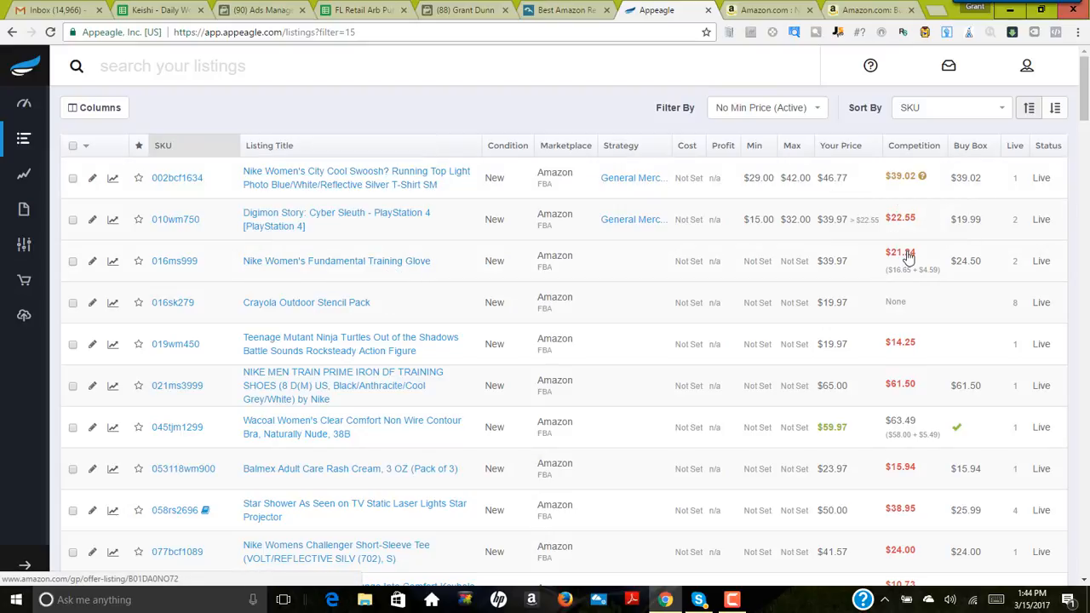
left_click(782, 10)
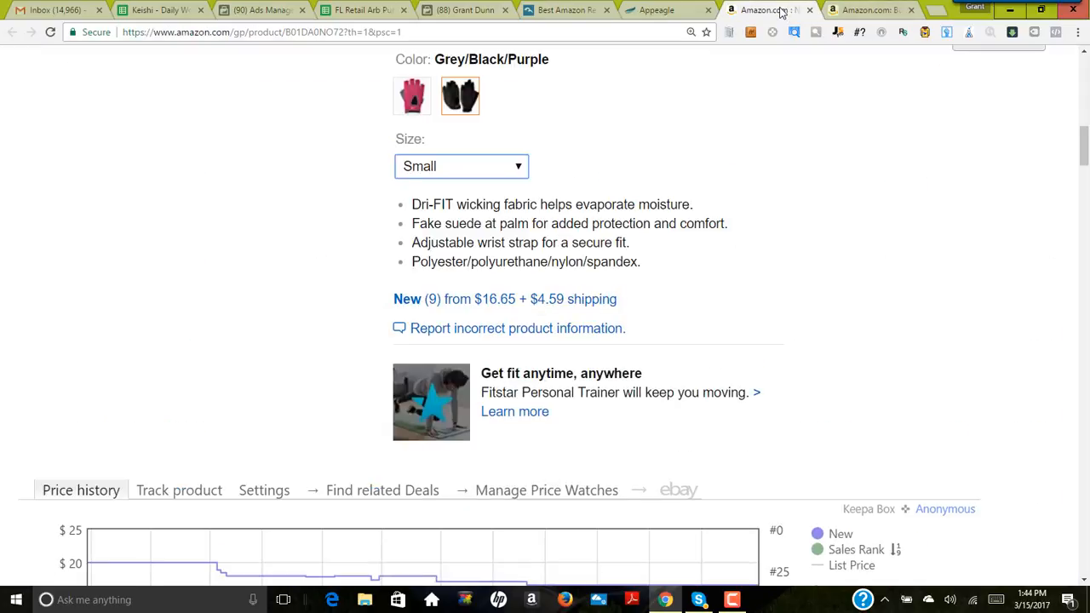
left_click(860, 10)
scroll(716, 298, "down", 15)
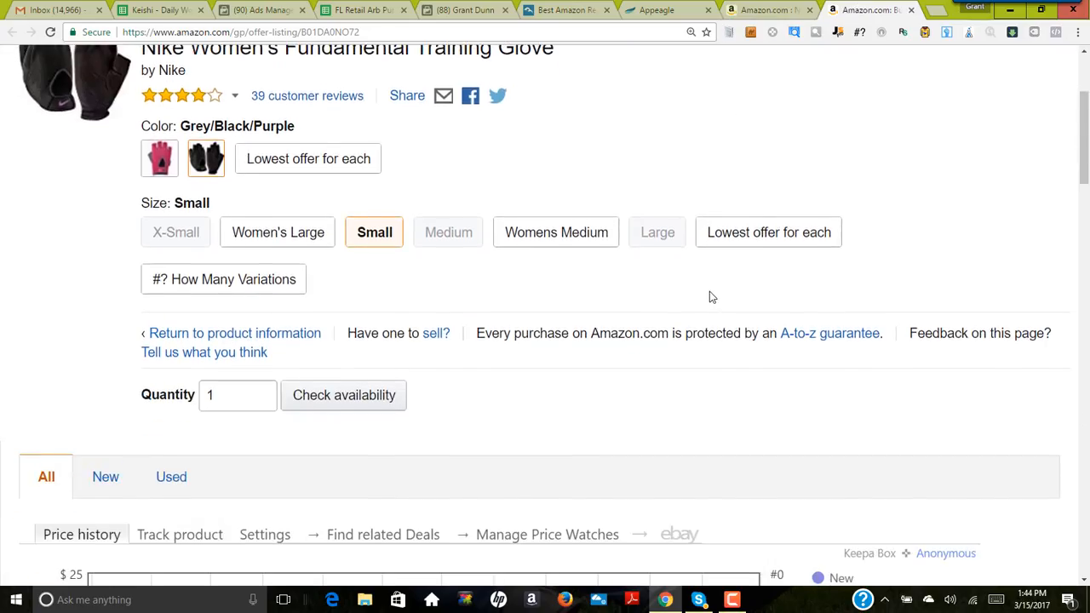
scroll(286, 215, "down", 3)
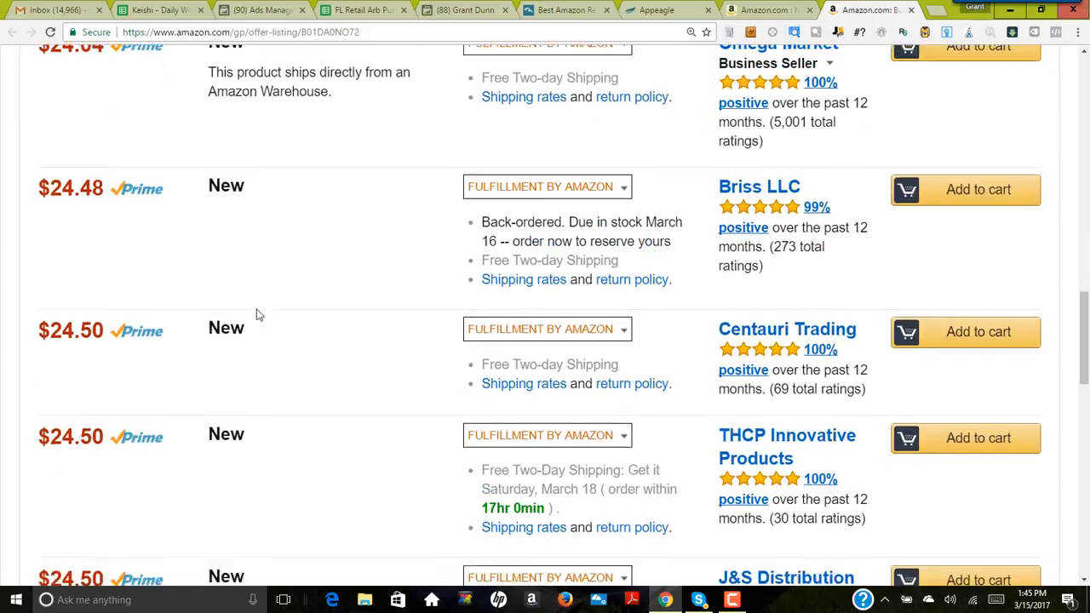
scroll(258, 311, "up", 10)
scroll(396, 354, "up", 4)
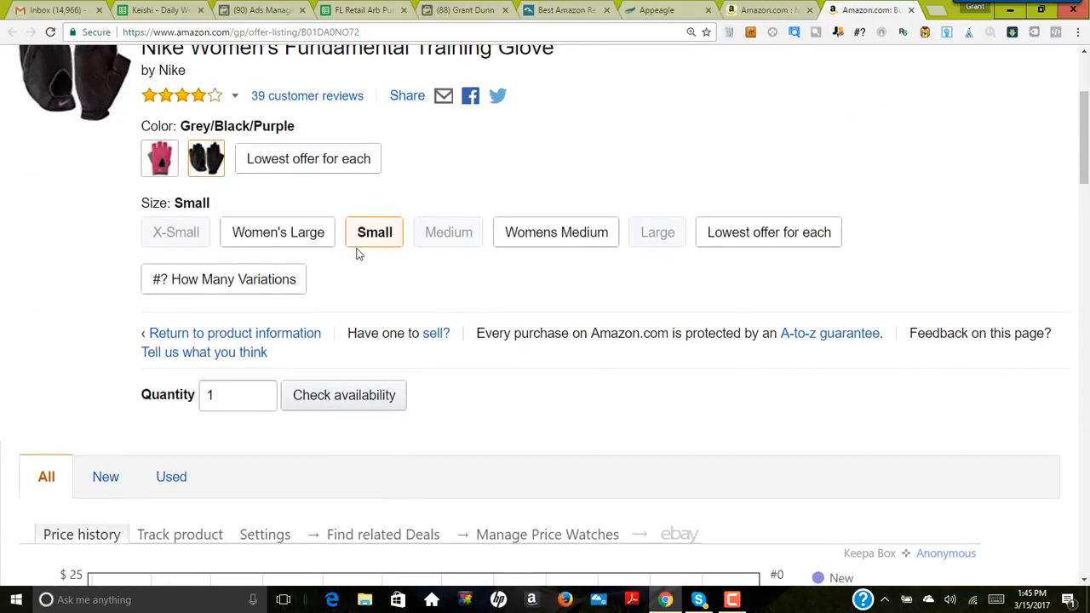
scroll(401, 326, "up", 2)
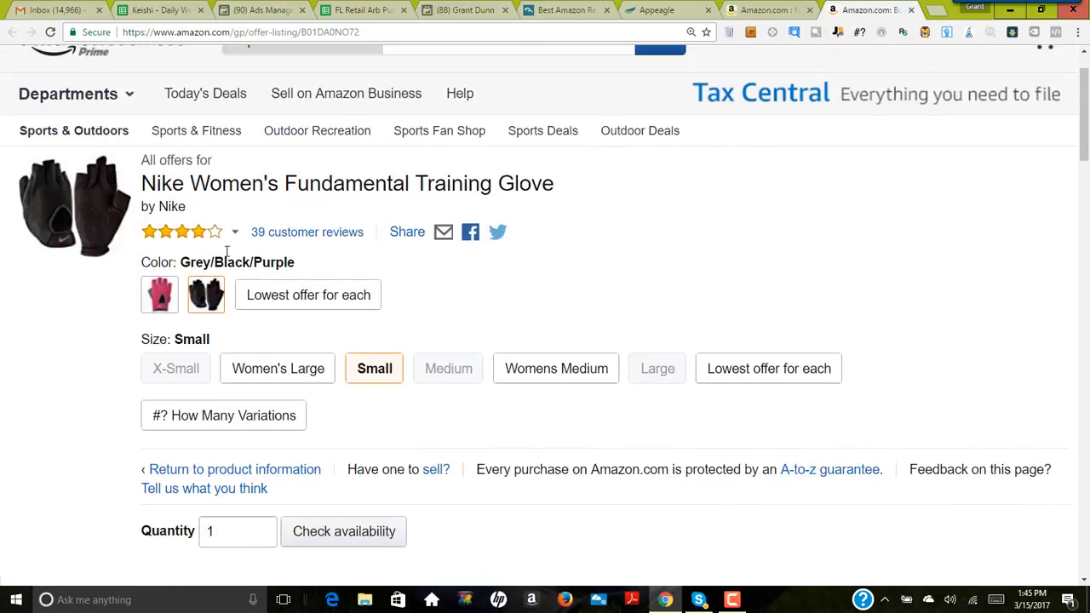
Step: Set the sell price in the profit calculator on the glove's product page to 17.00
left_click(766, 15)
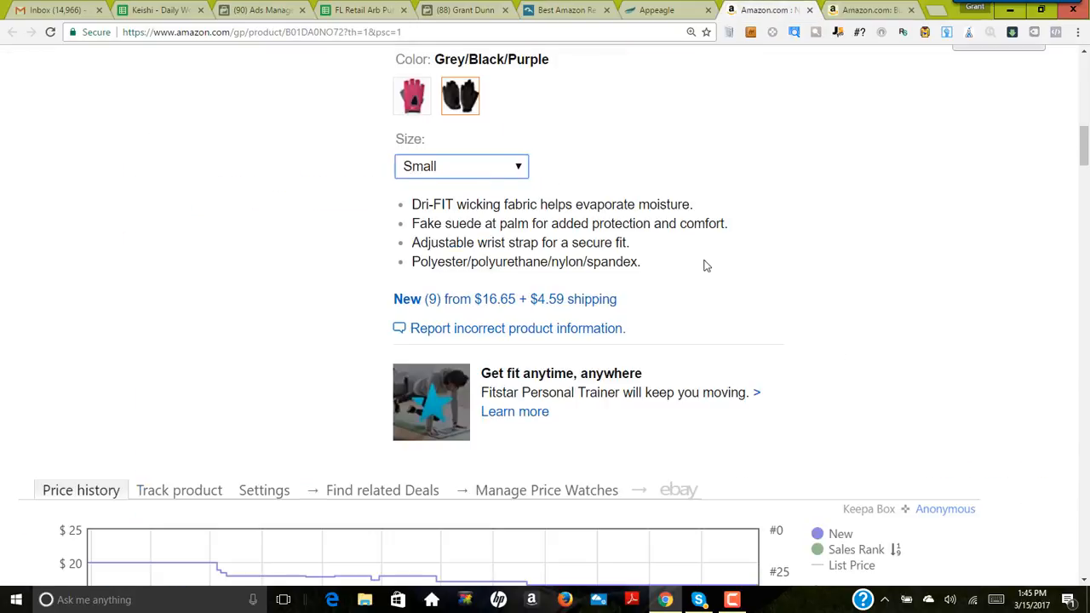
scroll(704, 266, "up", 7)
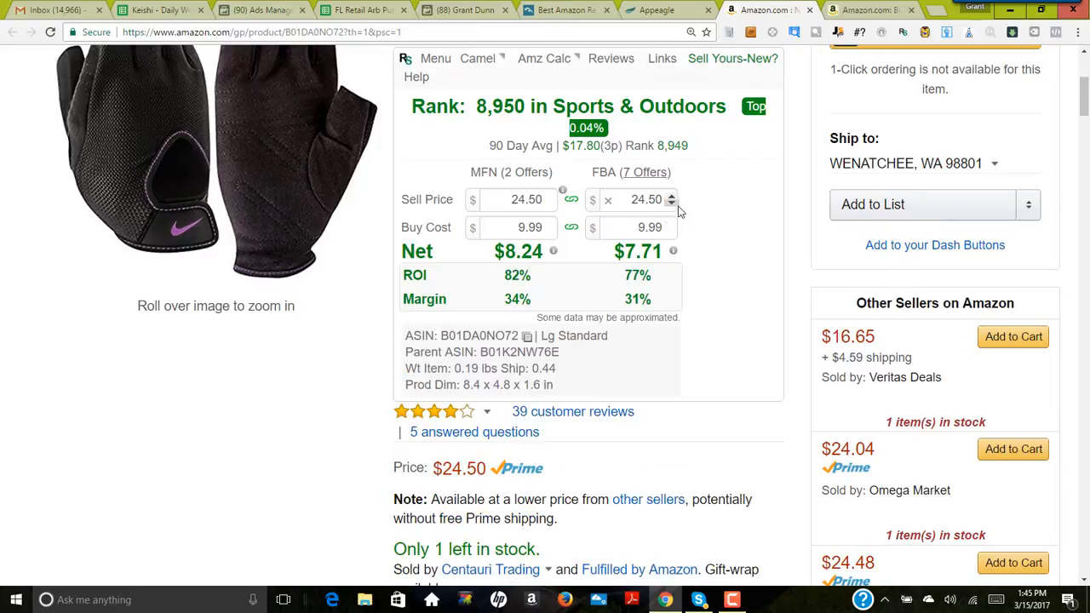
scroll(679, 211, "down", 8)
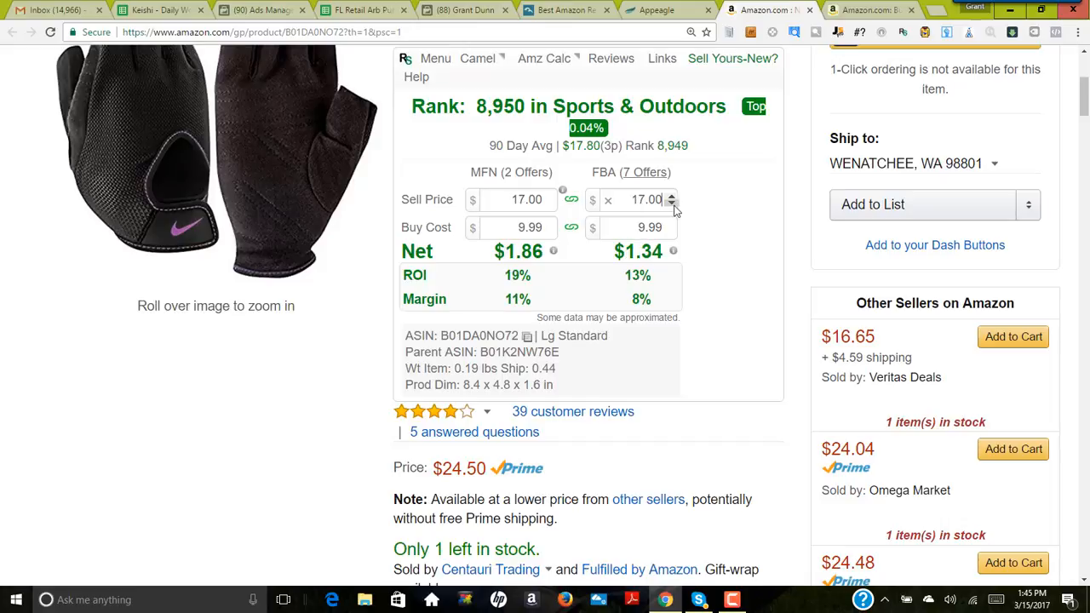
Step: Switch to Appeagle and enter a minimum price of 17 for the Nike Women's Fundamental Training Glove listing
left_click(660, 9)
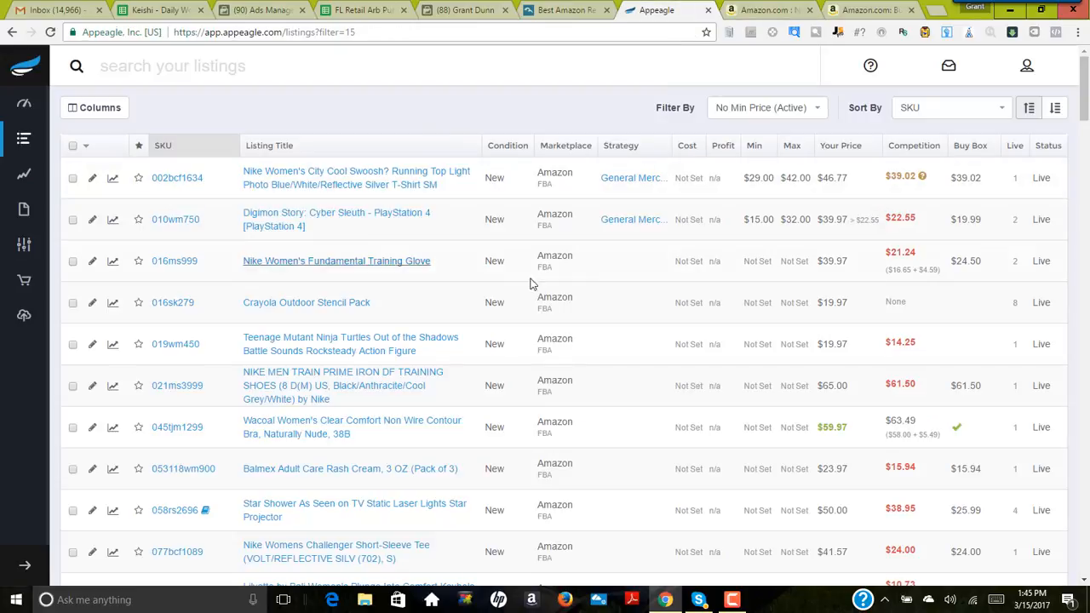
left_click(766, 264)
type("17")
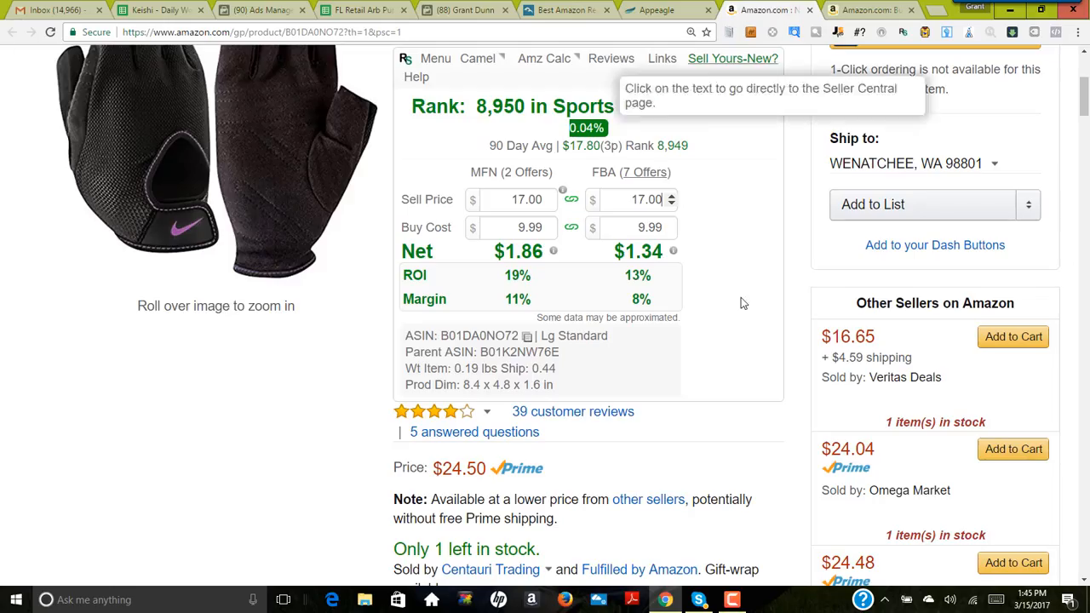
Step: Examine the glove's price and offer-count history on Amazon, comparing the 3-month range with the full range
left_click(767, 10)
scroll(774, 305, "down", 9)
scroll(774, 306, "down", 7)
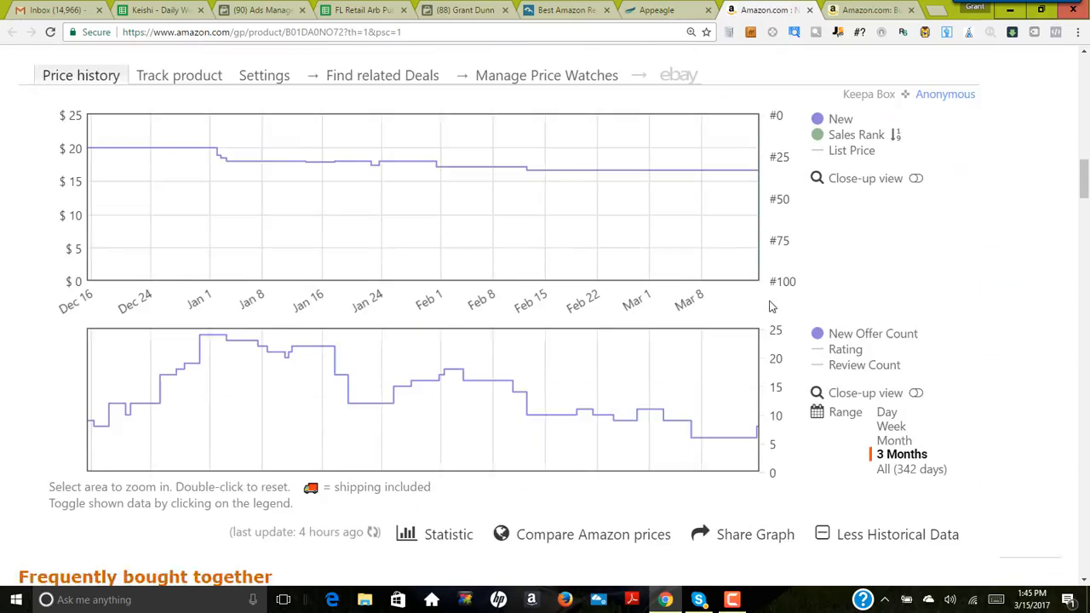
left_click(928, 457)
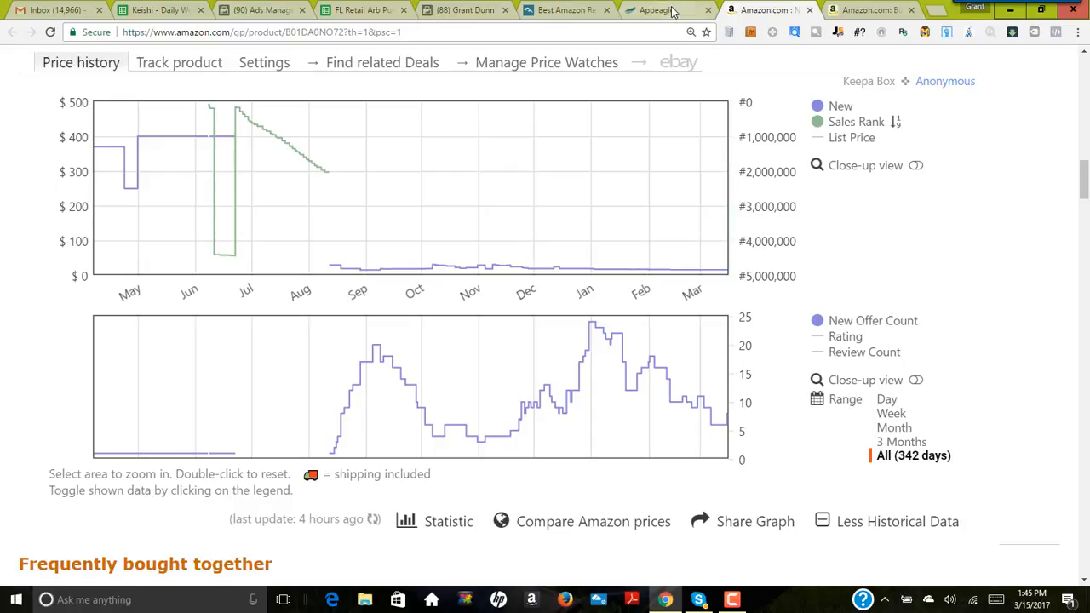
left_click(908, 442)
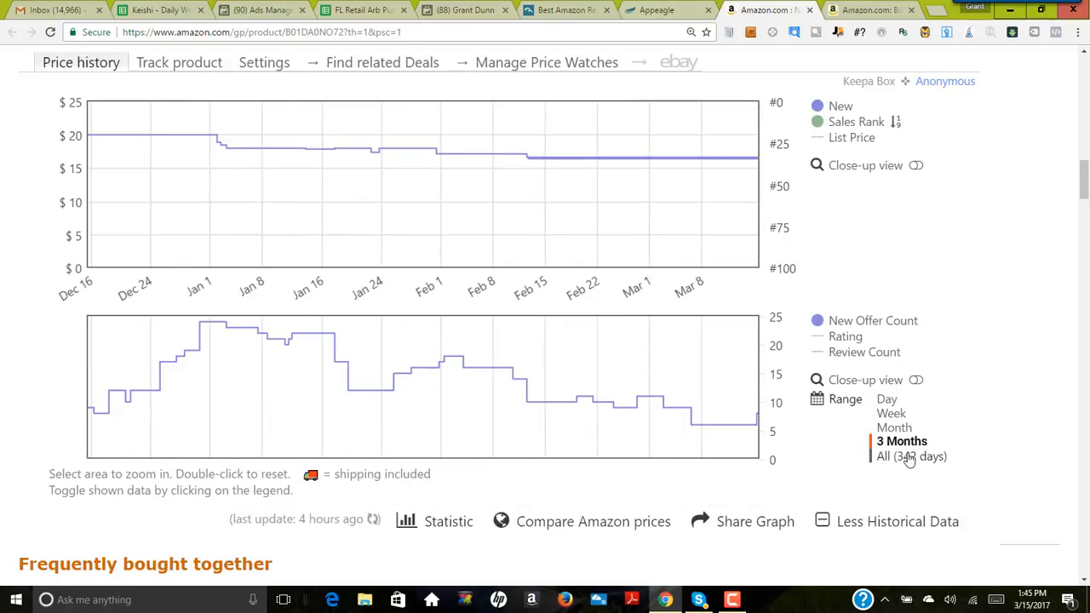
left_click(907, 457)
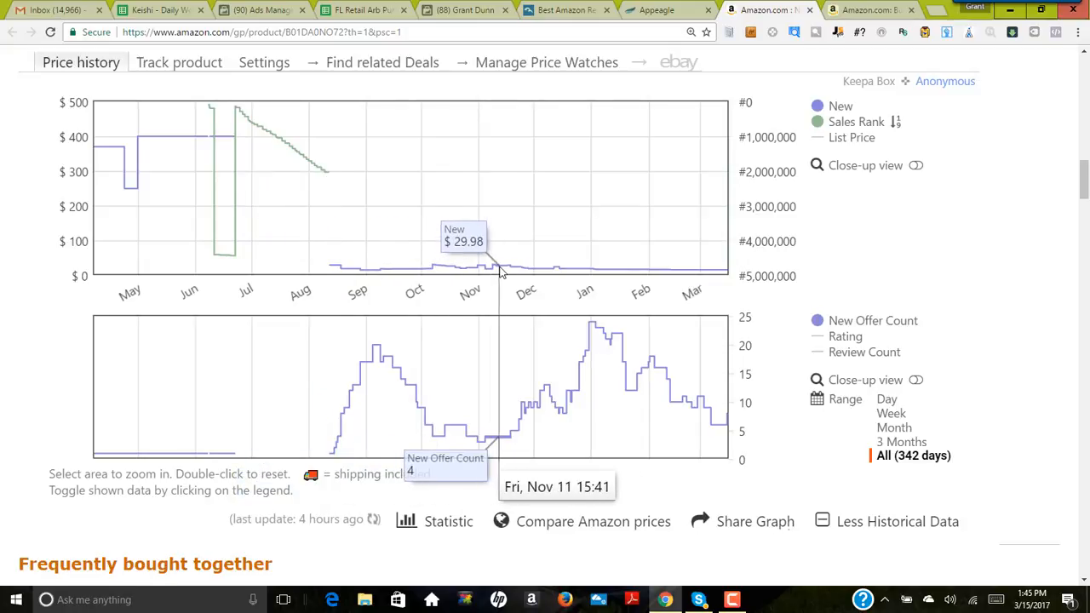
left_click(656, 10)
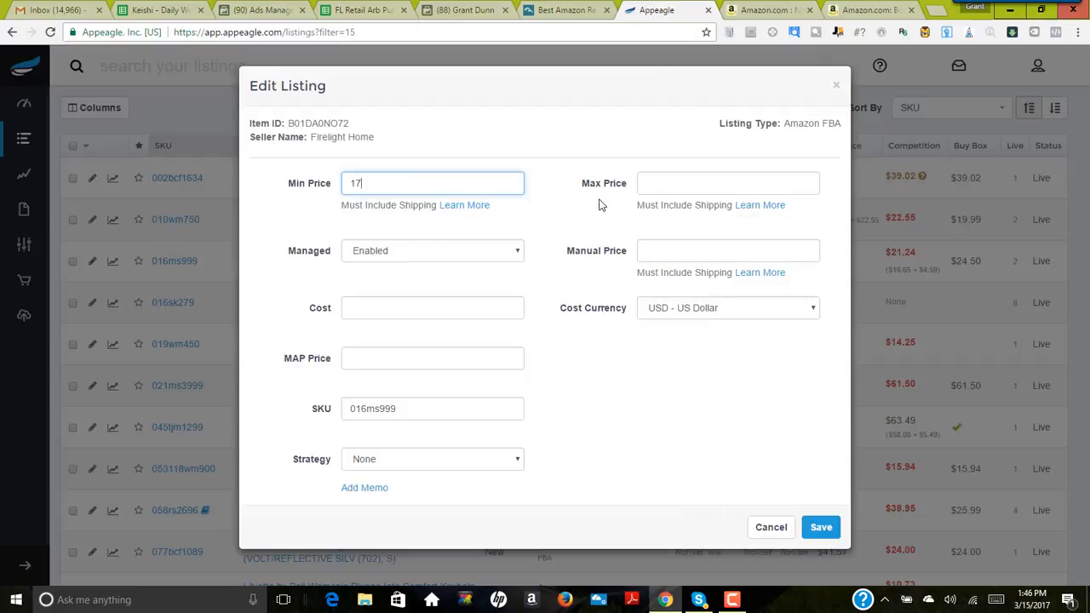
left_click(770, 10)
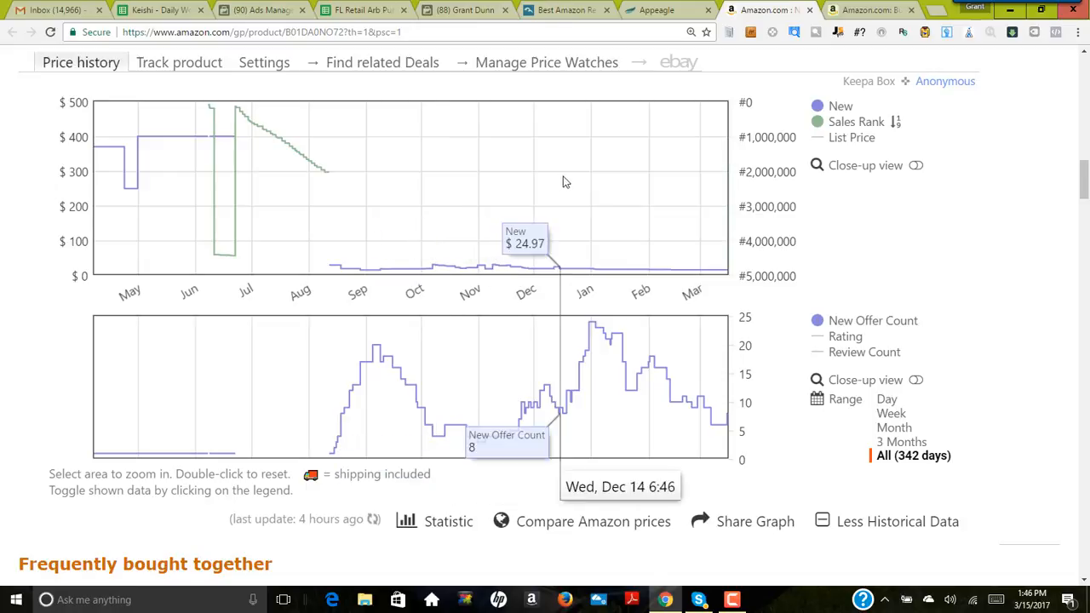
Step: Set the glove listing's max price to 35 and its strategy to General Merchandise (match), and save it in Appeagle
left_click(673, 11)
left_click(662, 181)
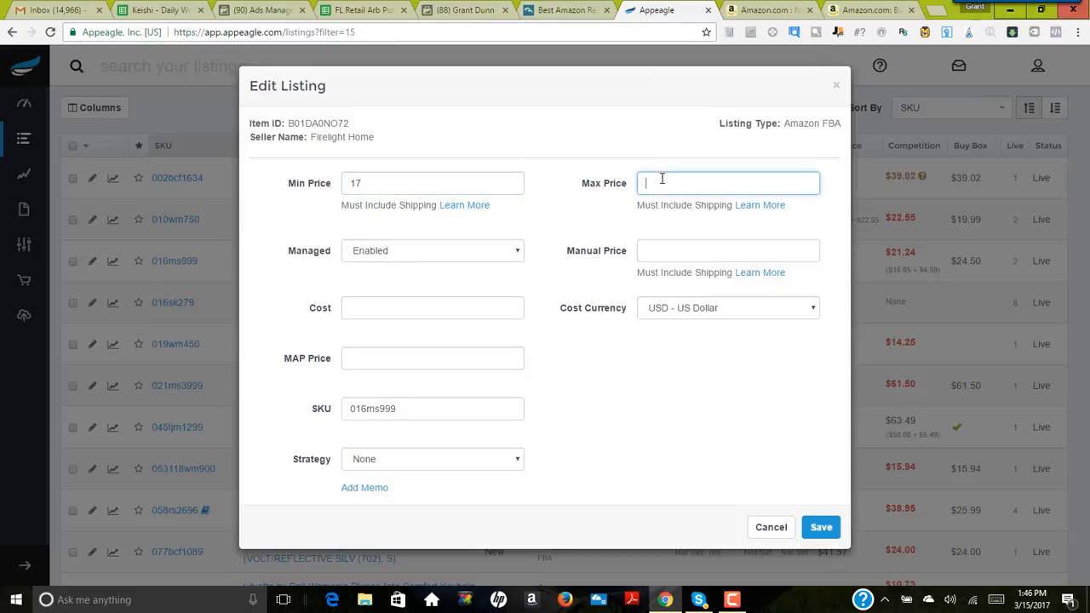
left_click(460, 460)
left_click(426, 344)
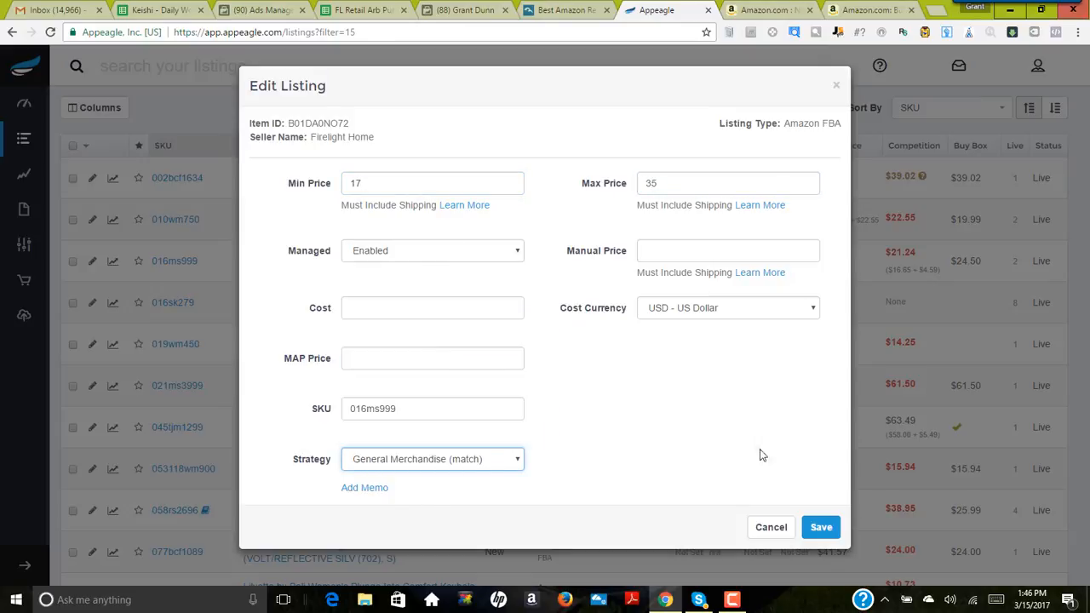
left_click(822, 528)
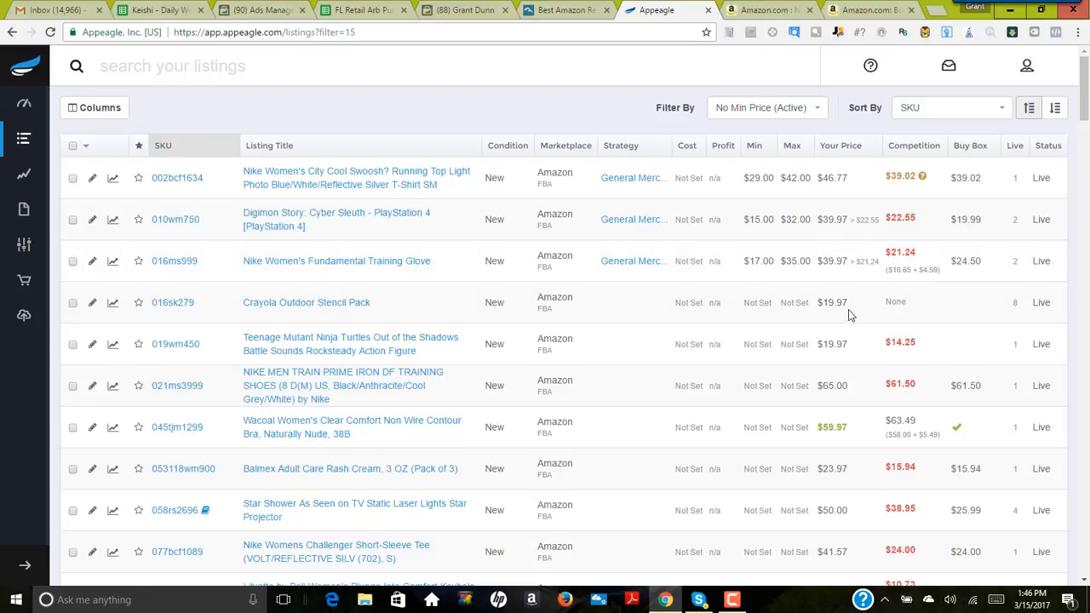
Step: Review the glove's repricing values in Appeagle against its Amazon price history and the lowest competing offers
scroll(849, 294, "down", 1)
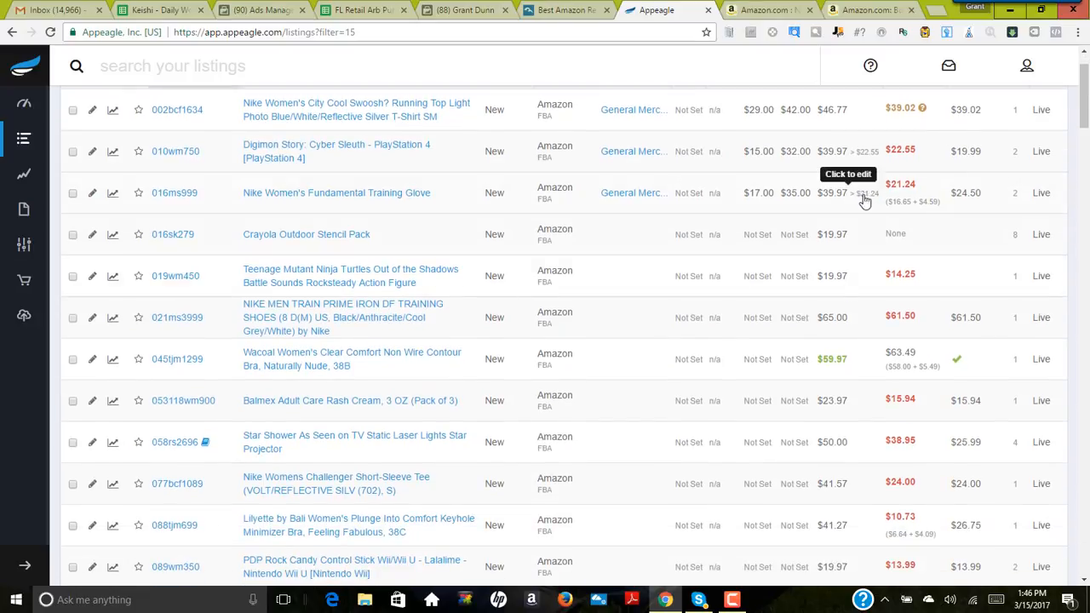
mouse_move(901, 188)
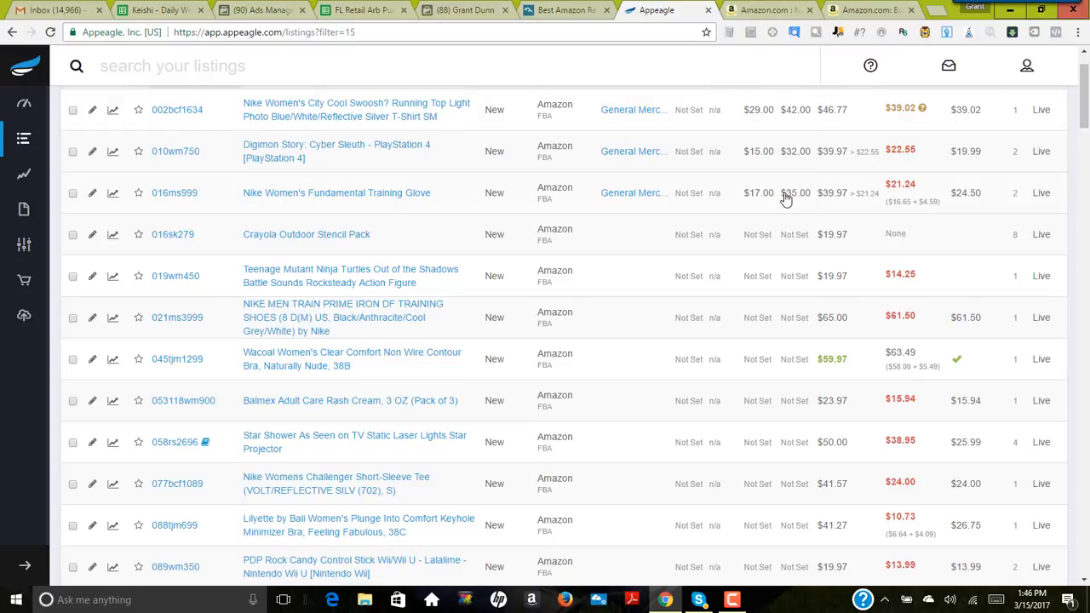
left_click(751, 10)
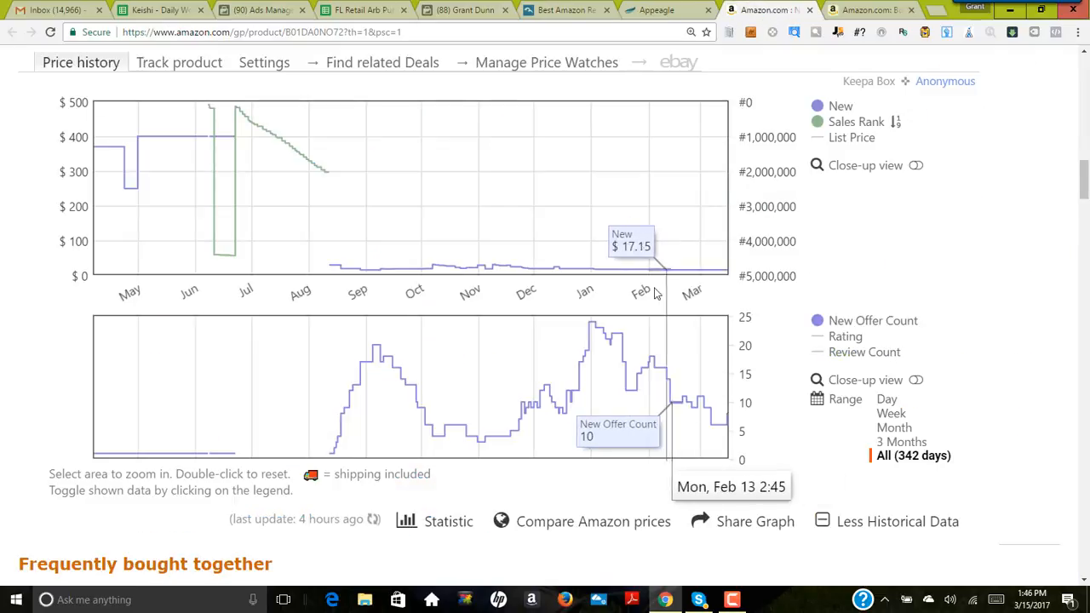
scroll(652, 329, "up", 5)
scroll(652, 328, "up", 5)
scroll(649, 342, "down", 14)
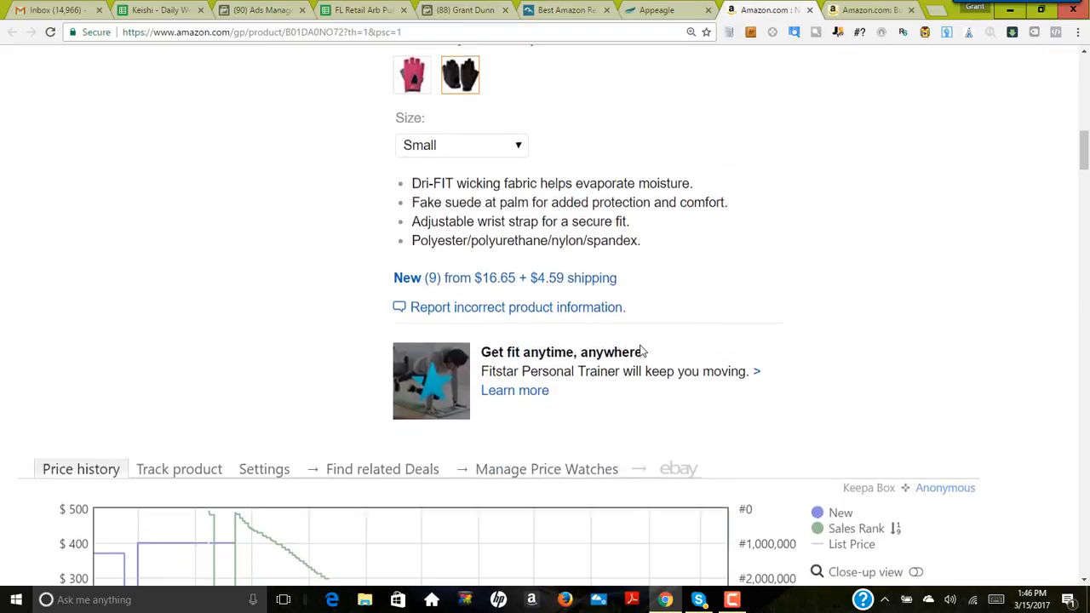
scroll(635, 348, "down", 10)
scroll(622, 329, "up", 9)
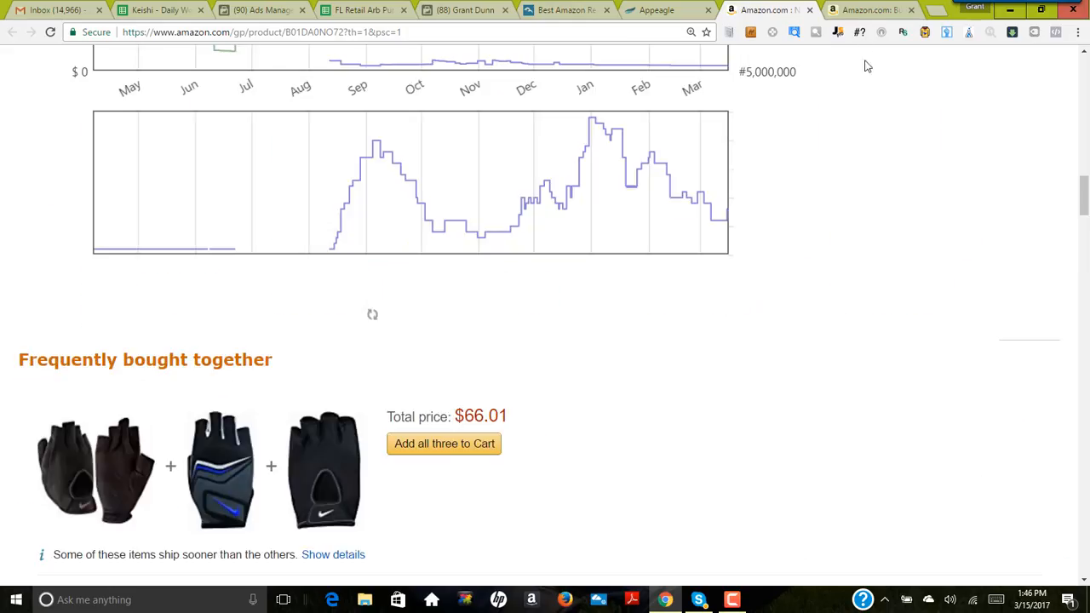
left_click(867, 10)
scroll(597, 353, "down", 15)
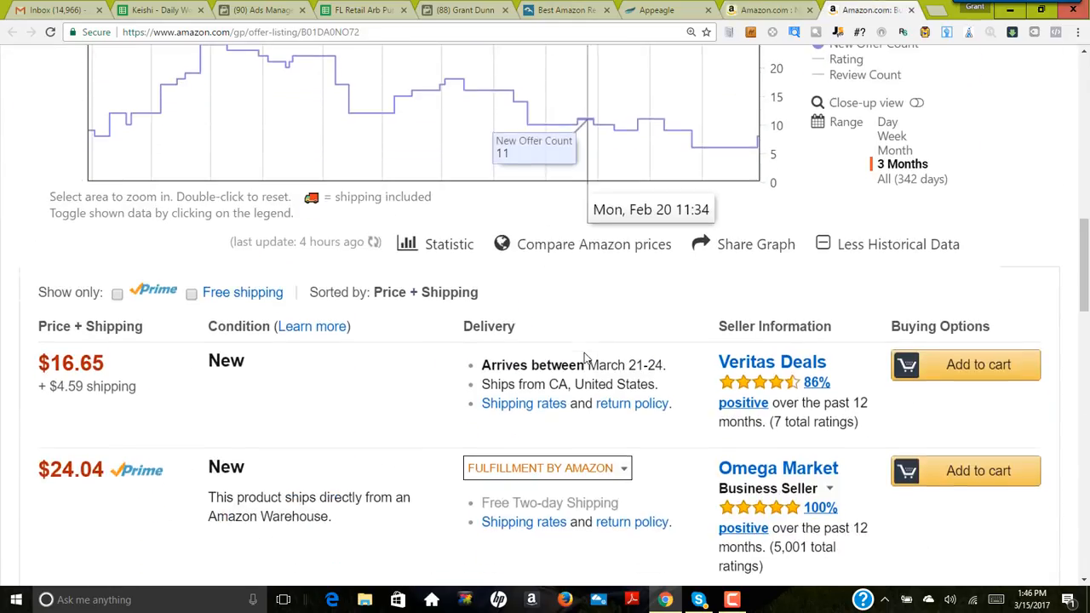
scroll(582, 358, "up", 2)
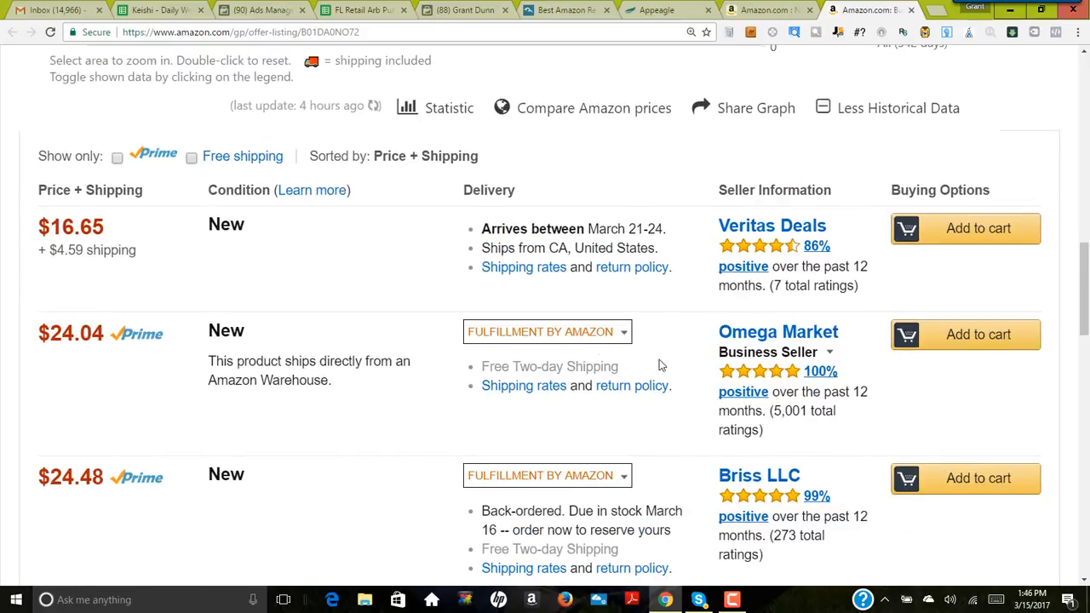
left_click(766, 10)
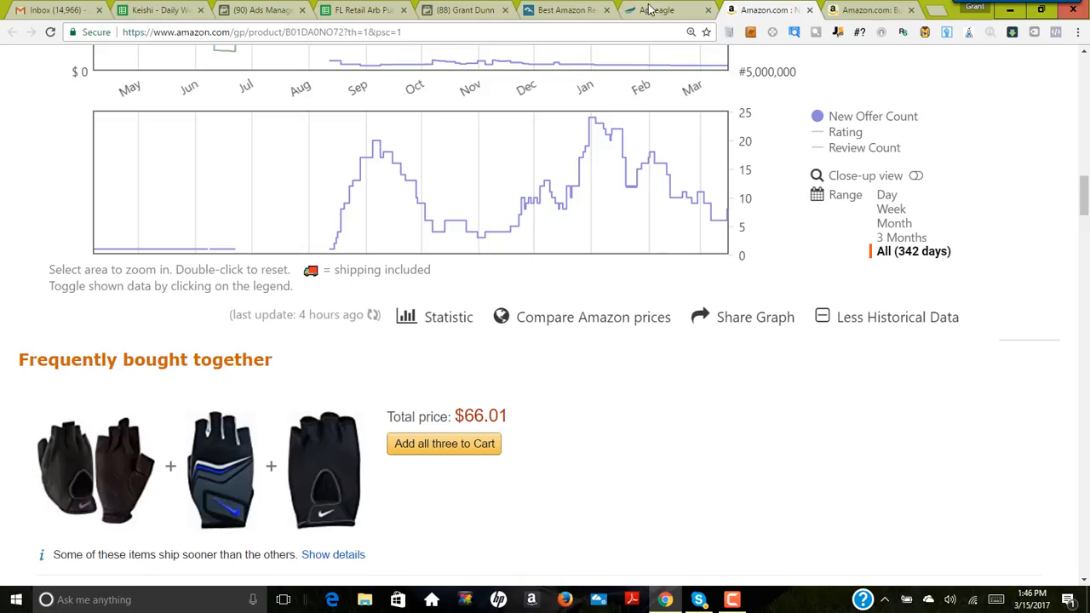
Step: Return to Appeagle and open the Amazon product page of the Crayola Outdoor Stencil Pack listing
left_click(656, 11)
scroll(496, 275, "down", 1)
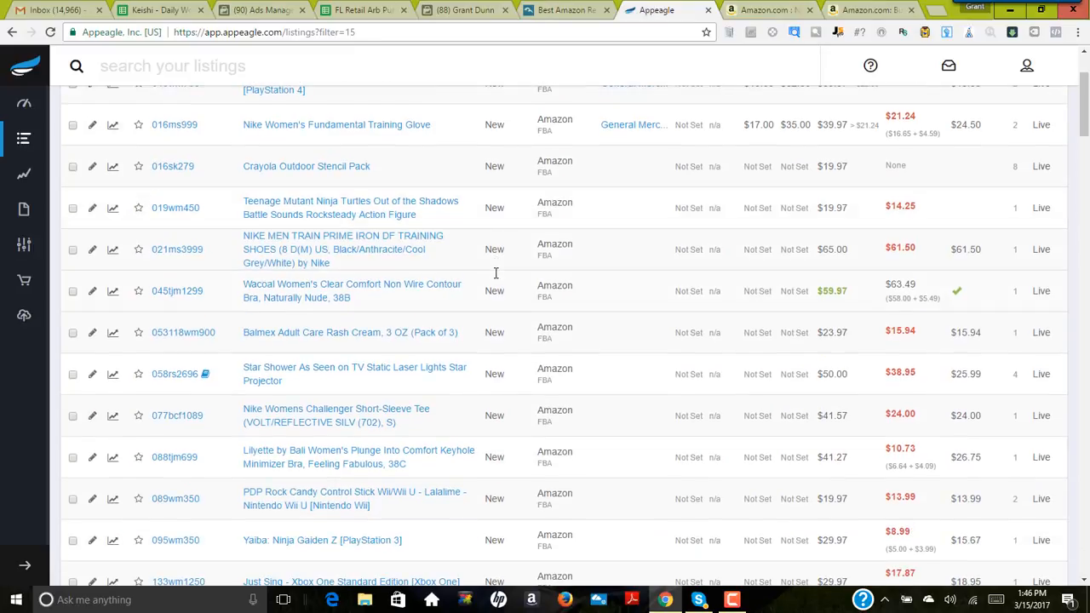
left_click(311, 166)
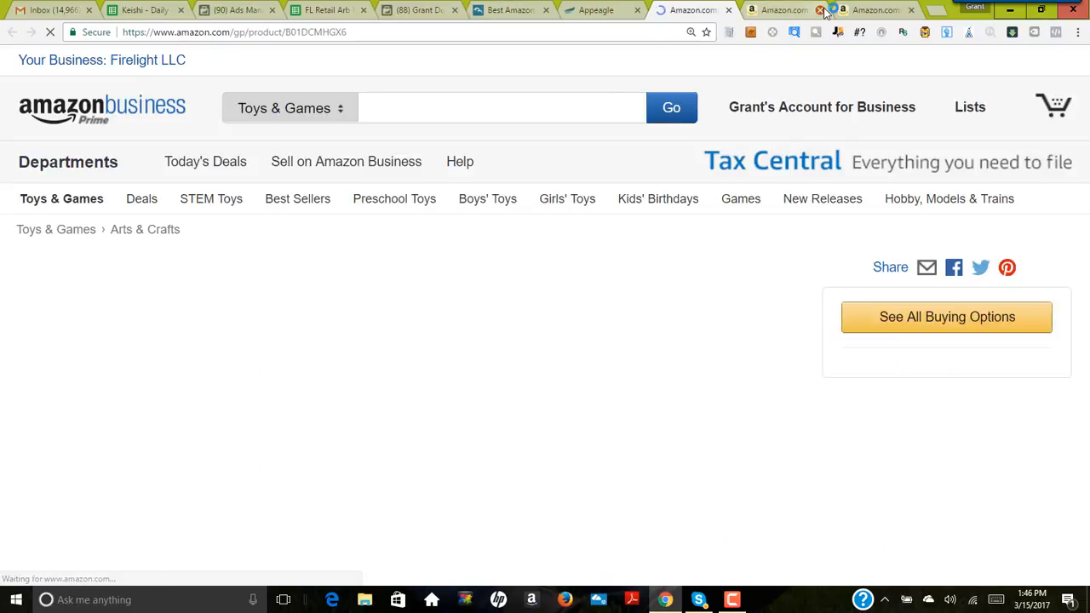
Step: Close the old Amazon product page and set the stencil pack's buy cost to 2.79 in the profit calculator
left_click(822, 10)
scroll(874, 316, "down", 2)
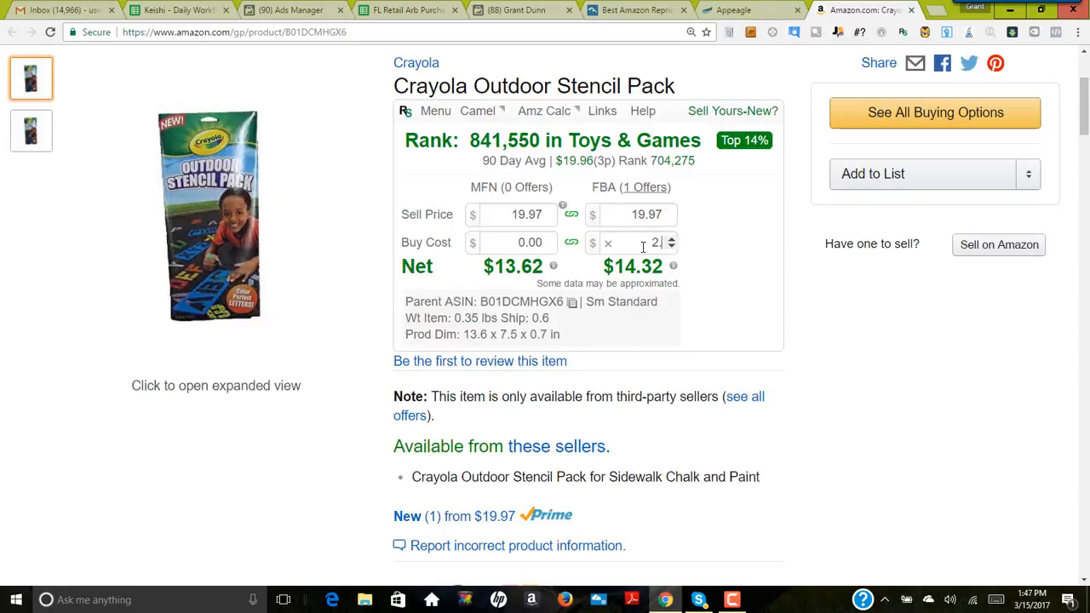
scroll(643, 247, "up", 3)
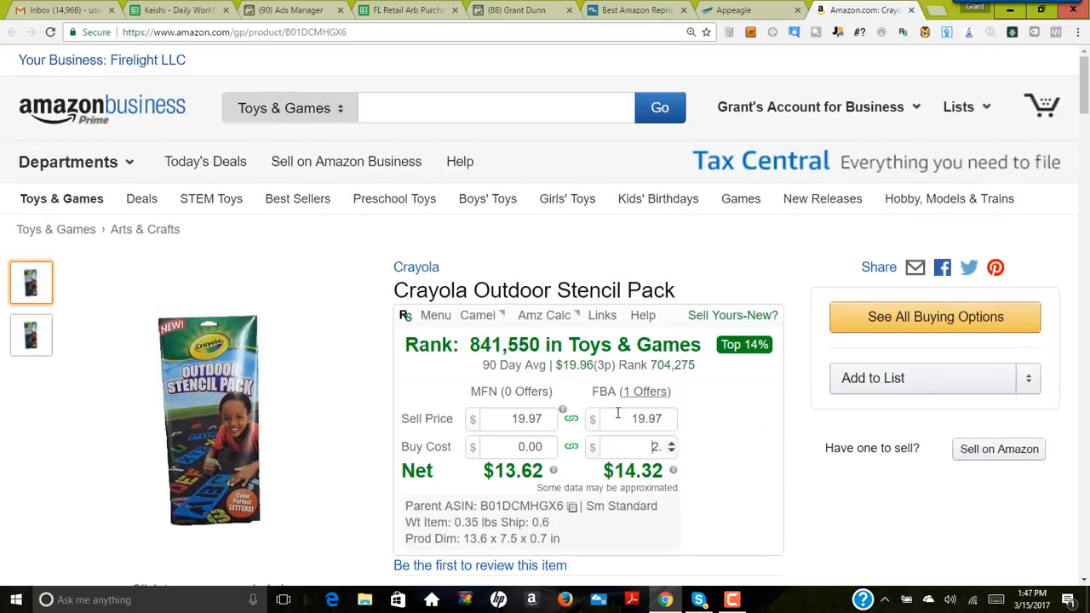
type("00")
scroll(866, 335, "down", 3)
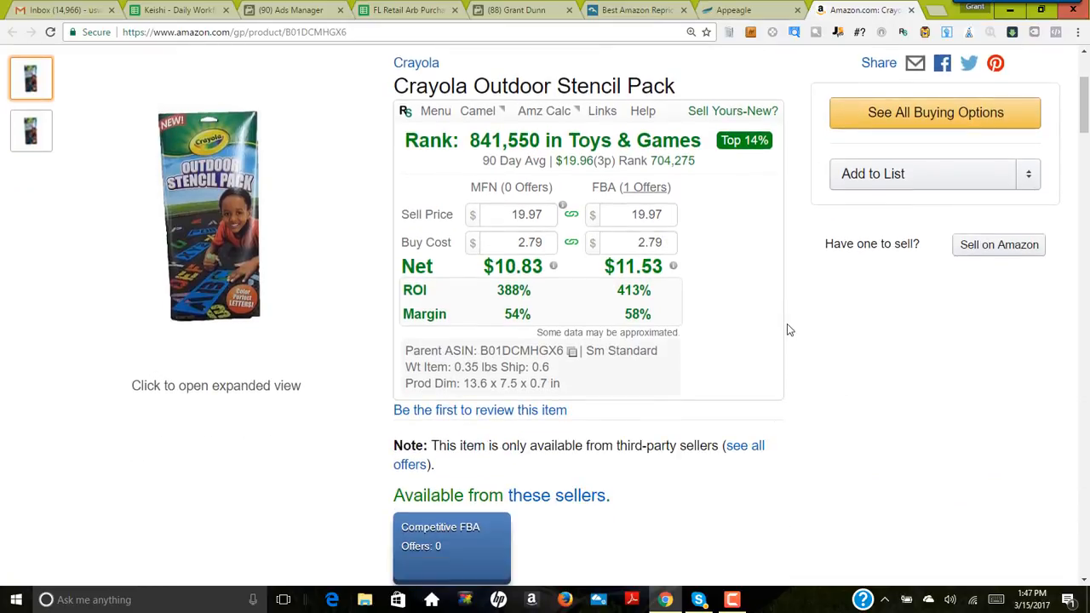
Step: Examine the stencil pack's 3-month price history and its sales rank in Toys & Games
scroll(758, 270, "down", 8)
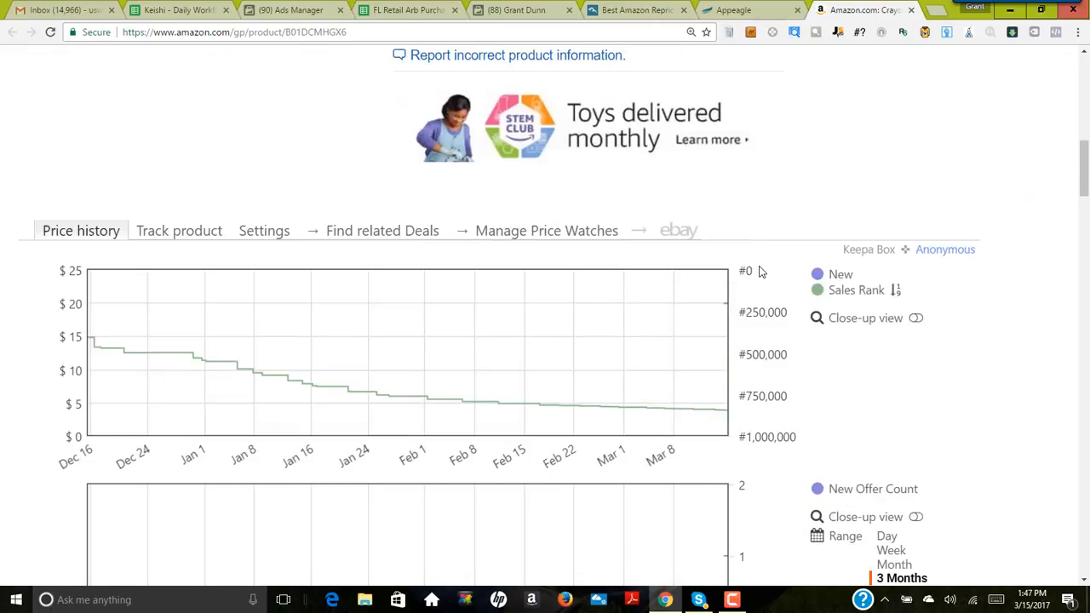
scroll(789, 404, "down", 3)
scroll(789, 404, "up", 12)
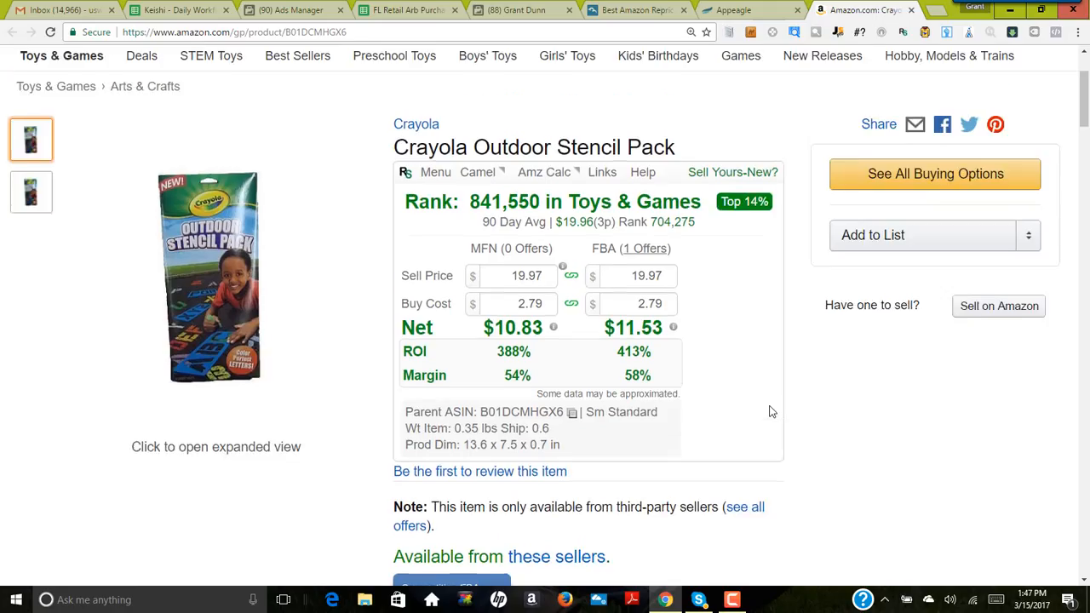
scroll(769, 413, "down", 1)
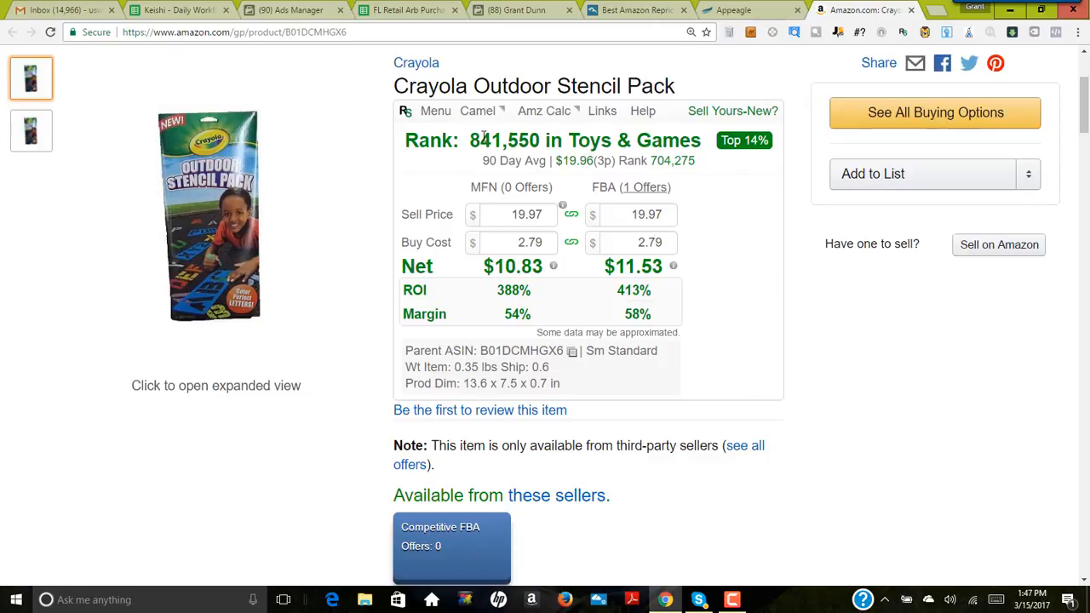
left_click_drag(470, 140, 516, 139)
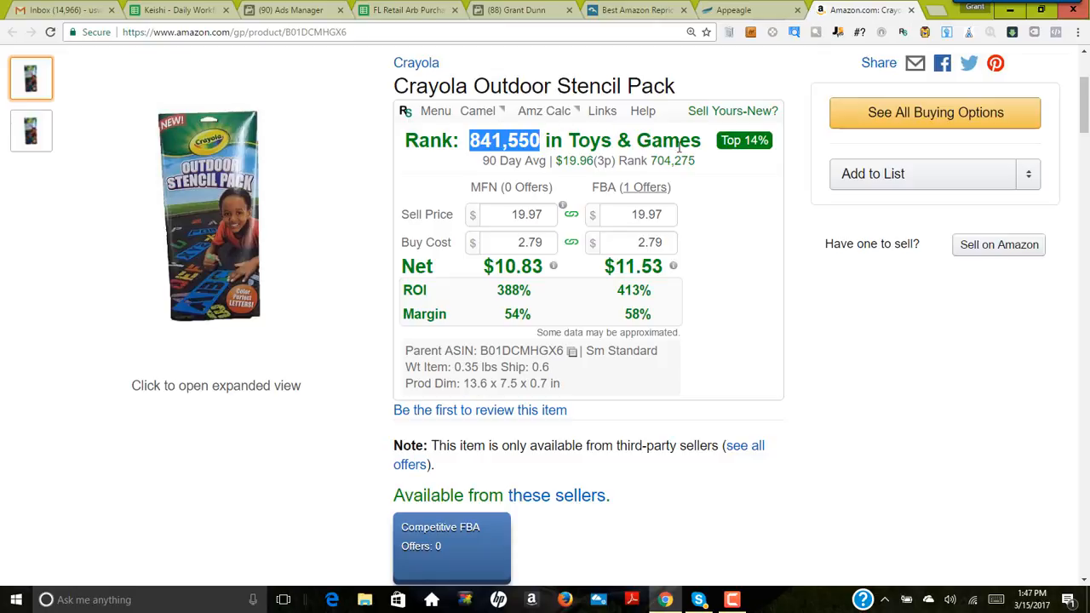
left_click(468, 145)
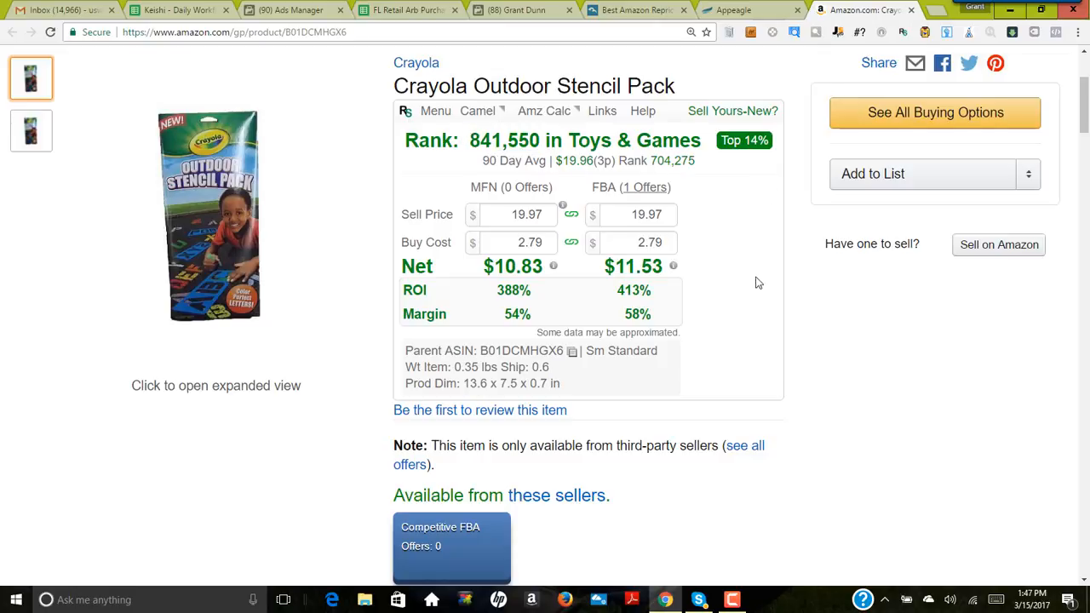
Step: Switch the stencil pack's price history to the full range and examine its price, sales rank and offer count
scroll(763, 294, "down", 3)
scroll(769, 308, "up", 3)
scroll(763, 303, "down", 1)
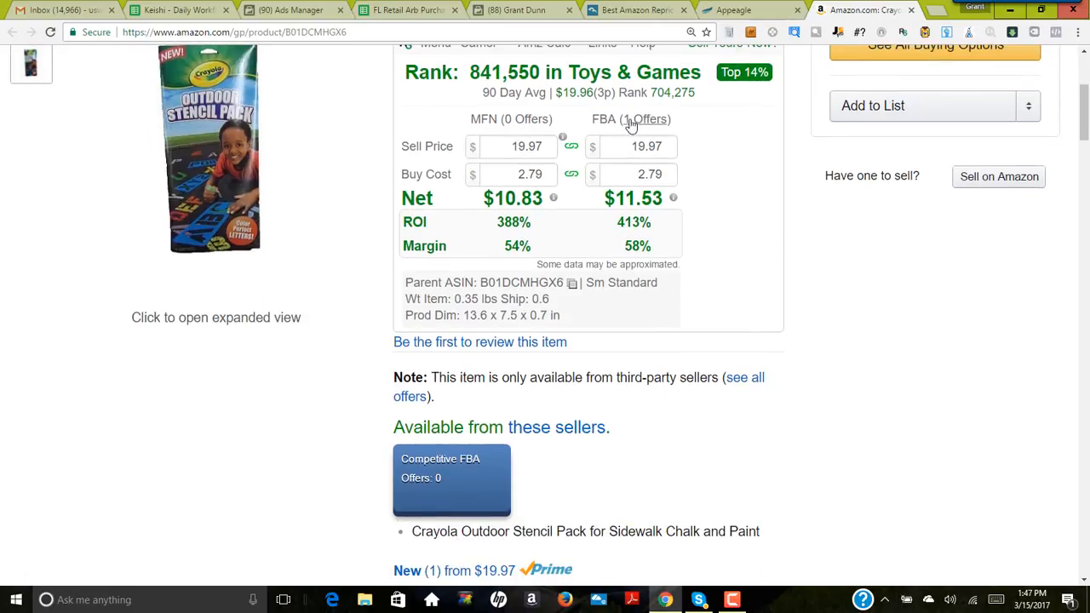
scroll(741, 311, "down", 7)
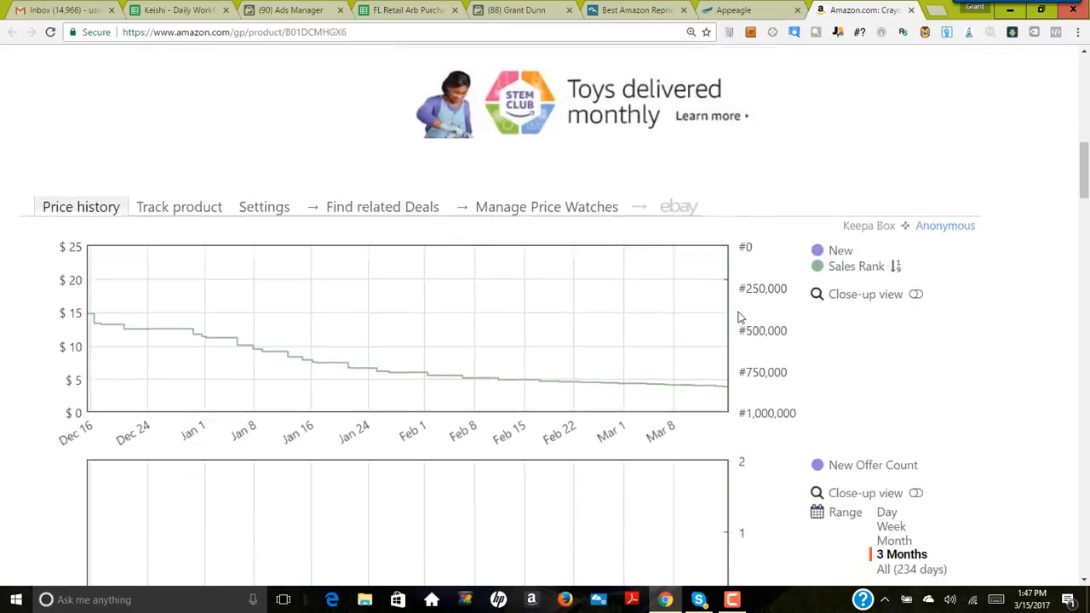
scroll(742, 317, "down", 2)
left_click(882, 392)
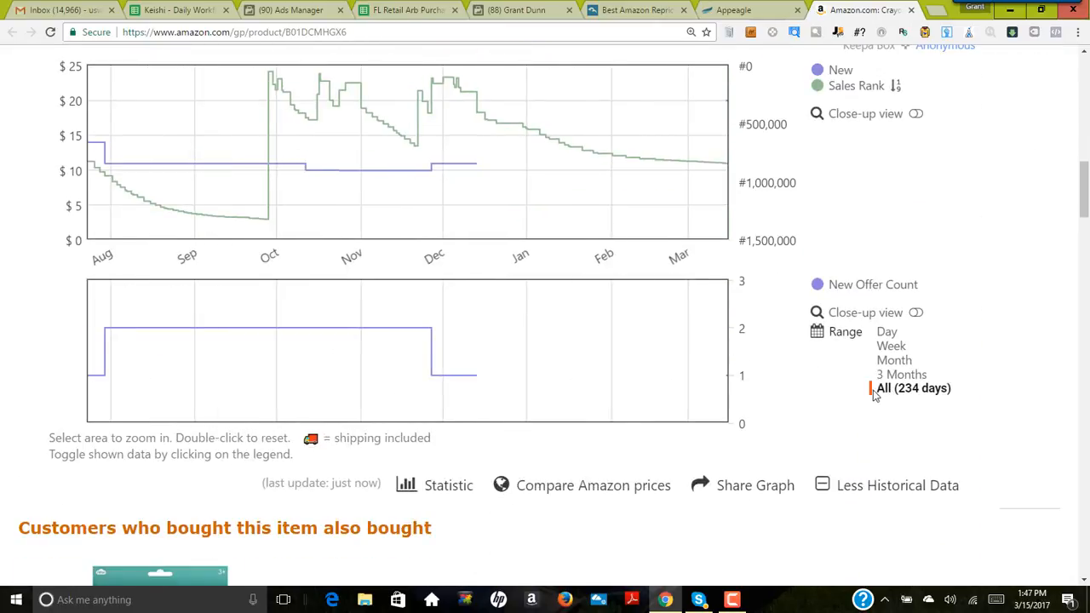
scroll(868, 393, "up", 1)
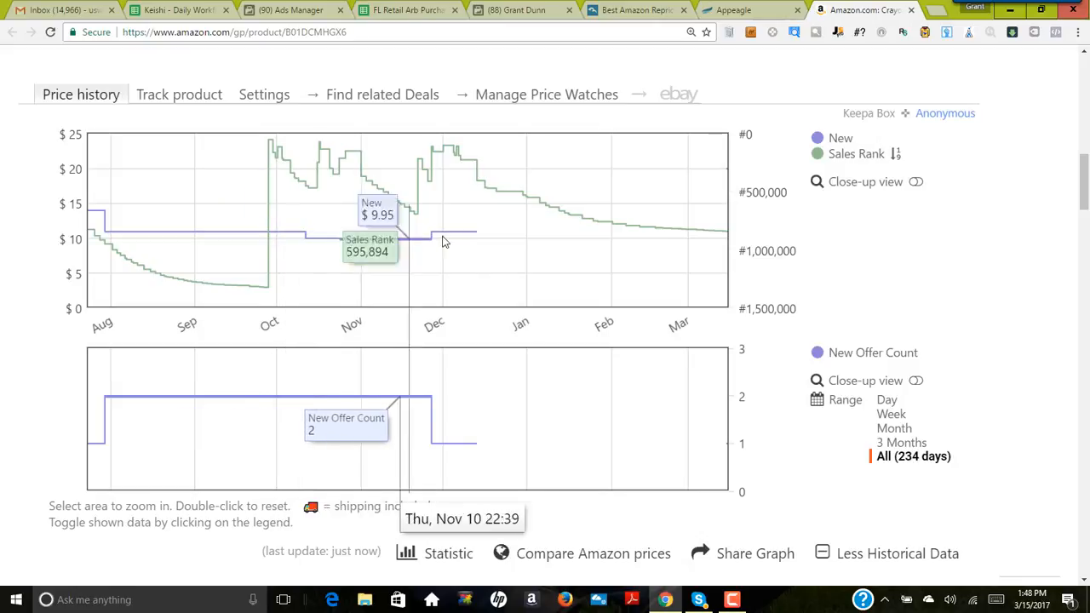
scroll(521, 358, "up", 10)
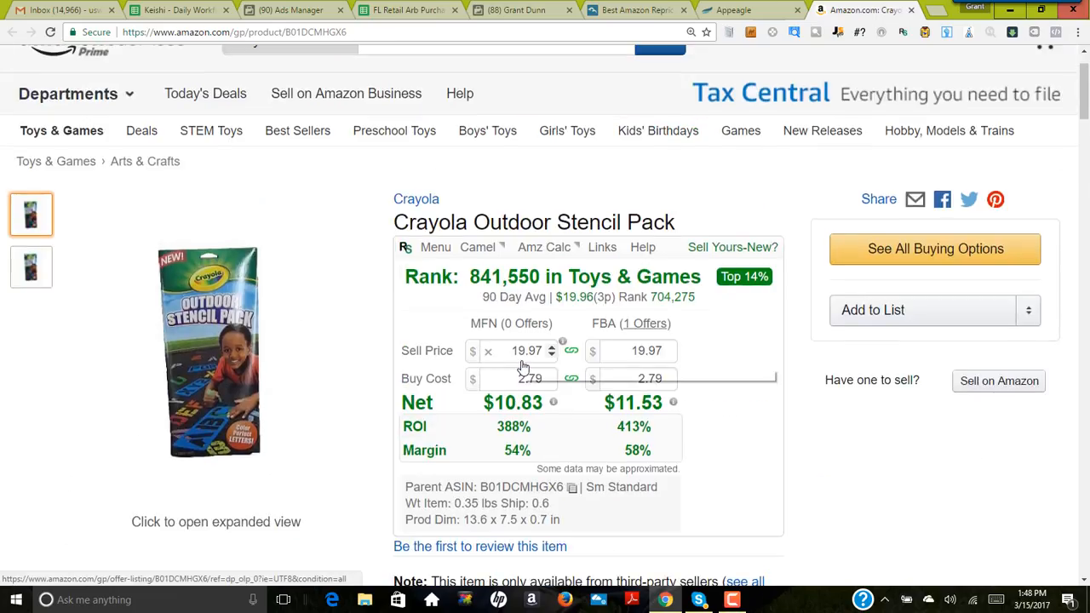
Step: Lower the FBA sell price to 8.00 in the profit calculator and check the net proceeds estimate
scroll(523, 361, "down", 1)
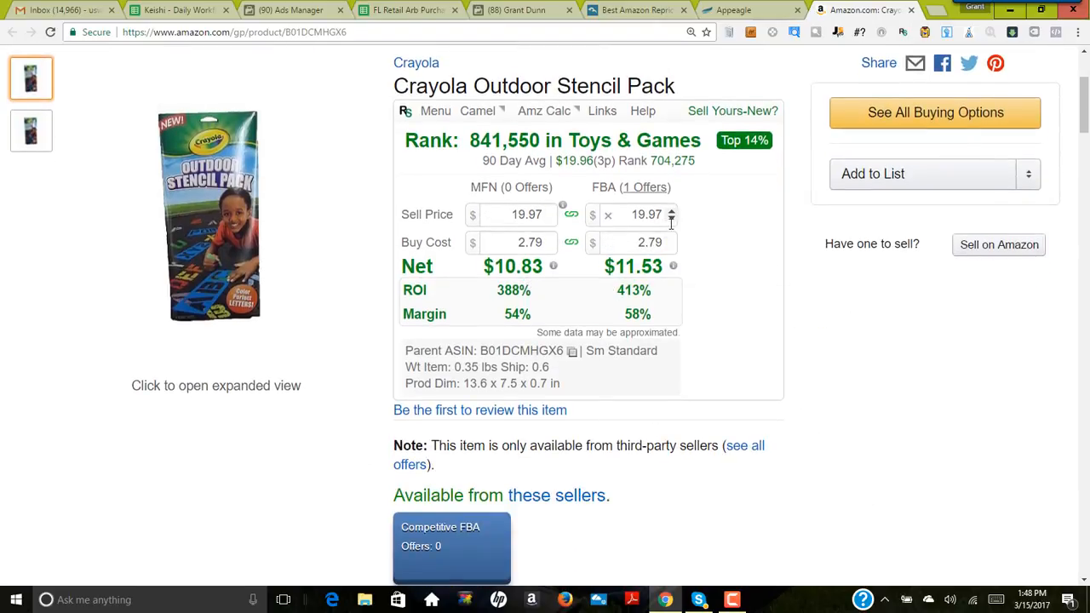
scroll(671, 219, "down", 9)
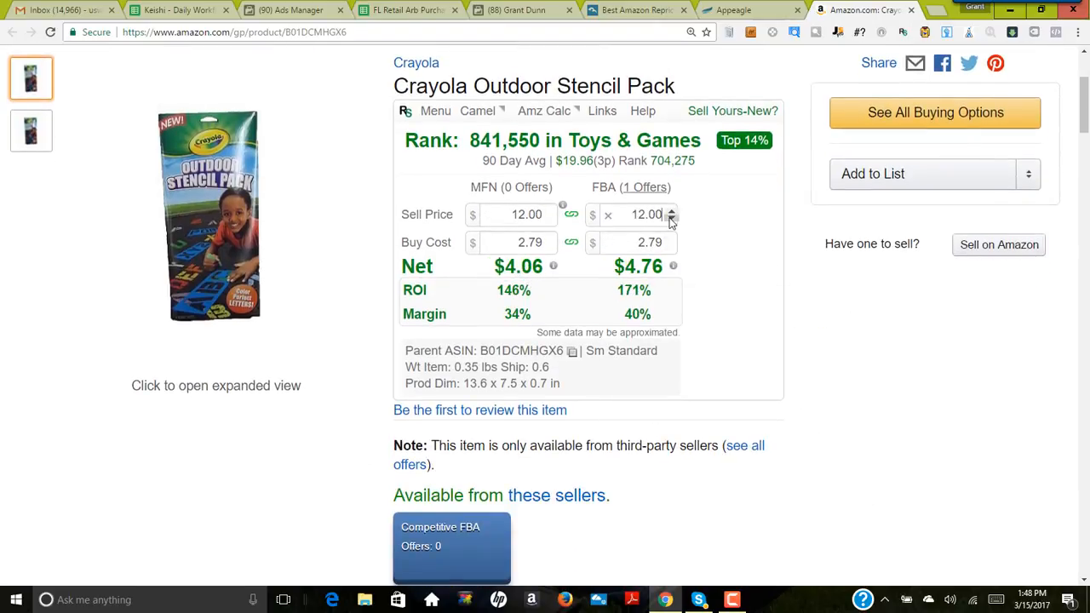
scroll(671, 223, "down", 3)
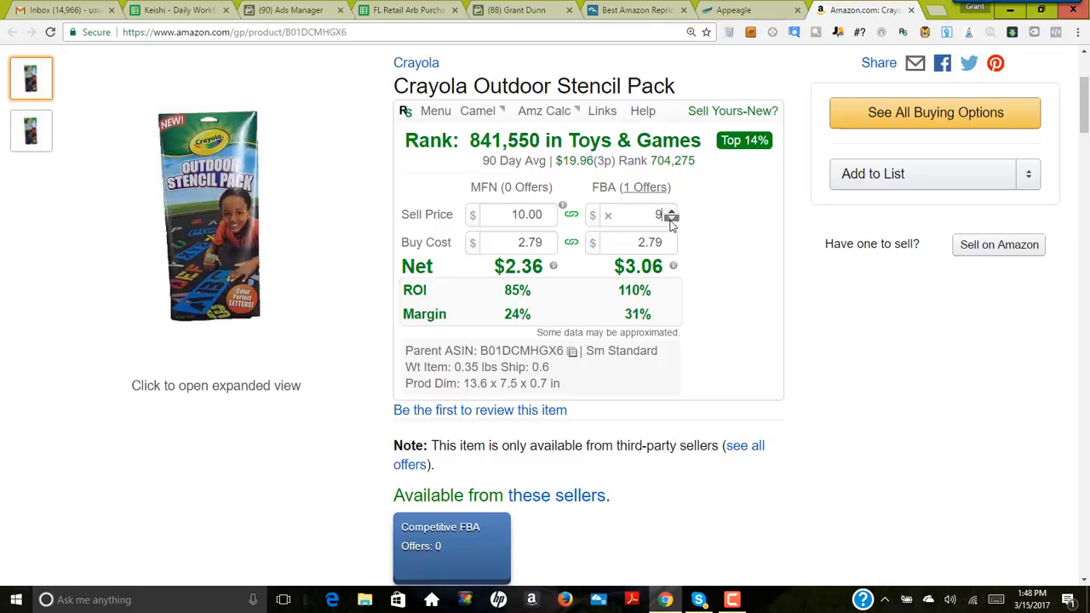
mouse_move(644, 275)
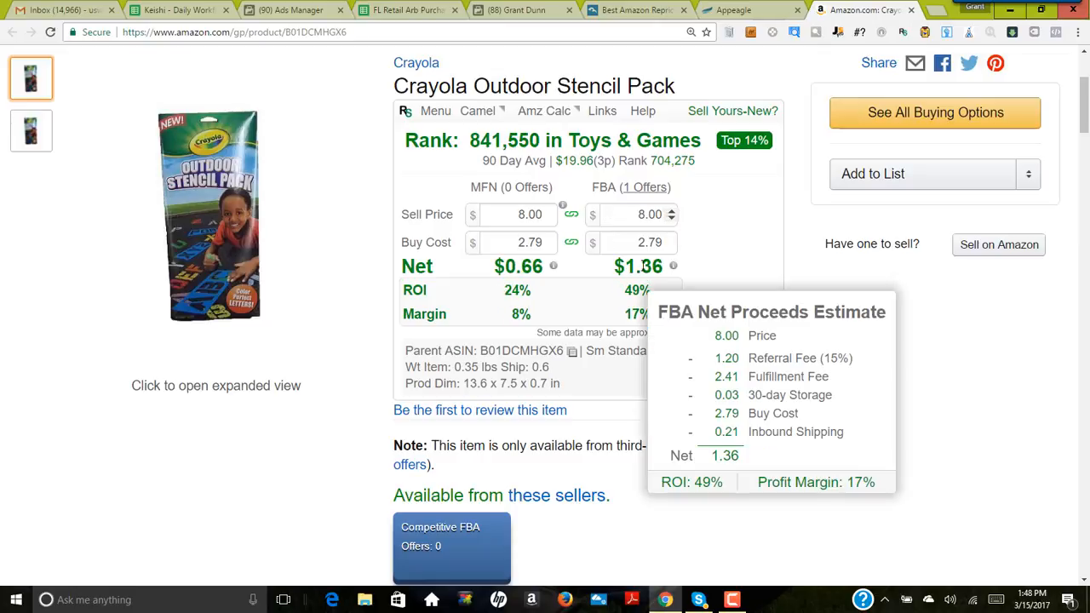
Step: Open the Crayola Outdoor Stencil Pack listing for editing in Appeagle and set its min price to 7.95
left_click(755, 12)
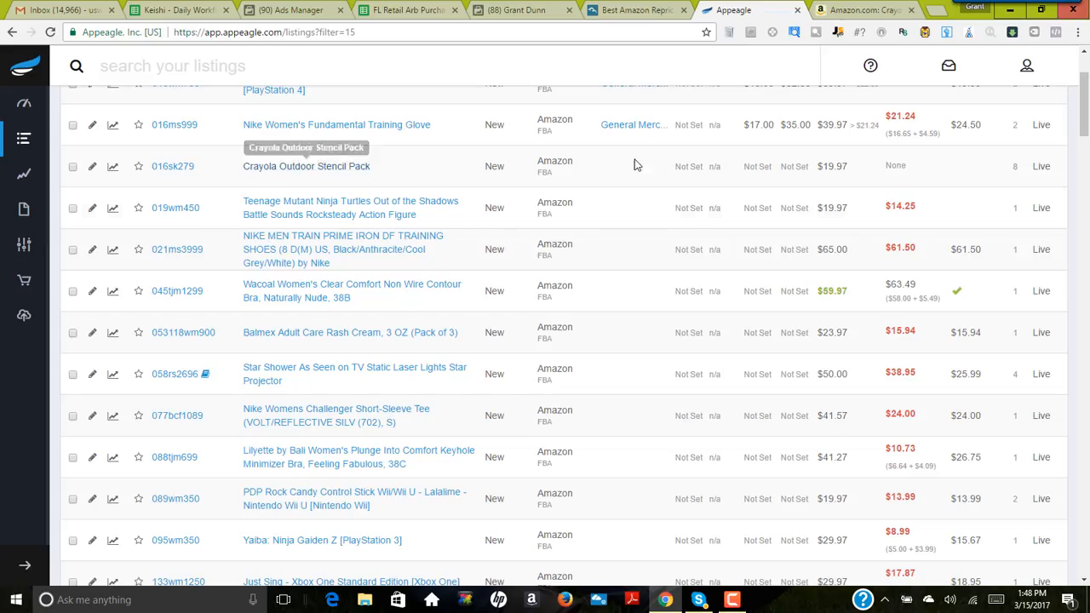
left_click(760, 167)
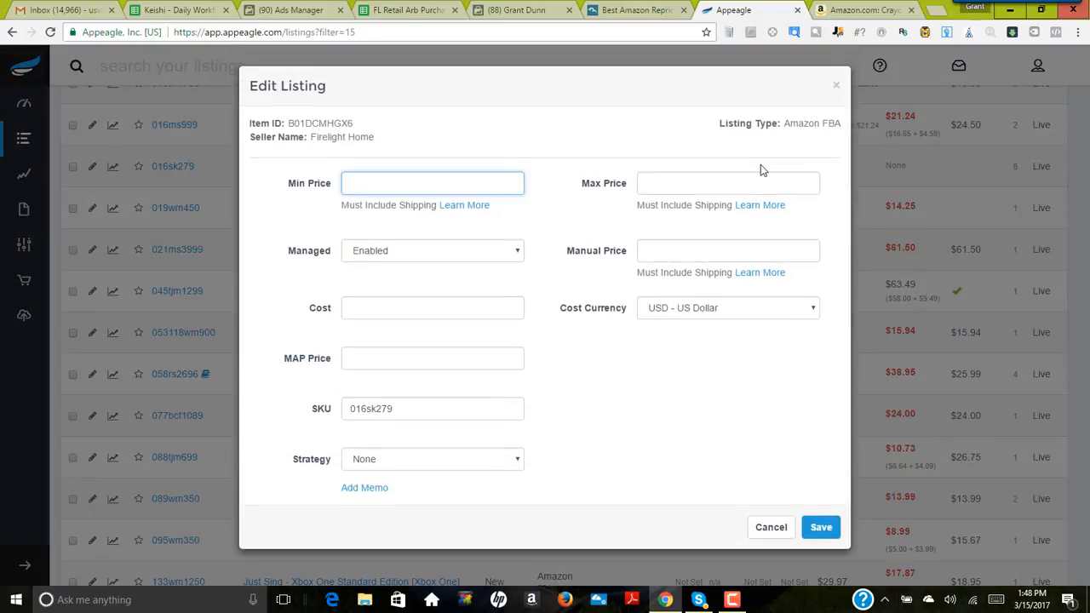
type("7.08")
Step: Return to the stencil pack's Amazon page and raise the FBA sell price to 12.00 to check the profit
left_click(865, 10)
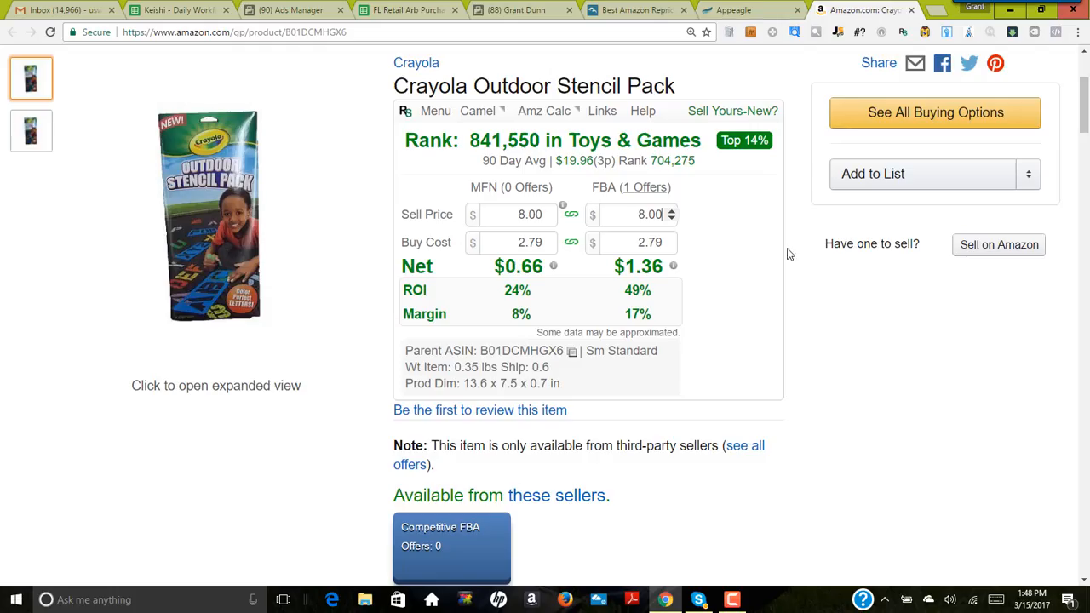
scroll(734, 281, "down", 1)
left_click(670, 144)
left_click(670, 144)
left_click(671, 144)
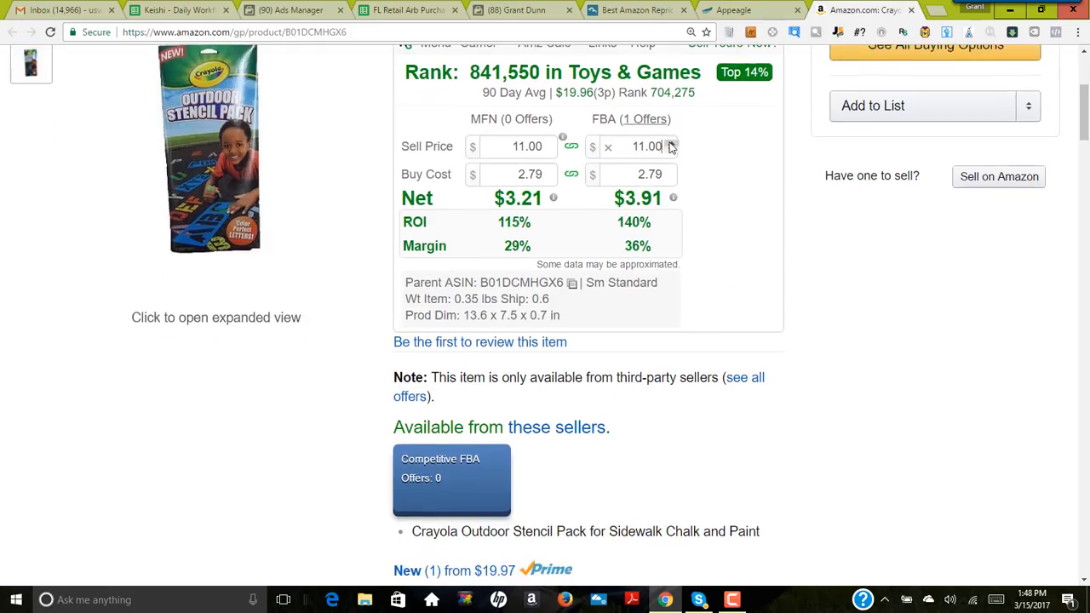
left_click(671, 144)
scroll(739, 317, "down", 3)
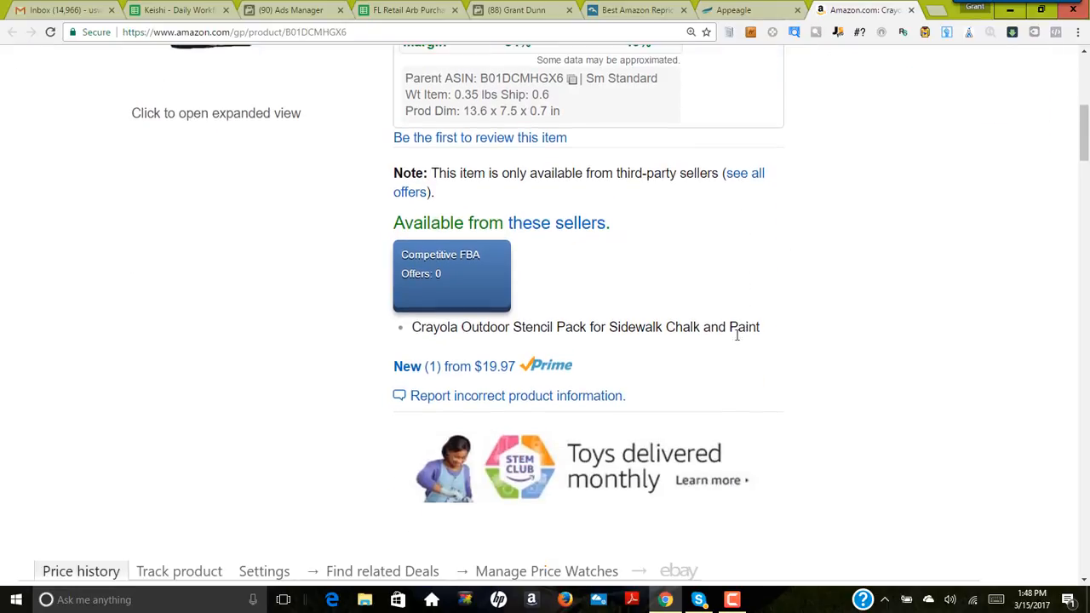
scroll(732, 323, "up", 3)
scroll(408, 281, "up", 1)
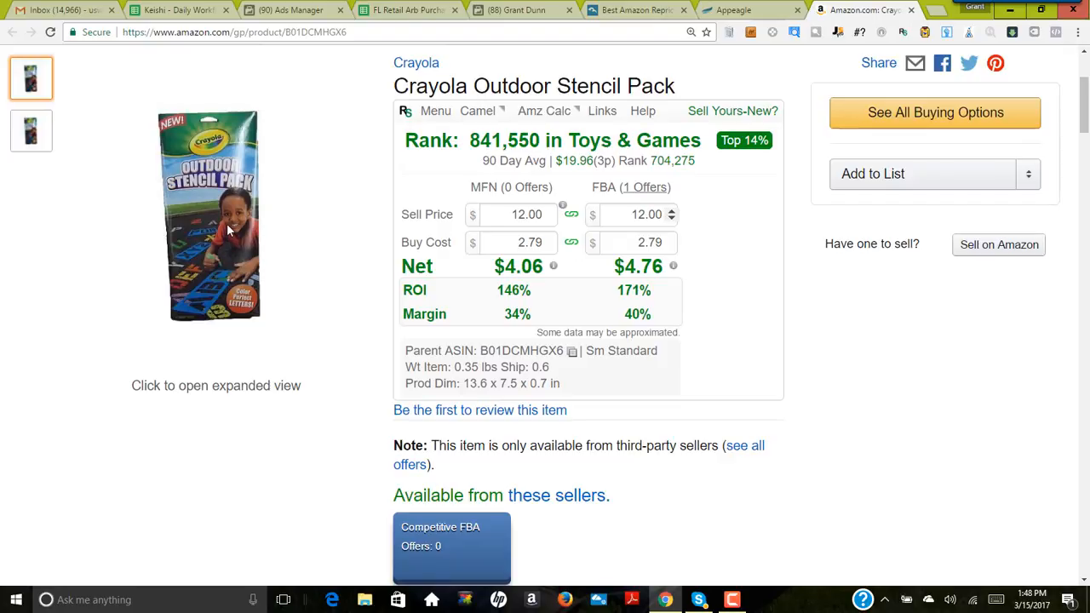
Step: Recheck the stencil pack's price history and set the FBA sell price to 11.95 in the profit calculator
scroll(240, 372, "down", 5)
scroll(239, 373, "down", 5)
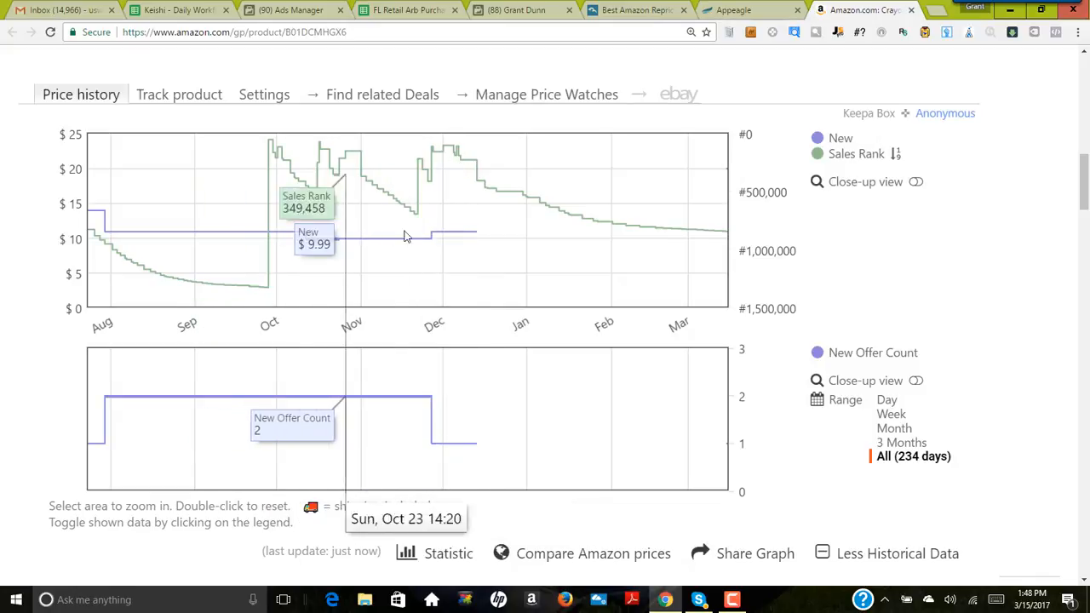
scroll(488, 283, "up", 10)
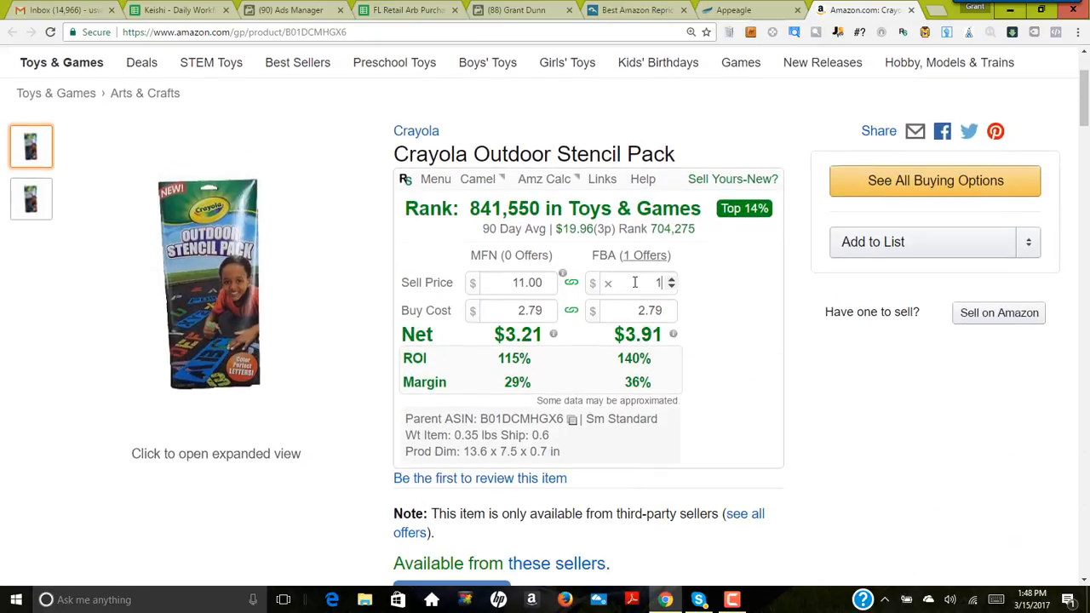
left_click(802, 284)
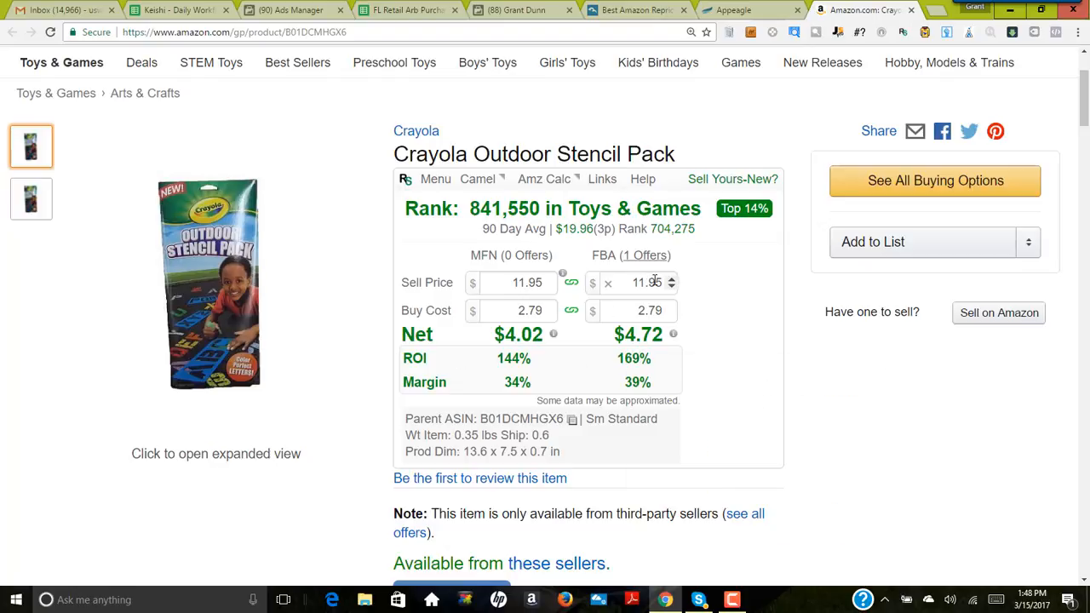
Step: Set the stencil pack's max price to 11.95 and its strategy to General Merchandise (match) in Appeagle, and save the listing
left_click(736, 11)
left_click(686, 183)
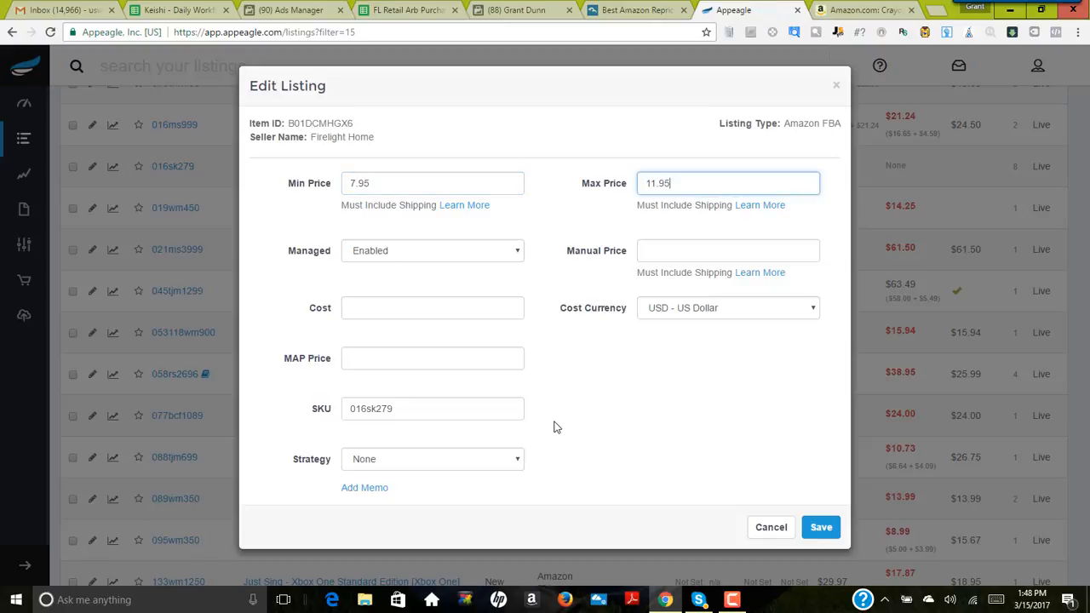
left_click(468, 461)
left_click(422, 343)
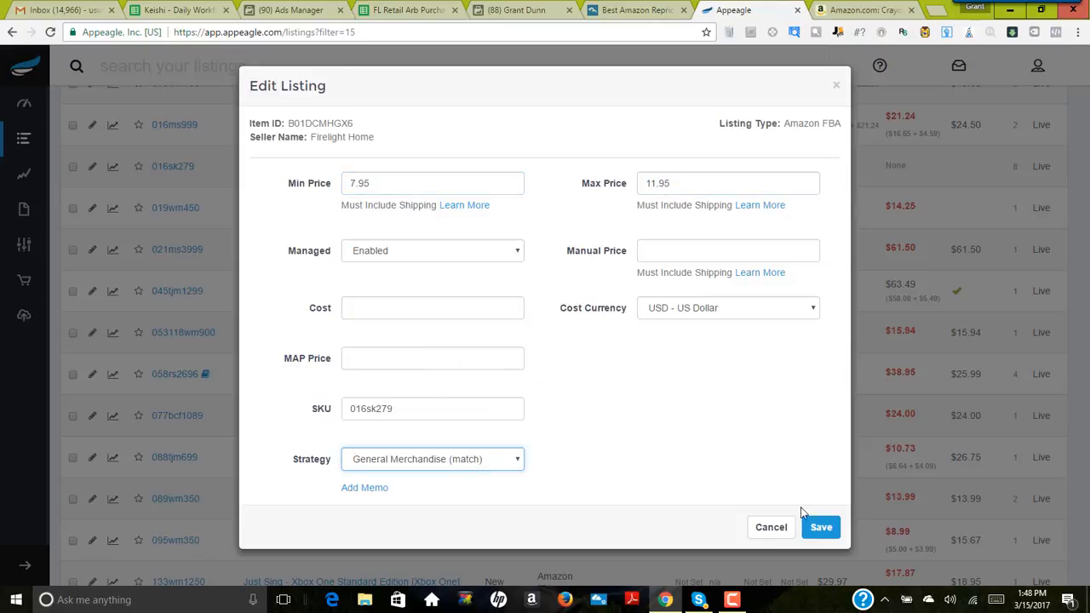
left_click(819, 528)
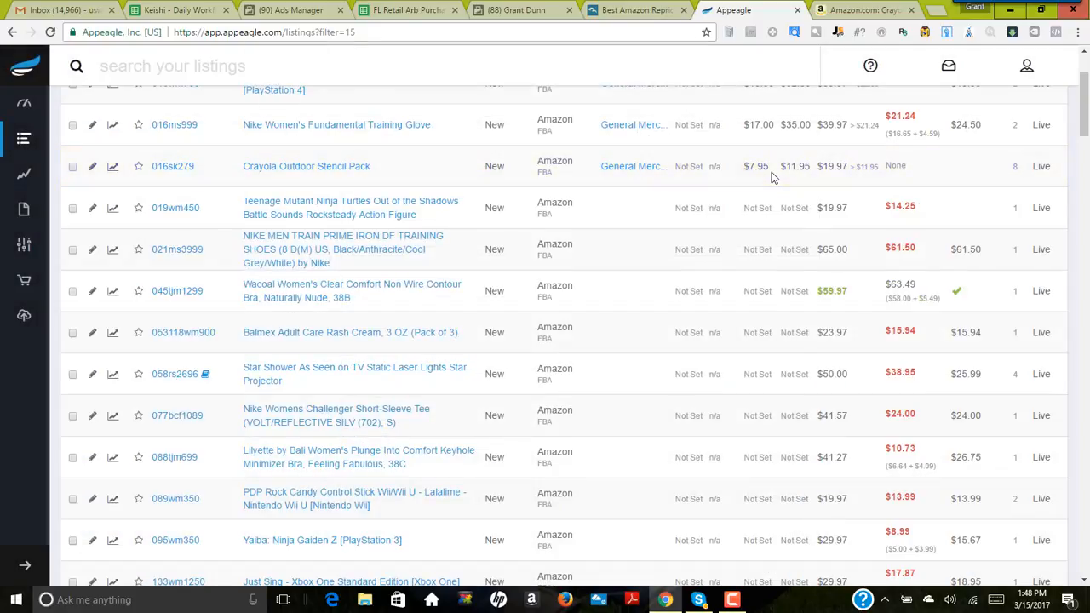
Step: Open the Amazon page of the Teenage Mutant Ninja Turtles Rocksteady figure listing and close the stencil pack page
scroll(683, 410, "down", 1)
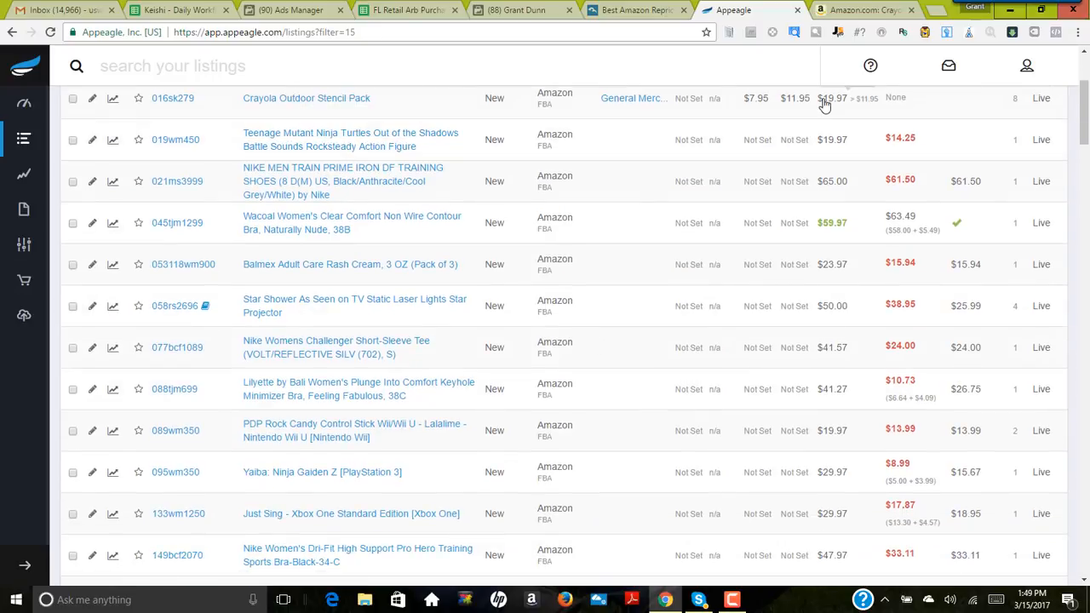
left_click(348, 150)
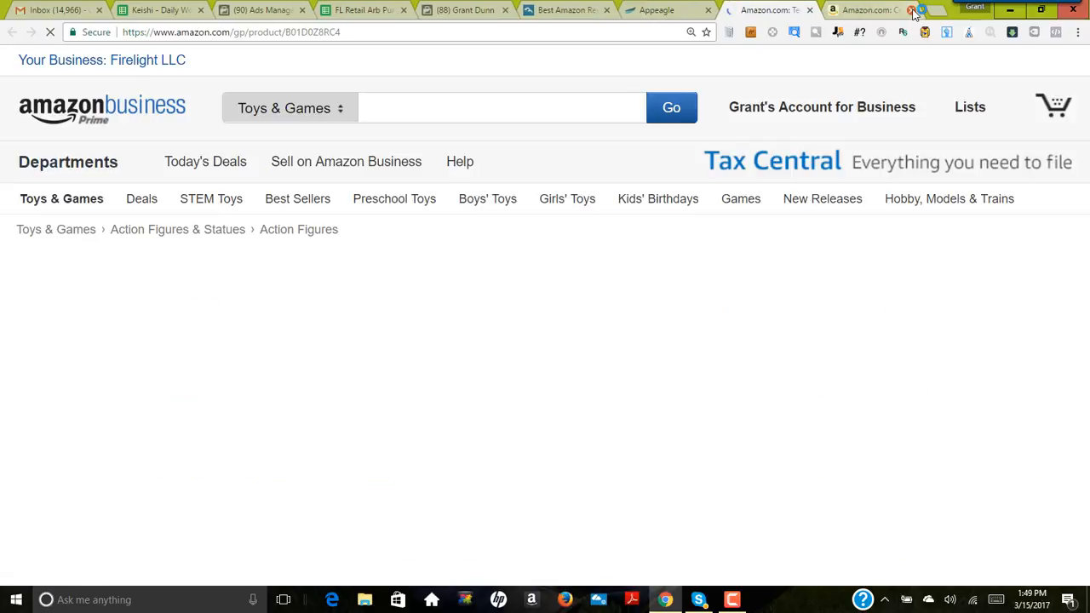
scroll(843, 255, "down", 4)
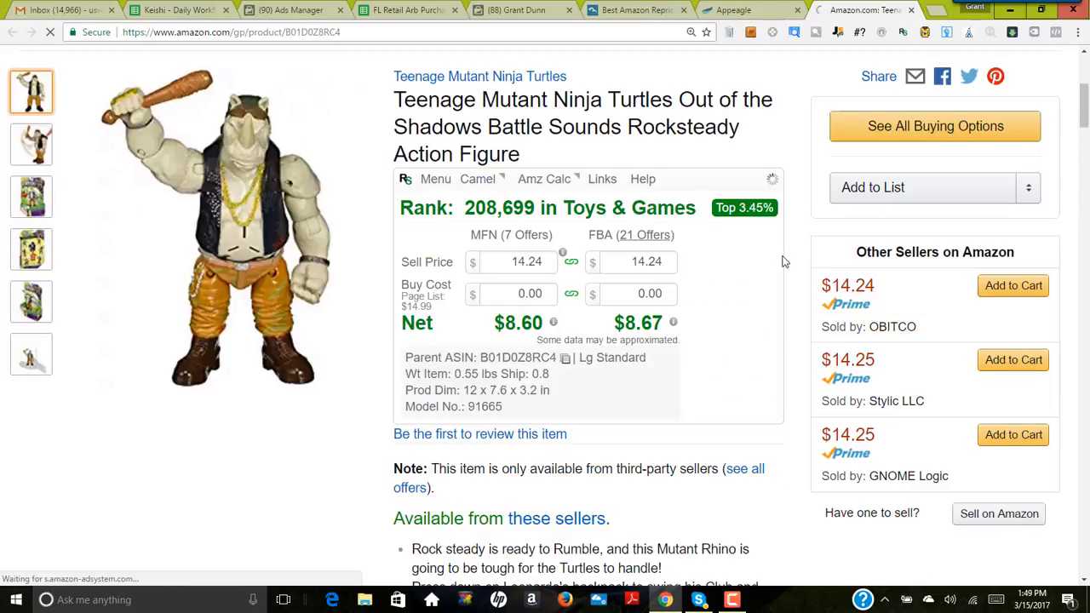
Step: Set the Rocksteady figure's buy cost to 4.50 in the profit calculator
scroll(782, 260, "down", 2)
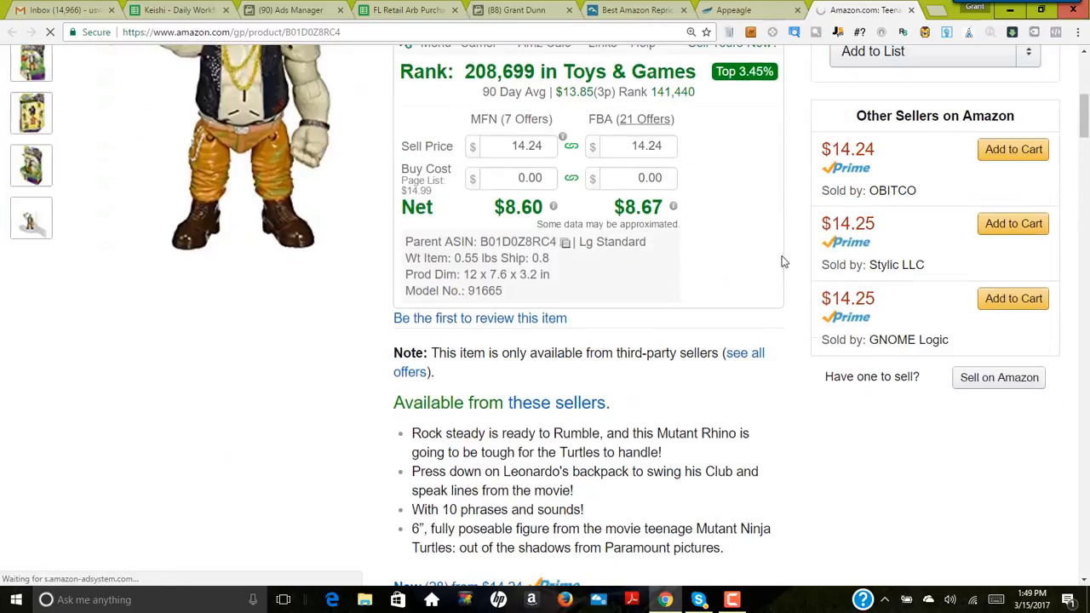
left_click(638, 178)
type("4.5")
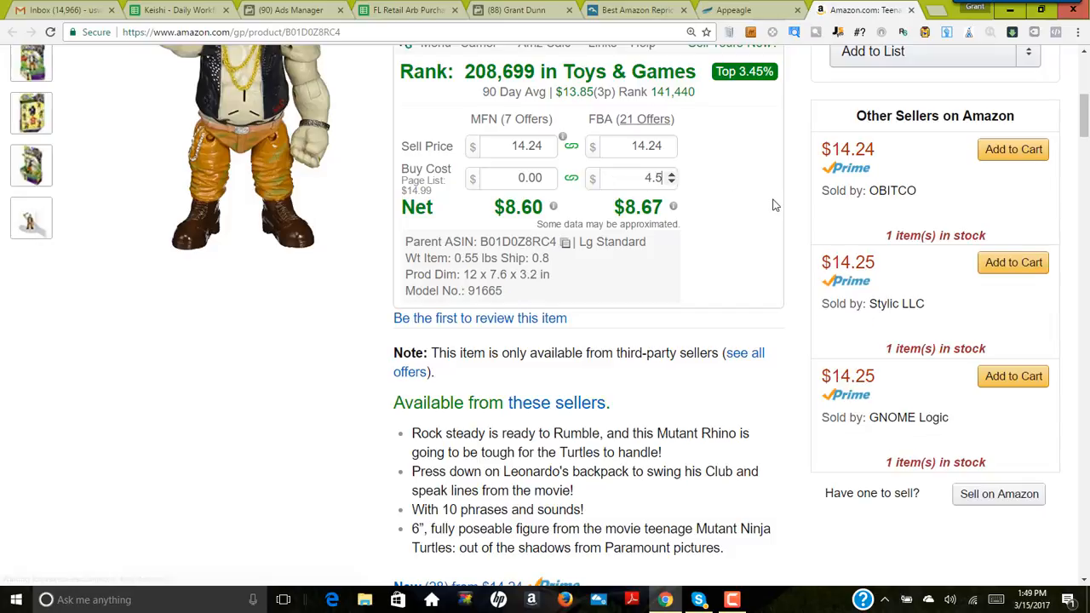
key("Return")
Step: Examine the Rocksteady figure's sales rank and its 3-month price and offer-count history
scroll(753, 239, "up", 2)
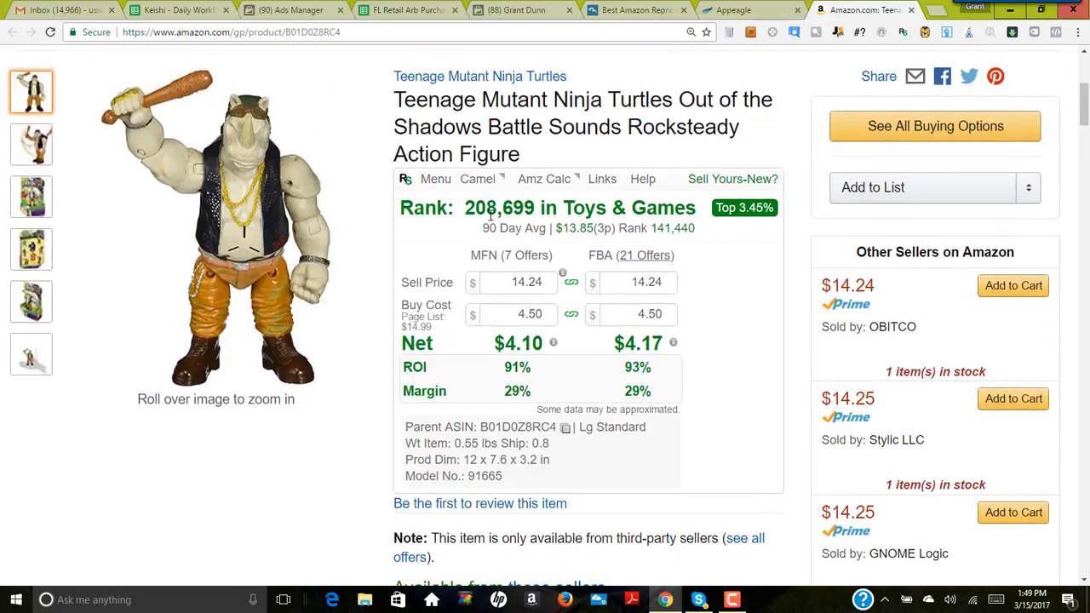
scroll(469, 221, "down", 15)
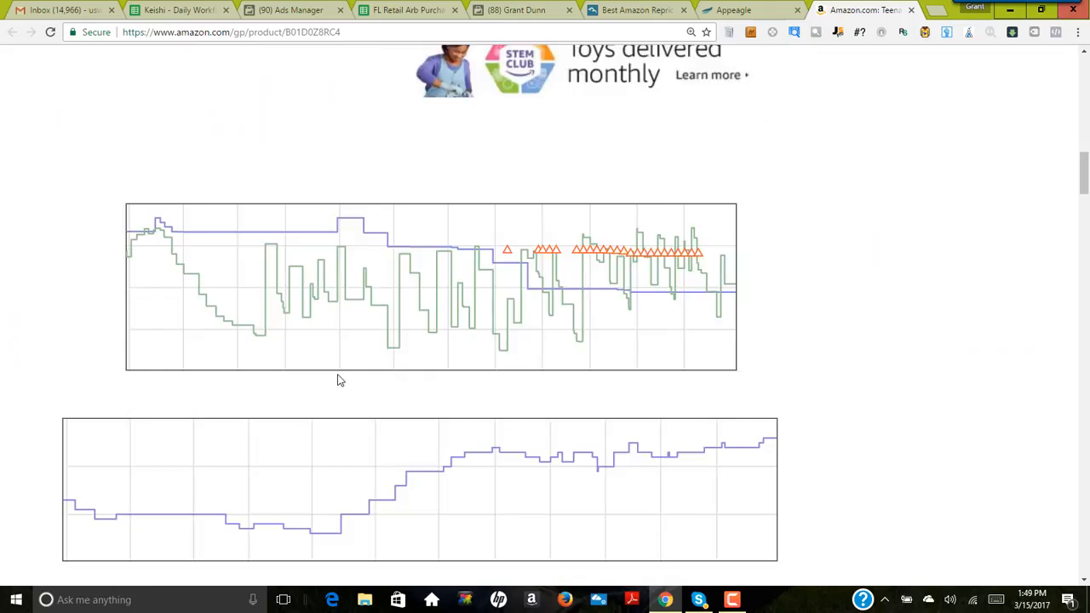
scroll(339, 381, "up", 1)
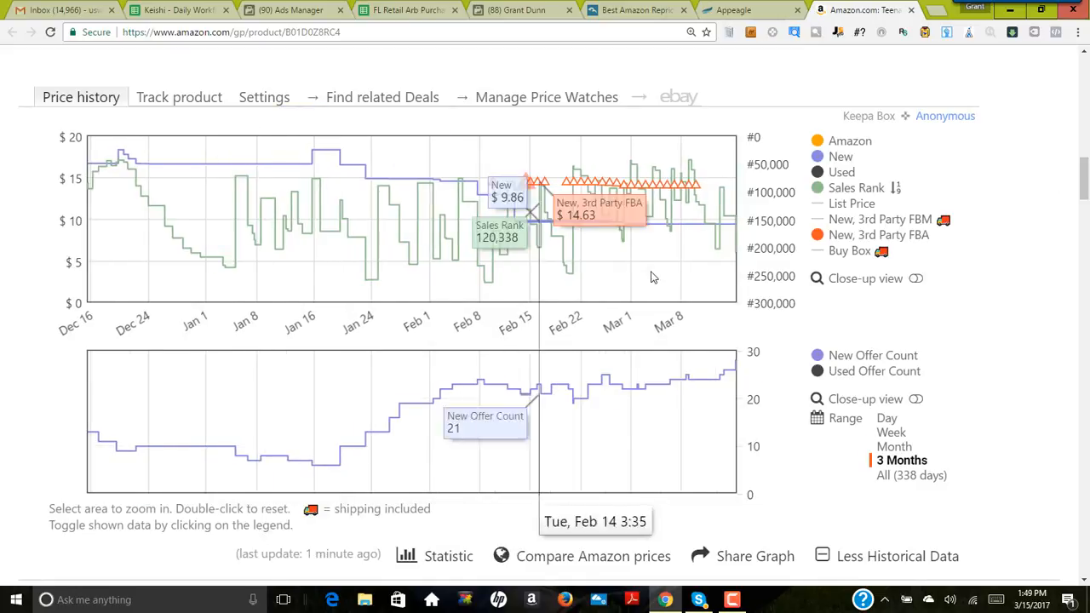
scroll(739, 257, "up", 1)
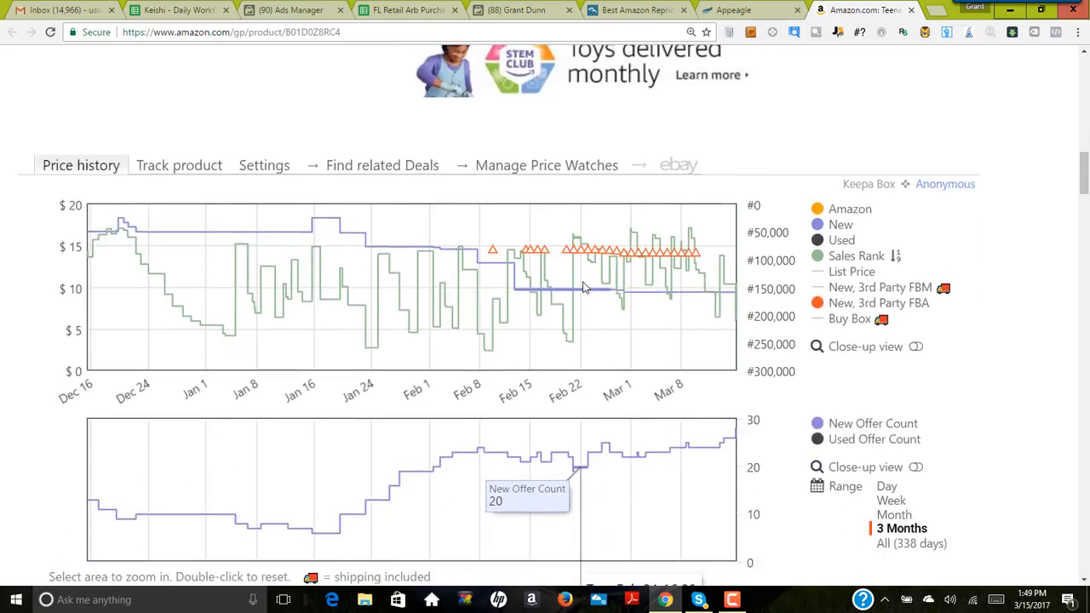
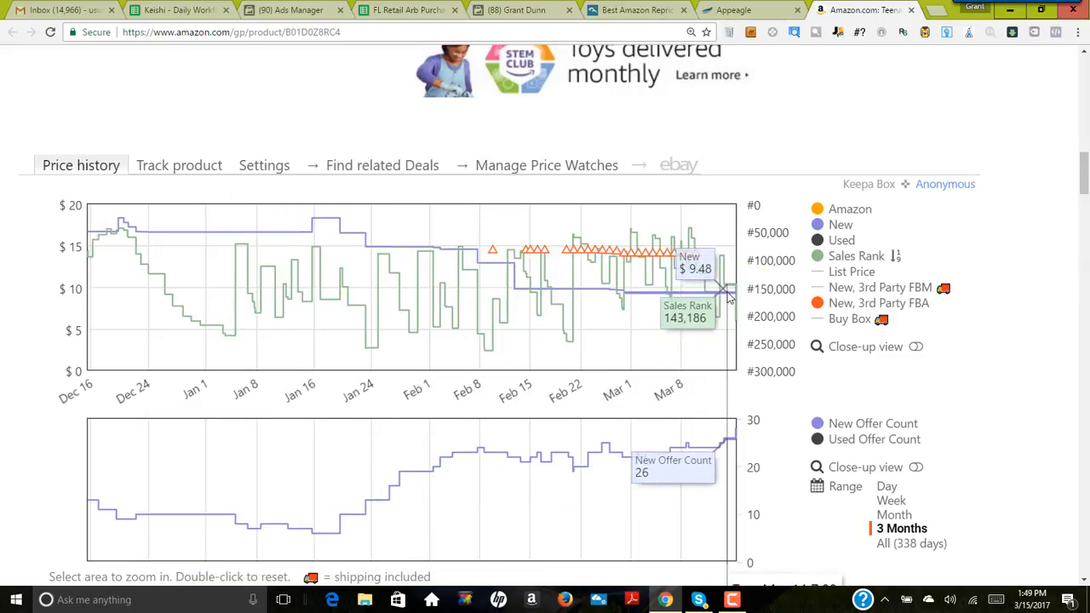
Step: Open the Rocksteady figure's full seller list in a separate tab and compare the sellers' offer prices
scroll(704, 294, "up", 9)
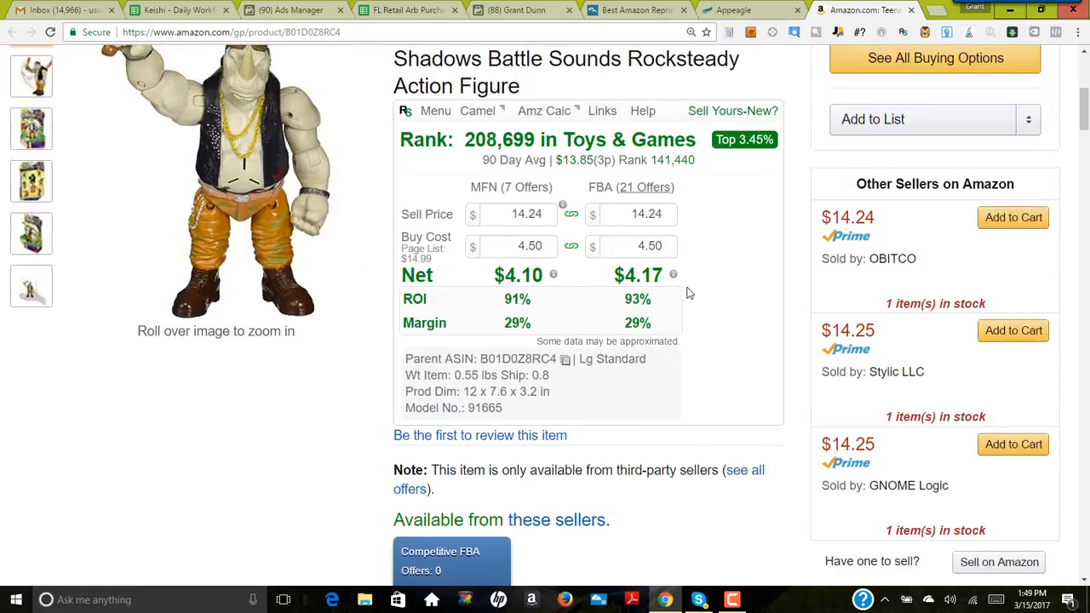
right_click(649, 189)
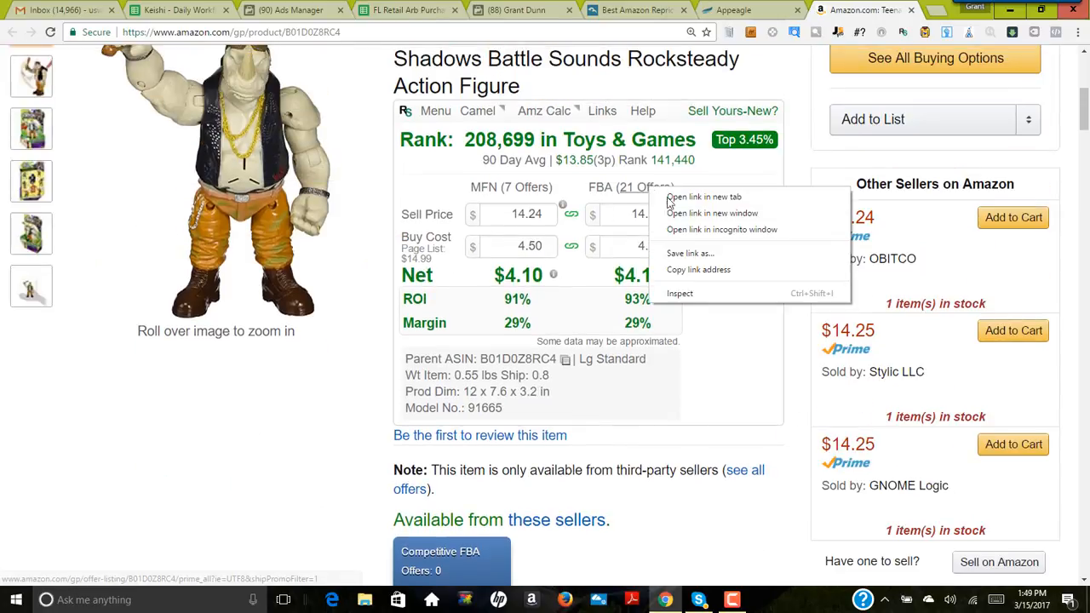
left_click(719, 341)
scroll(634, 353, "down", 2)
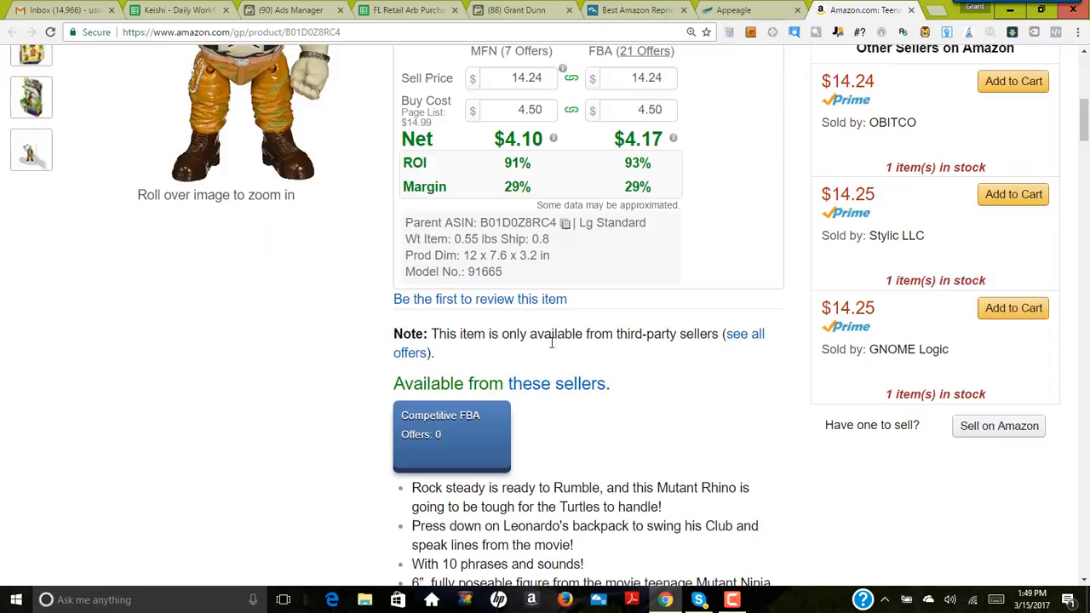
right_click(562, 383)
left_click(597, 390)
left_click(885, 12)
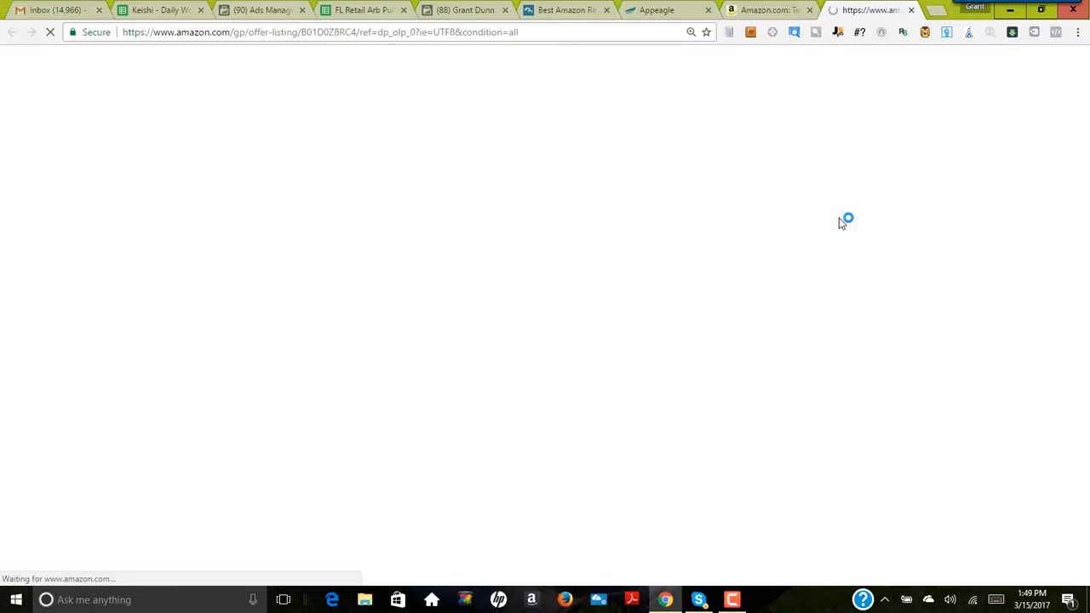
scroll(741, 332, "down", 10)
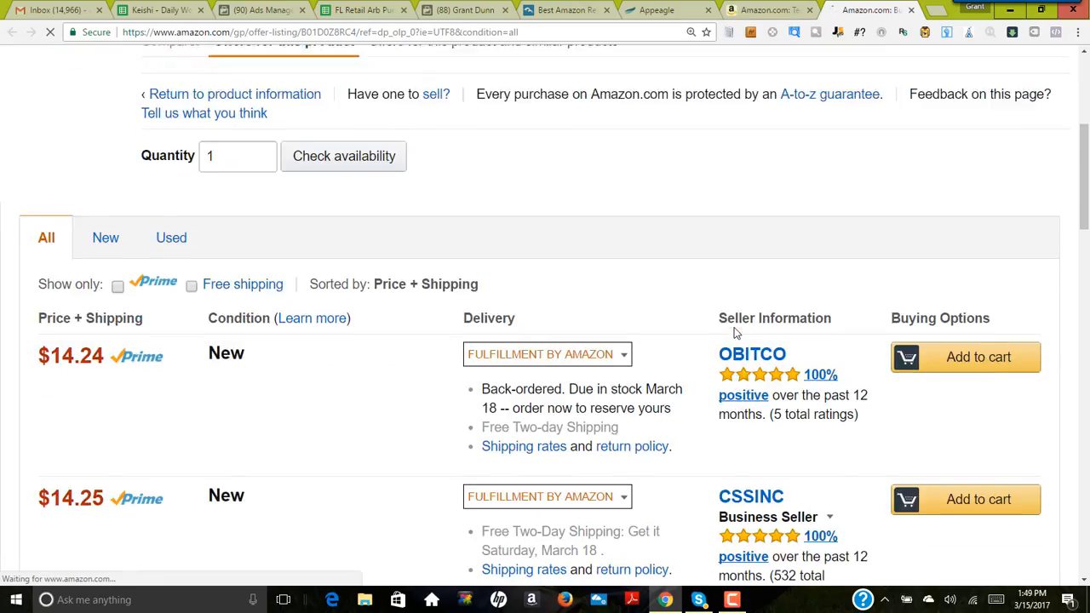
scroll(729, 332, "down", 9)
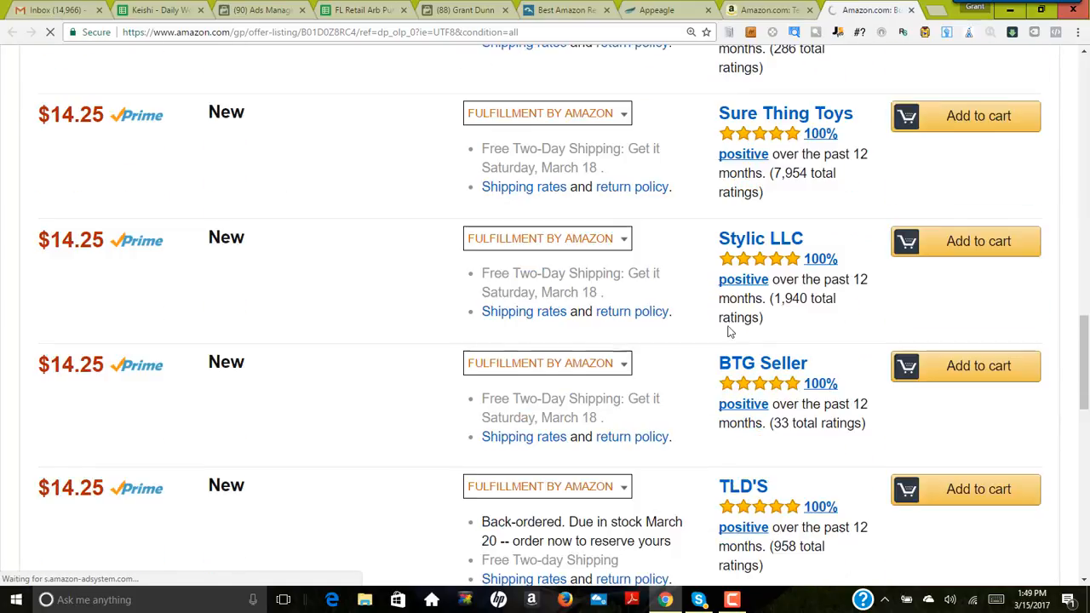
scroll(729, 331, "up", 3)
scroll(729, 331, "down", 1)
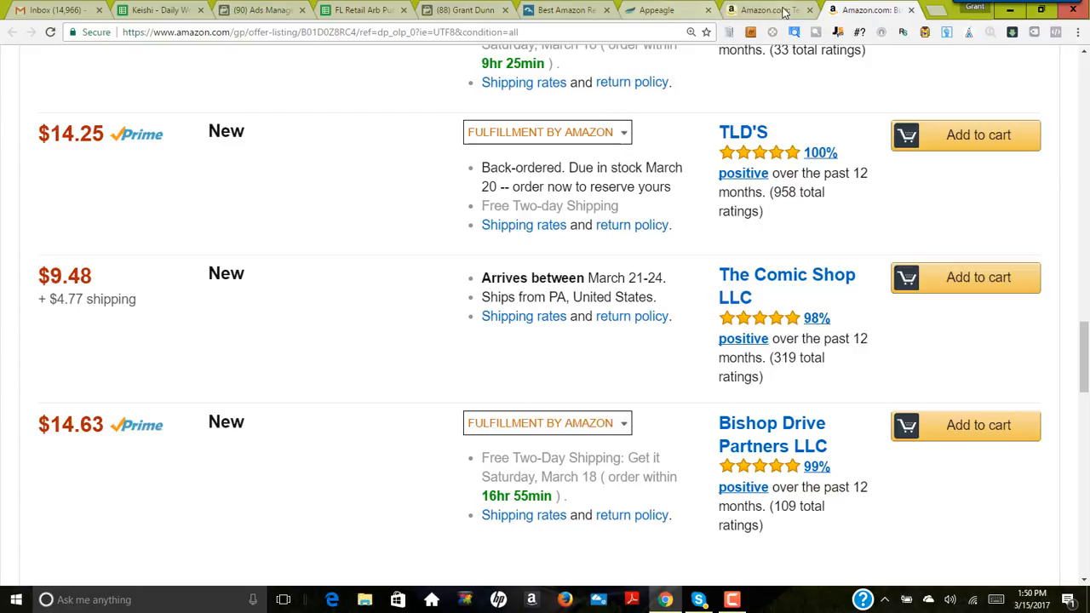
Step: Return to the Rocksteady figure's product page and view its price history over the full 338-day range
left_click(771, 10)
scroll(711, 298, "down", 9)
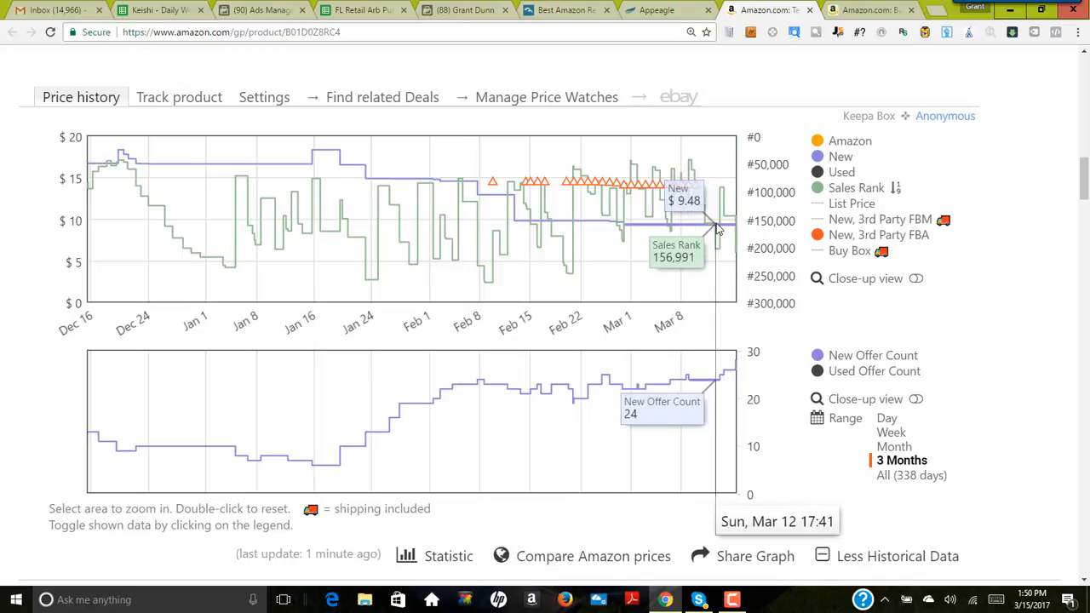
scroll(722, 230, "up", 2)
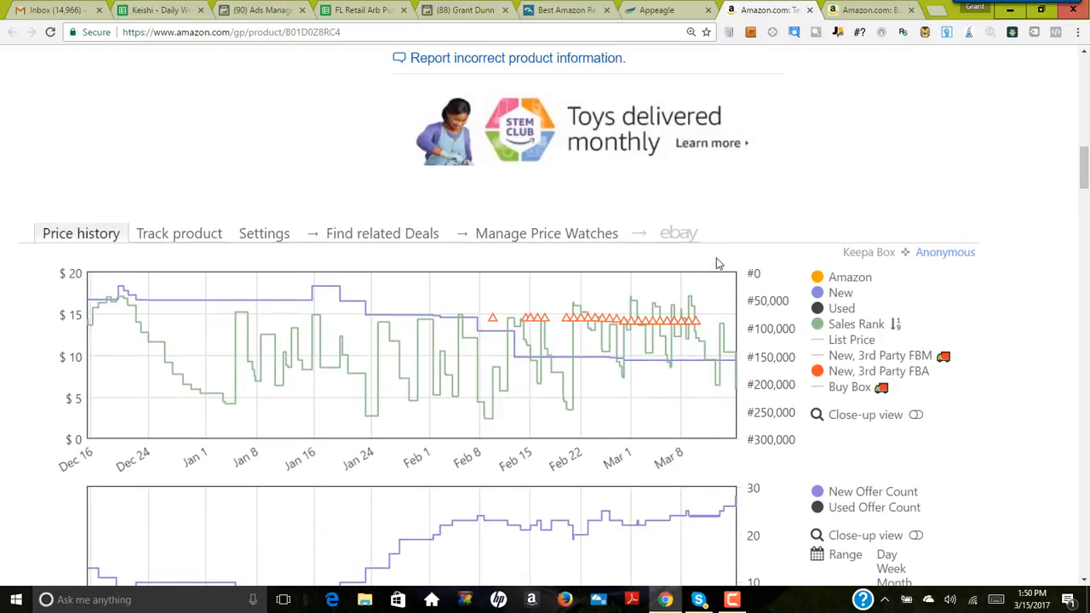
scroll(721, 247, "down", 2)
scroll(714, 347, "down", 1)
left_click(889, 408)
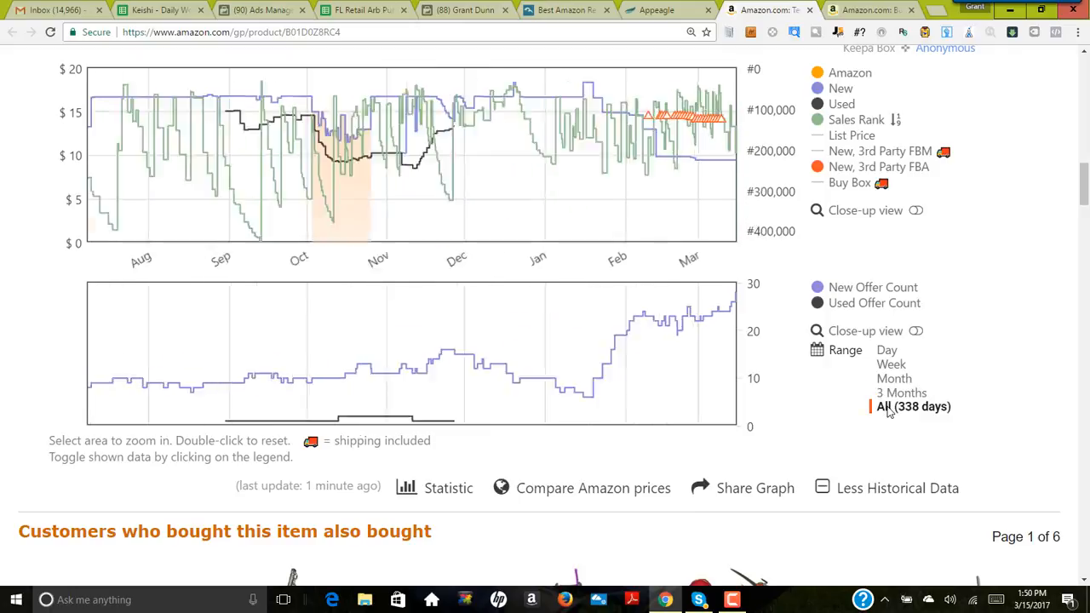
scroll(482, 316, "up", 3)
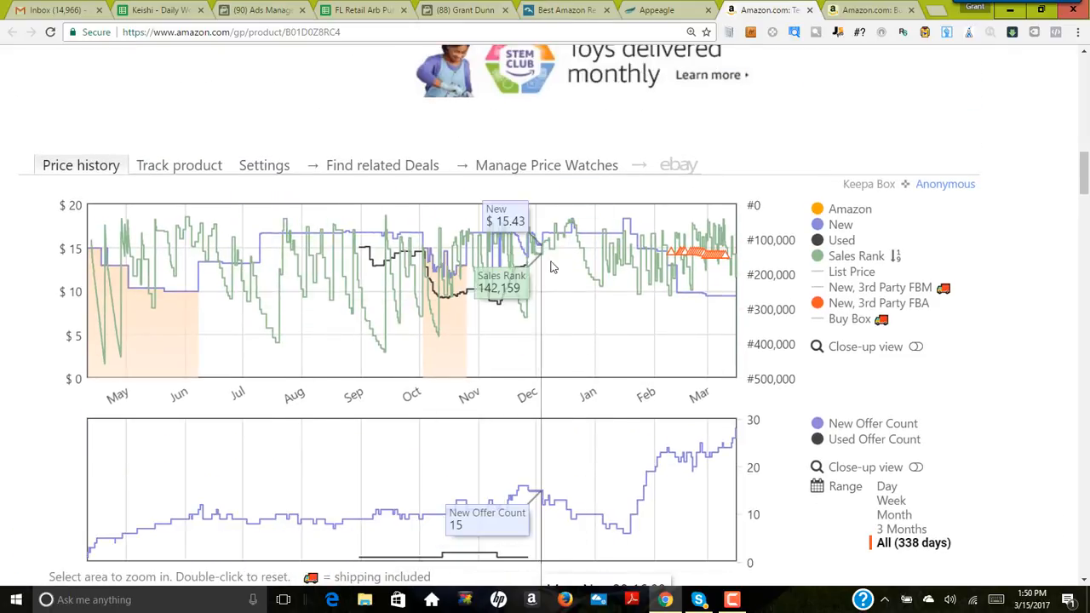
Step: Set the Rocksteady figure's sell price to 11.00 in the profit calculator
scroll(373, 372, "up", 10)
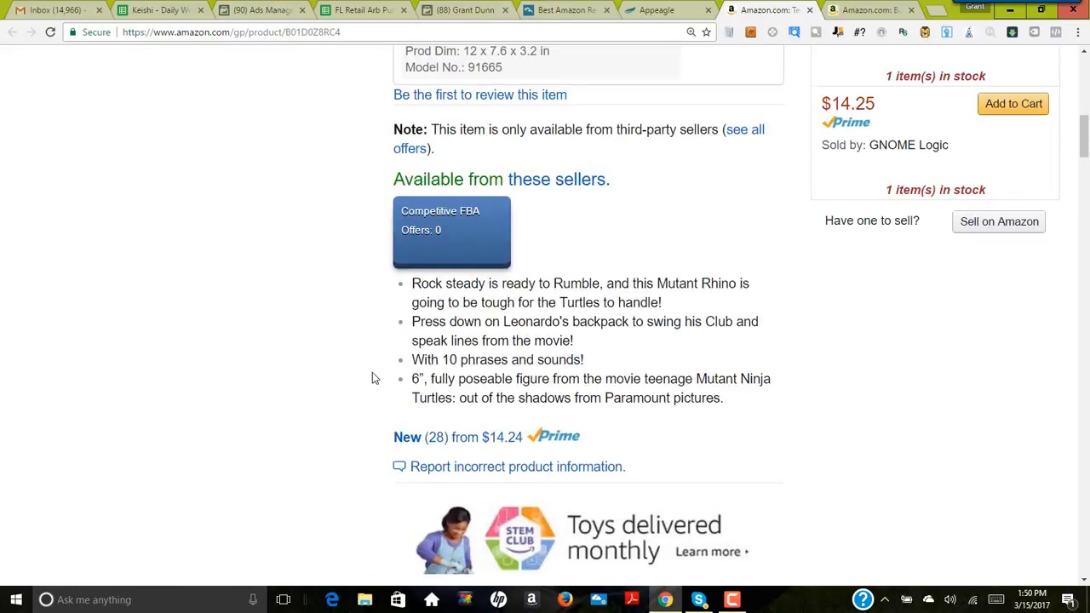
scroll(353, 382, "up", 1)
scroll(706, 166, "down", 1)
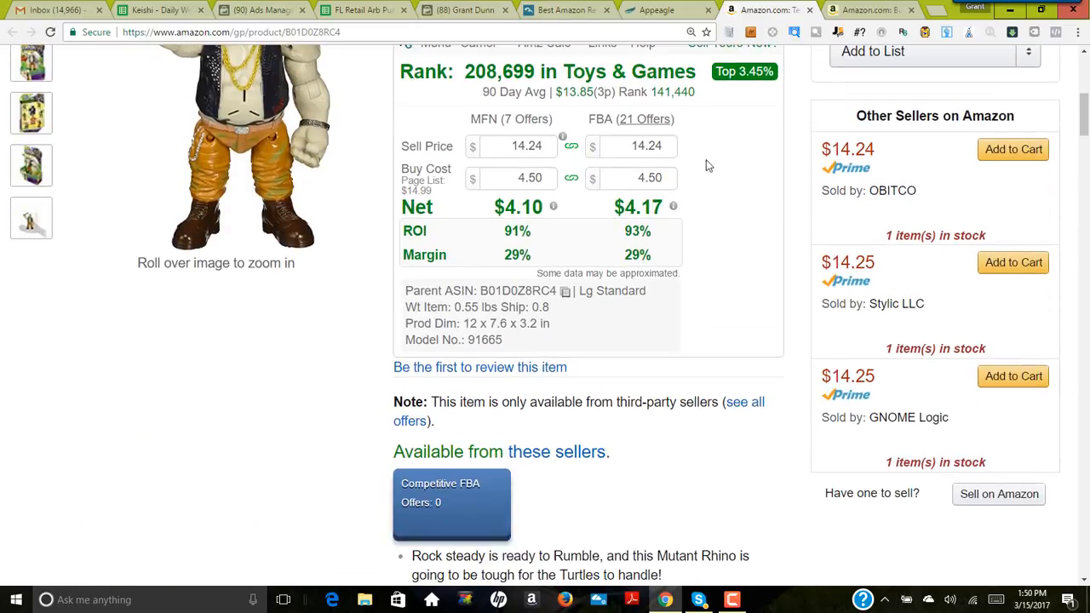
left_click(672, 149)
left_click(672, 149)
left_click(672, 149)
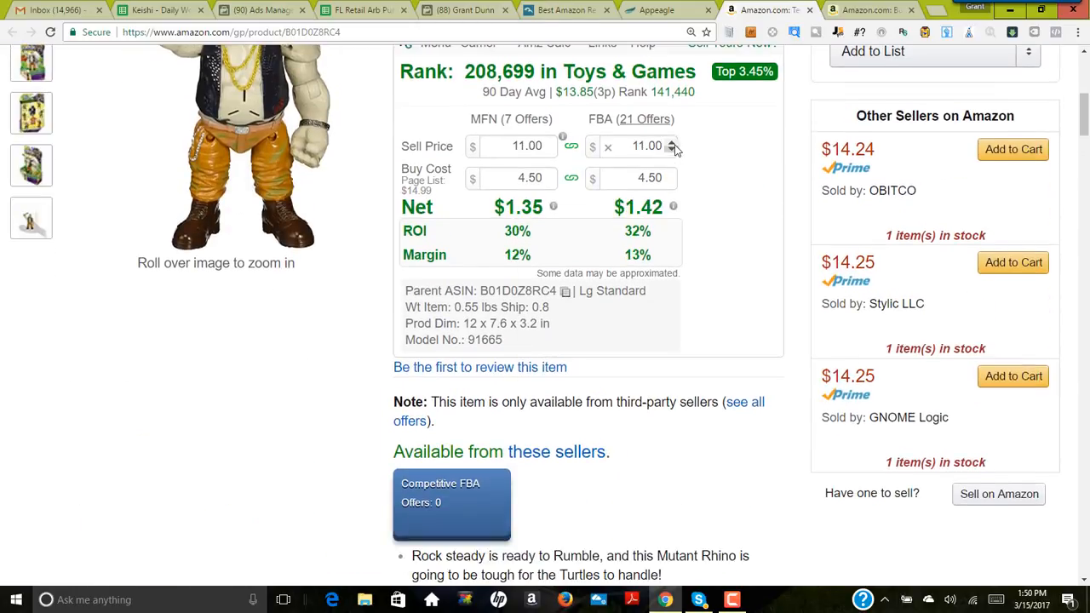
Step: Switch to Appeagle and set the Rocksteady figure listing's min price to 10.95
left_click(666, 12)
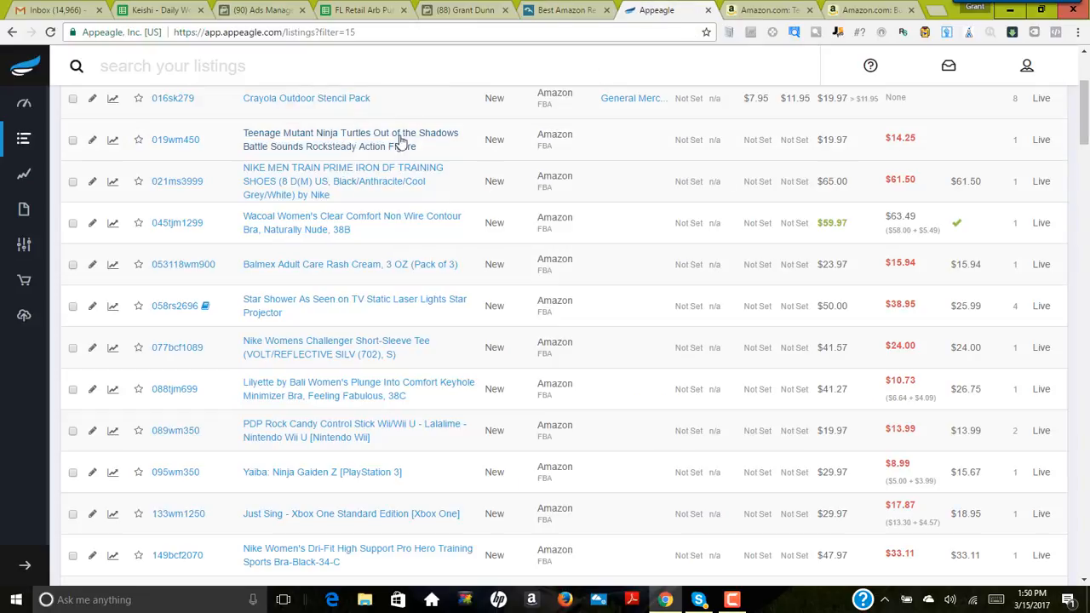
left_click(764, 147)
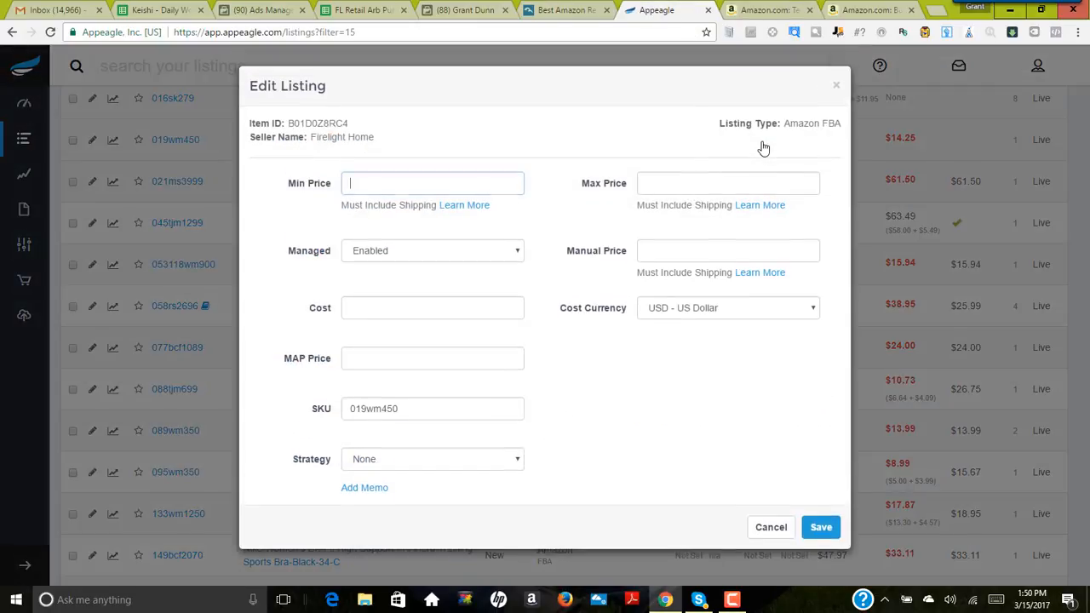
type("10.95")
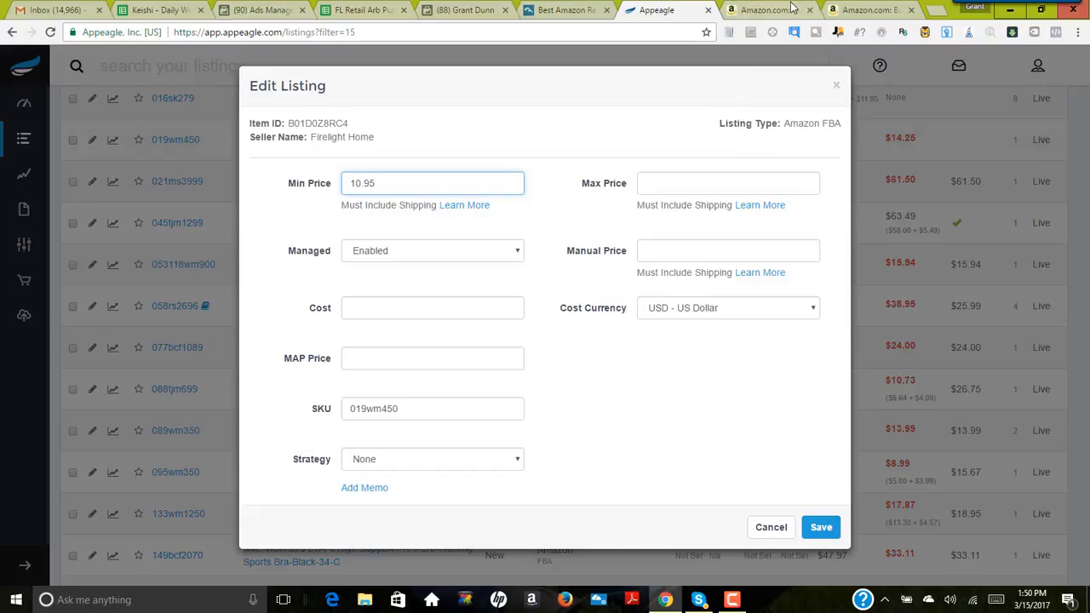
Step: Set the Rocksteady figure's max price to 17.95 and its strategy to General Merchandise (match), and save the listing
left_click(792, 9)
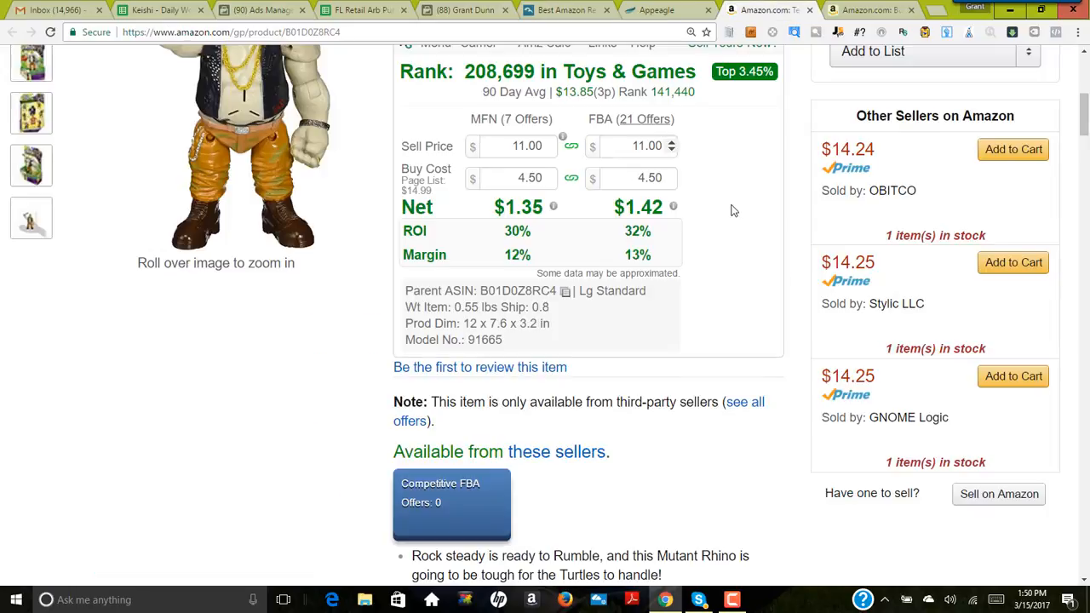
left_click(687, 13)
left_click(670, 184)
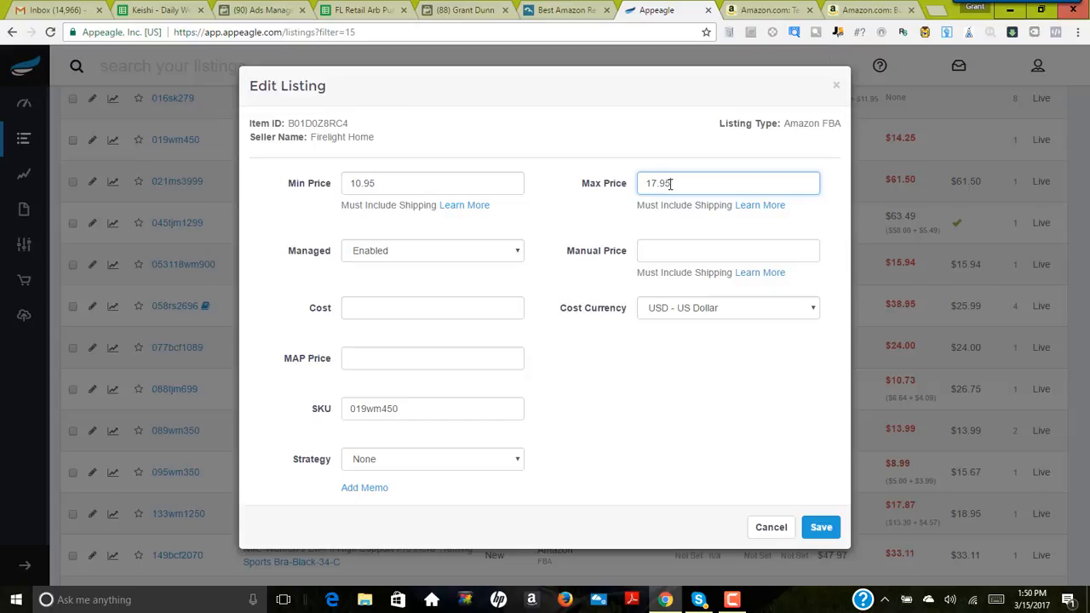
left_click(493, 456)
left_click(460, 343)
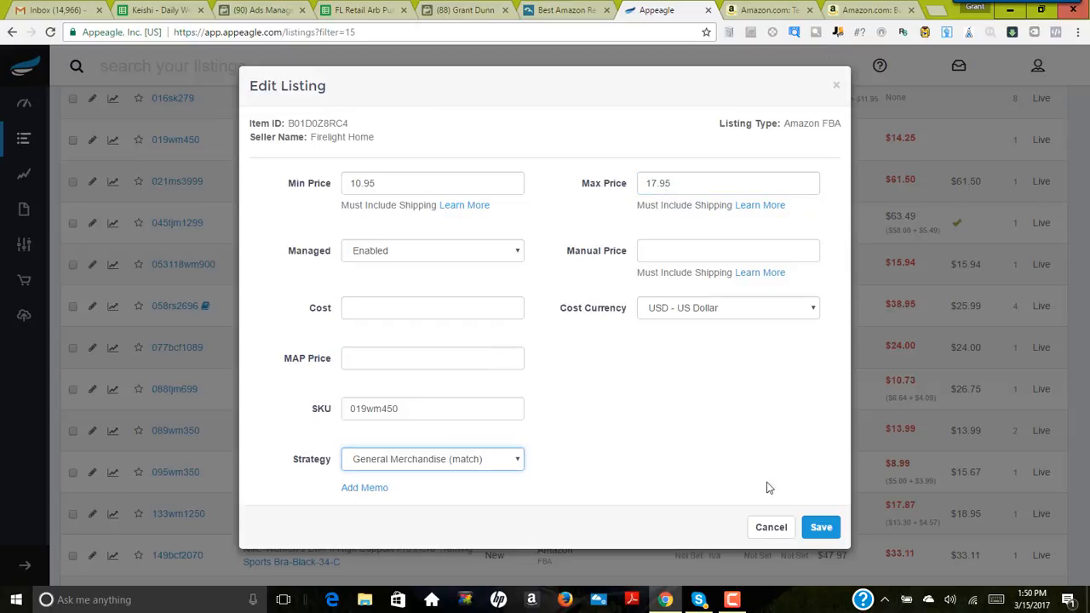
left_click(822, 526)
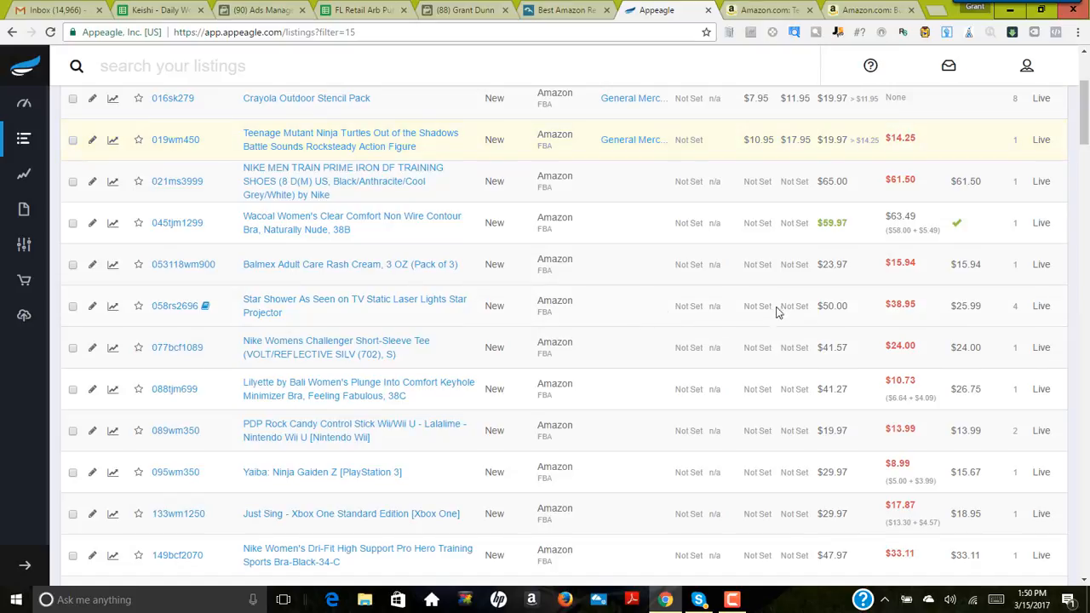
Step: Sort the Appeagle listings by Live quantity in descending order
scroll(777, 312, "up", 3)
scroll(728, 346, "down", 2)
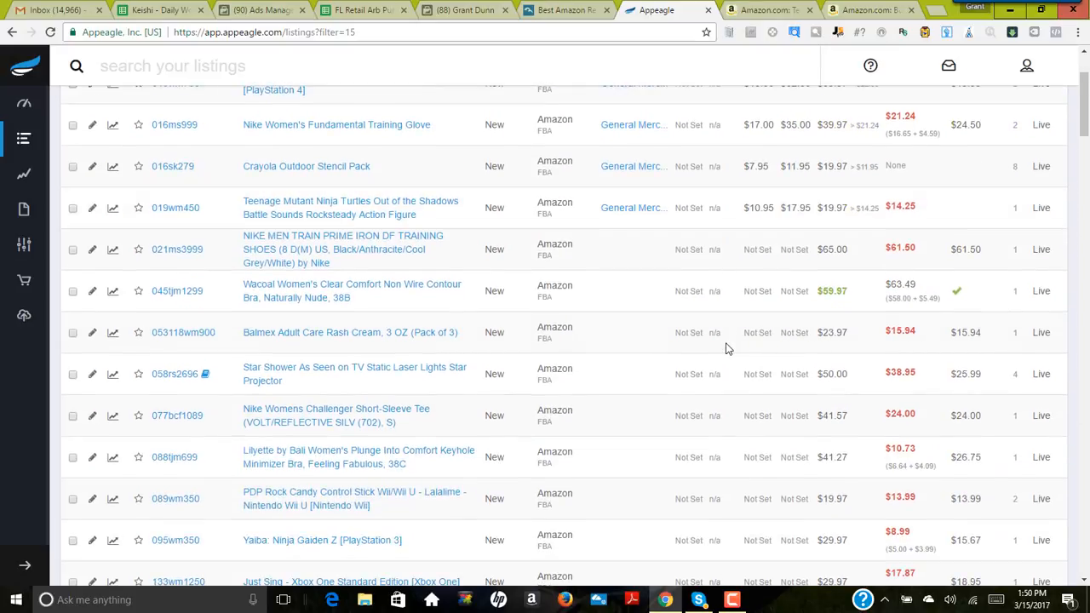
scroll(726, 346, "up", 1)
scroll(726, 347, "down", 1)
scroll(839, 294, "up", 2)
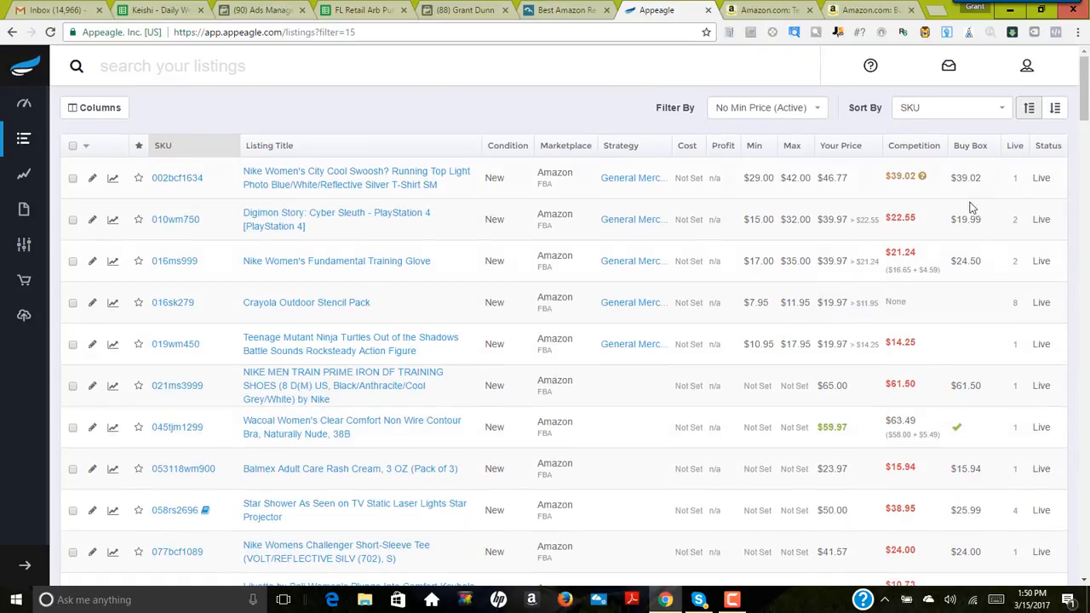
left_click(991, 114)
scroll(920, 212, "down", 1)
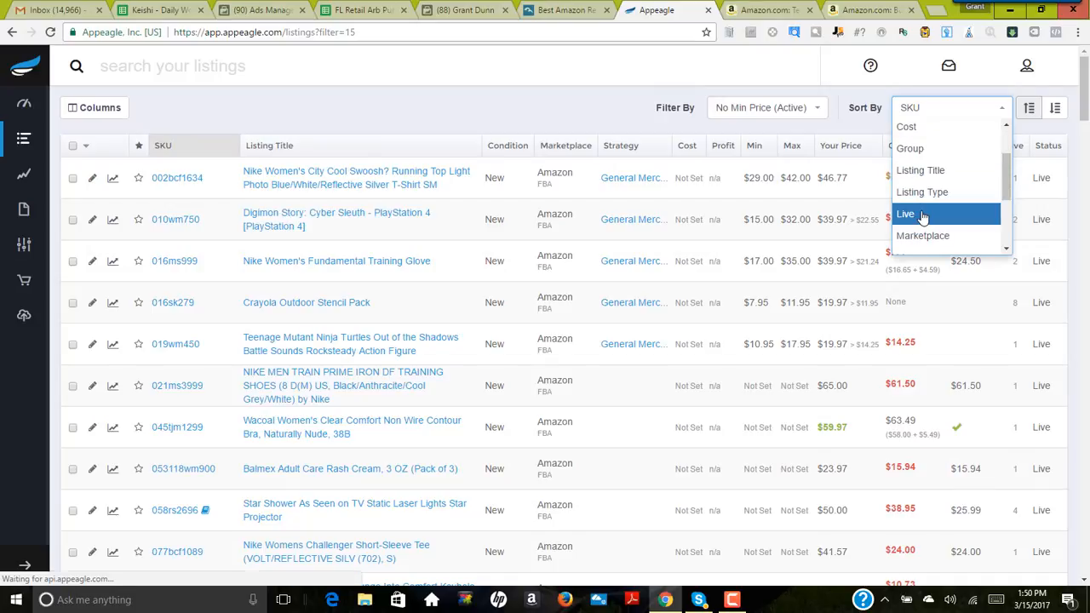
left_click(922, 215)
left_click(1054, 108)
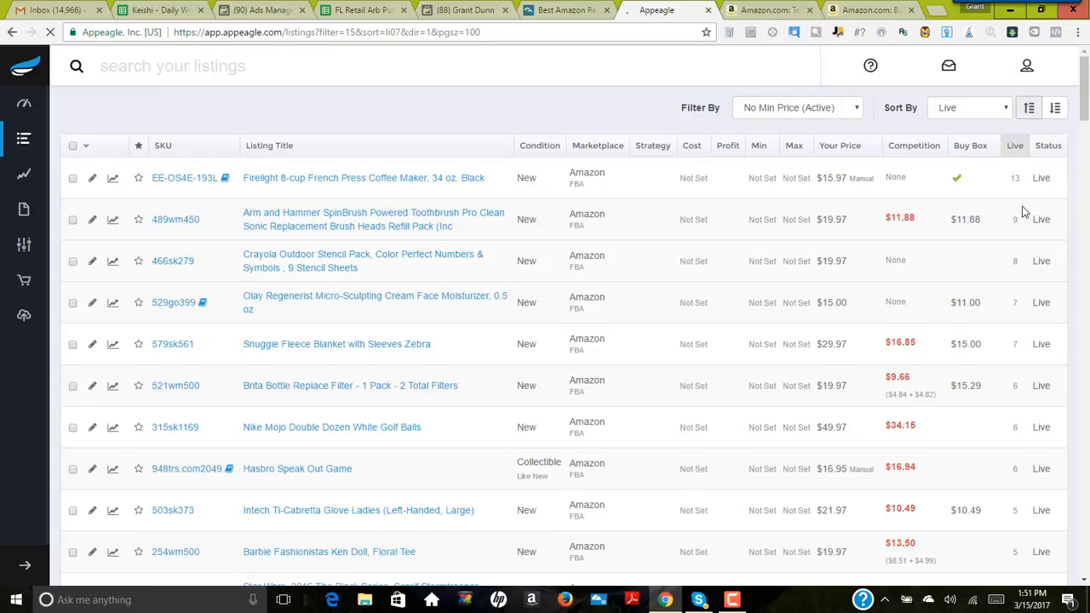
Step: Open the Amazon page of the Arm and Hammer SpinBrush refill listing and close the Rocksteady figure's pages
scroll(375, 219, "down", 1)
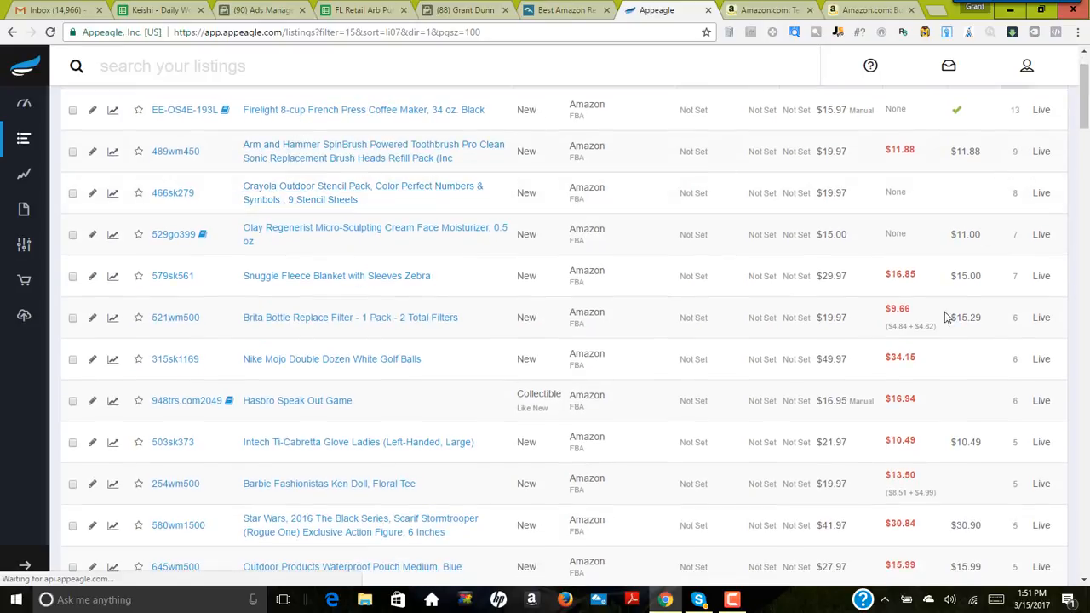
scroll(912, 397, "down", 1)
scroll(908, 398, "up", 2)
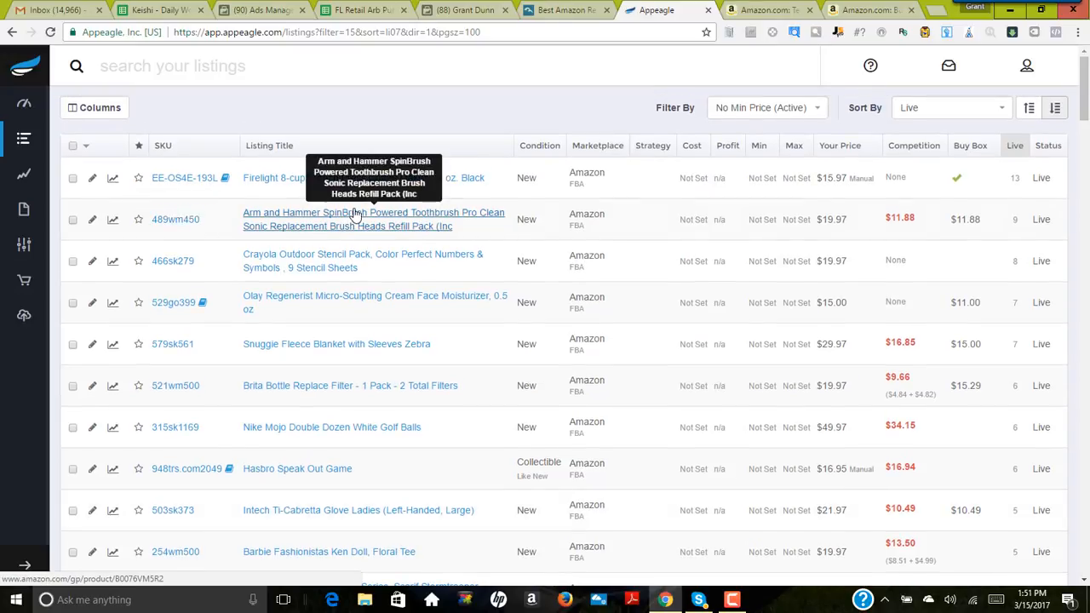
left_click(353, 214)
left_click(820, 10)
left_click(821, 10)
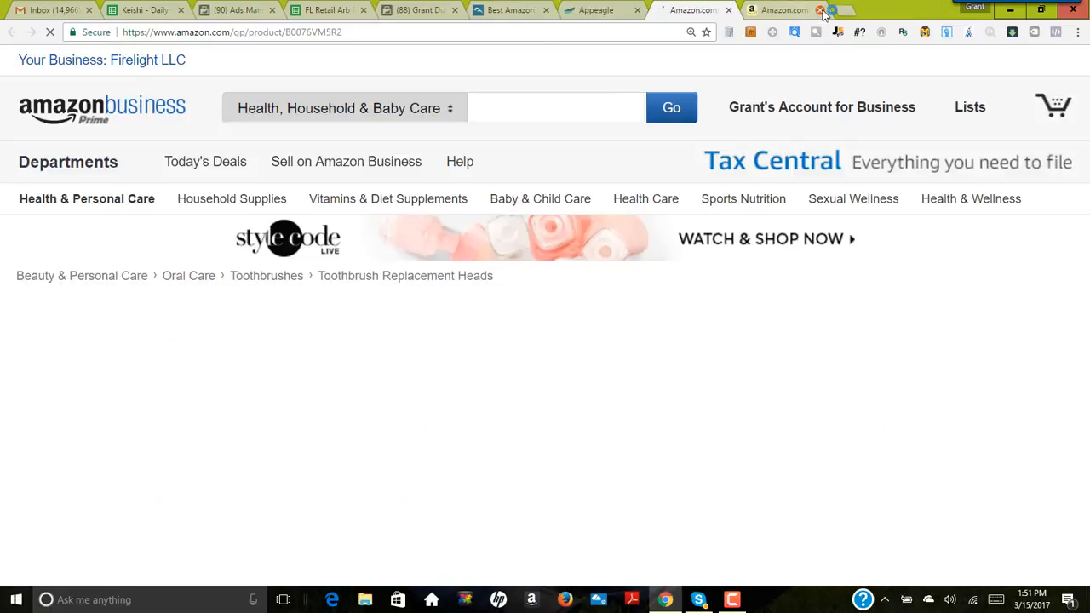
Step: Set the SpinBrush refill's buy cost to 4.50 and its sell price to 10.00 in the profit calculator
scroll(606, 345, "down", 2)
scroll(604, 347, "down", 1)
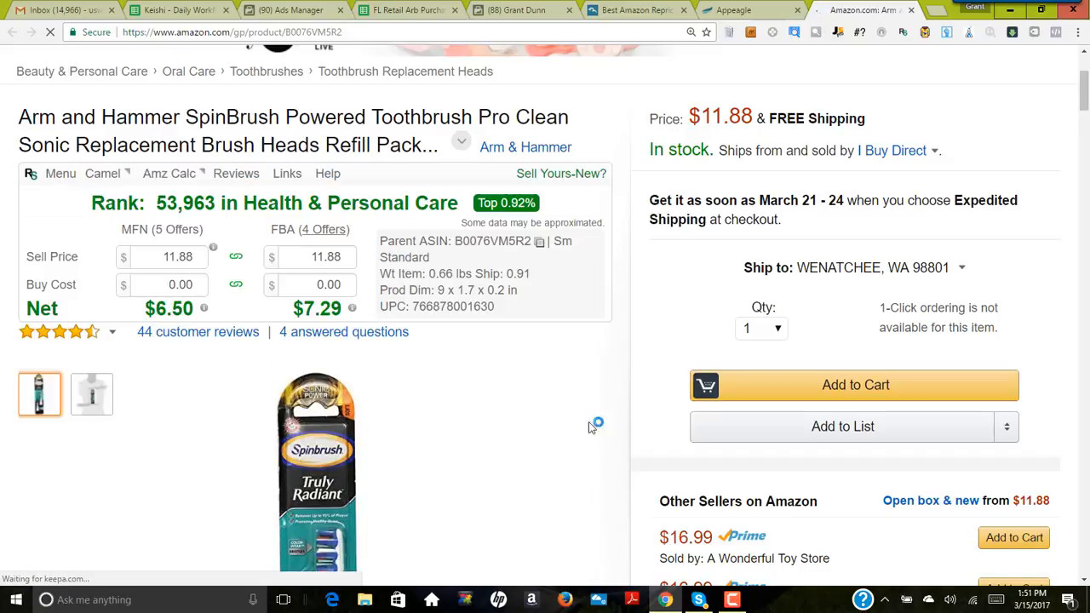
left_click(320, 305)
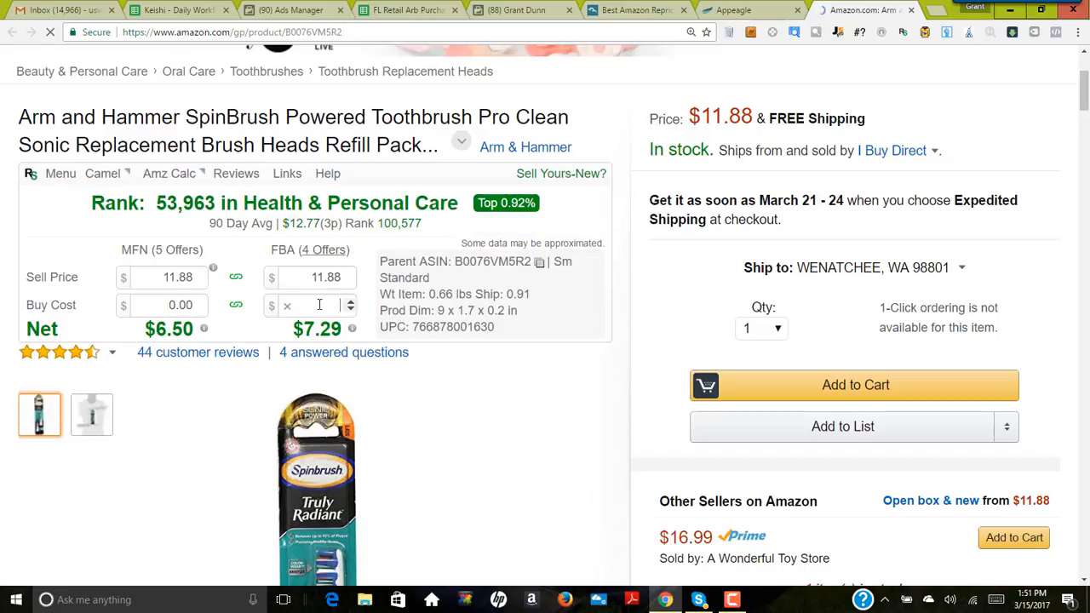
type("14.5")
key("Return")
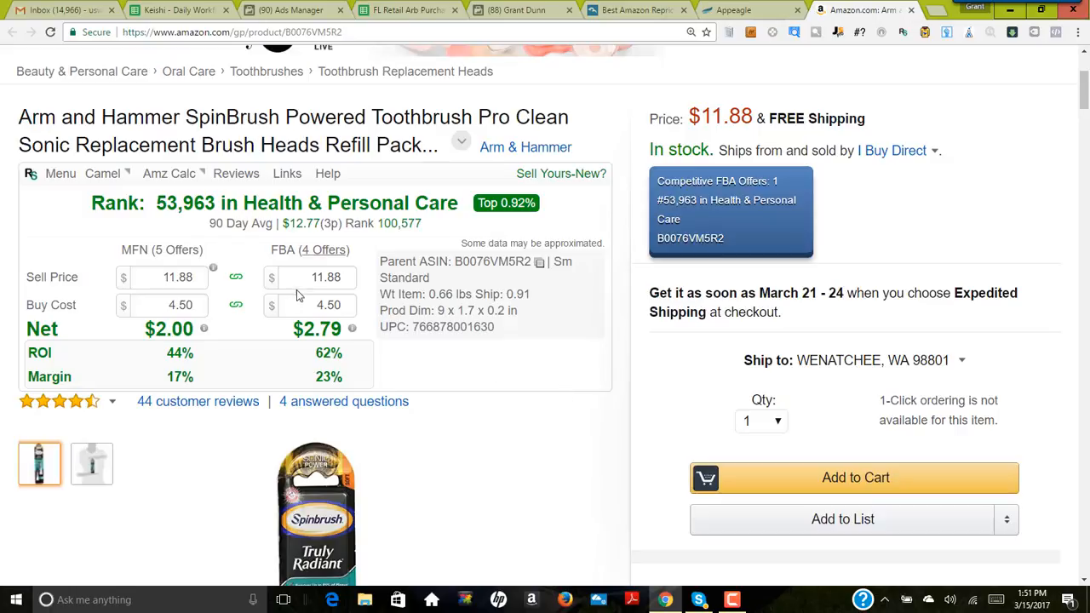
left_click(351, 284)
left_click(351, 283)
left_click(350, 284)
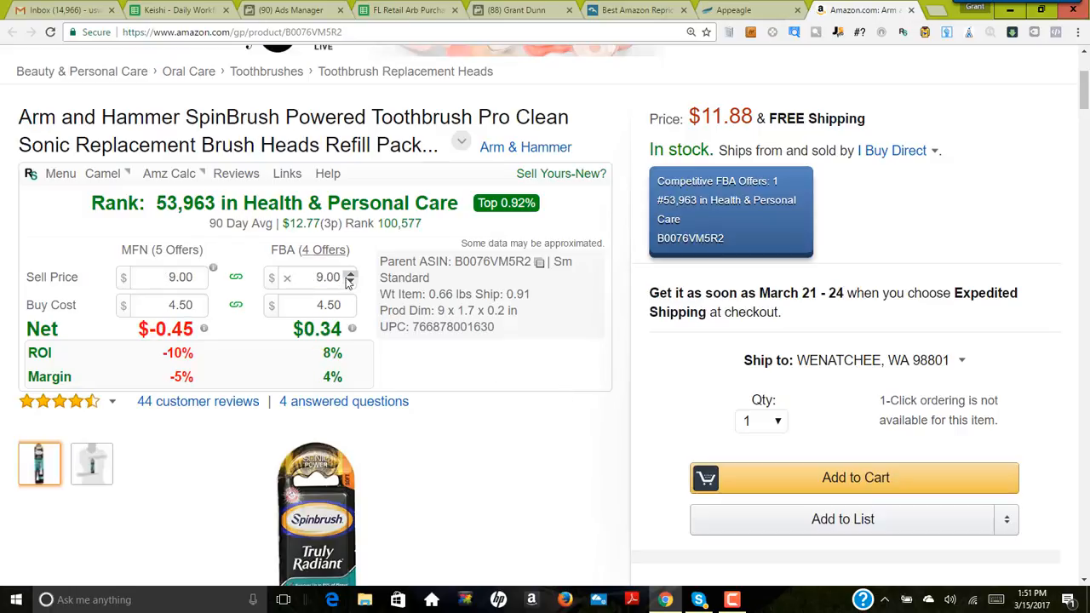
left_click(346, 277)
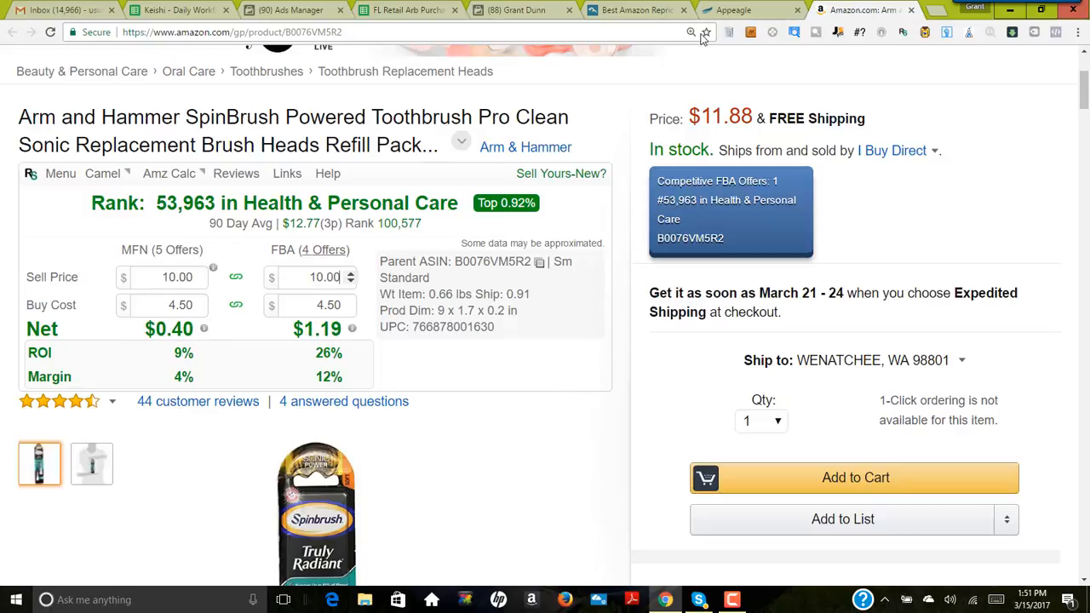
Step: Switch to Appeagle and set the Arm and Hammer SpinBrush refill listing's min price to 9.95
left_click(751, 10)
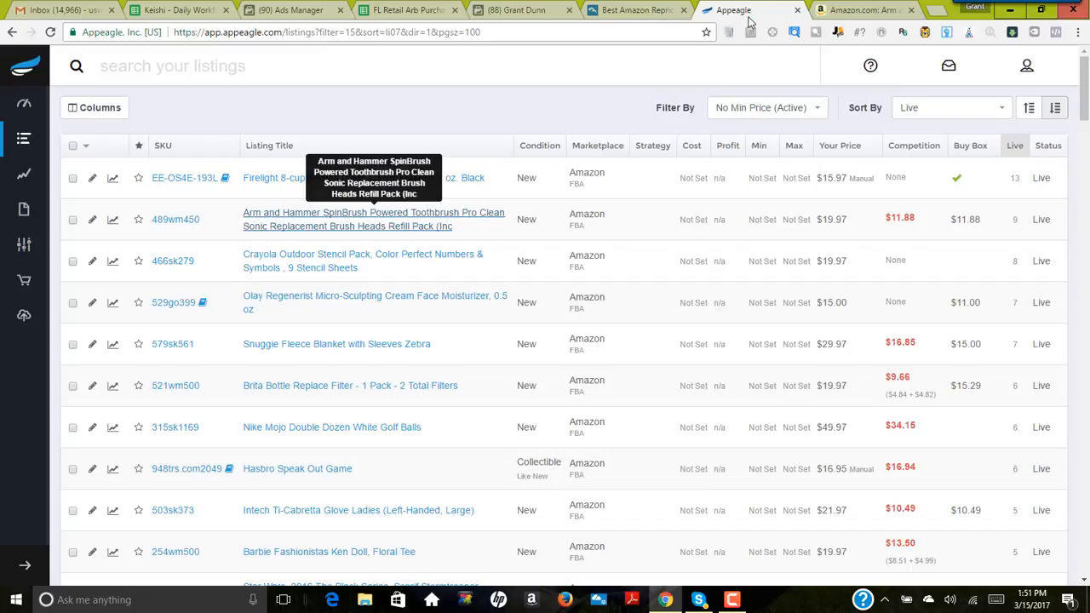
left_click(761, 227)
type("9.95")
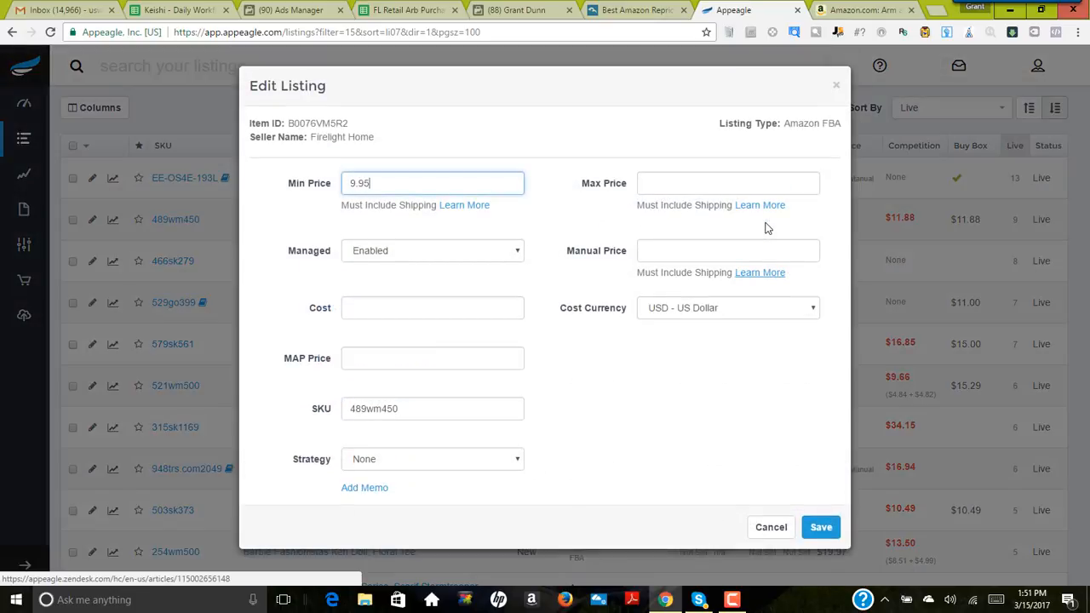
Step: Switch to the refill's Amazon page and view its Keepa price history over the past year and over all time
left_click(862, 10)
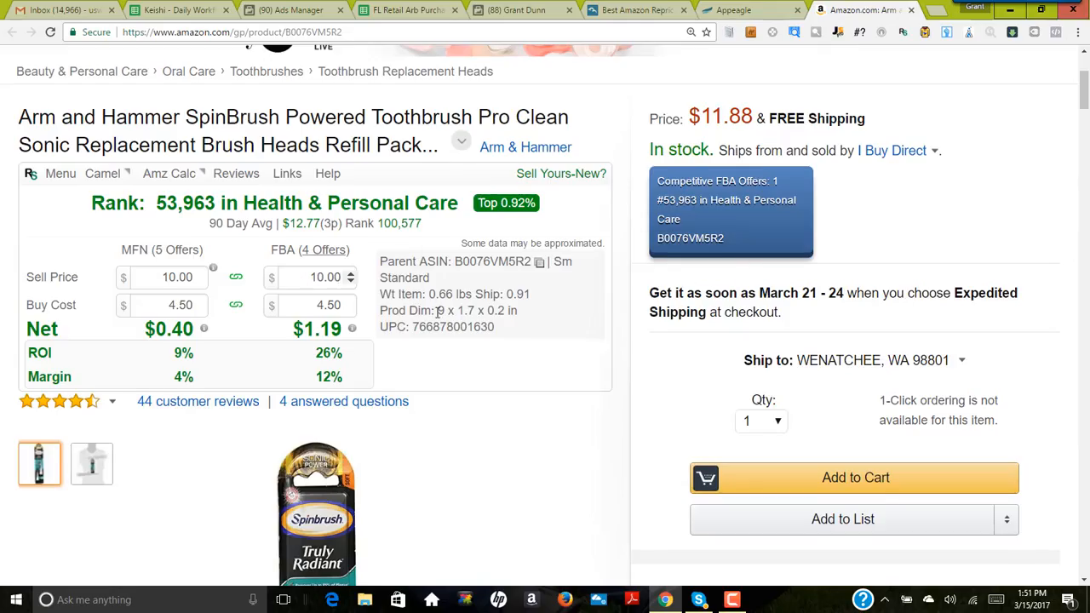
scroll(591, 370, "down", 10)
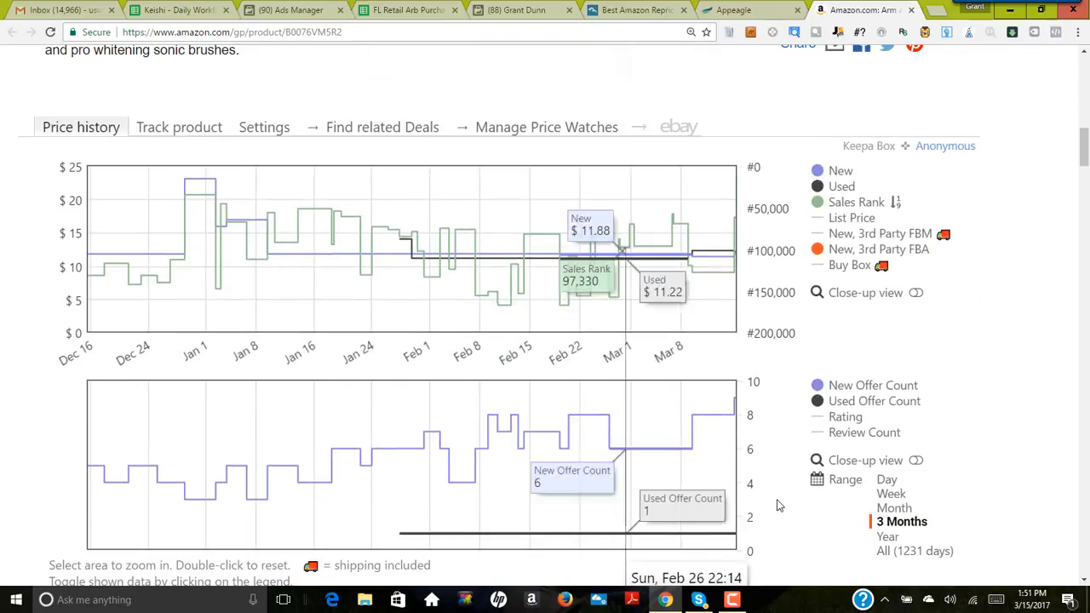
left_click(888, 537)
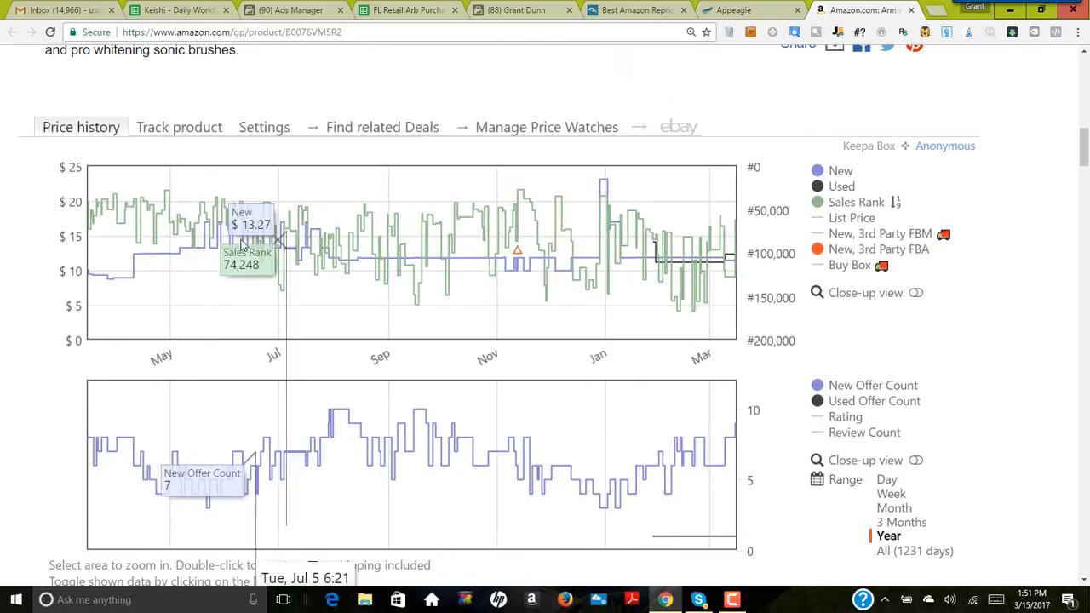
left_click(918, 550)
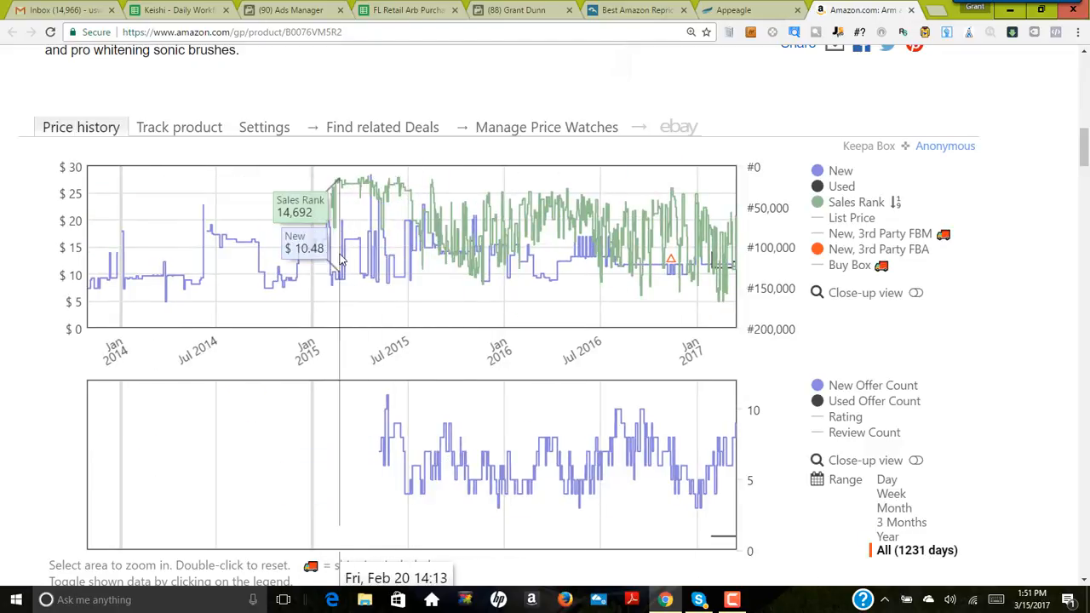
Step: Examine the SpinBrush refill's main price and the Prime offers under Other Sellers on Amazon
scroll(555, 374, "up", 2)
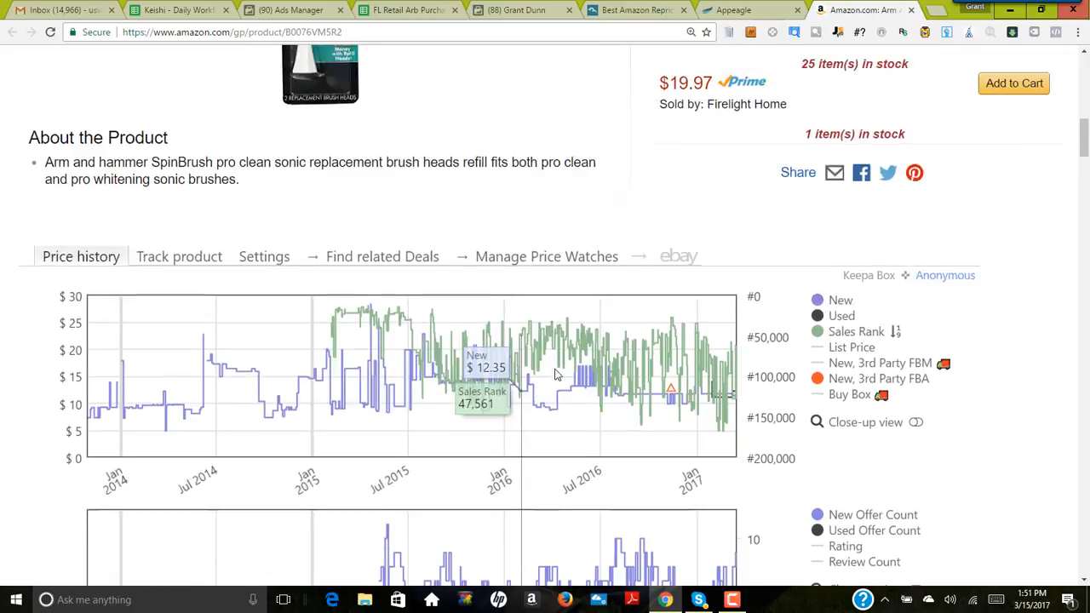
scroll(587, 387, "up", 6)
scroll(592, 390, "down", 1)
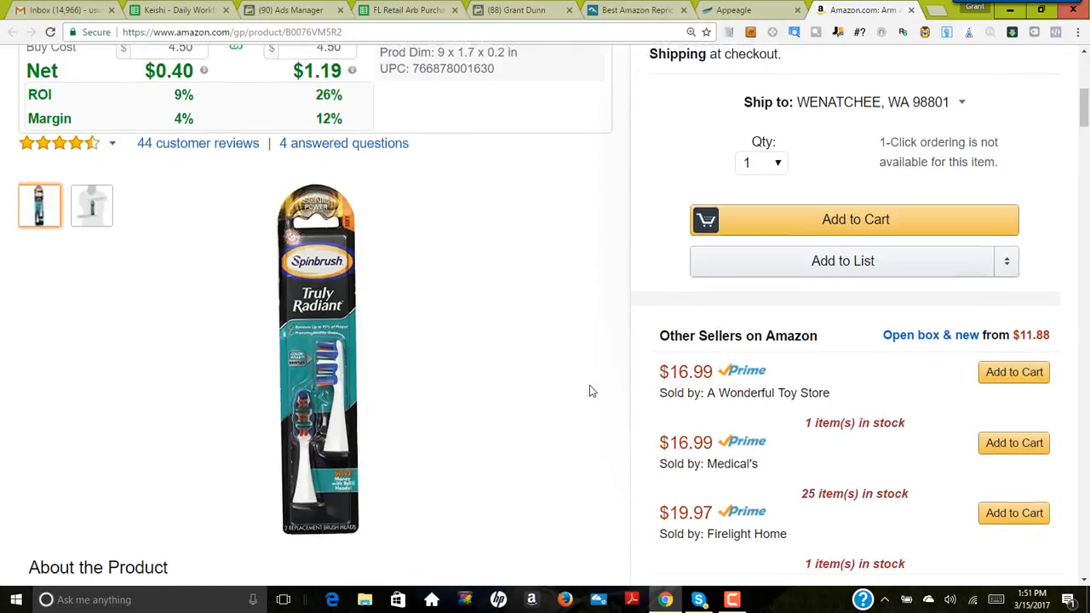
scroll(592, 390, "up", 2)
scroll(592, 390, "down", 4)
scroll(591, 388, "up", 2)
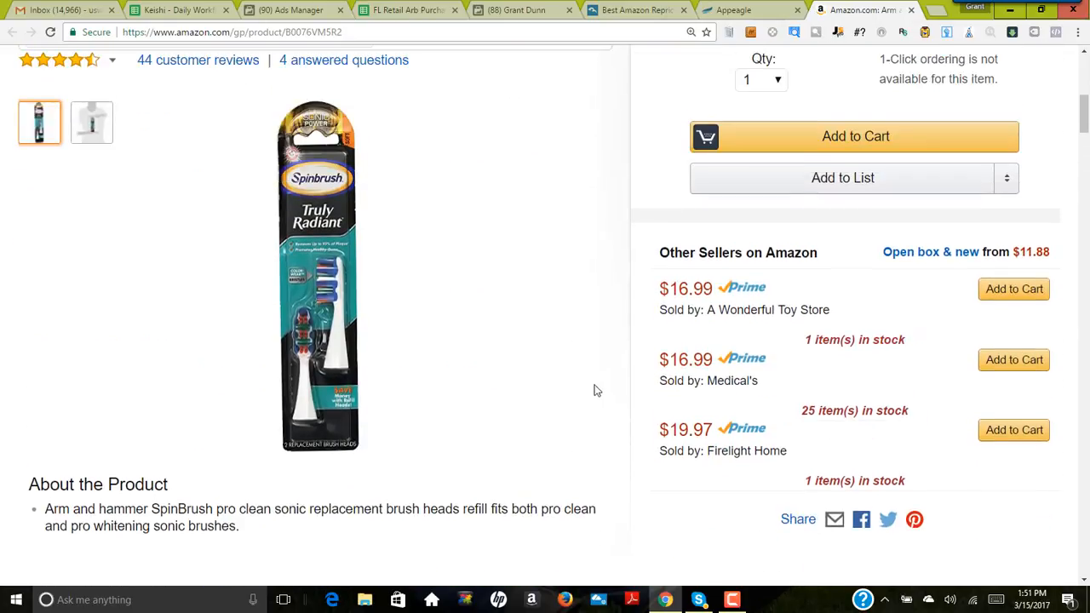
scroll(594, 389, "down", 1)
scroll(596, 389, "up", 4)
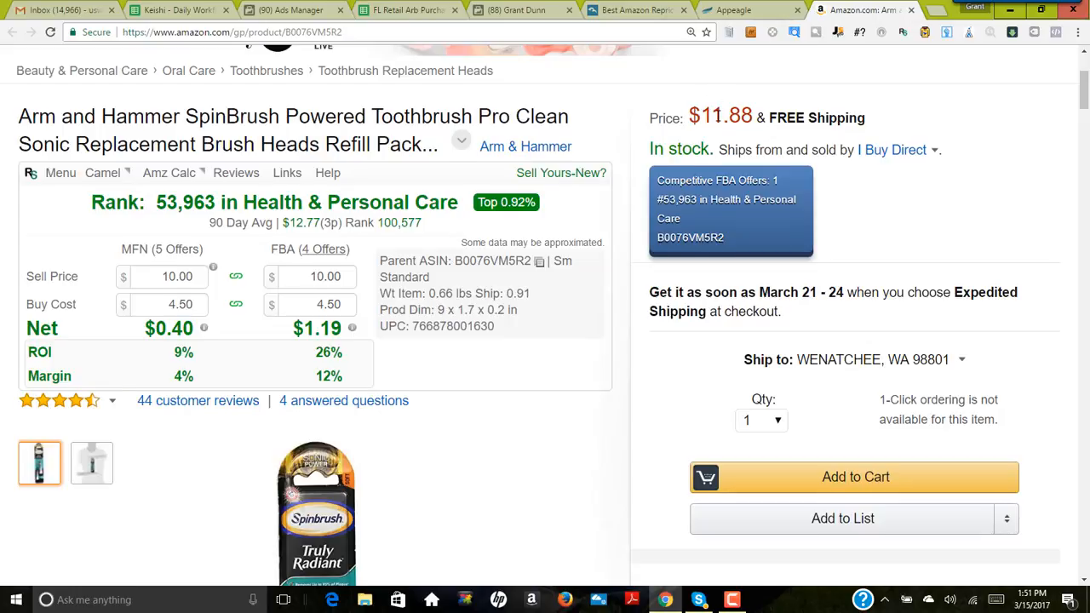
scroll(627, 275, "down", 4)
mouse_move(681, 309)
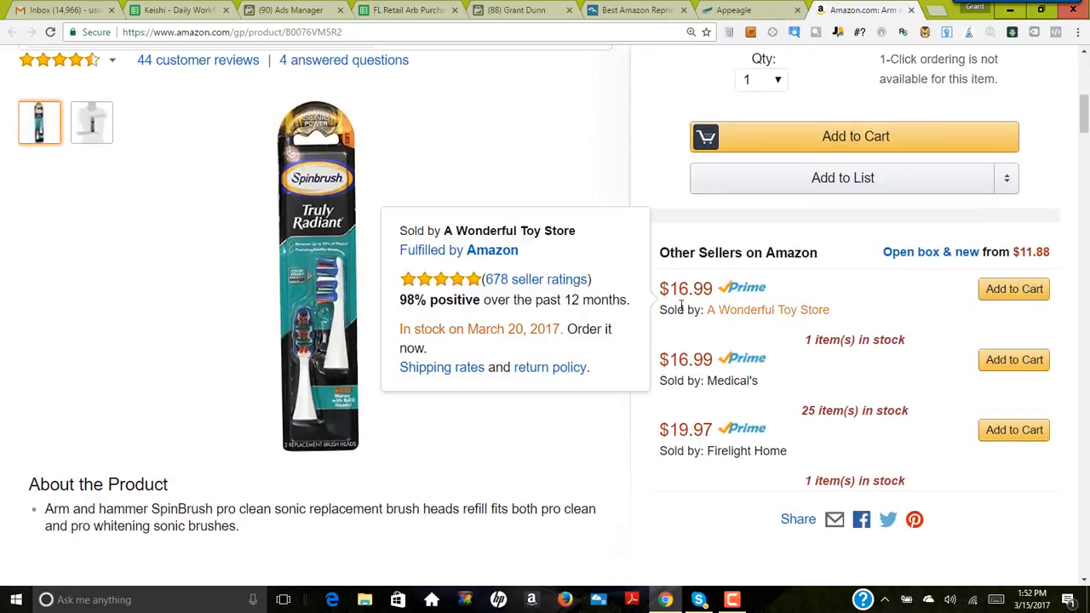
Step: Set the SpinBrush refill's FBA sell price to 18.00 in the profit calculator
scroll(547, 256, "up", 2)
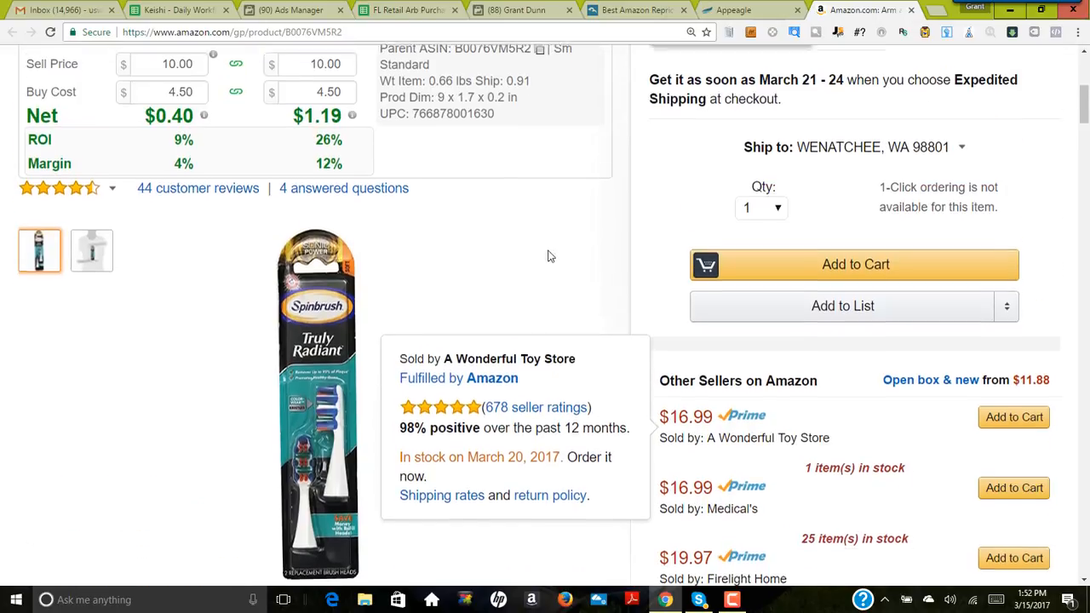
scroll(547, 255, "up", 1)
left_click(348, 138)
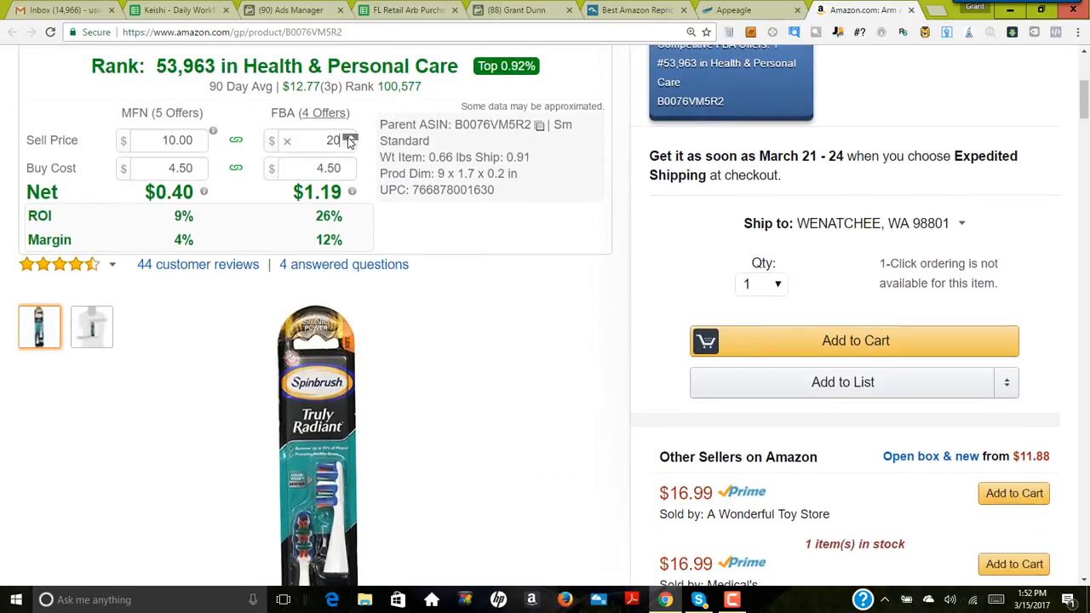
left_click(351, 144)
left_click(351, 144)
left_click(351, 145)
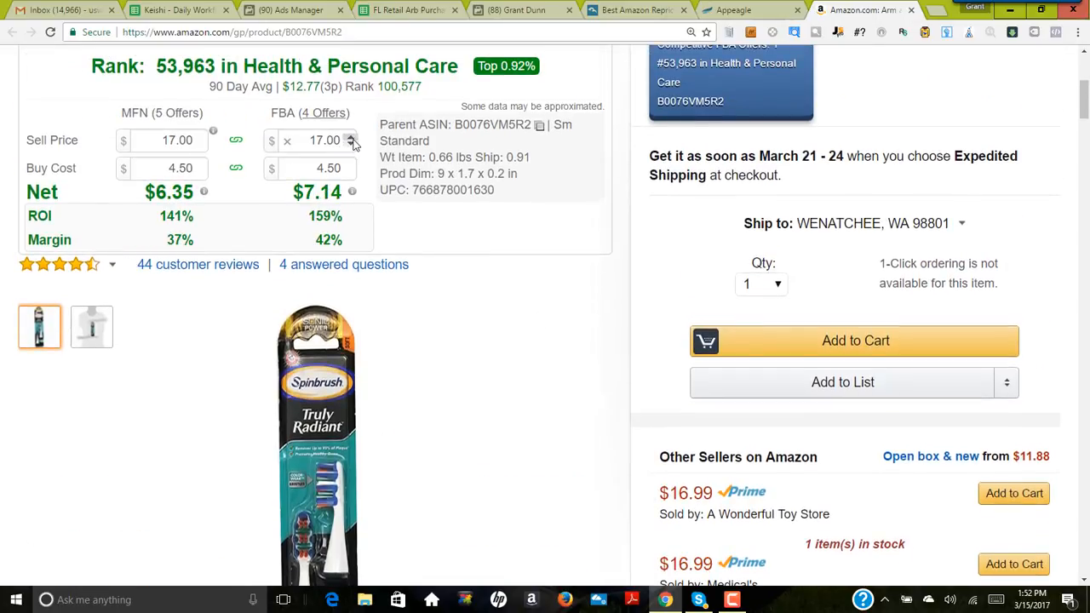
left_click(350, 138)
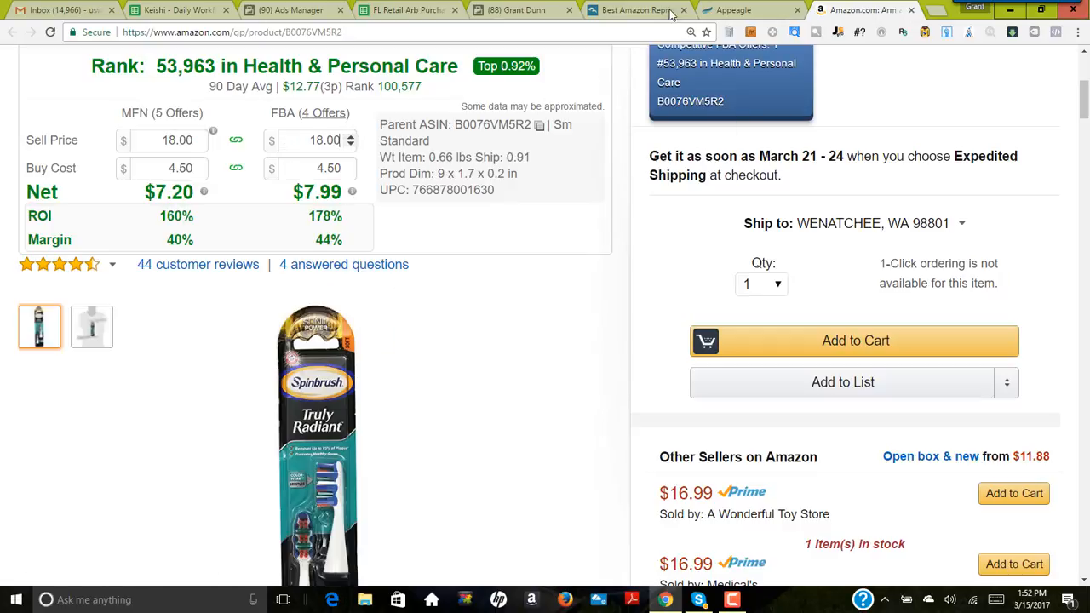
Step: Switch to Appeagle and set the refill listing's max price to 18.95
left_click(743, 10)
left_click(663, 183)
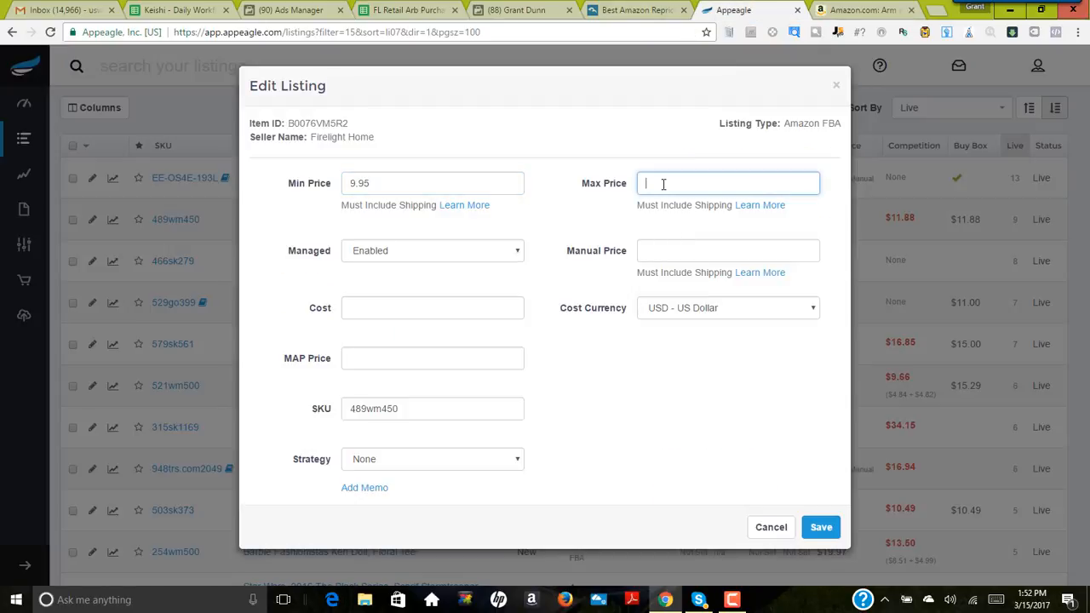
Step: Return to the refill's Amazon page and review its main price, other sellers' offers and price history
left_click(828, 10)
scroll(816, 173, "up", 2)
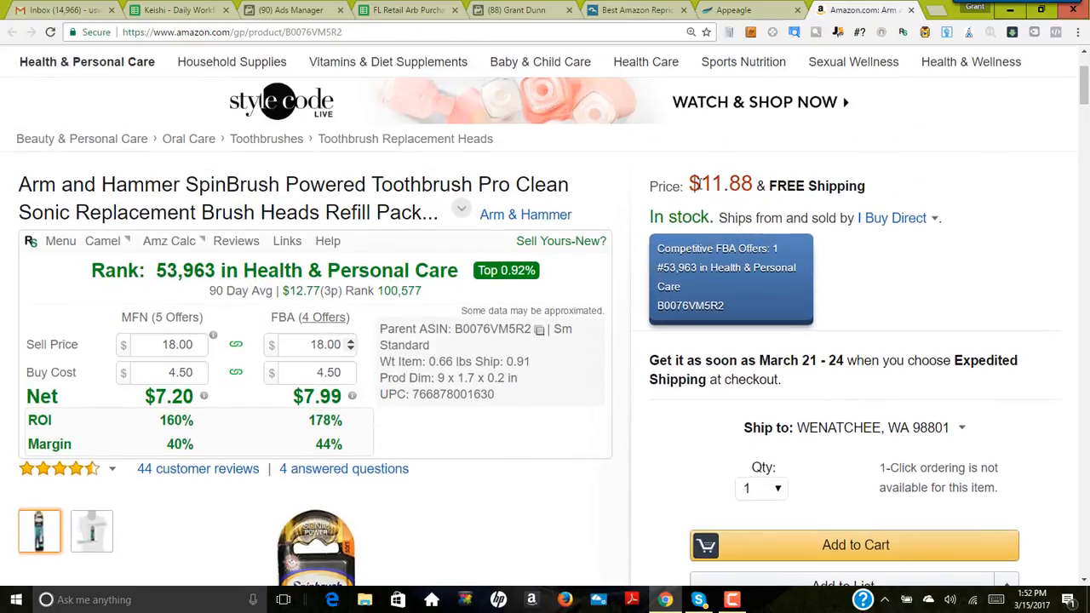
left_click_drag(694, 184, 754, 185)
scroll(679, 382, "down", 5)
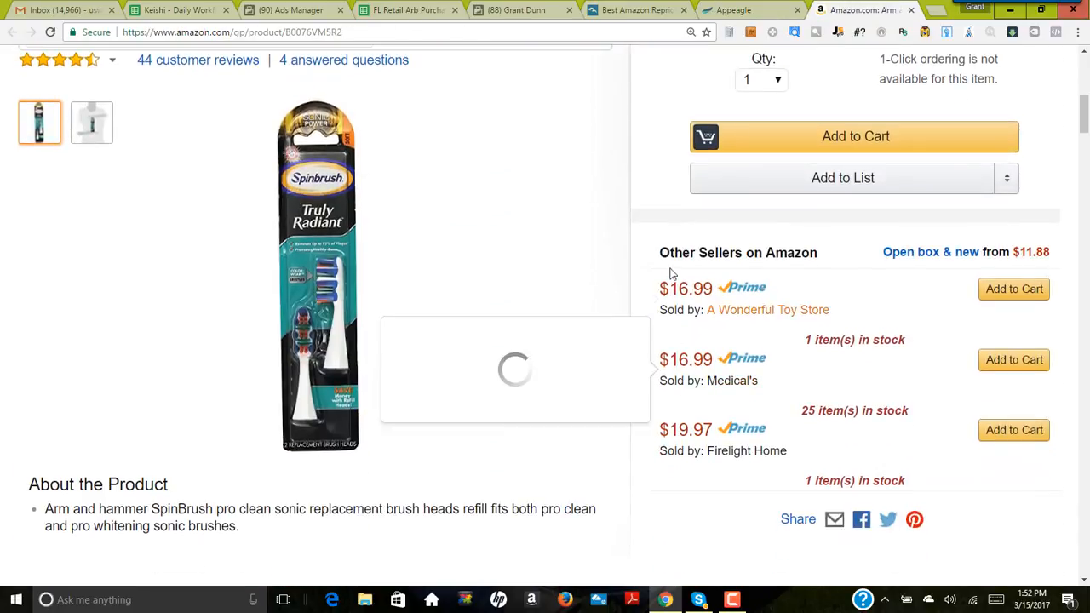
scroll(557, 327, "up", 3)
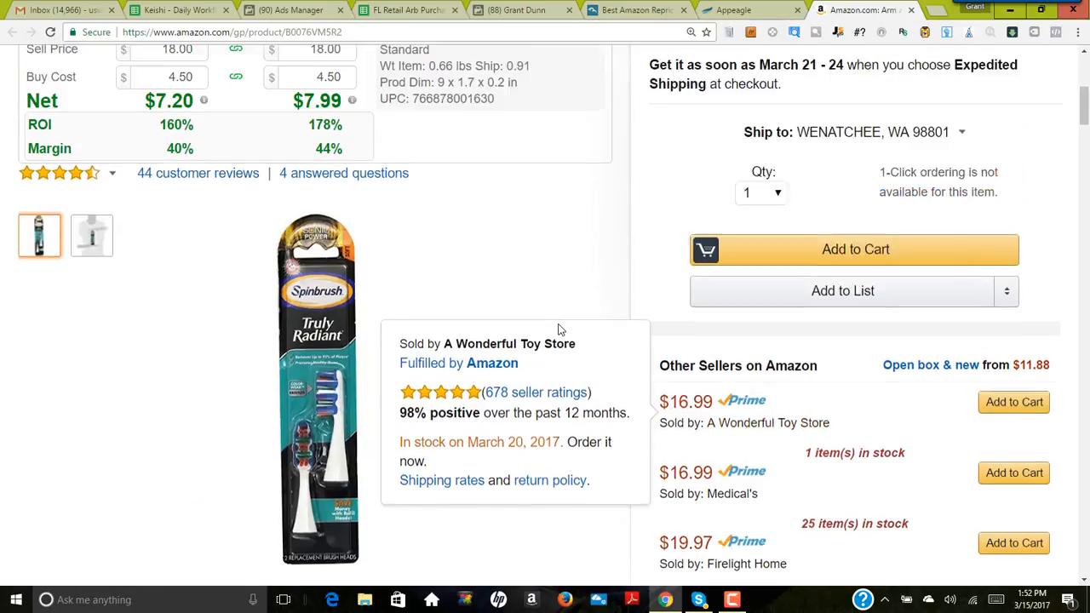
scroll(446, 397, "down", 3)
scroll(446, 397, "down", 5)
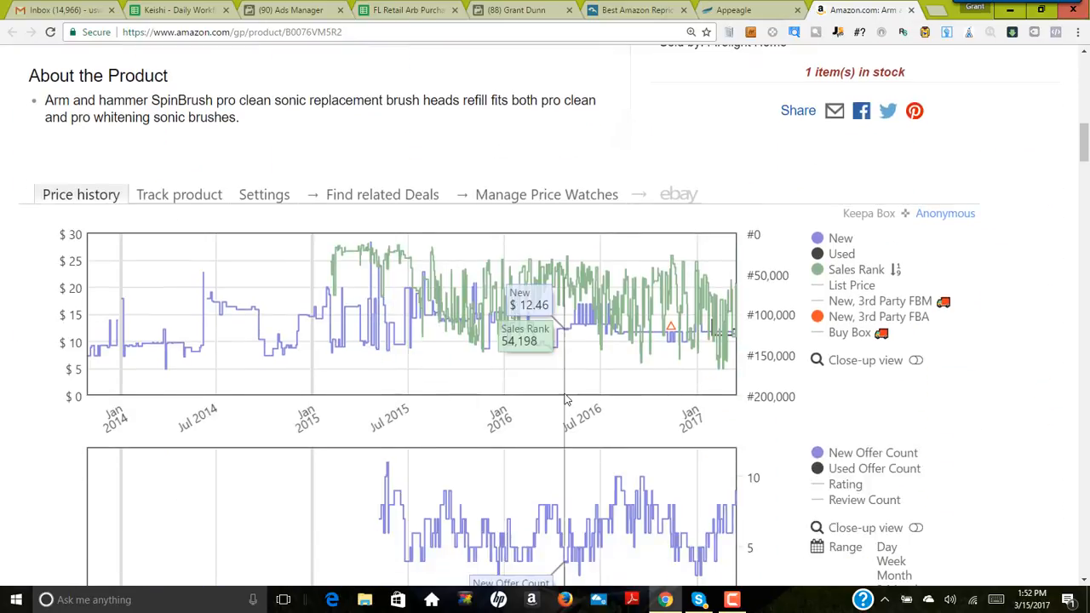
scroll(522, 307, "down", 2)
scroll(551, 377, "up", 5)
scroll(552, 377, "up", 6)
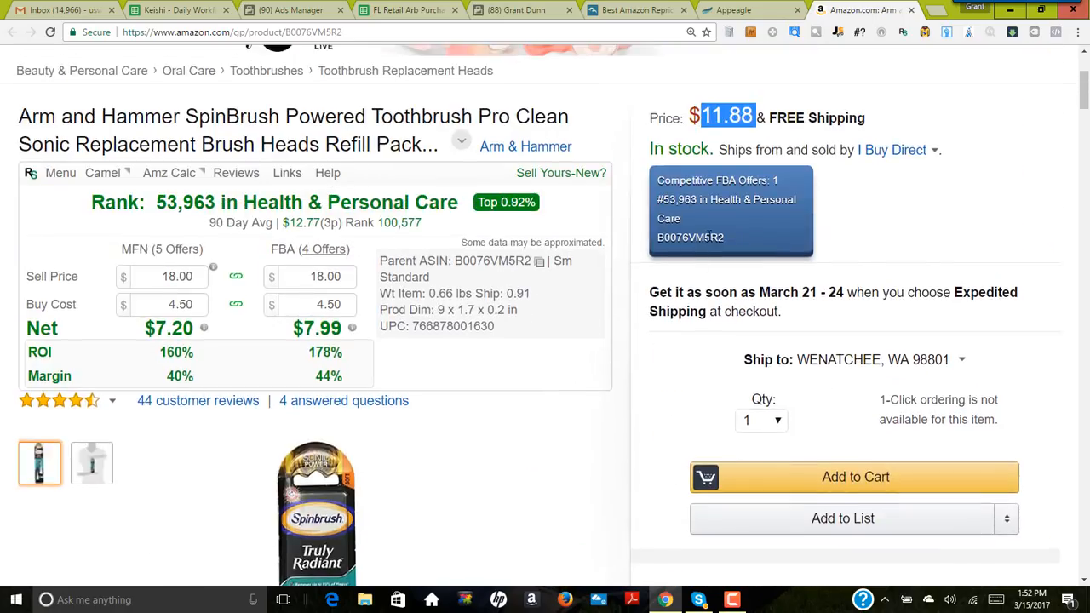
left_click(790, 113)
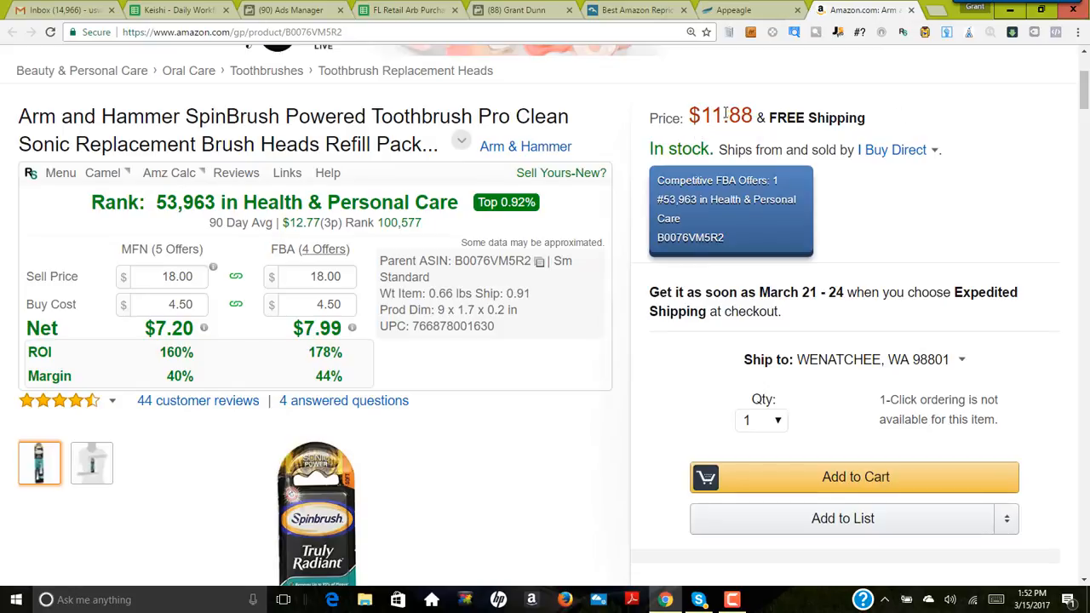
Step: Compare the refill's merchant-fulfilled main price with each Prime seller's offer and the profit calculator figures
scroll(637, 392, "down", 4)
scroll(611, 438, "up", 2)
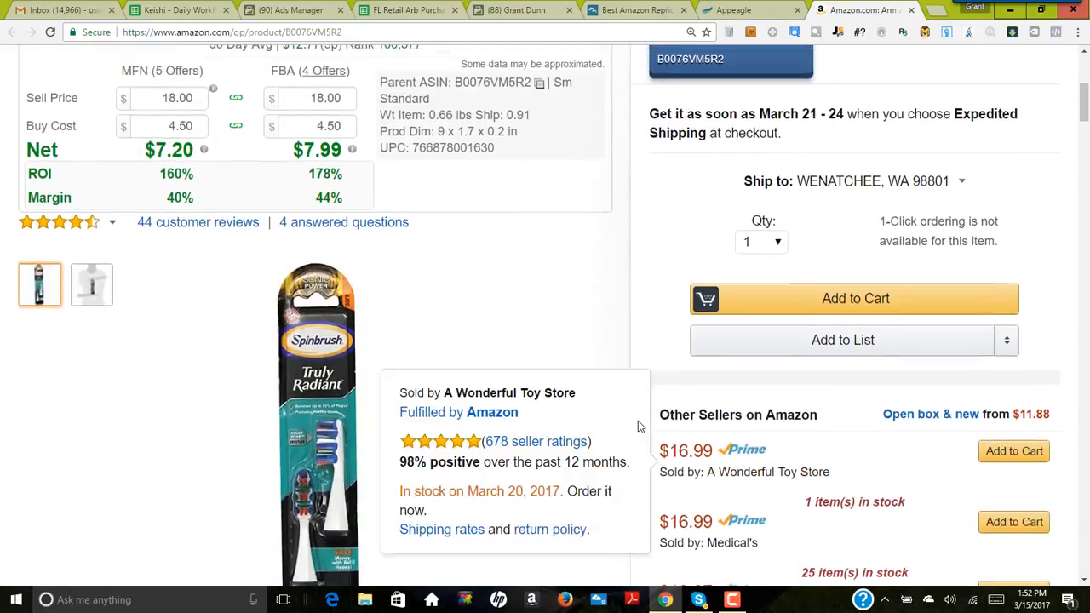
scroll(720, 260, "up", 2)
scroll(562, 361, "down", 3)
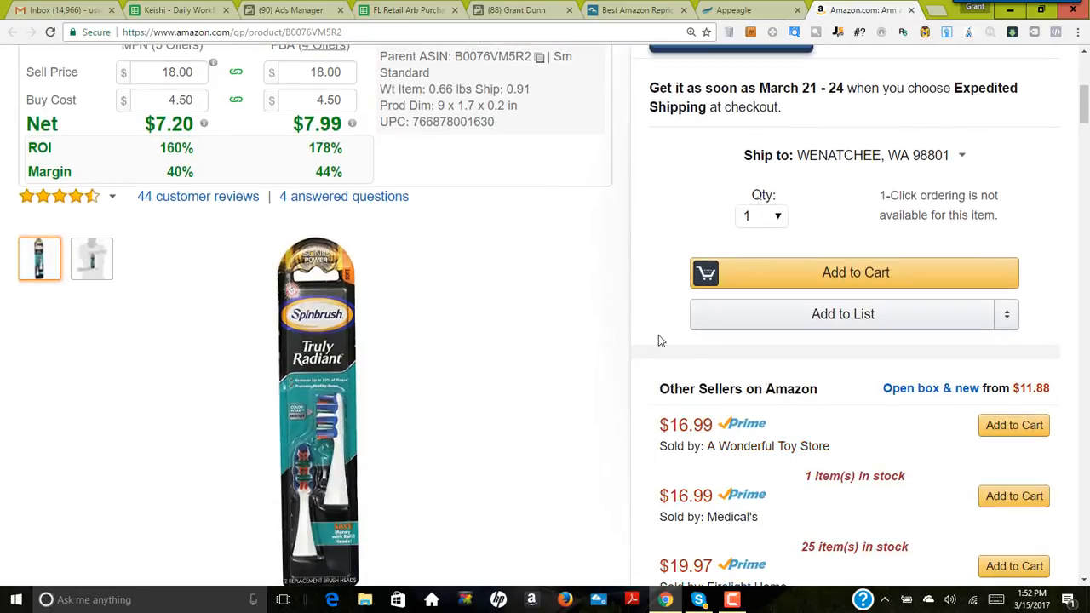
mouse_move(675, 426)
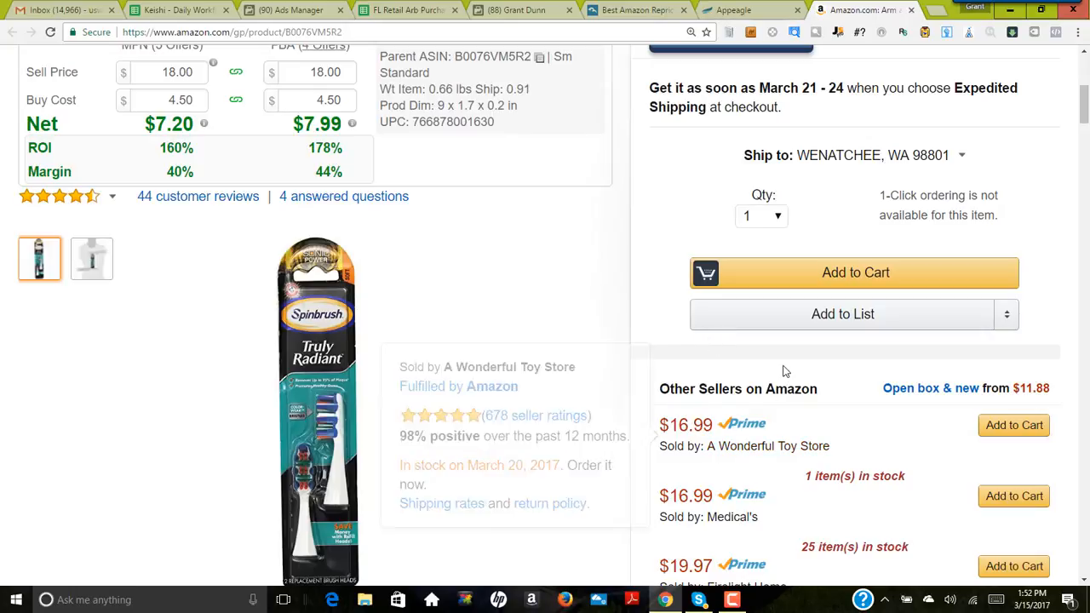
scroll(794, 426, "down", 1)
scroll(794, 425, "down", 1)
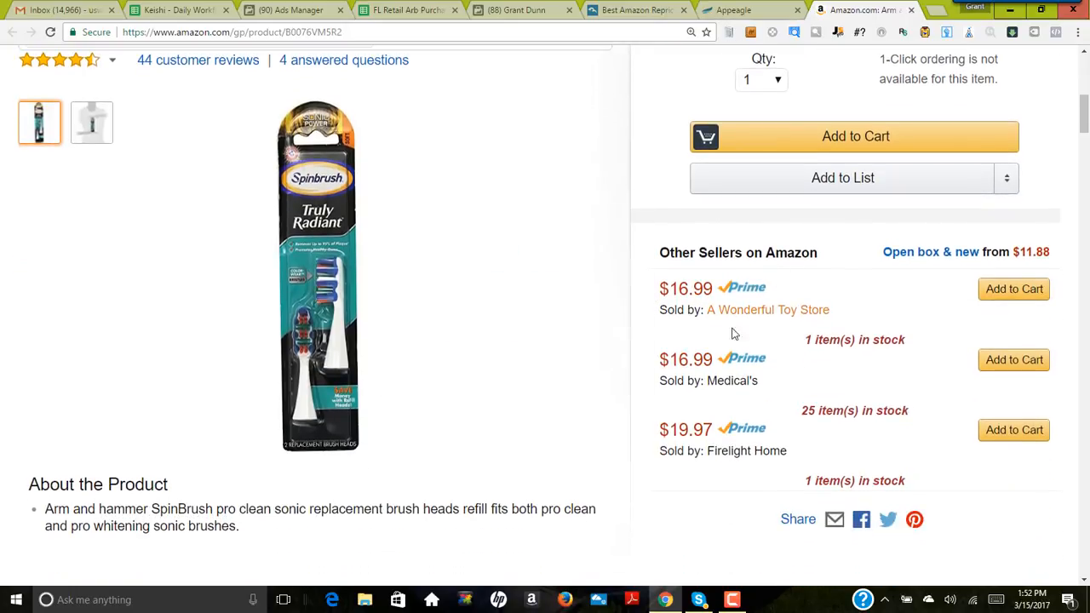
mouse_move(746, 381)
scroll(618, 304, "up", 4)
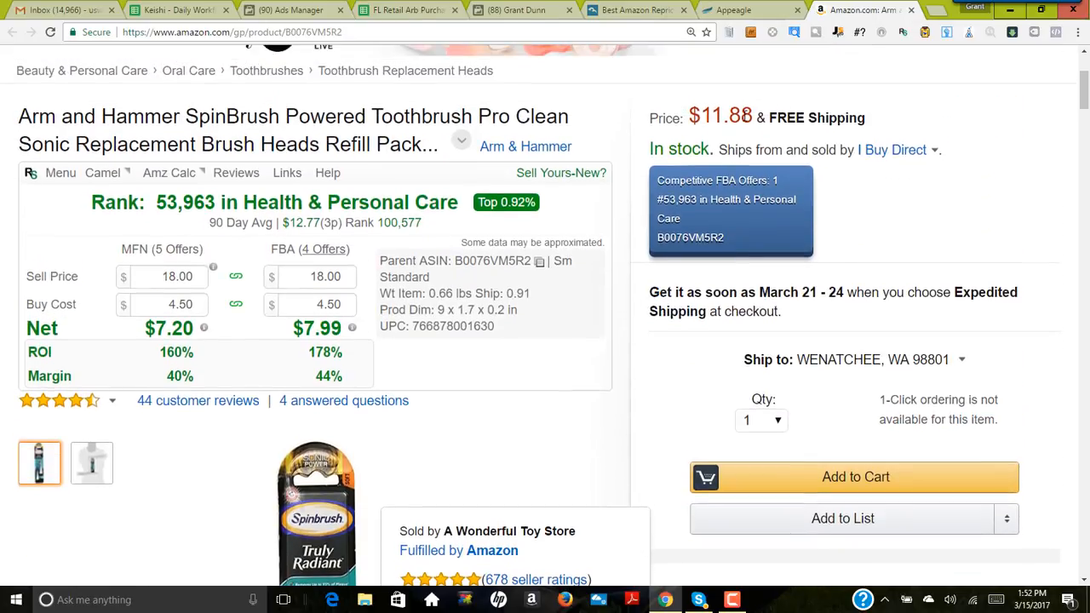
scroll(641, 375, "down", 3)
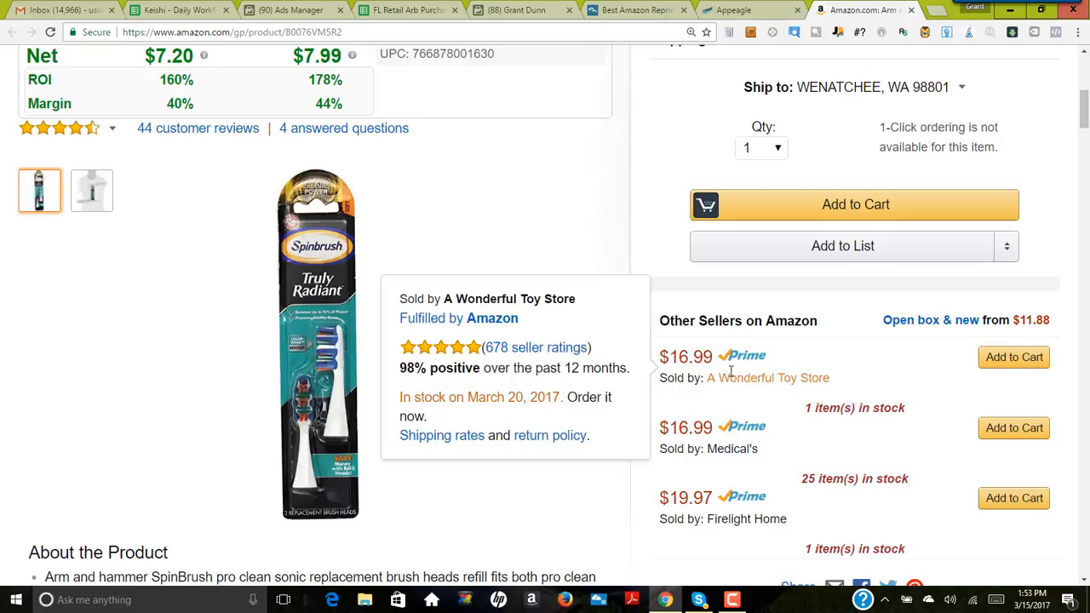
scroll(689, 379, "up", 4)
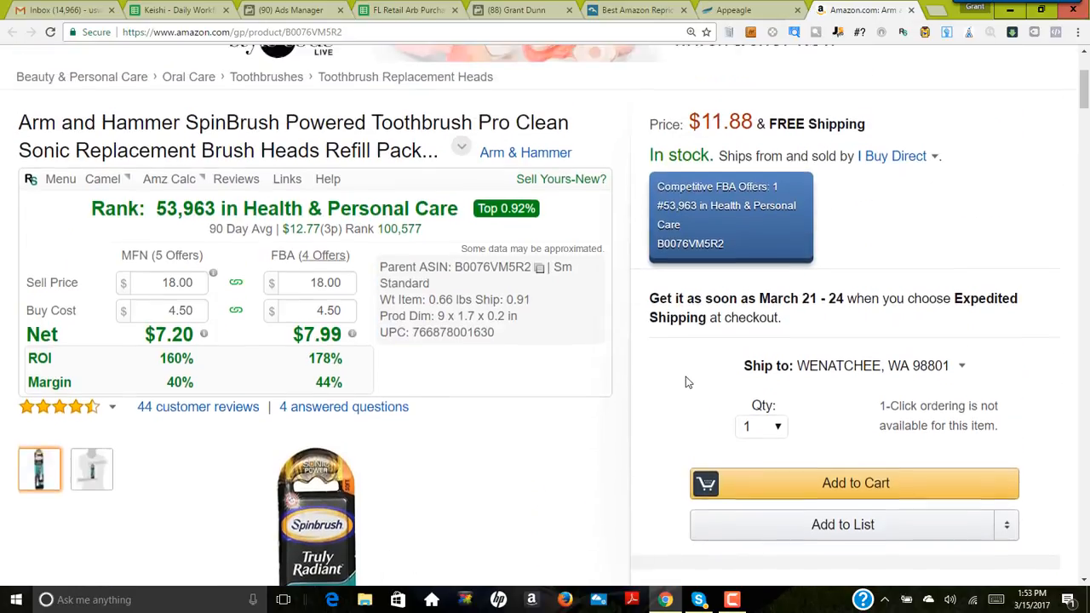
scroll(672, 316, "down", 2)
scroll(749, 170, "up", 1)
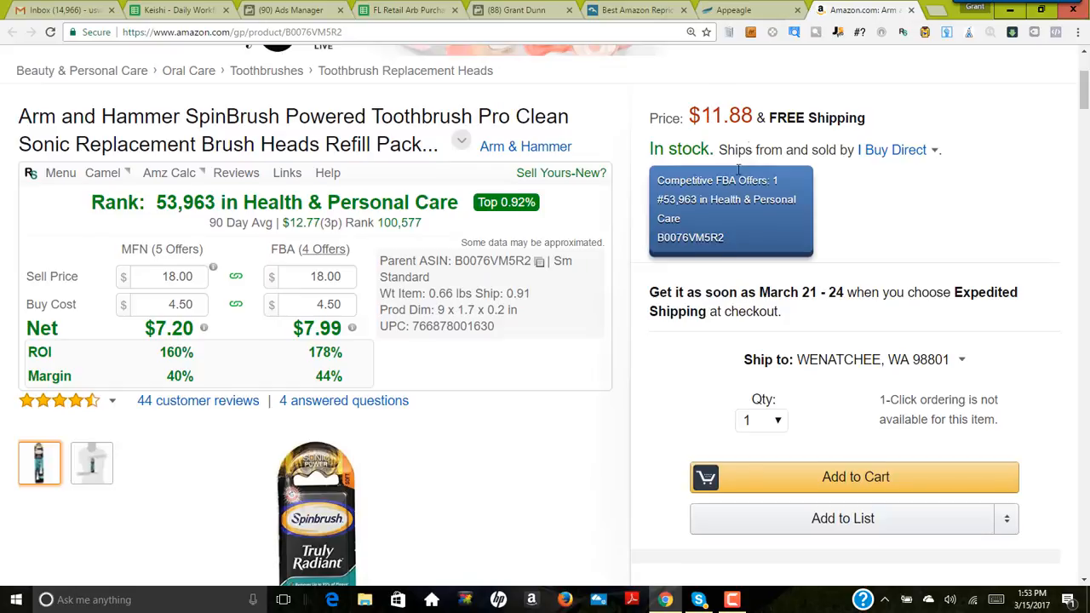
scroll(665, 285, "down", 4)
scroll(660, 268, "up", 3)
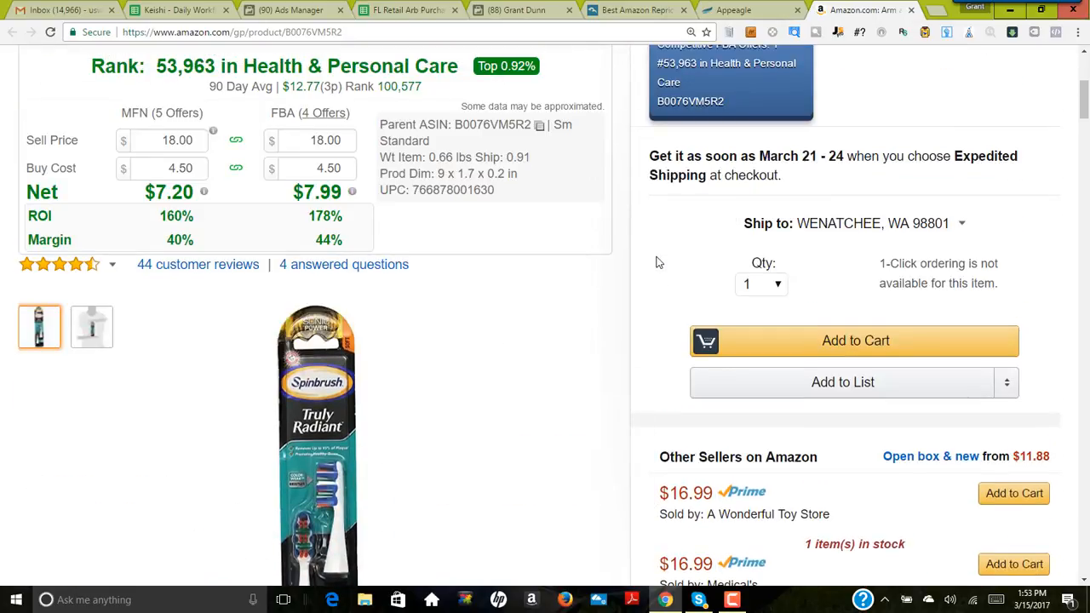
scroll(667, 285, "up", 2)
scroll(694, 173, "down", 3)
mouse_move(719, 367)
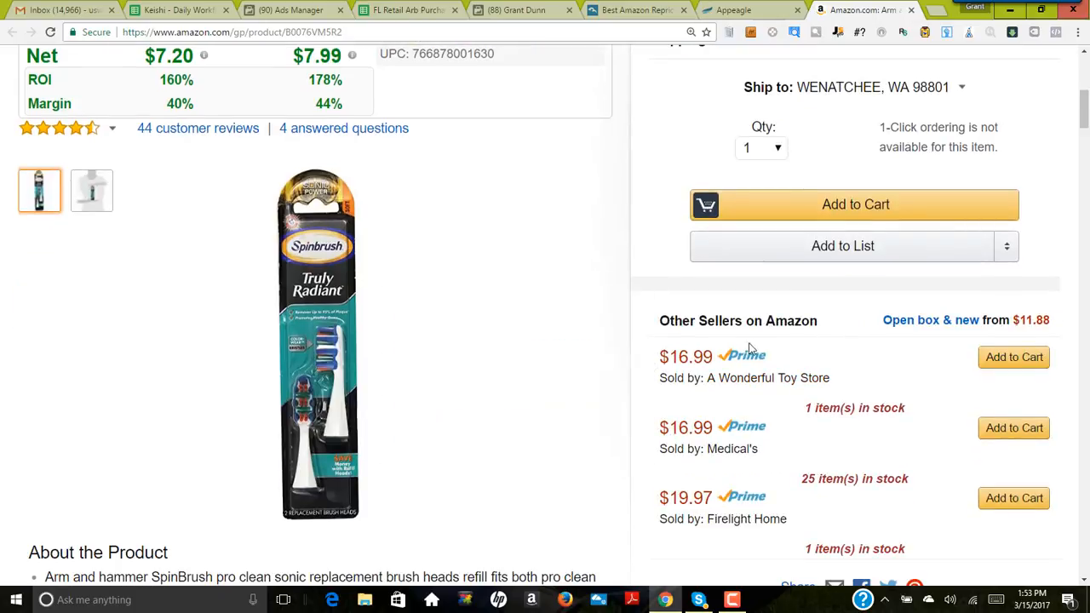
scroll(749, 358, "up", 2)
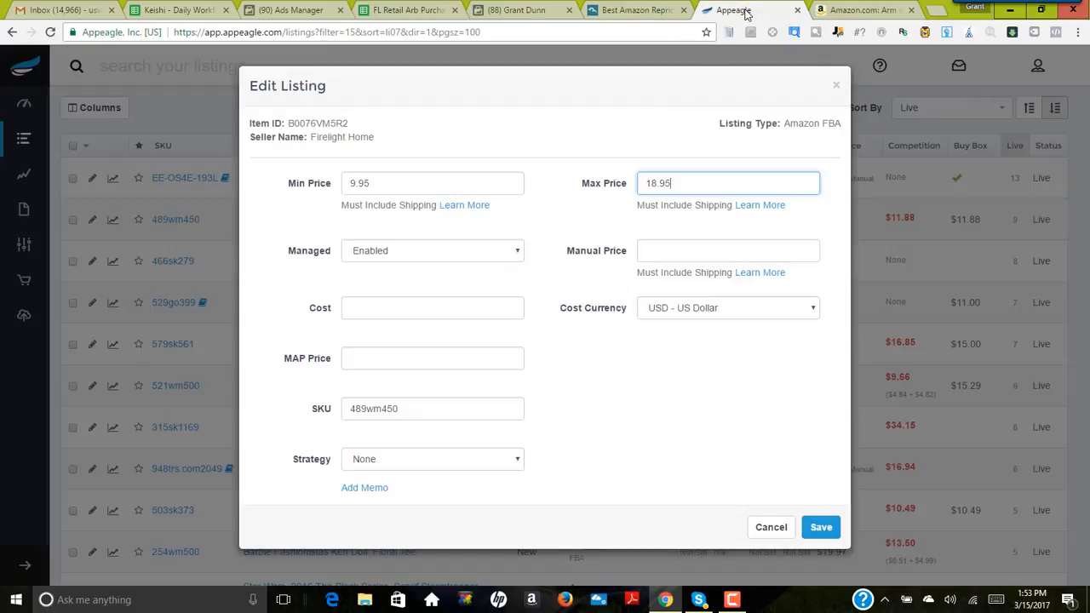
Step: Check the listing's entered price limits in Appeagle and return to the main price on the Amazon page
left_click(733, 11)
left_click(860, 10)
scroll(791, 200, "up", 3)
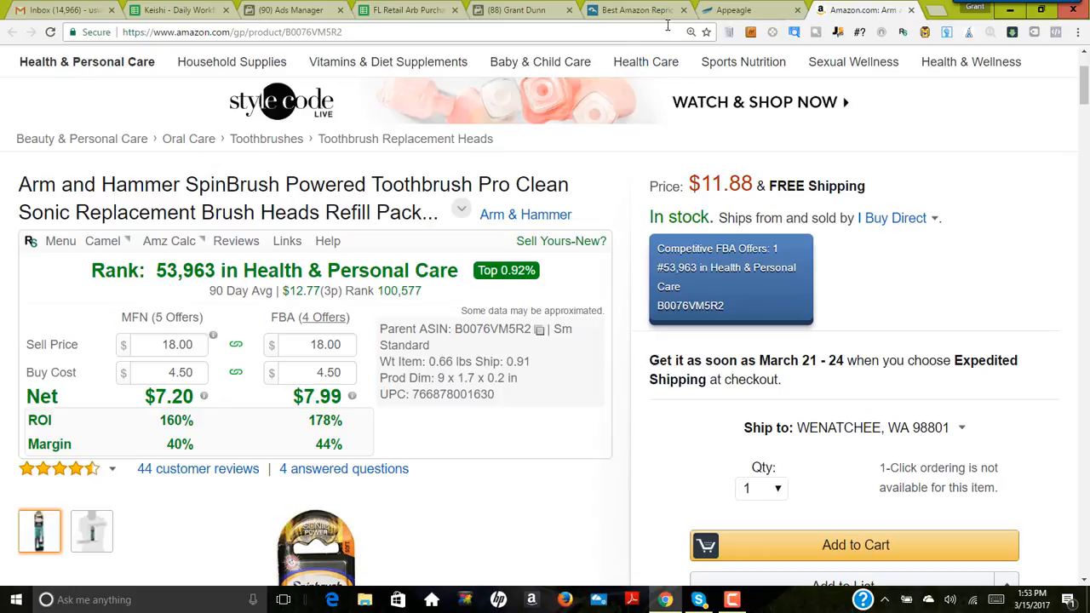
Step: Switch to Appeagle, set the refill listing's max price to 16.95 and assign the General Merchandise (match) strategy
left_click(734, 10)
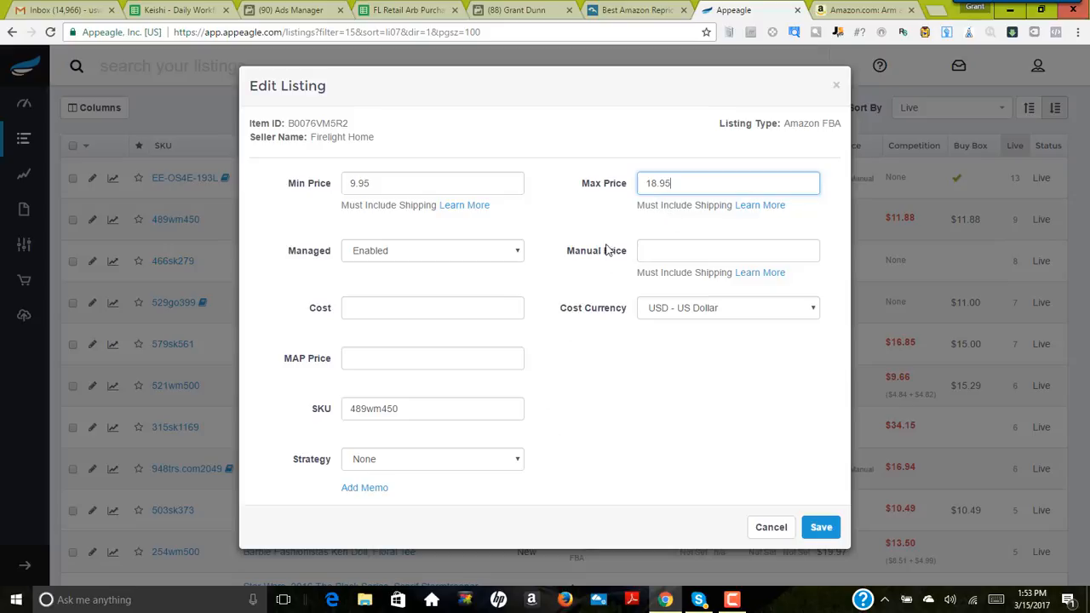
left_click_drag(676, 181, 643, 188)
type("16.95")
left_click(488, 465)
left_click(388, 344)
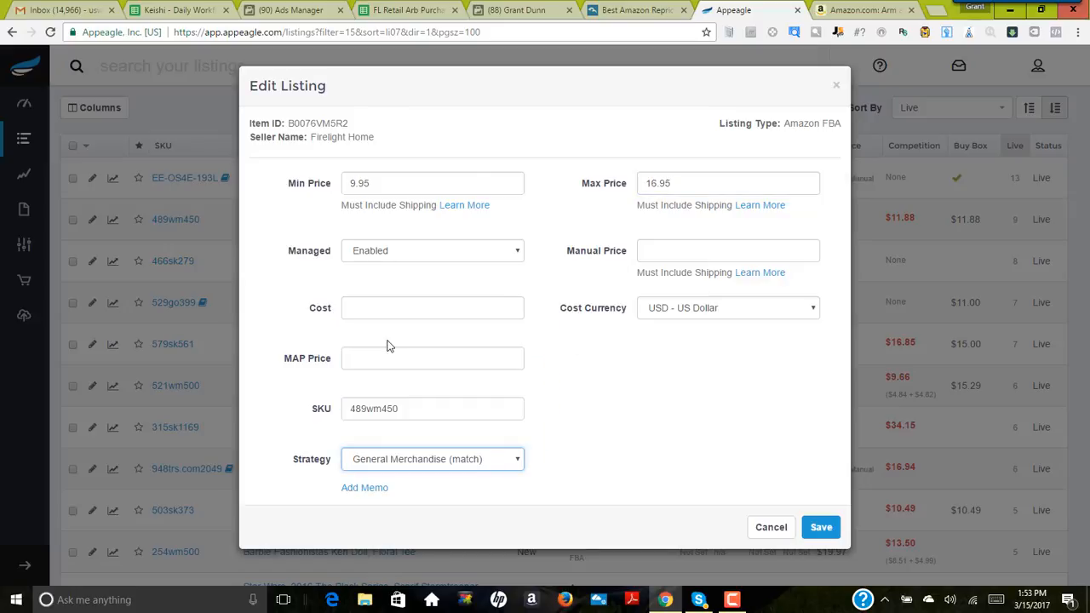
Step: Save the refill listing with its price limits and the General Merchandise (match) strategy
left_click(430, 455)
left_click(628, 458)
left_click(815, 526)
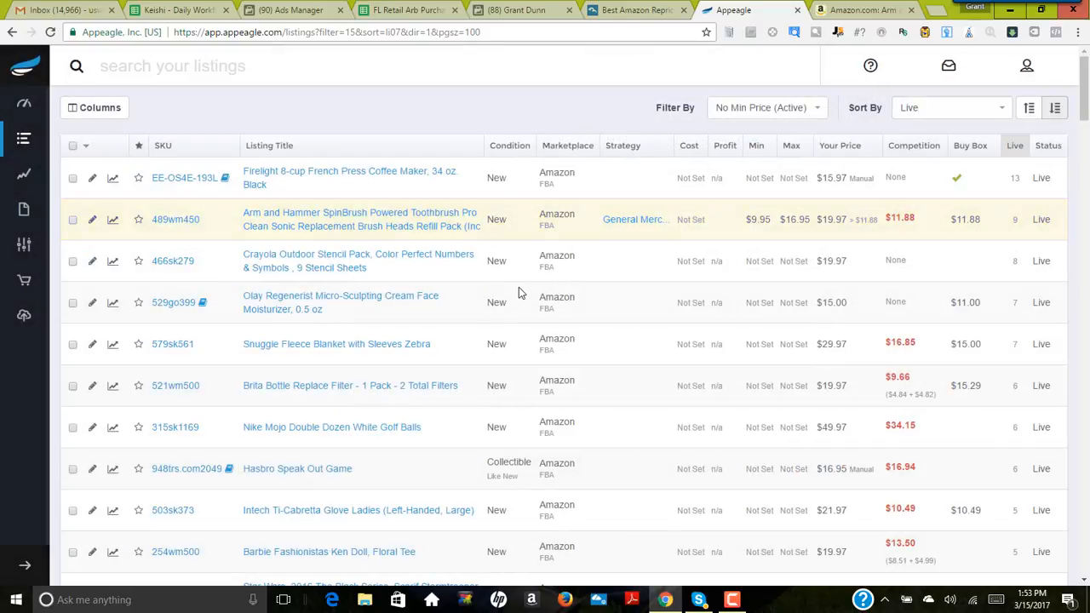
scroll(498, 292, "down", 2)
scroll(498, 292, "up", 2)
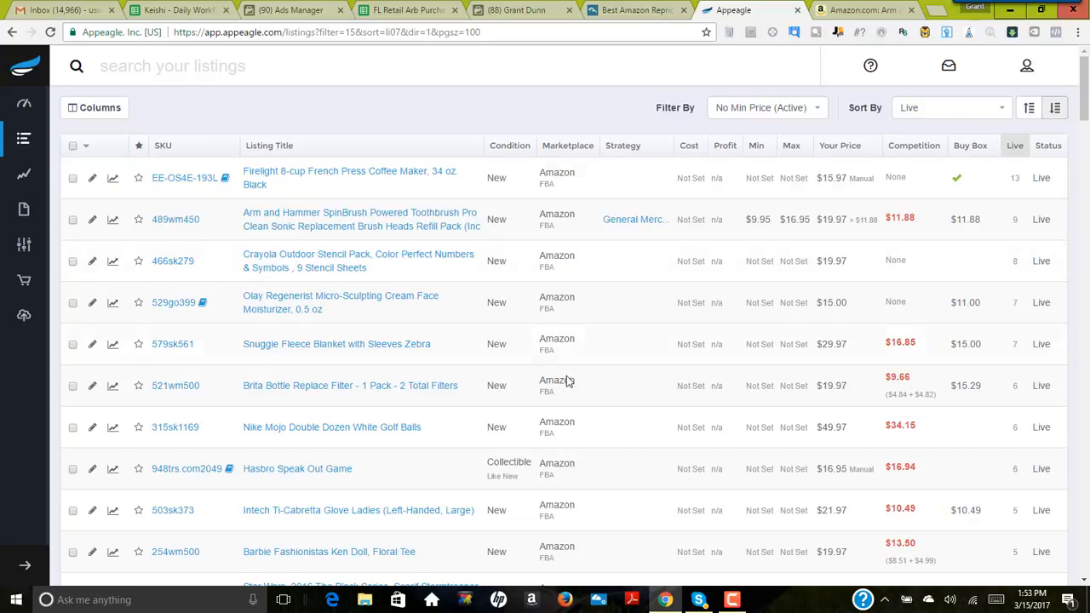
scroll(405, 328, "down", 1)
scroll(406, 333, "up", 1)
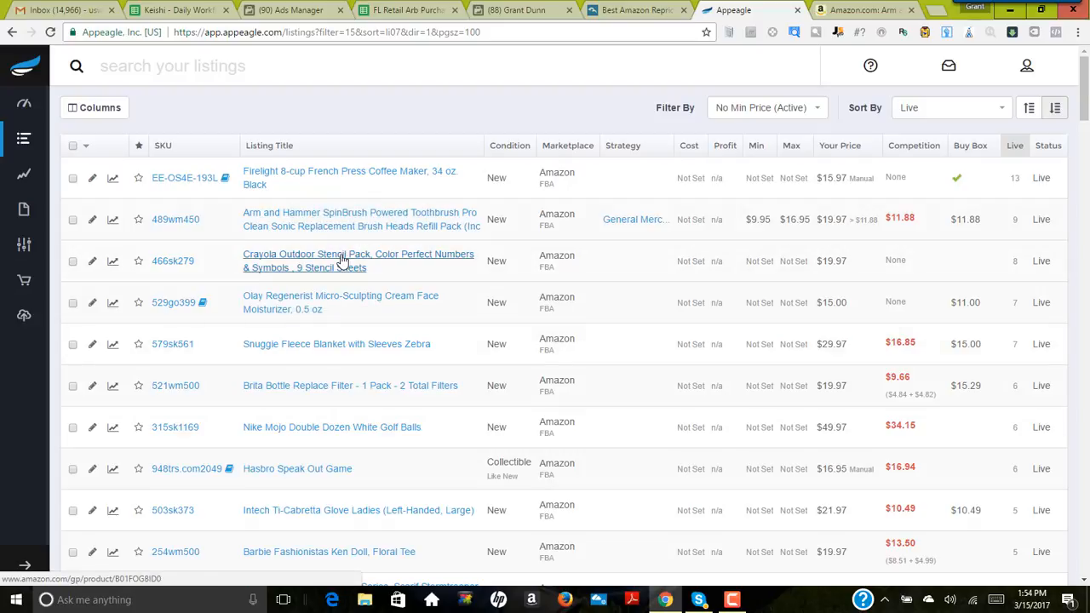
Step: Switch to the refill's Amazon page and examine its price history over the year, 3-month and month ranges
left_click(862, 12)
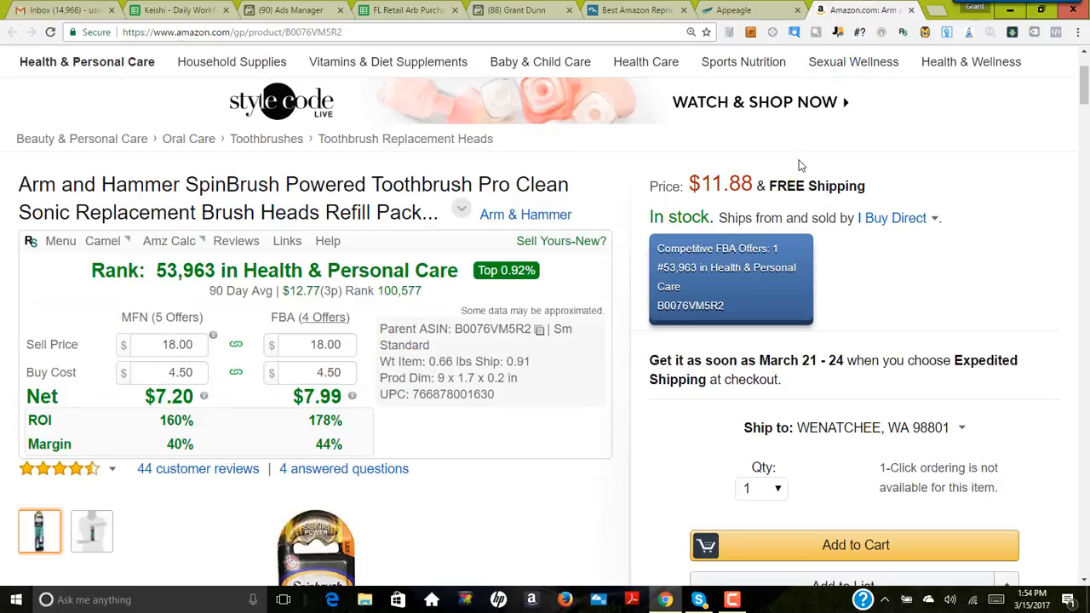
scroll(604, 243, "down", 1)
scroll(668, 425, "down", 10)
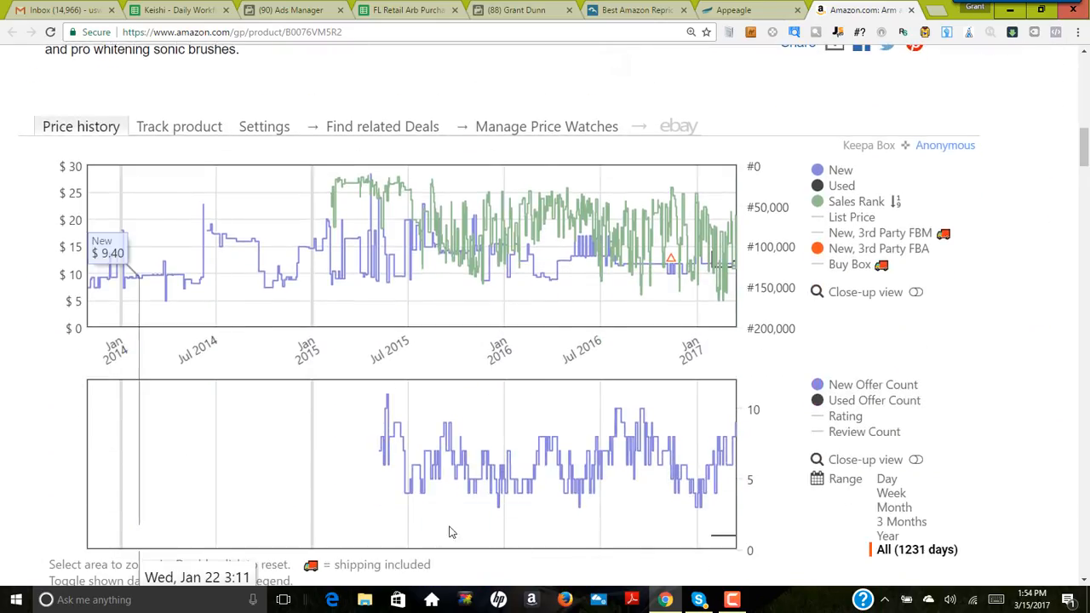
left_click(891, 535)
left_click(901, 521)
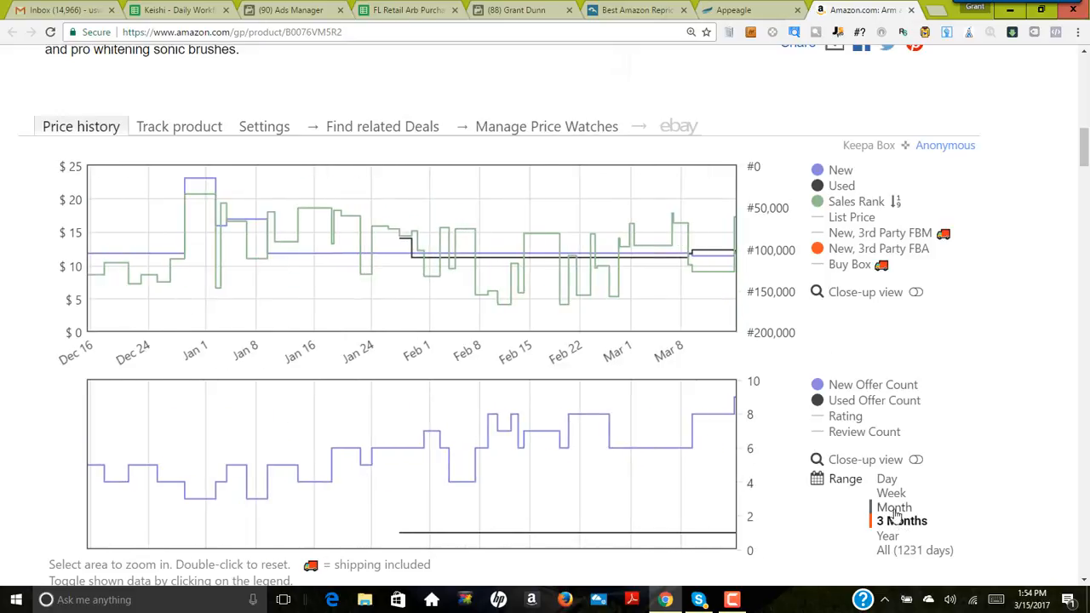
left_click(894, 507)
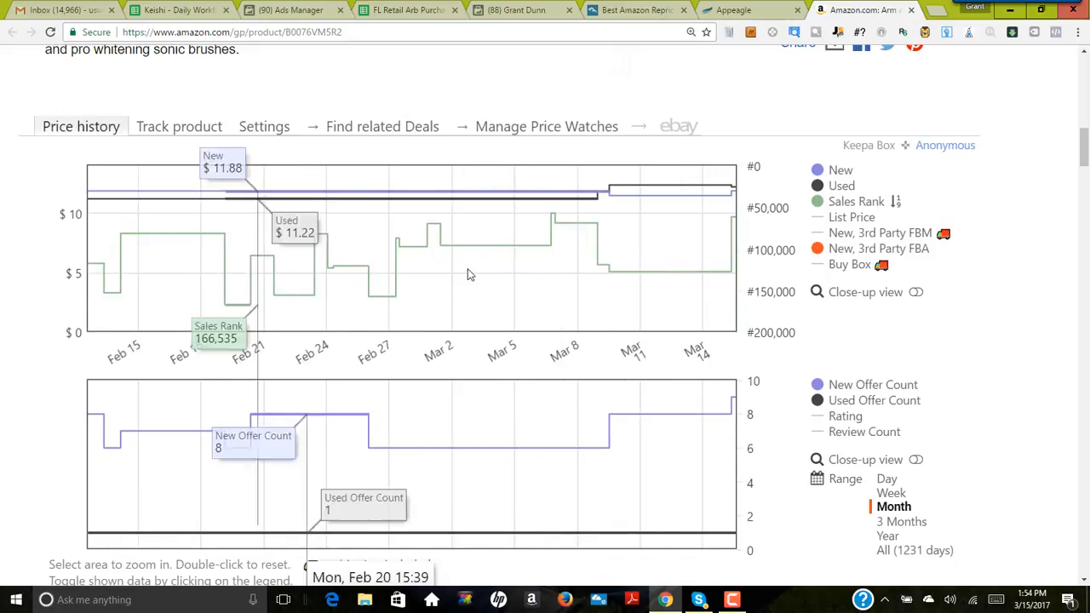
scroll(626, 425, "up", 10)
scroll(626, 426, "up", 2)
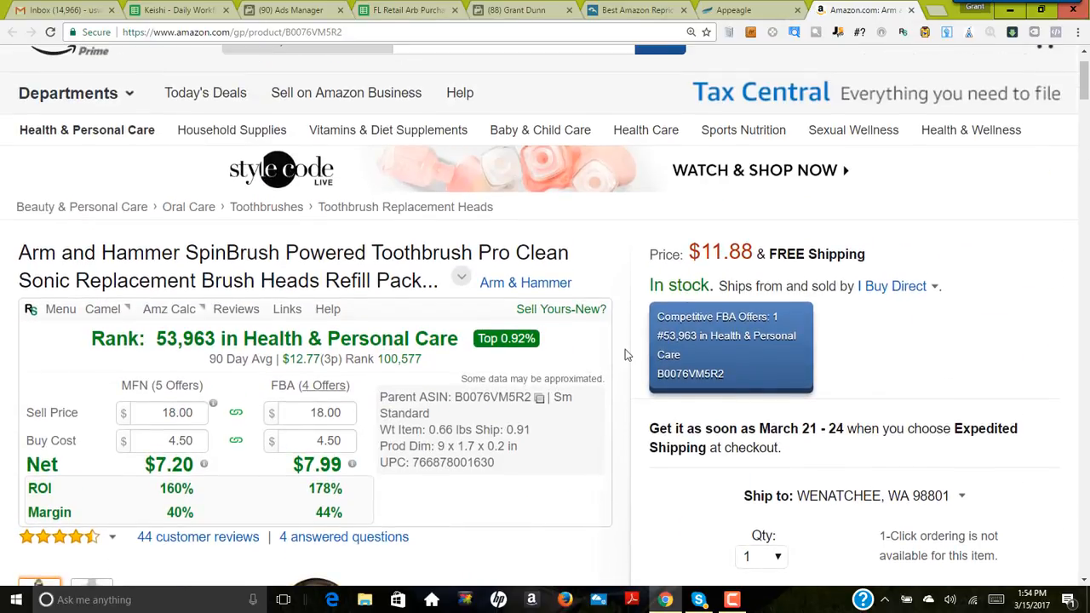
scroll(625, 348, "up", 1)
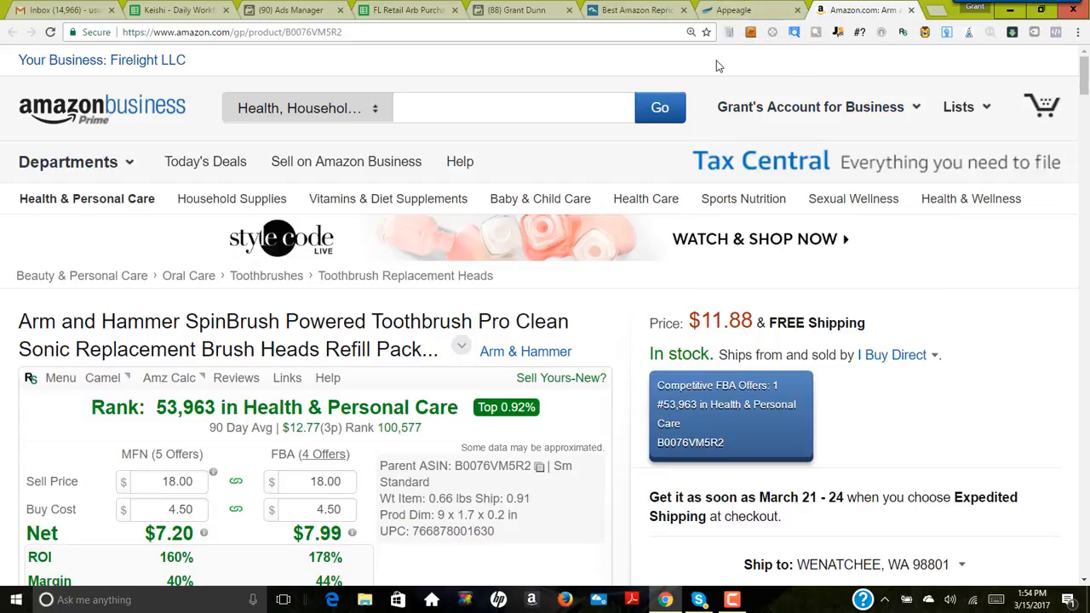
scroll(694, 111, "down", 1)
scroll(698, 143, "up", 1)
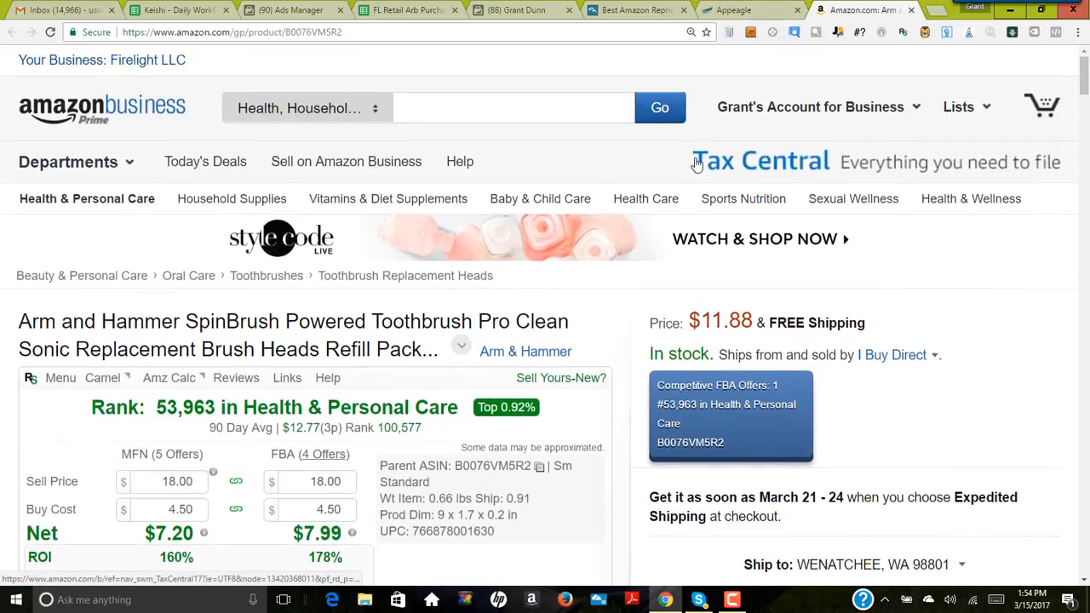
scroll(655, 182, "down", 1)
scroll(705, 215, "up", 1)
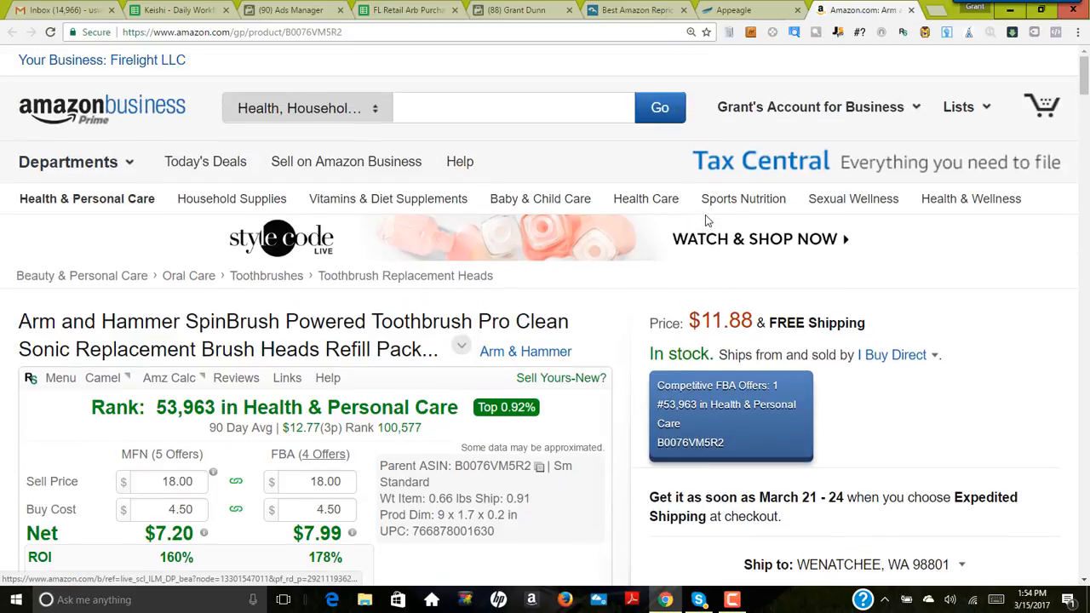
scroll(705, 217, "down", 1)
scroll(634, 273, "down", 5)
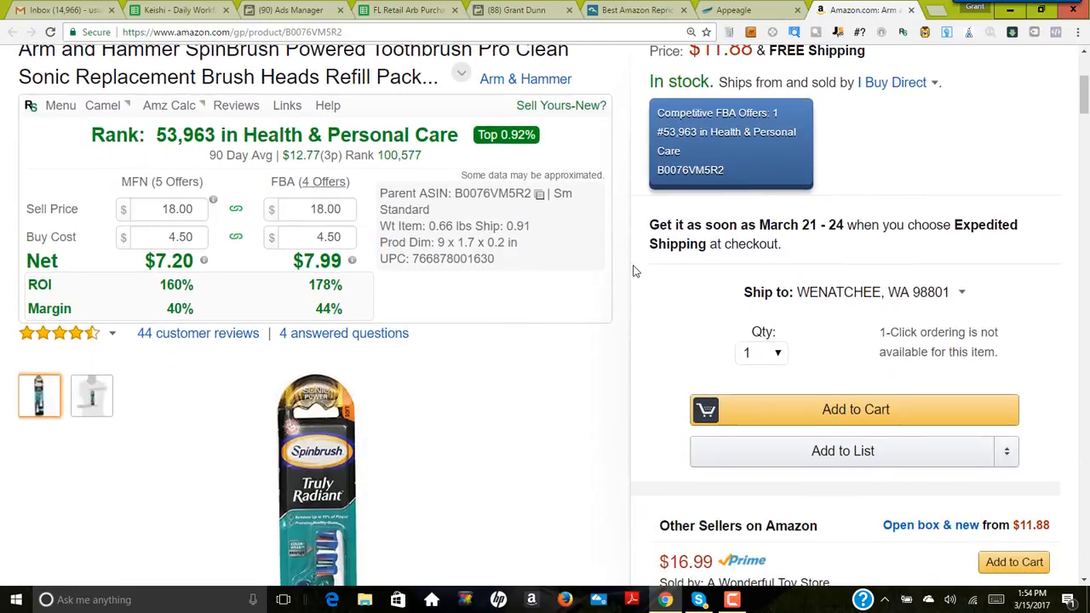
scroll(622, 289, "up", 3)
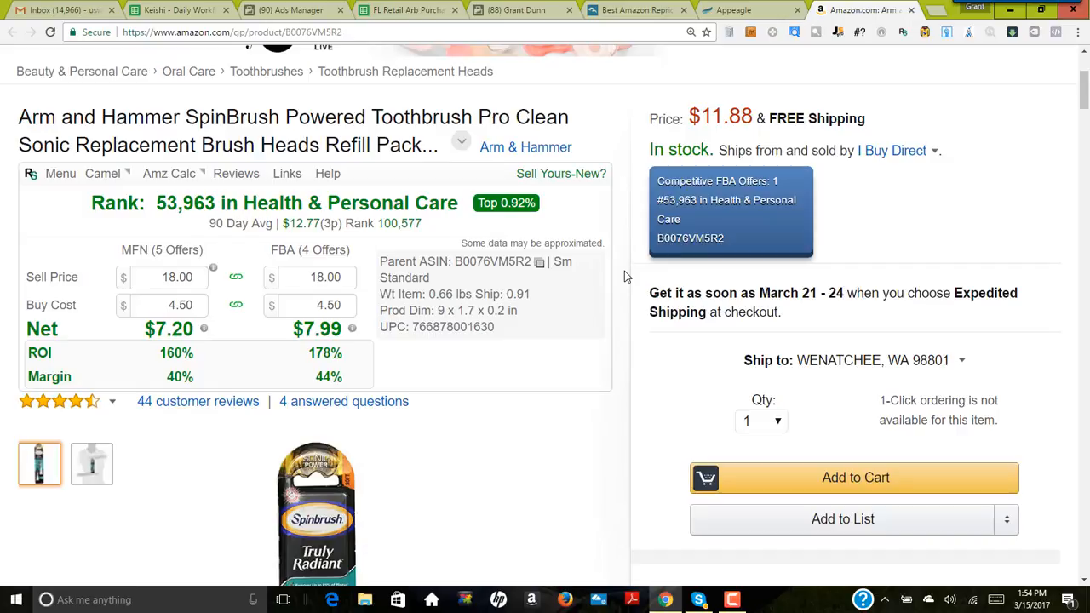
scroll(621, 276, "up", 2)
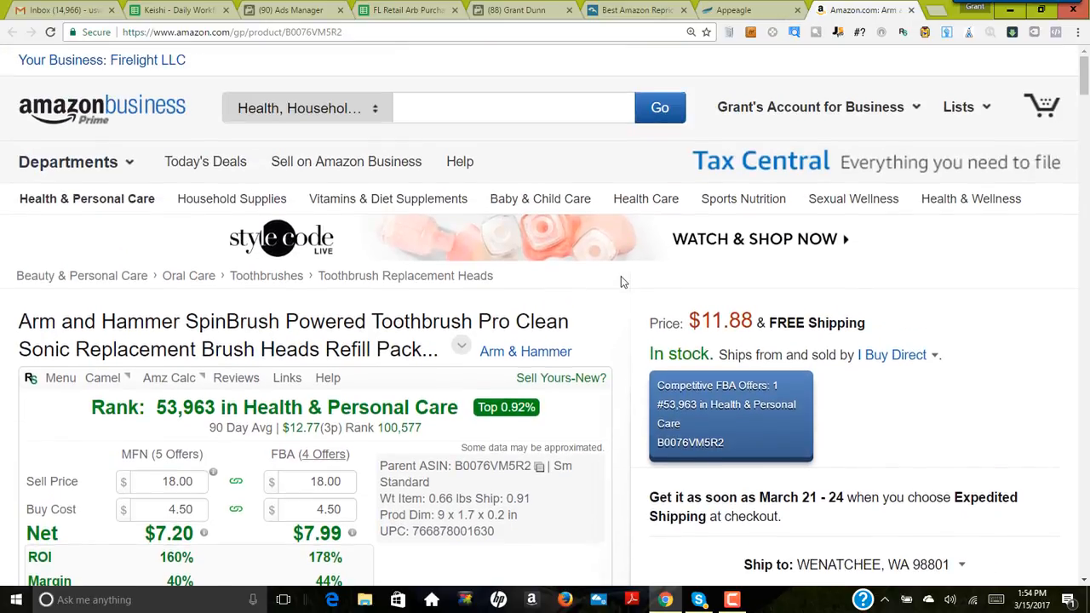
Step: Compare the refill's row in the Appeagle listings with its Amazon page, finishing on the Appeagle listings
left_click(741, 10)
left_click(851, 10)
left_click(738, 10)
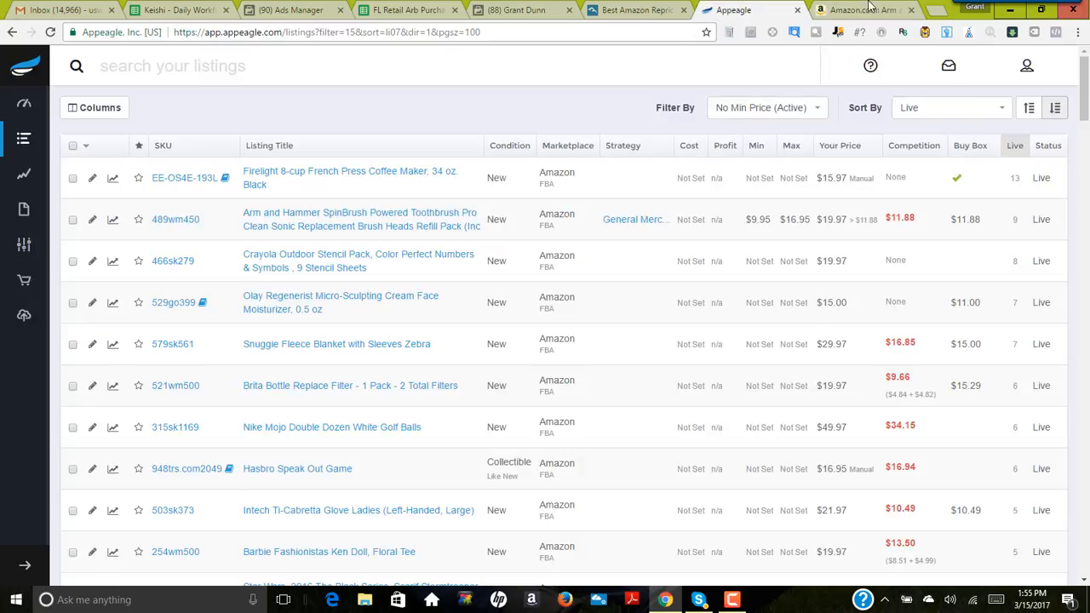
left_click(869, 11)
scroll(588, 332, "down", 2)
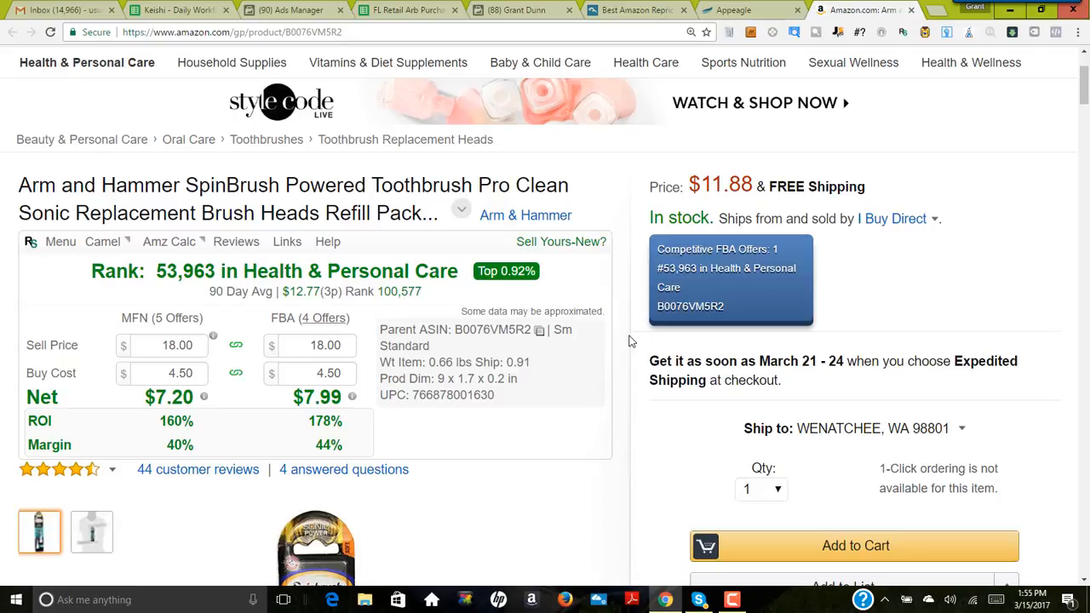
left_click(746, 12)
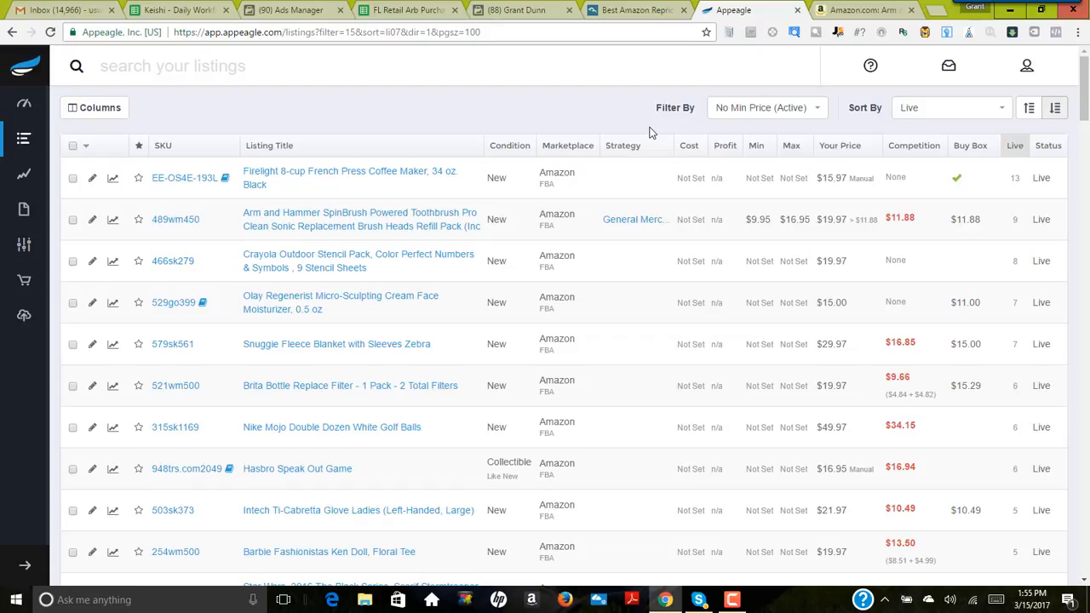
Step: Revisit BQool's repricing page, then return through Appeagle to the refill's Amazon page
left_click(641, 12)
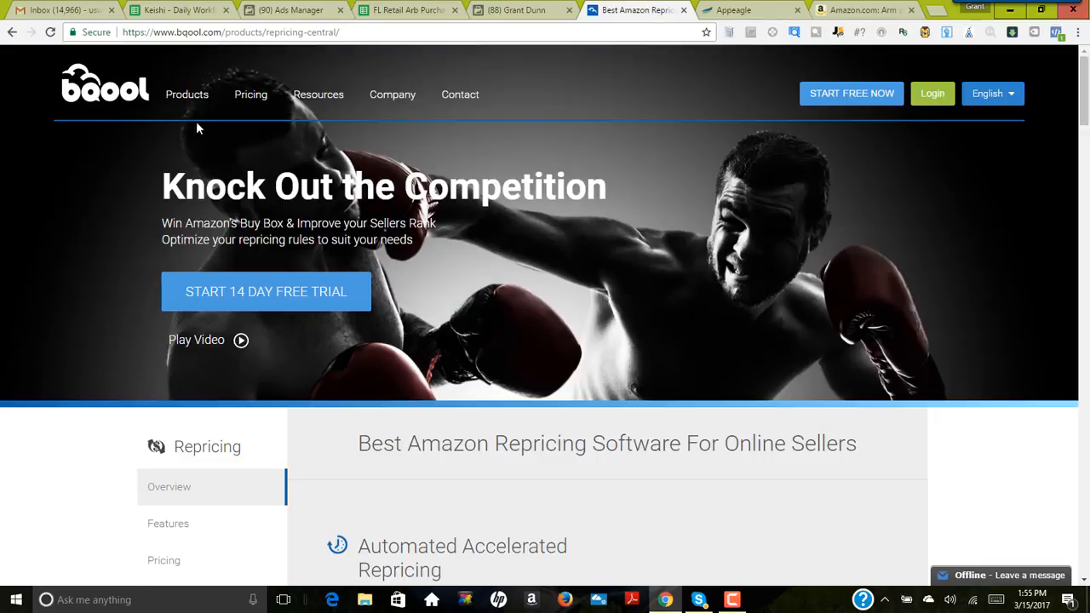
left_click(734, 10)
left_click(876, 14)
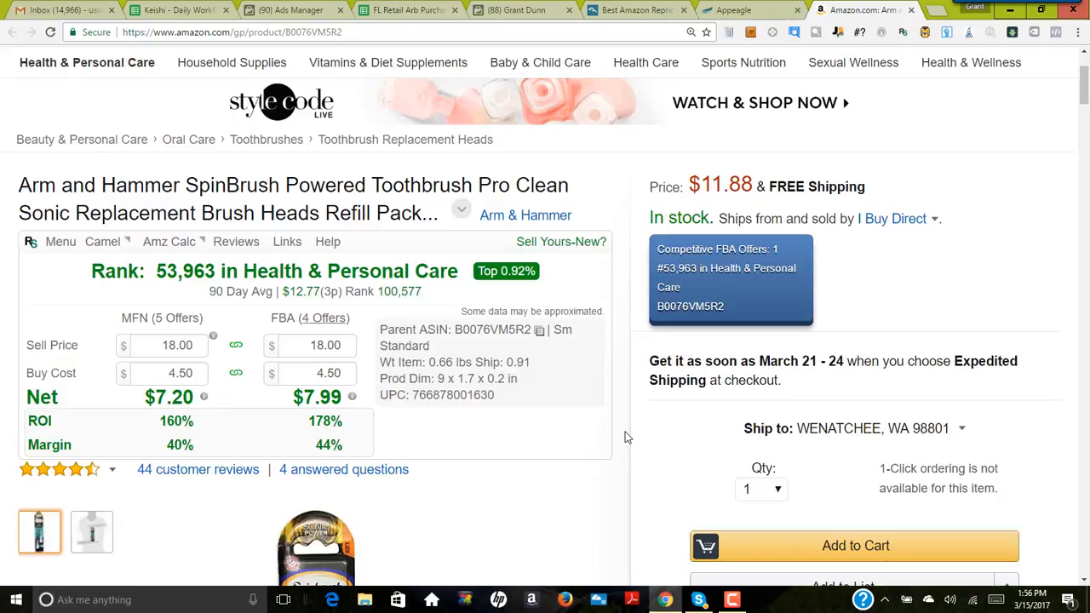
scroll(624, 441, "down", 1)
scroll(624, 441, "down", 1)
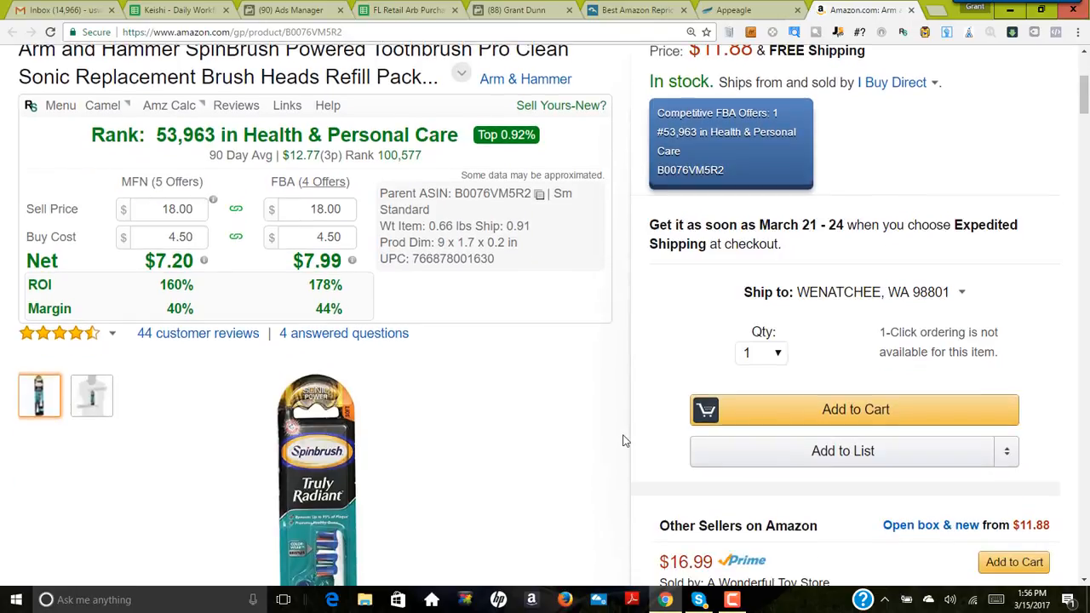
scroll(624, 440, "up", 3)
scroll(624, 440, "up", 1)
scroll(624, 440, "down", 1)
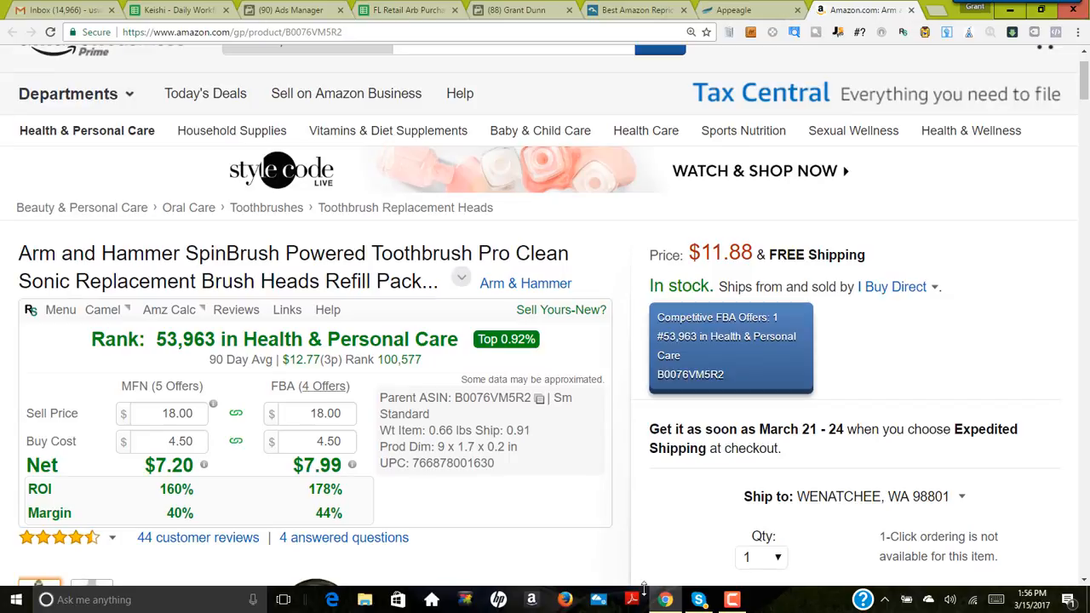
left_click(732, 601)
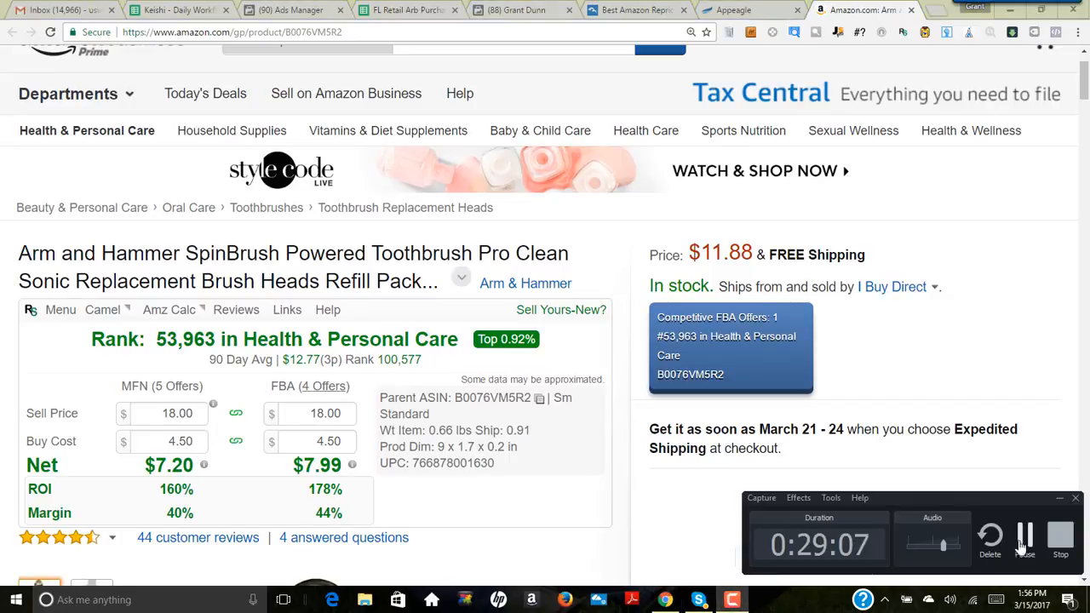